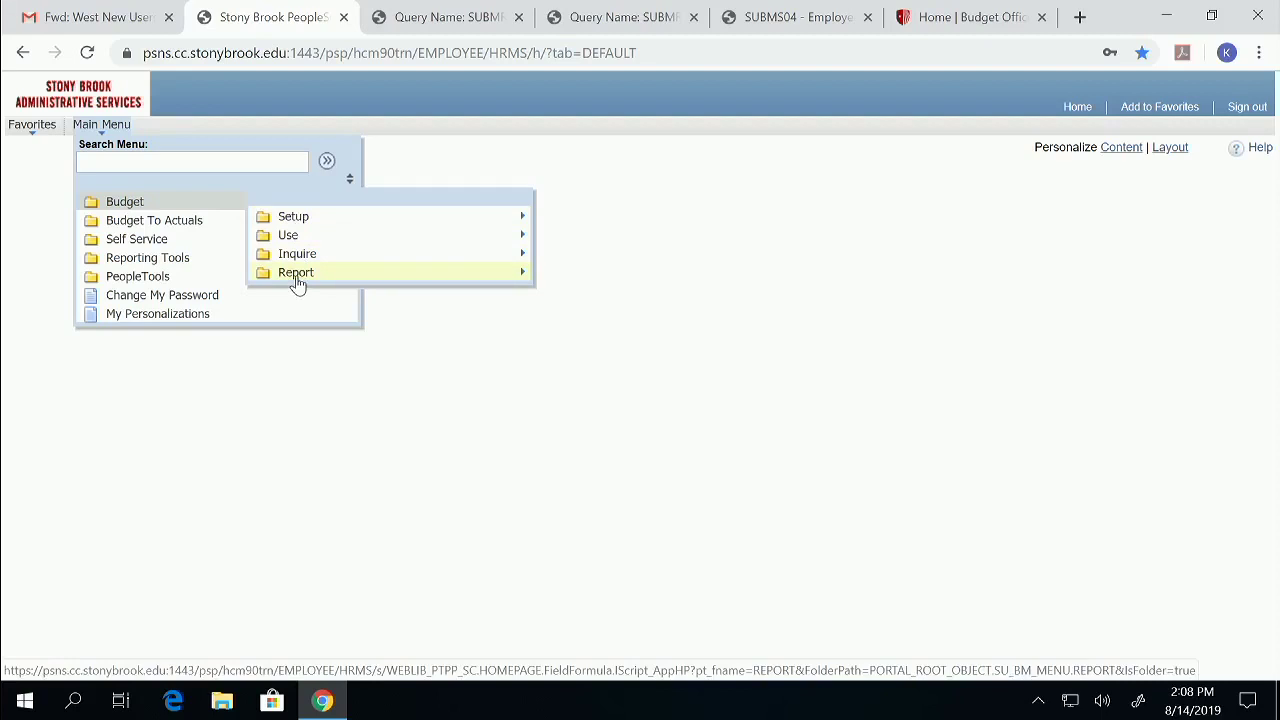
Open the Budget Model setup page and search for budget model ID 2020
left_click(306, 220)
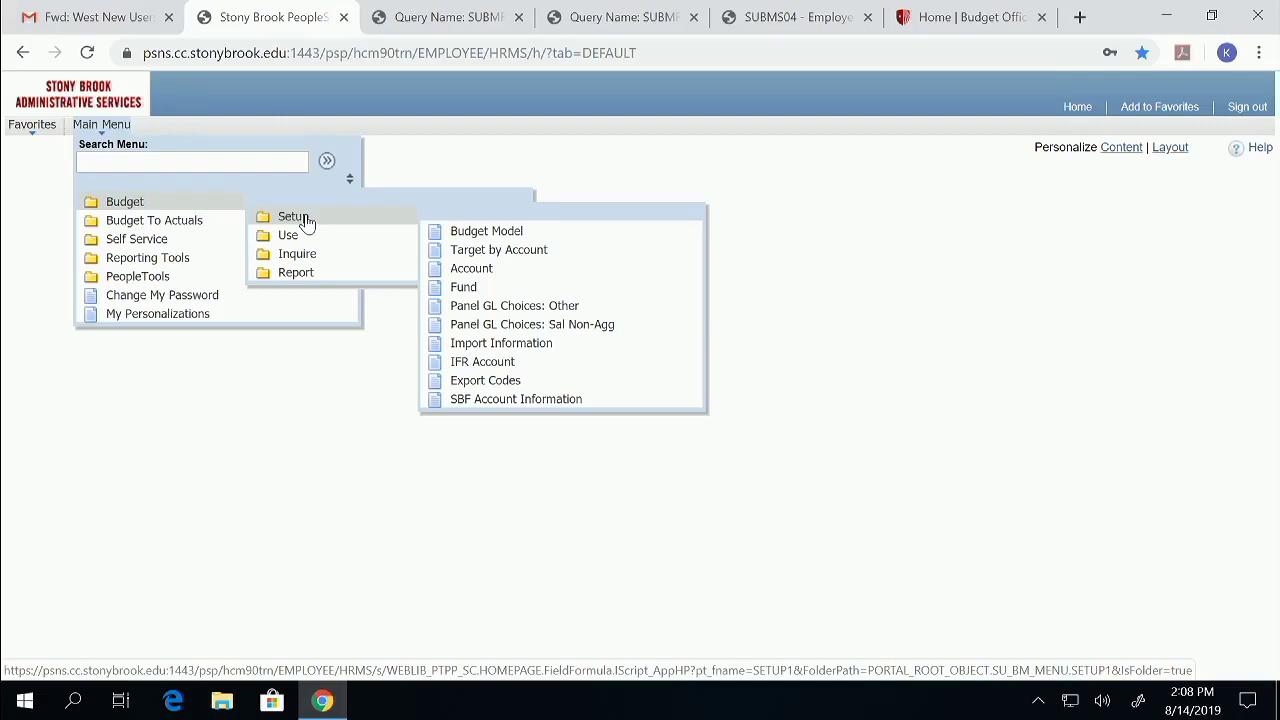
left_click(487, 235)
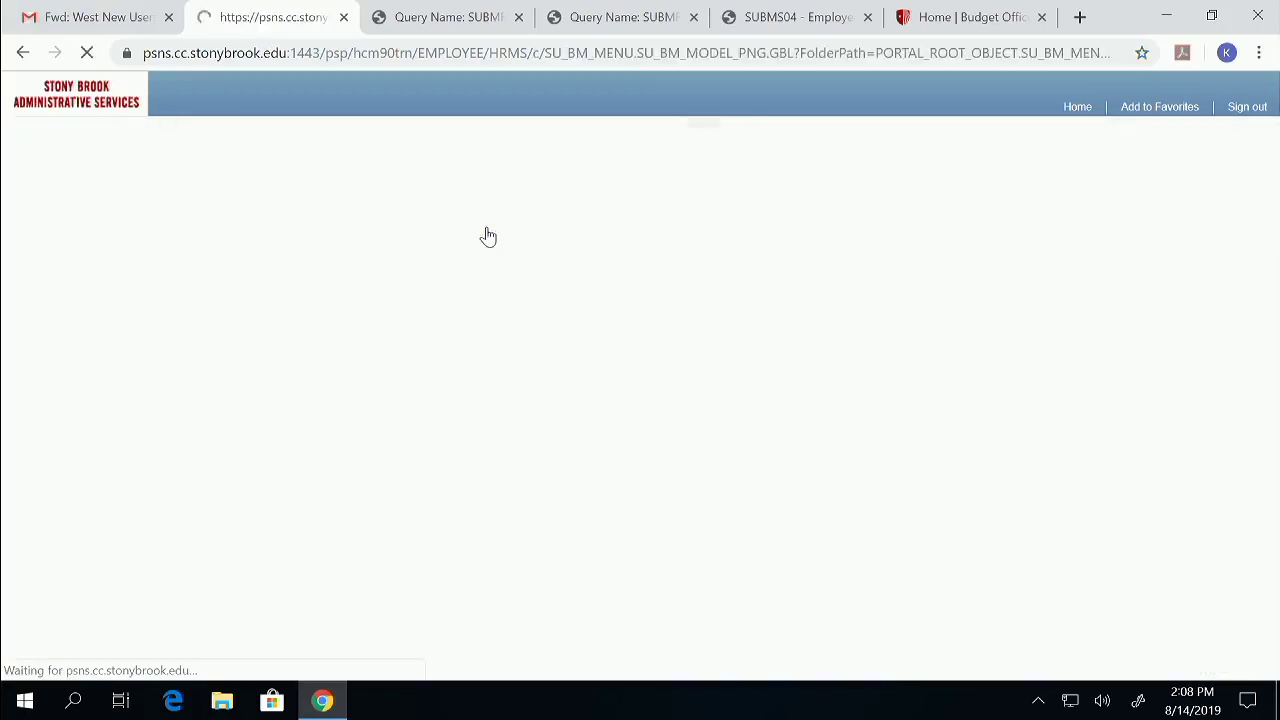
left_click(371, 316)
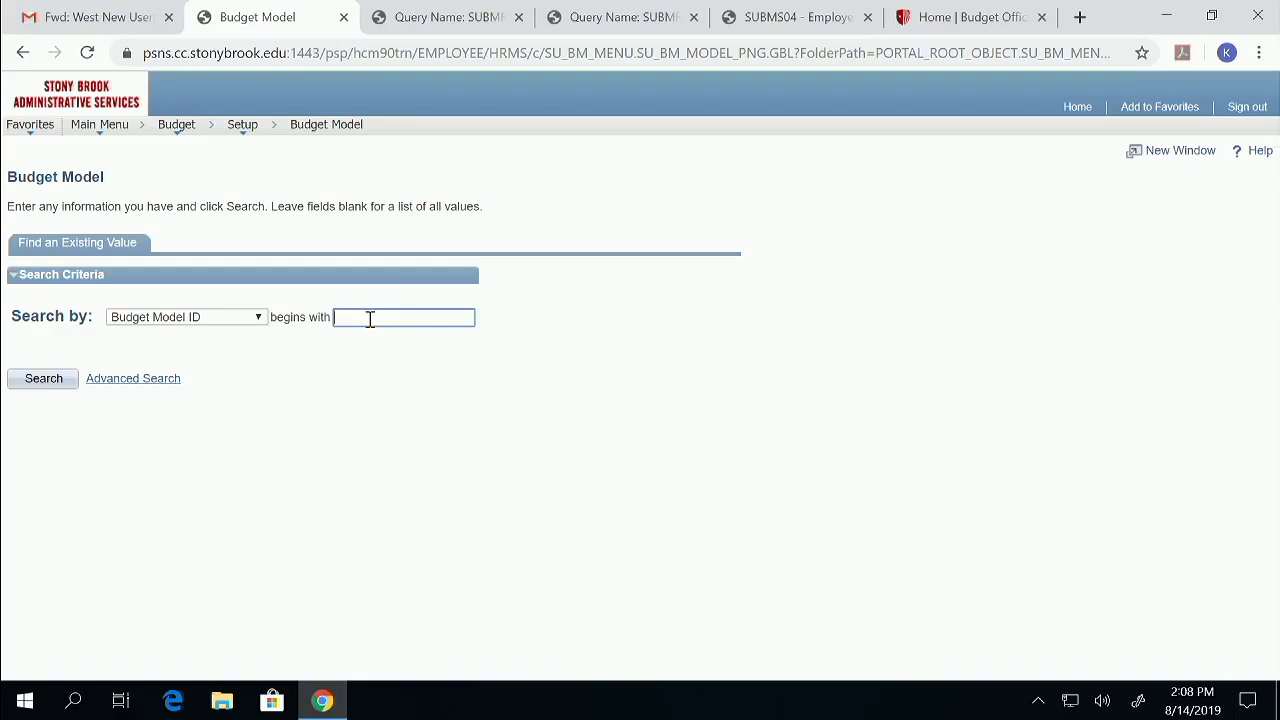
type("2020")
left_click(44, 380)
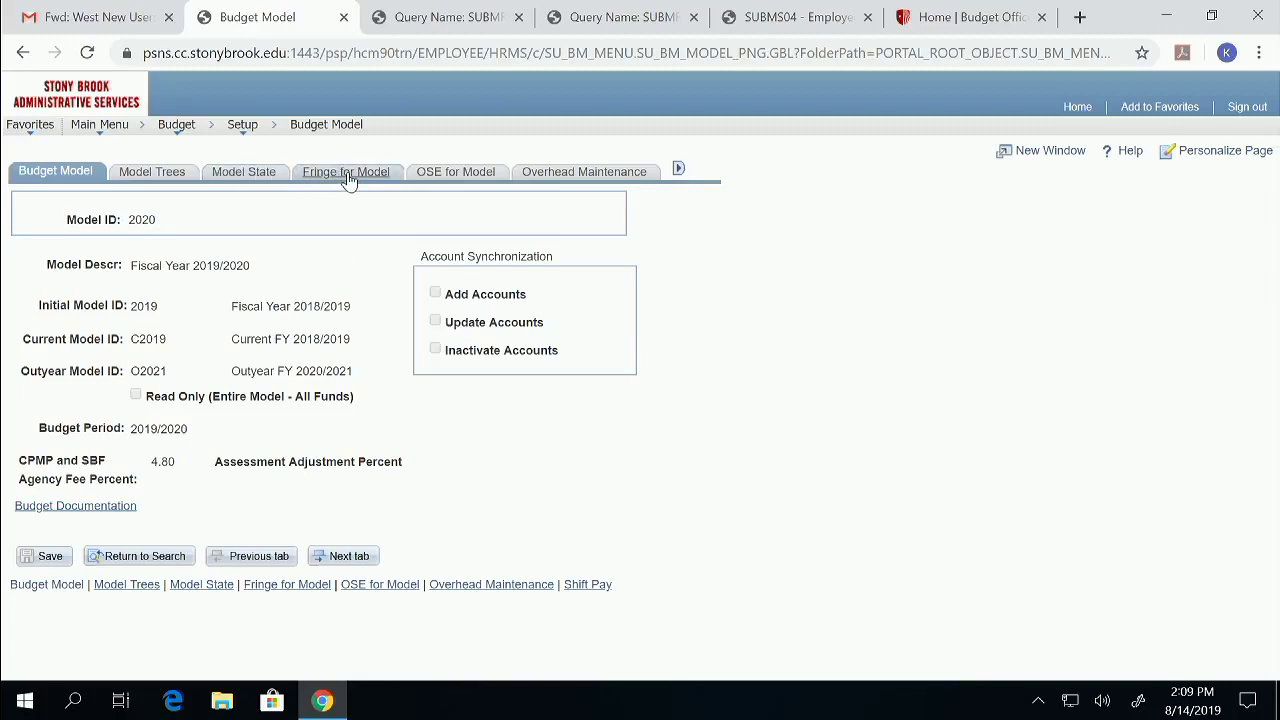
Review budget model 2020's OSE for Model, Fringe for Model and Shift Pay pages
left_click(465, 180)
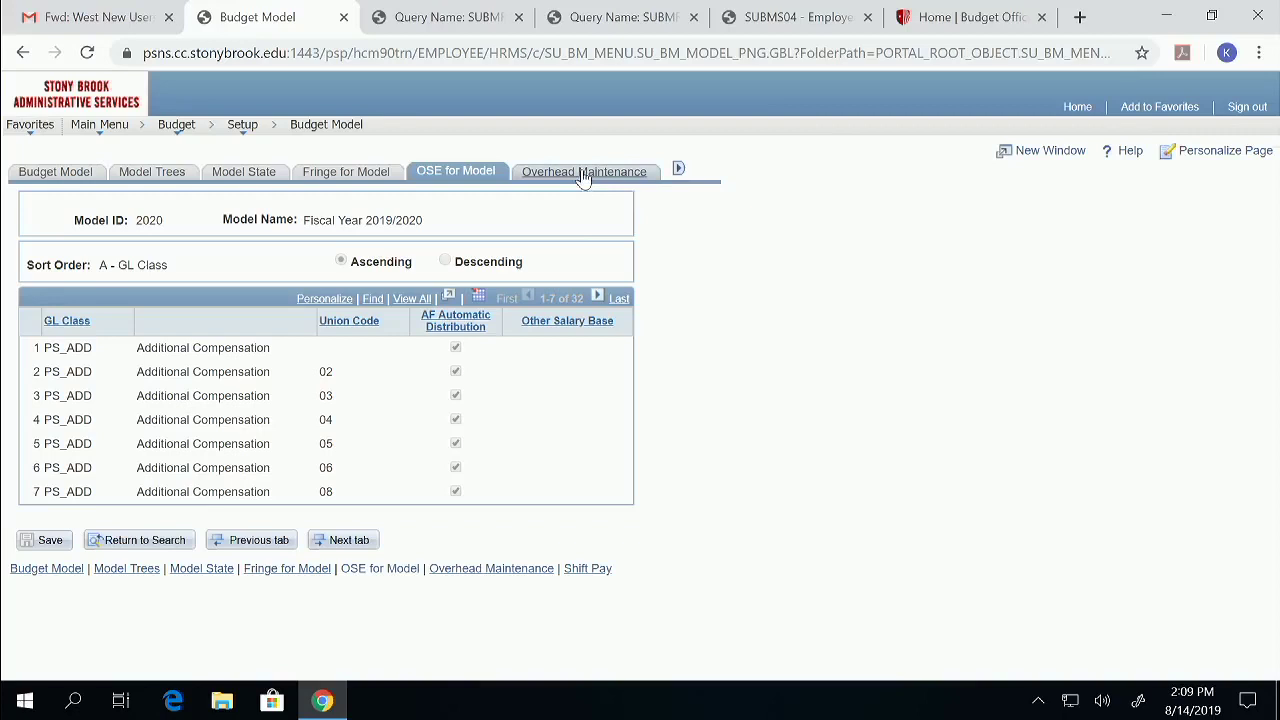
left_click(349, 175)
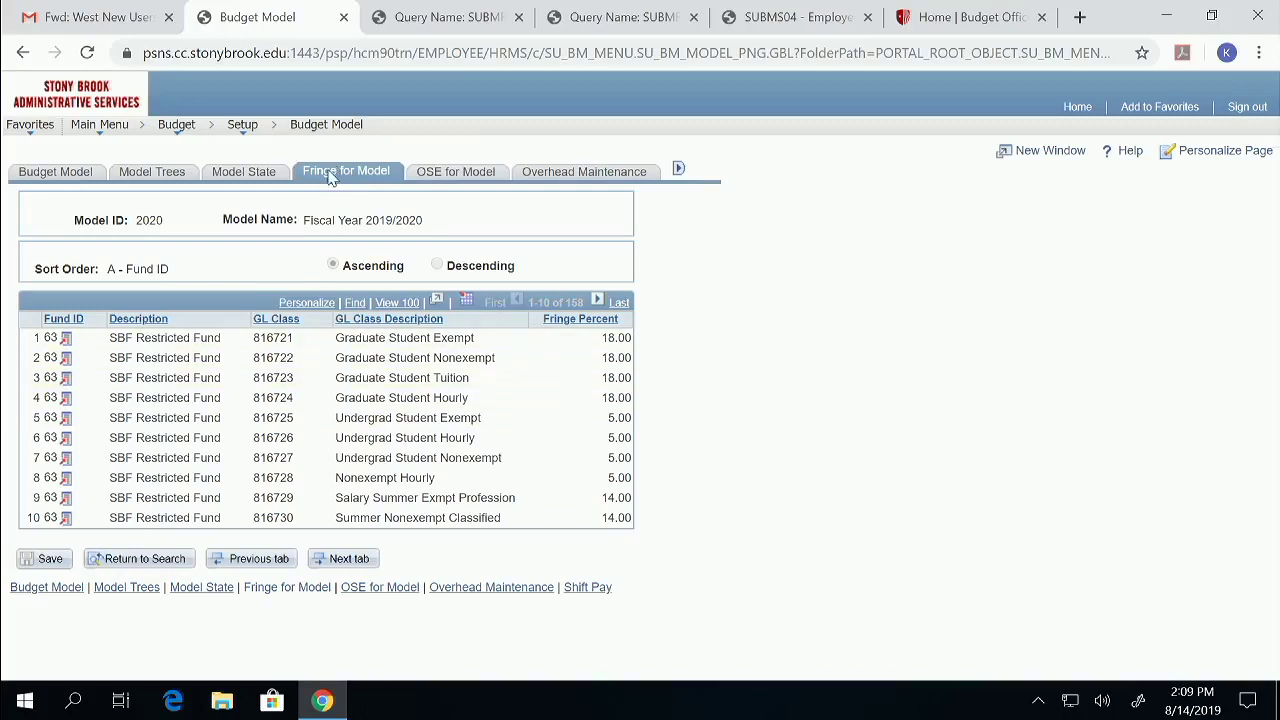
left_click(679, 170)
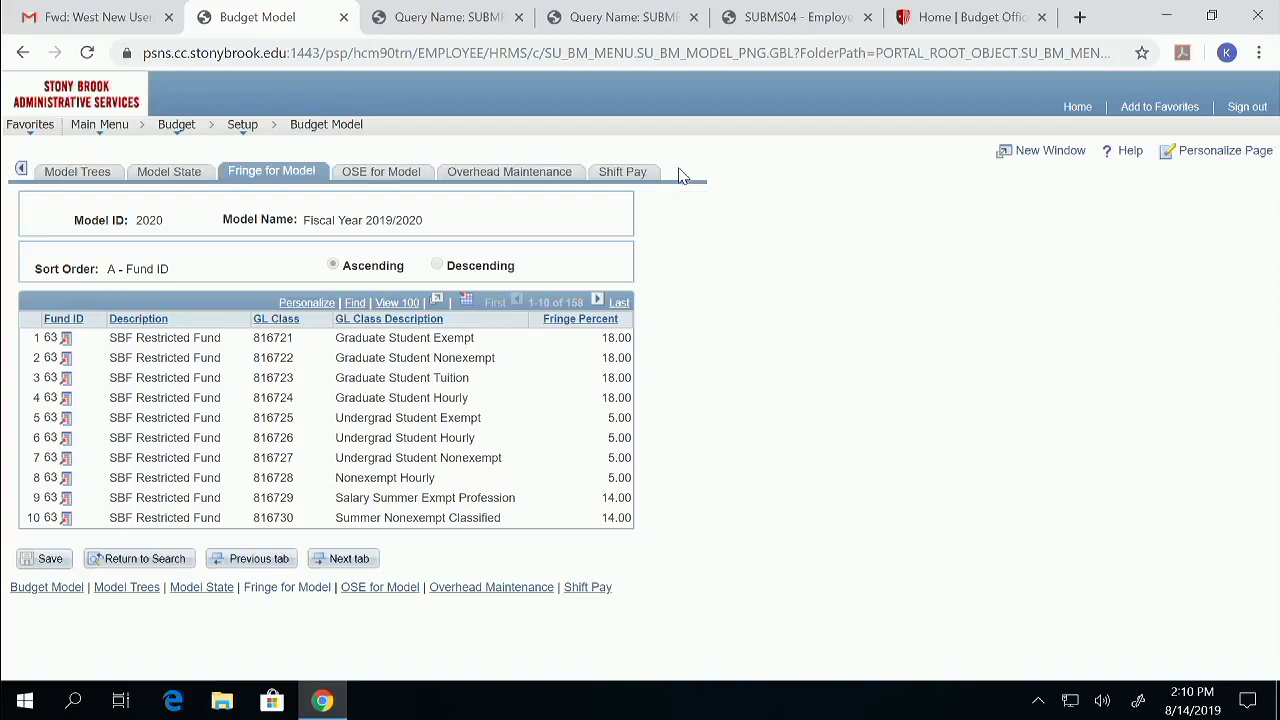
left_click(617, 177)
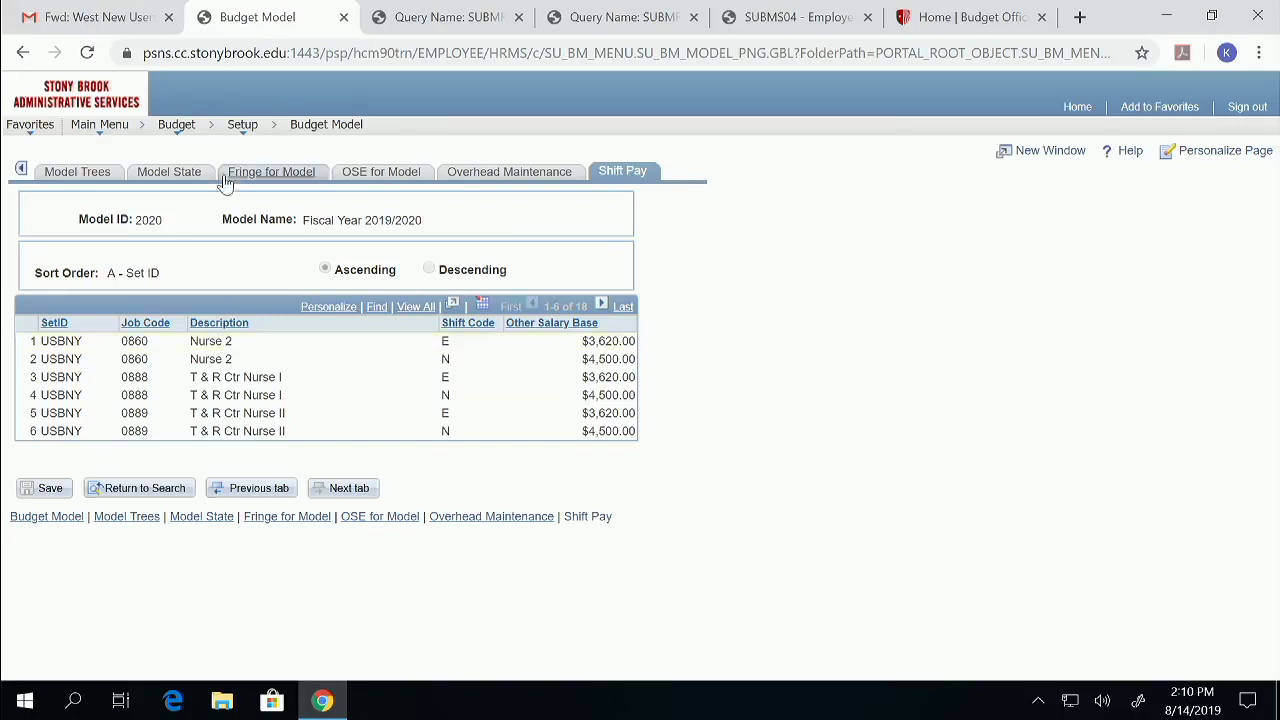
Open the Account Salary Detail inquiry and look up the Art account in budget model 2020 by its account number
left_click(242, 128)
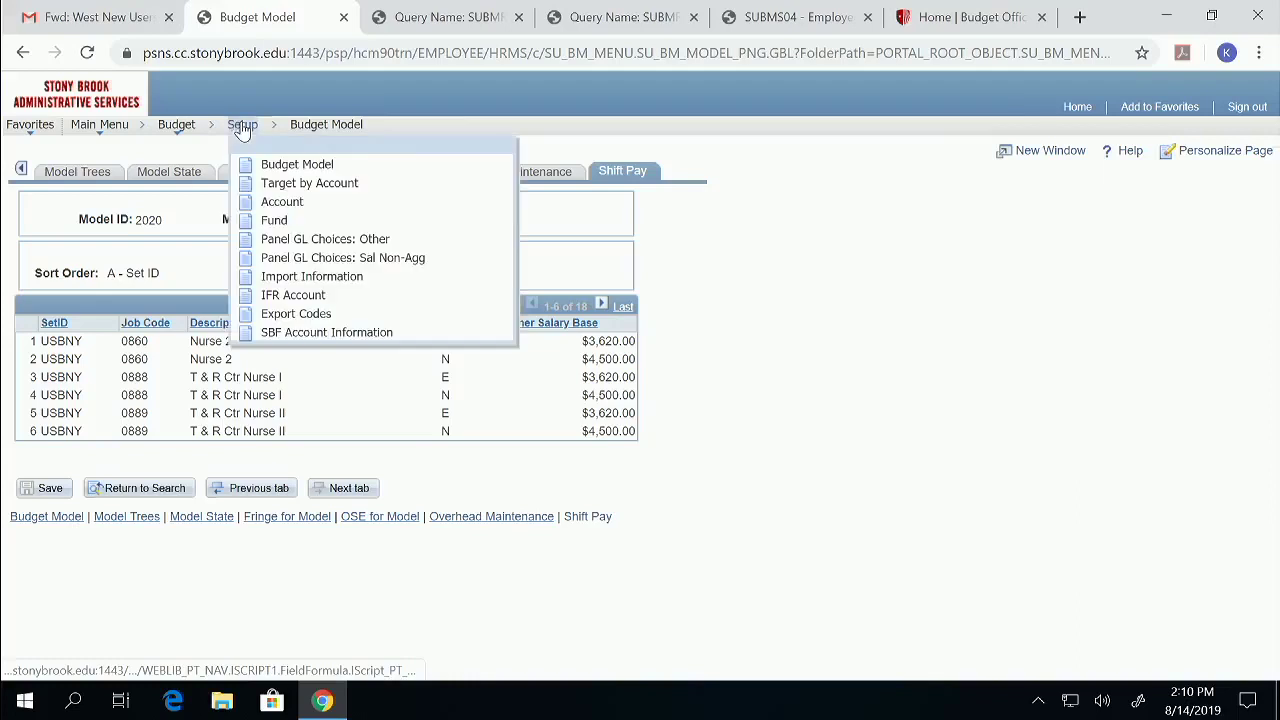
left_click(177, 128)
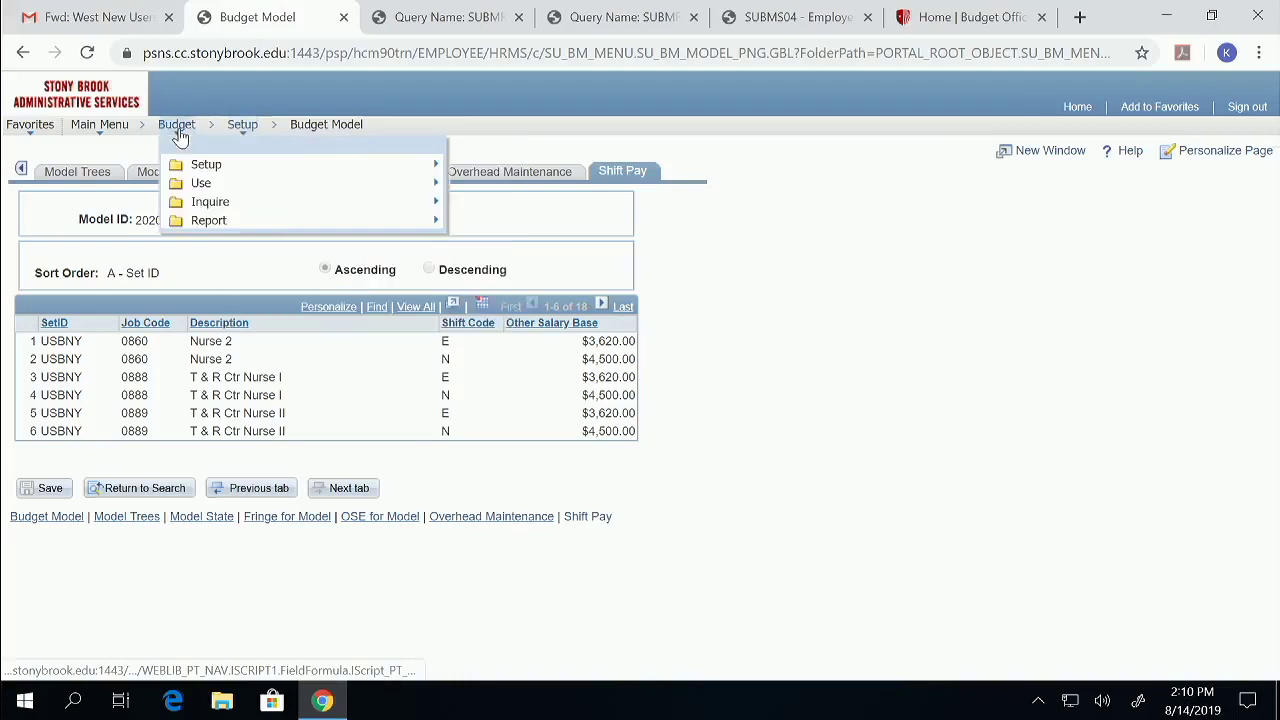
left_click(207, 188)
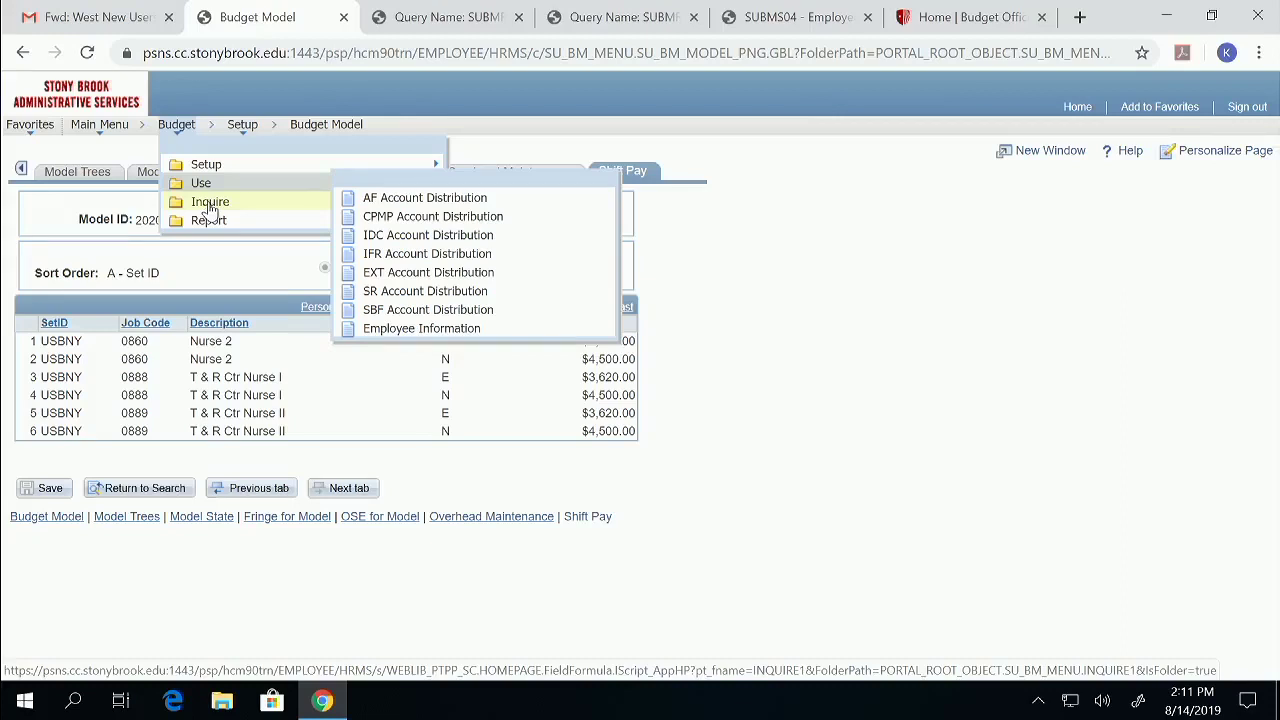
mouse_move(210, 207)
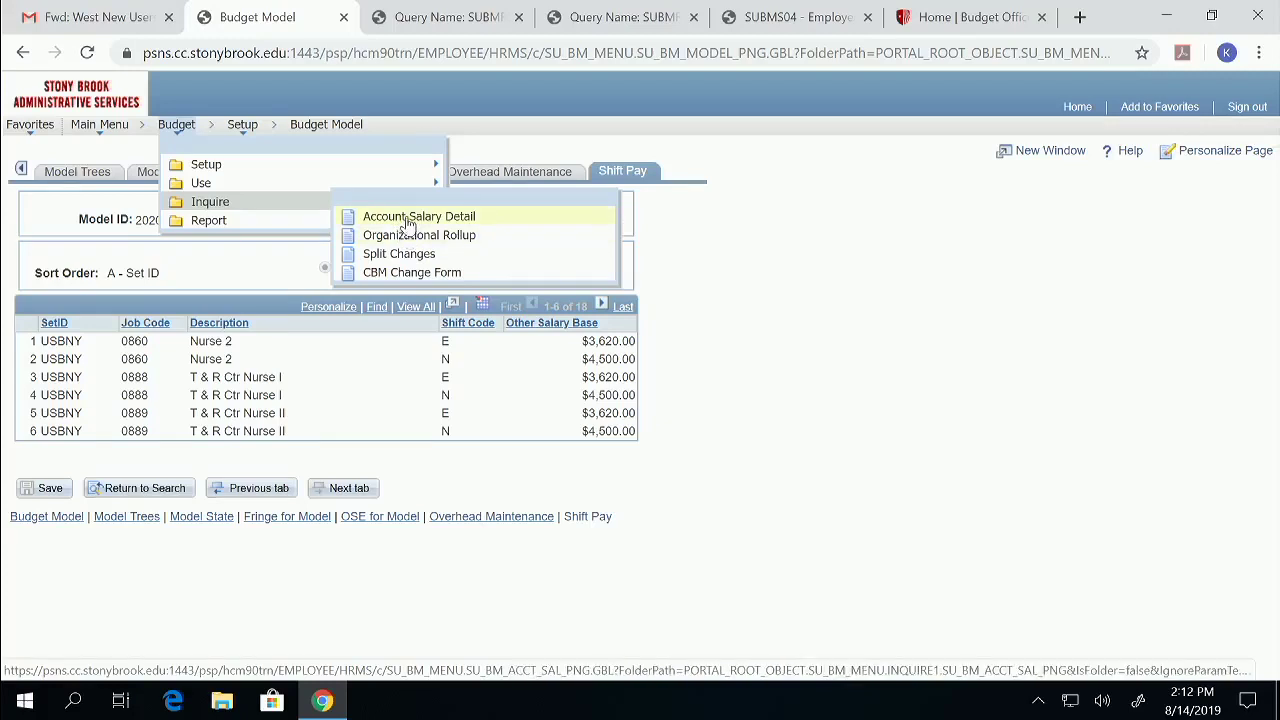
left_click(407, 218)
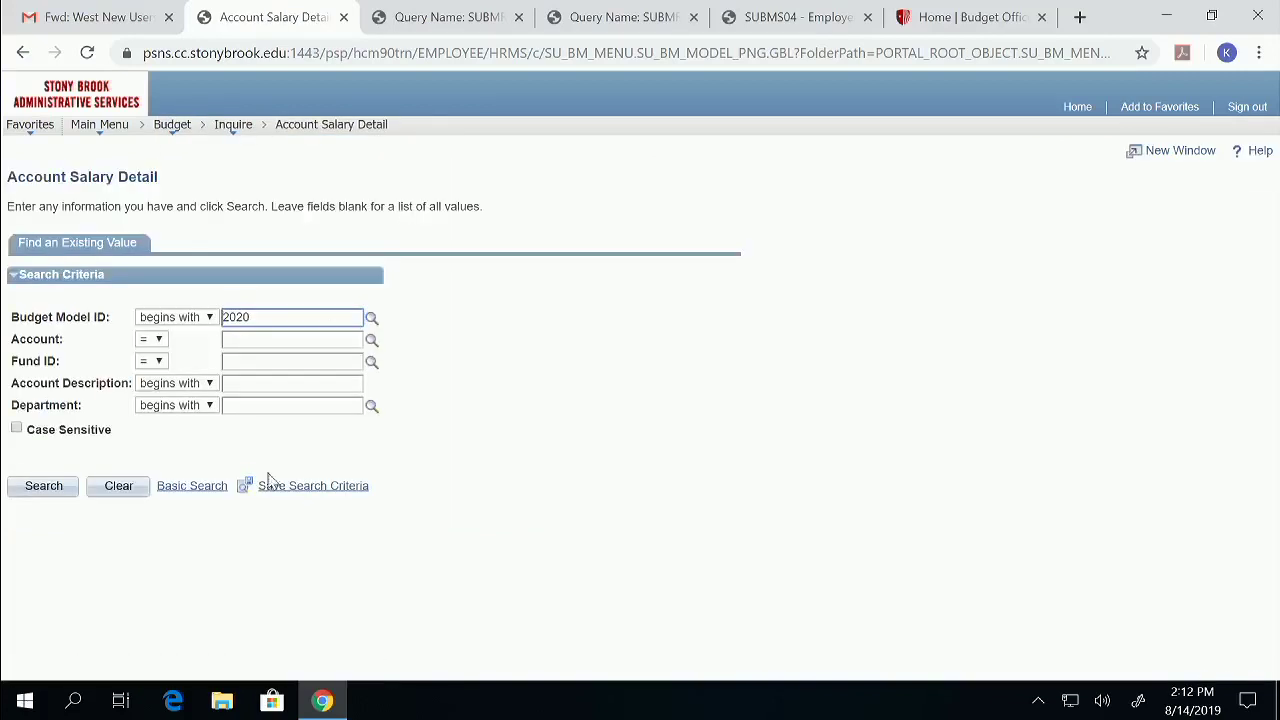
left_click(256, 344)
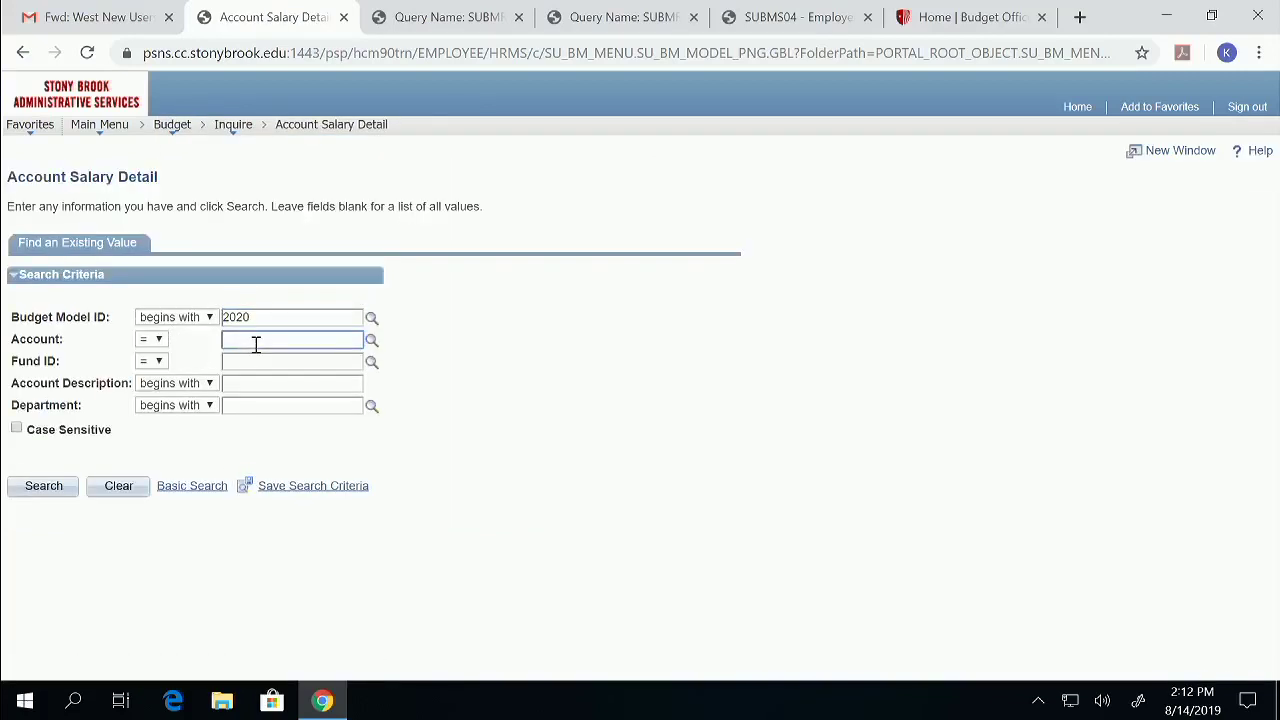
type("42000000")
left_click(47, 489)
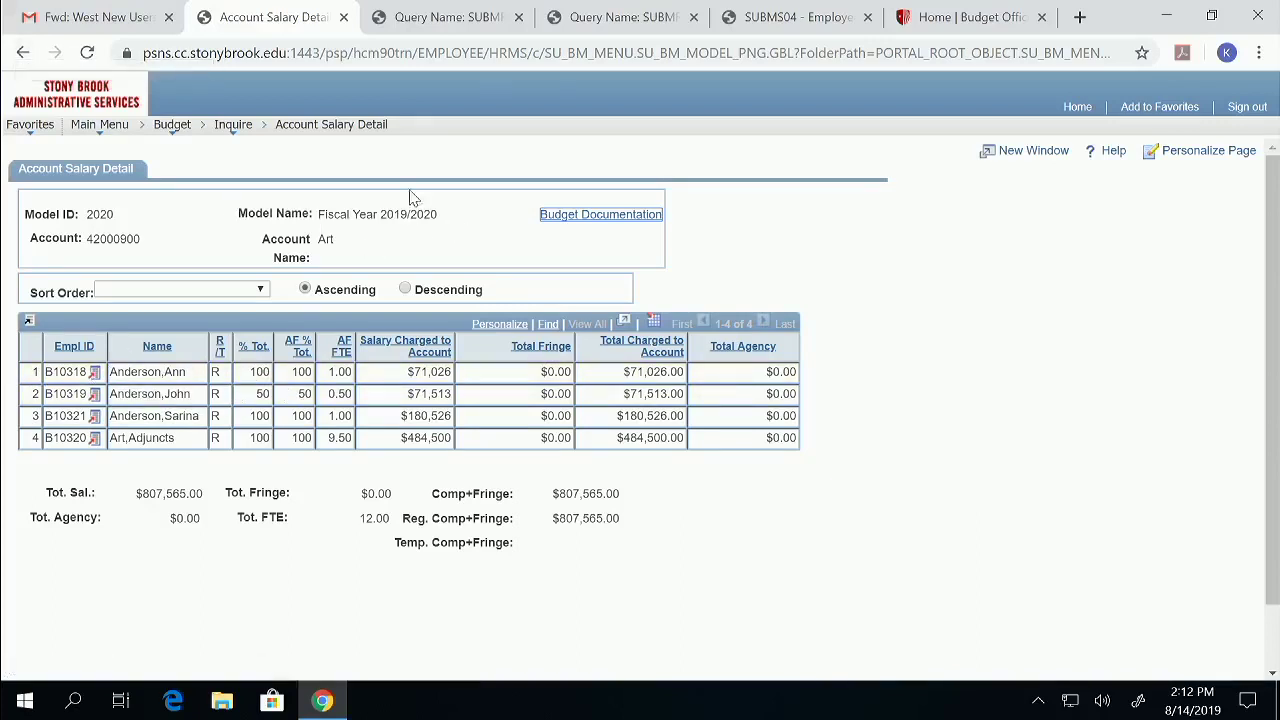
Leave the salary detail and run the Organizational Rollup inquiry for budget model 2020 and department 0306
left_click(23, 53)
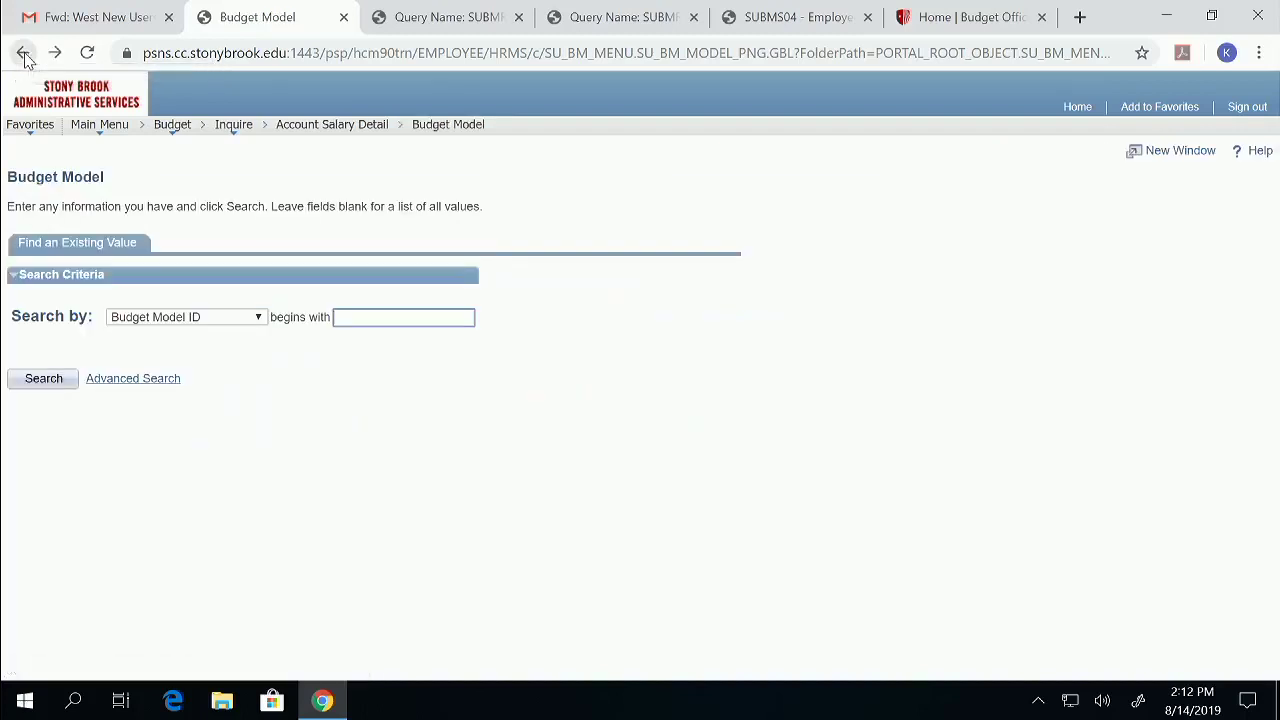
mouse_move(229, 128)
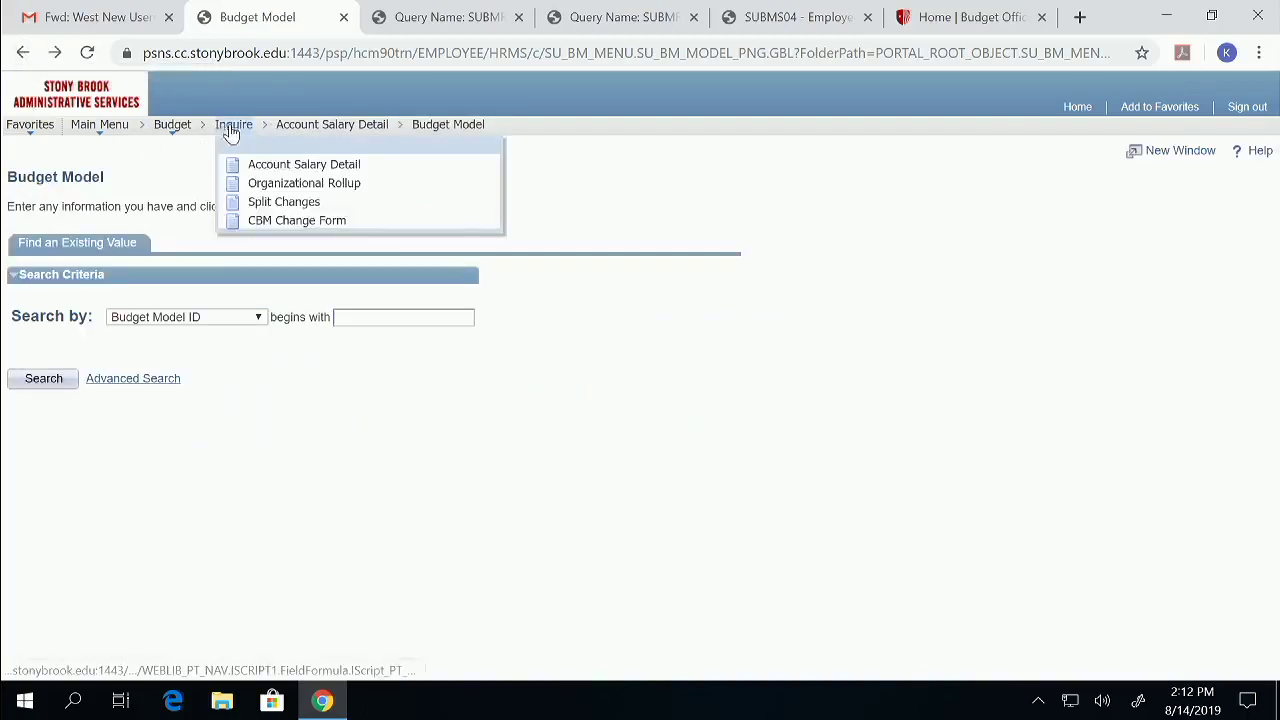
left_click(278, 185)
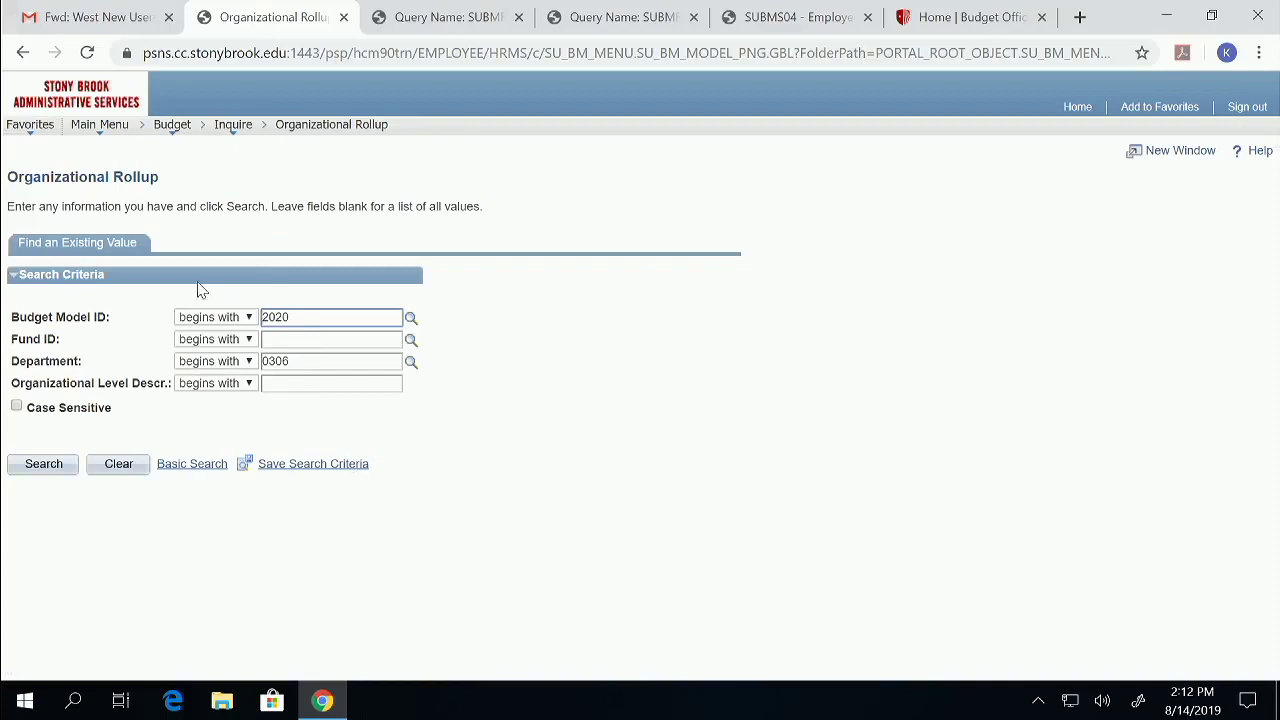
left_click(98, 128)
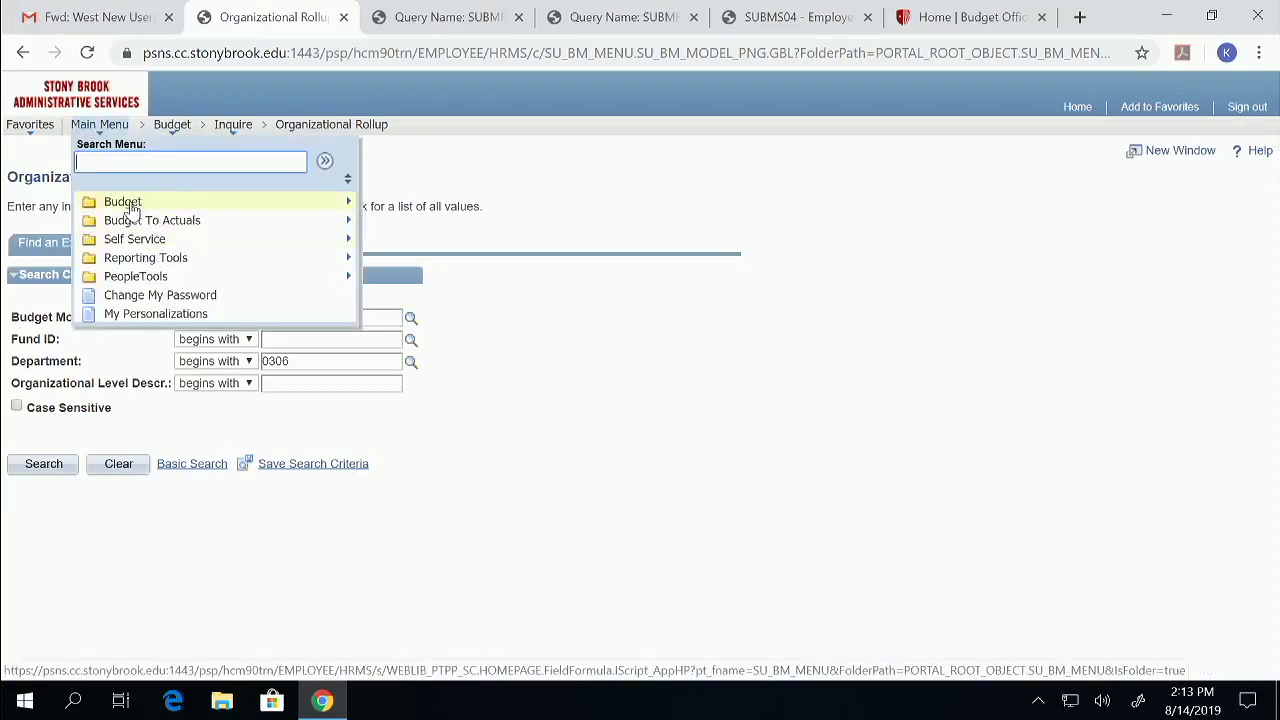
mouse_move(130, 207)
mouse_move(316, 258)
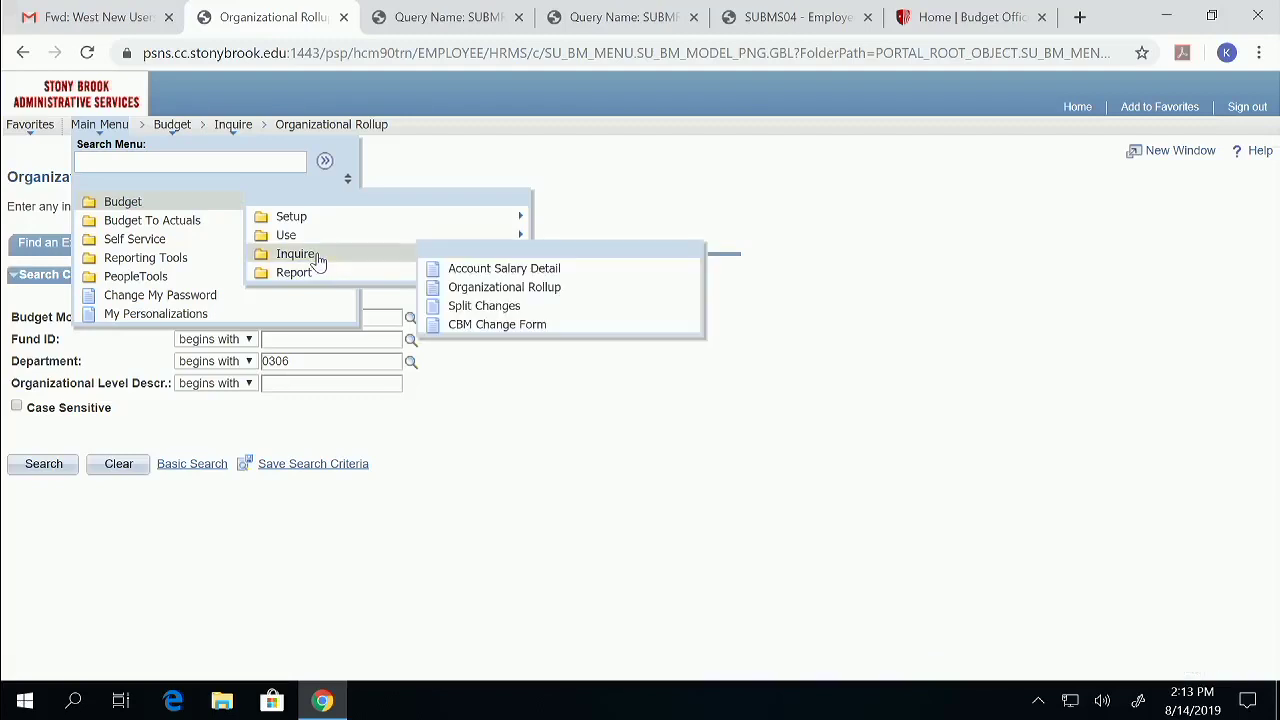
left_click(501, 289)
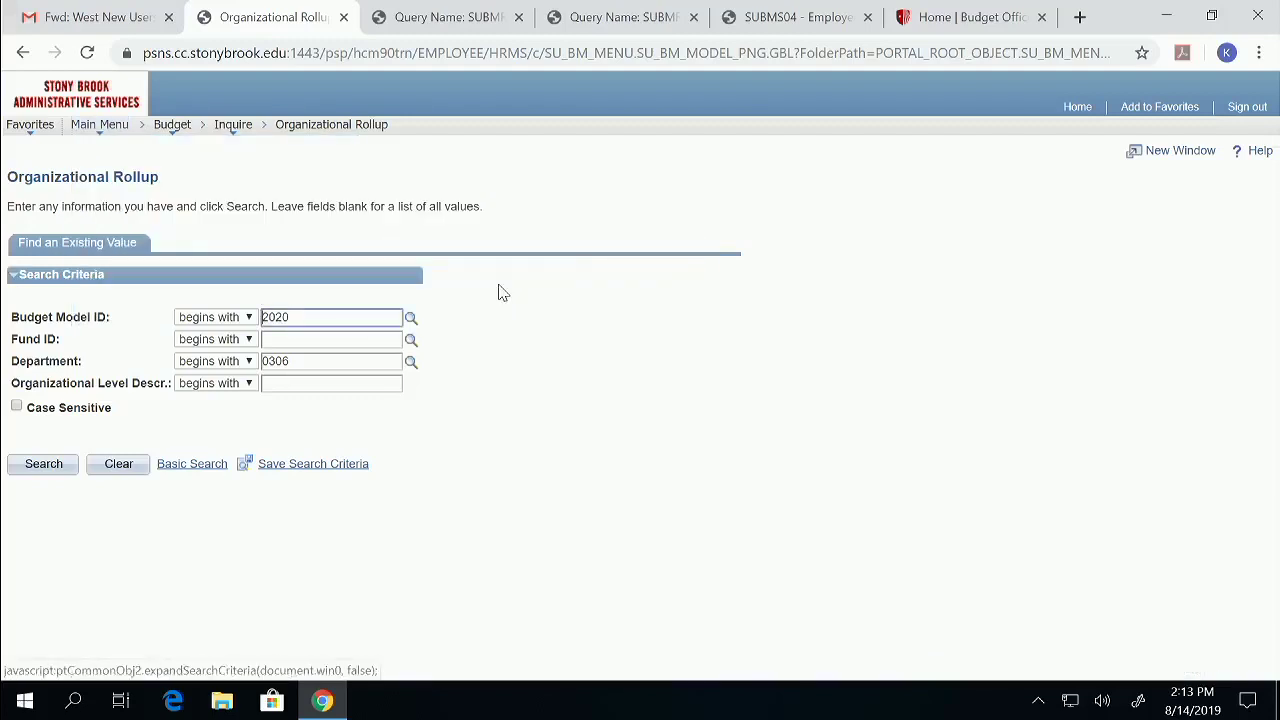
left_click(314, 361)
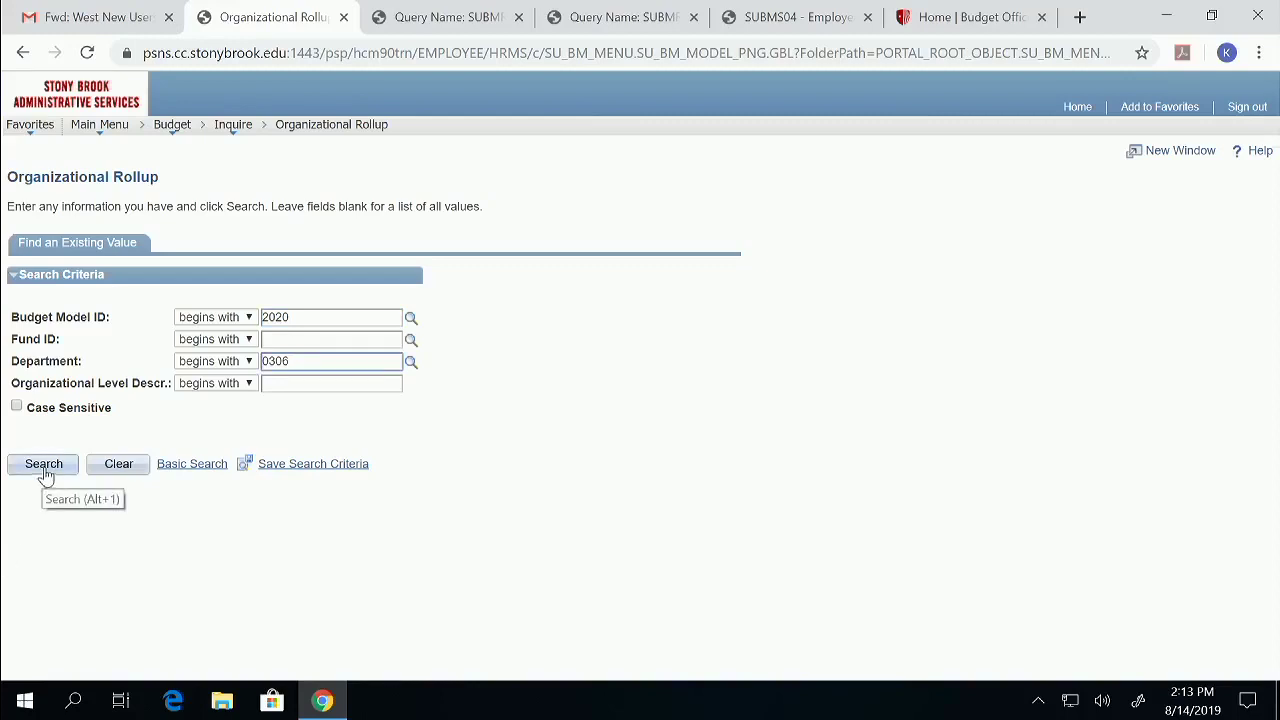
left_click(45, 475)
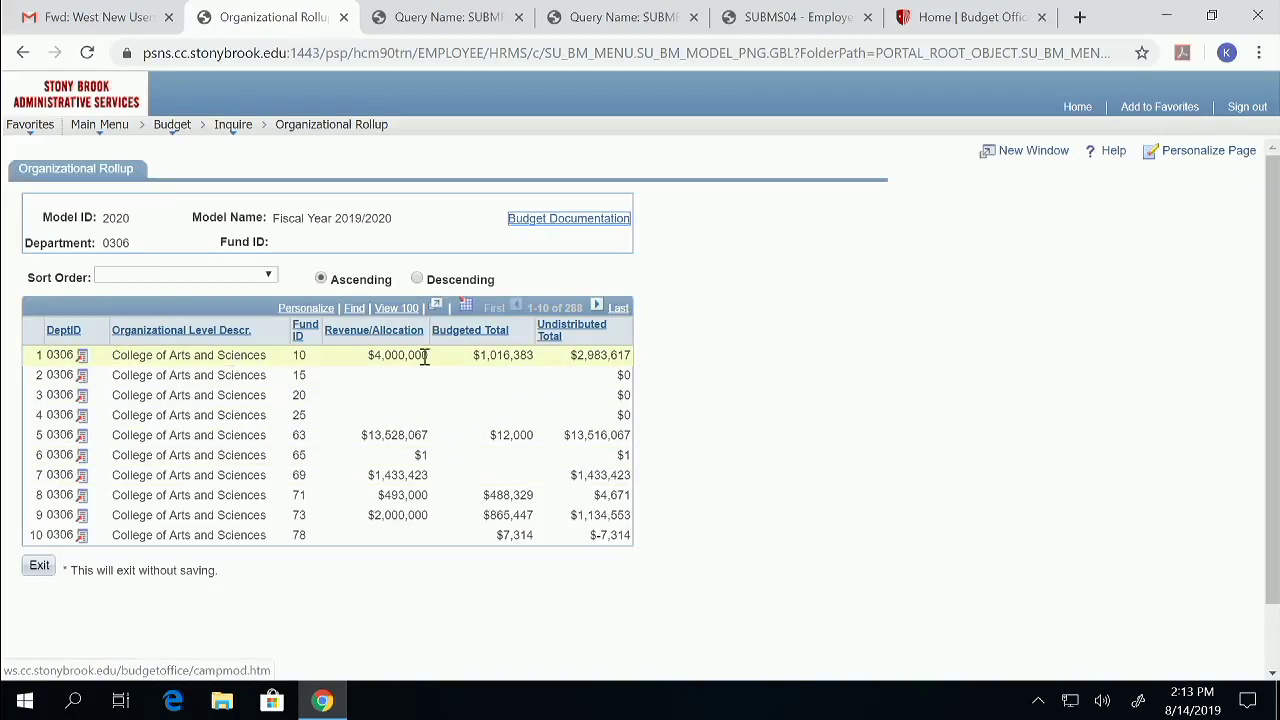
Highlight the undistributed total for College of Arts and Sciences fund 10 and drill into that row's accounts
left_click_drag(370, 363, 631, 353)
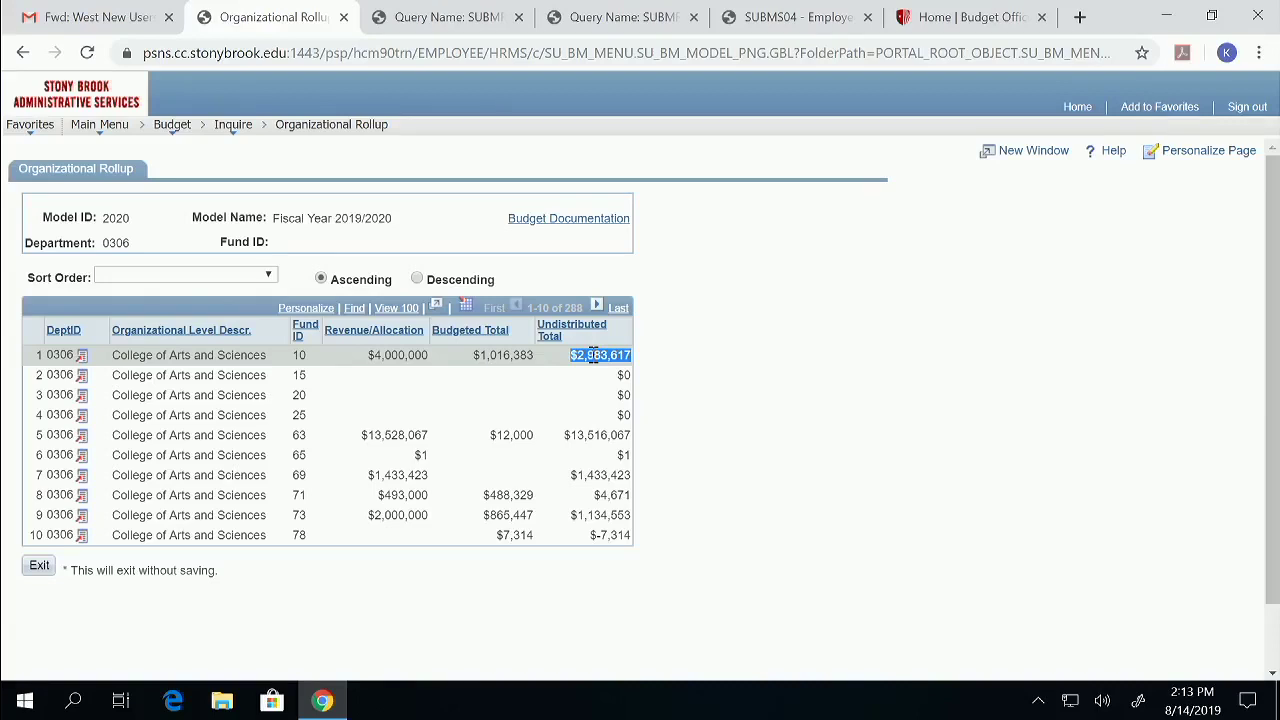
left_click(82, 356)
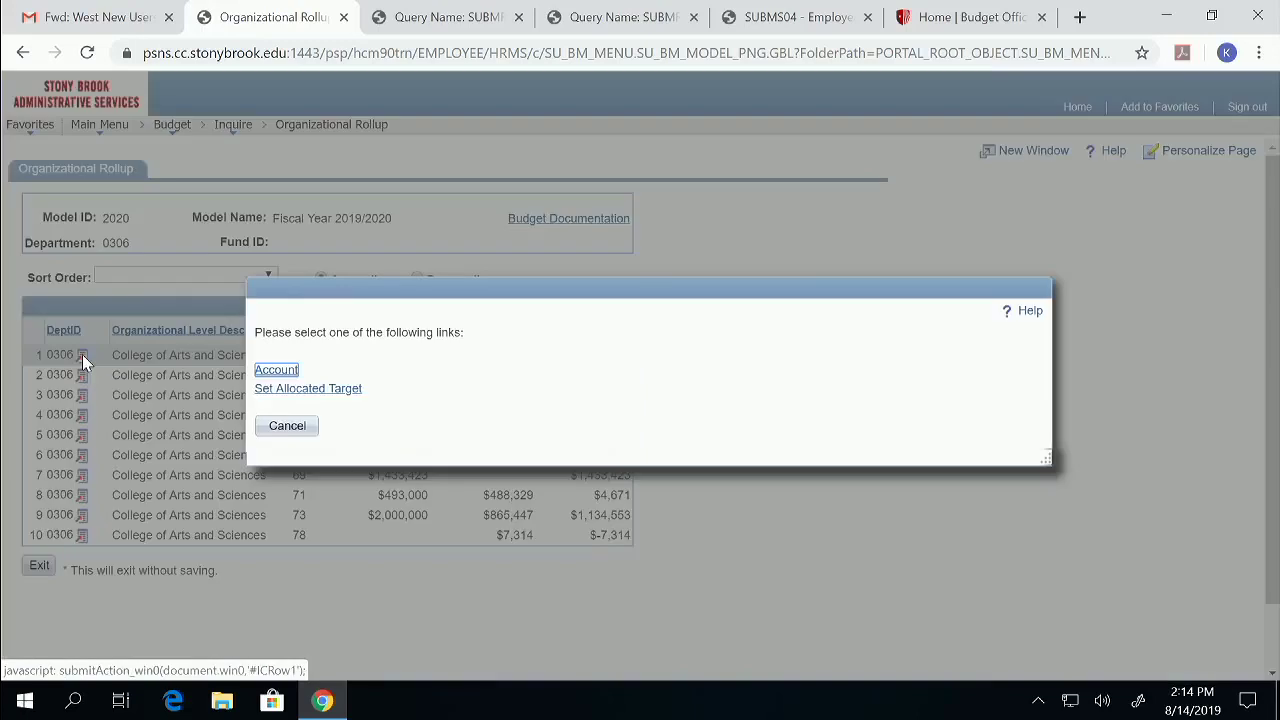
left_click(280, 371)
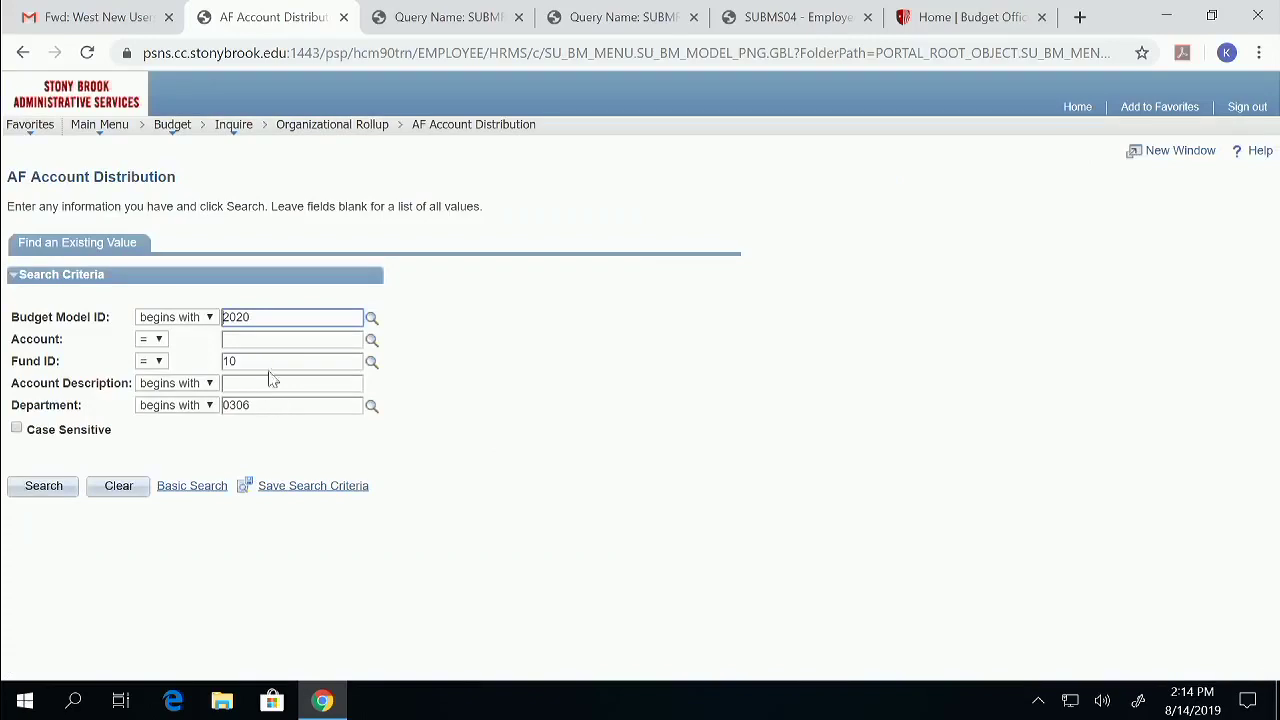
Search fund 10 for account descriptions beginning with A, with Department left blank, and open the Art account's distribution
left_click(257, 342)
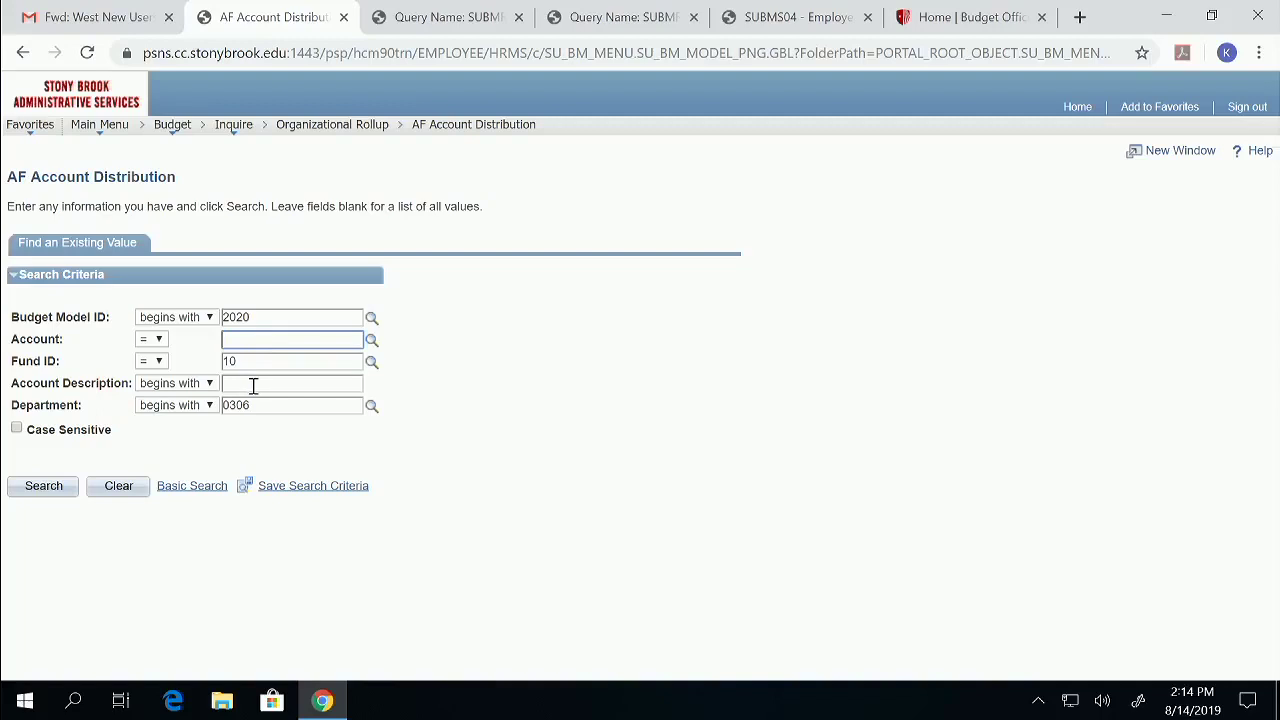
left_click(253, 386)
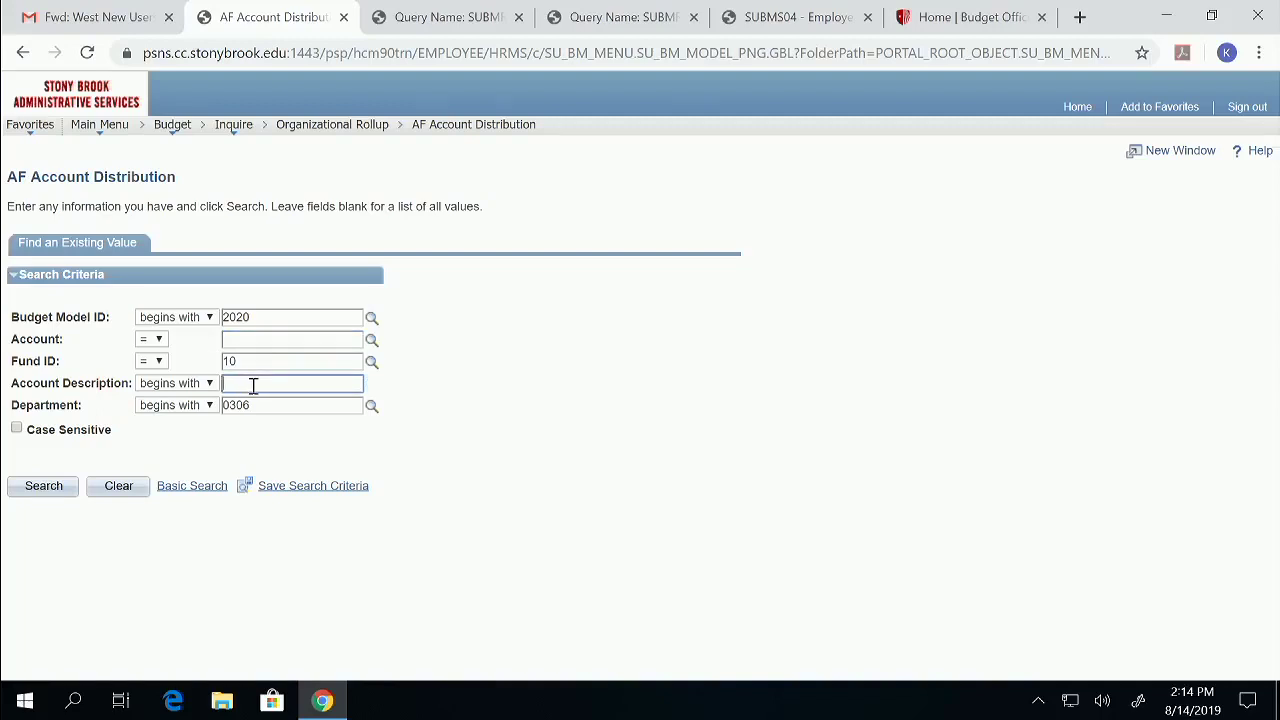
type("A")
left_click(44, 487)
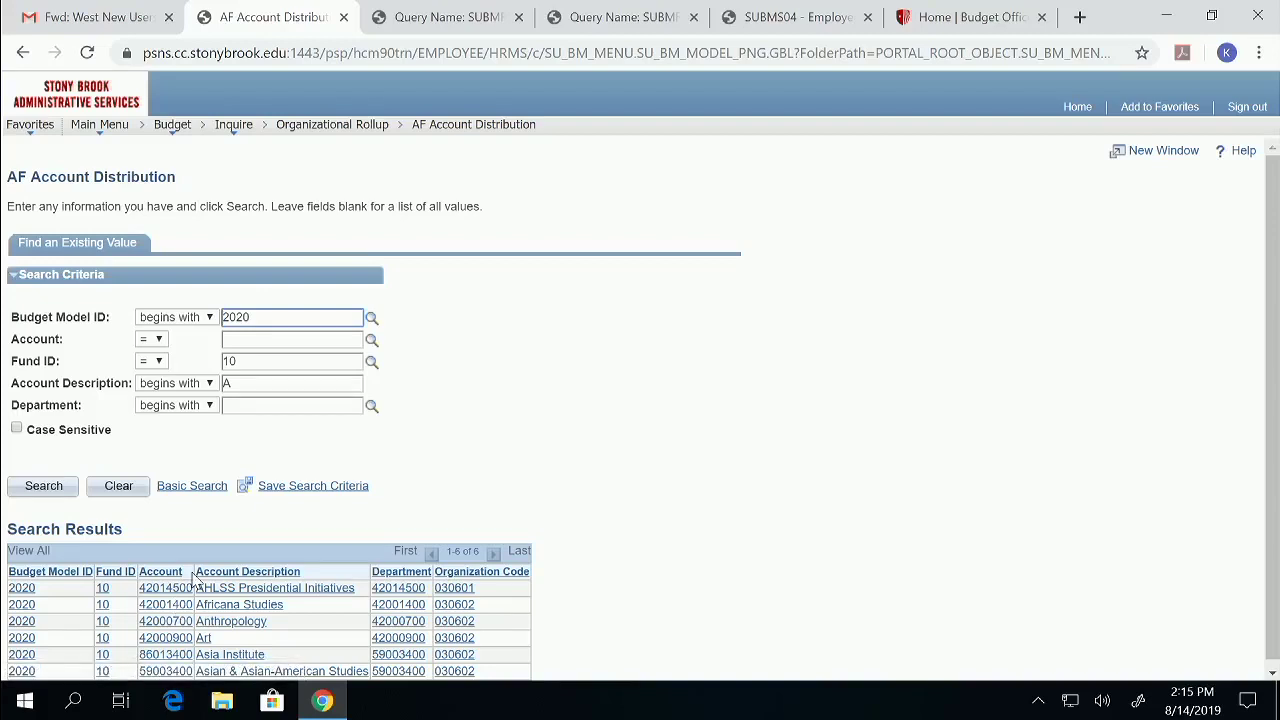
left_click(203, 640)
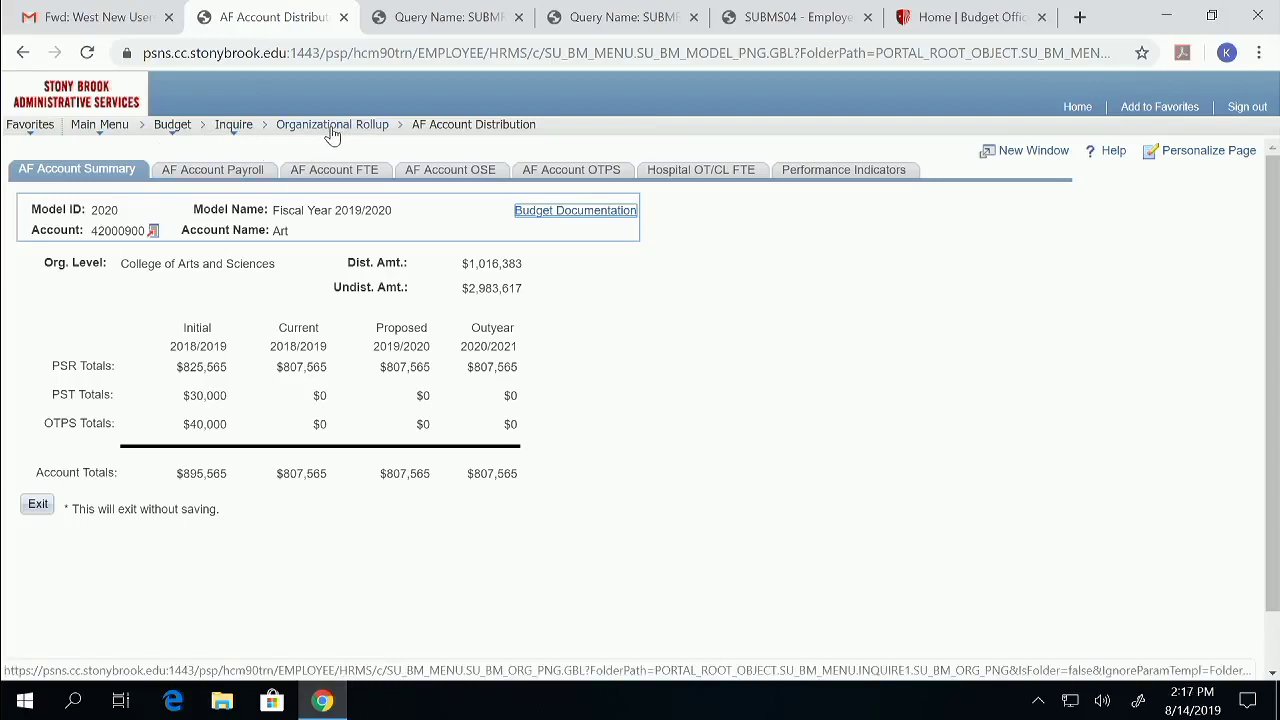
Open the AF Account Distribution for budget use and look up the Art account in budget model 2020 by its account number
left_click(88, 127)
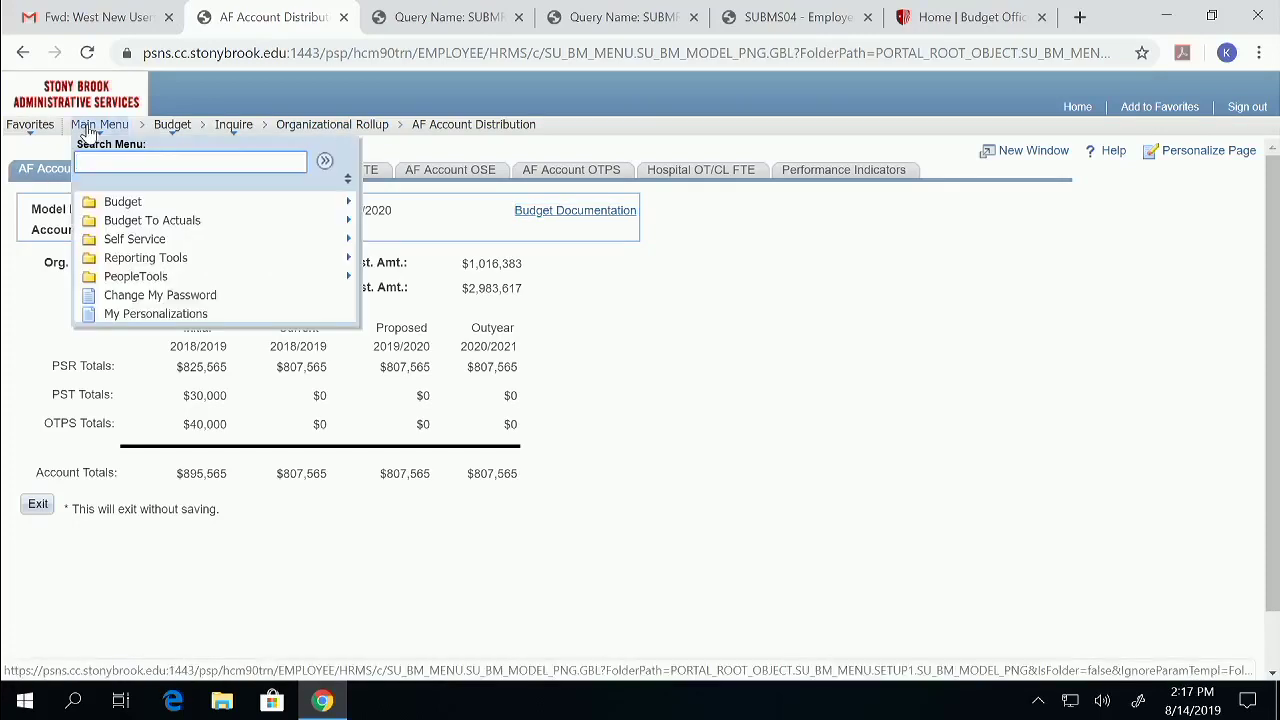
mouse_move(120, 205)
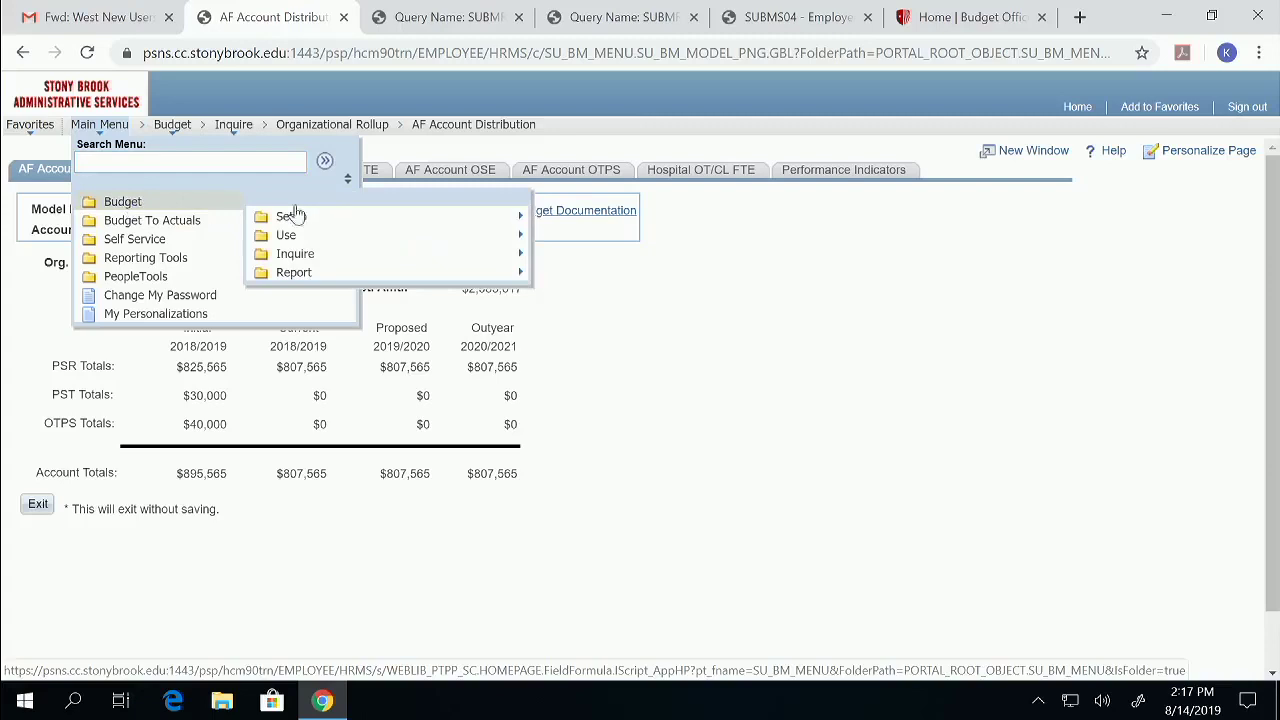
mouse_move(314, 241)
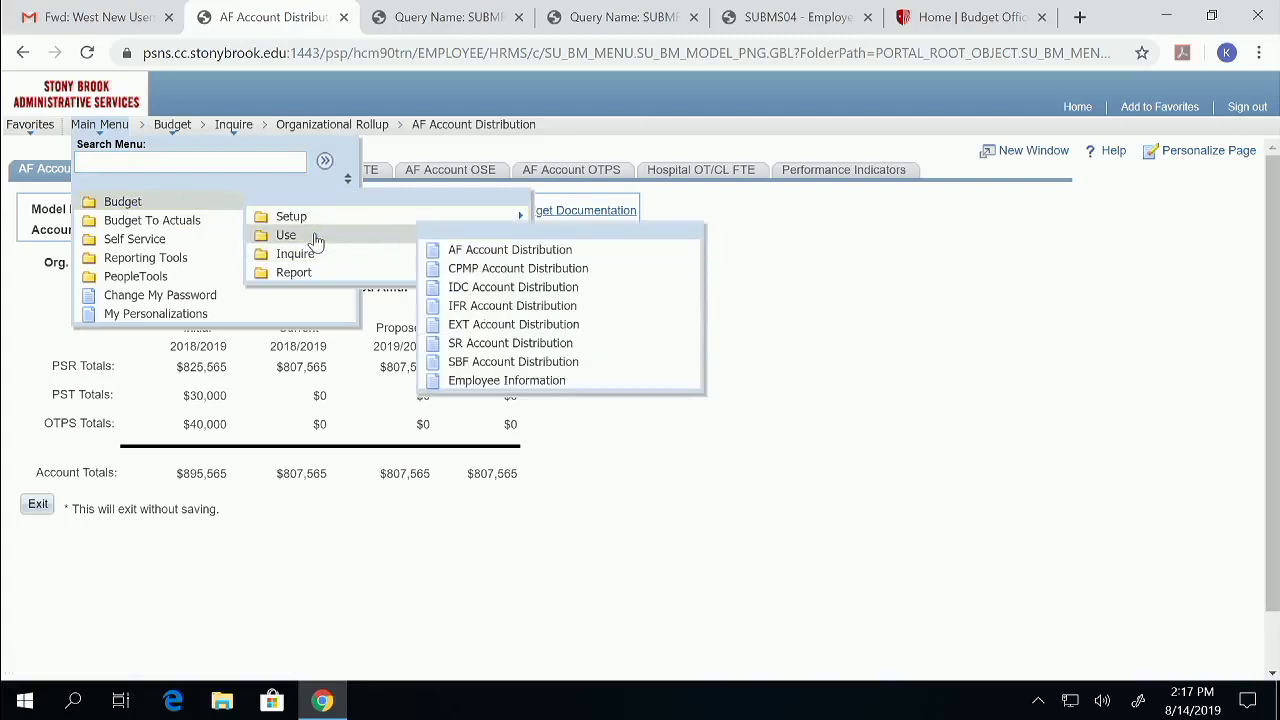
left_click(503, 254)
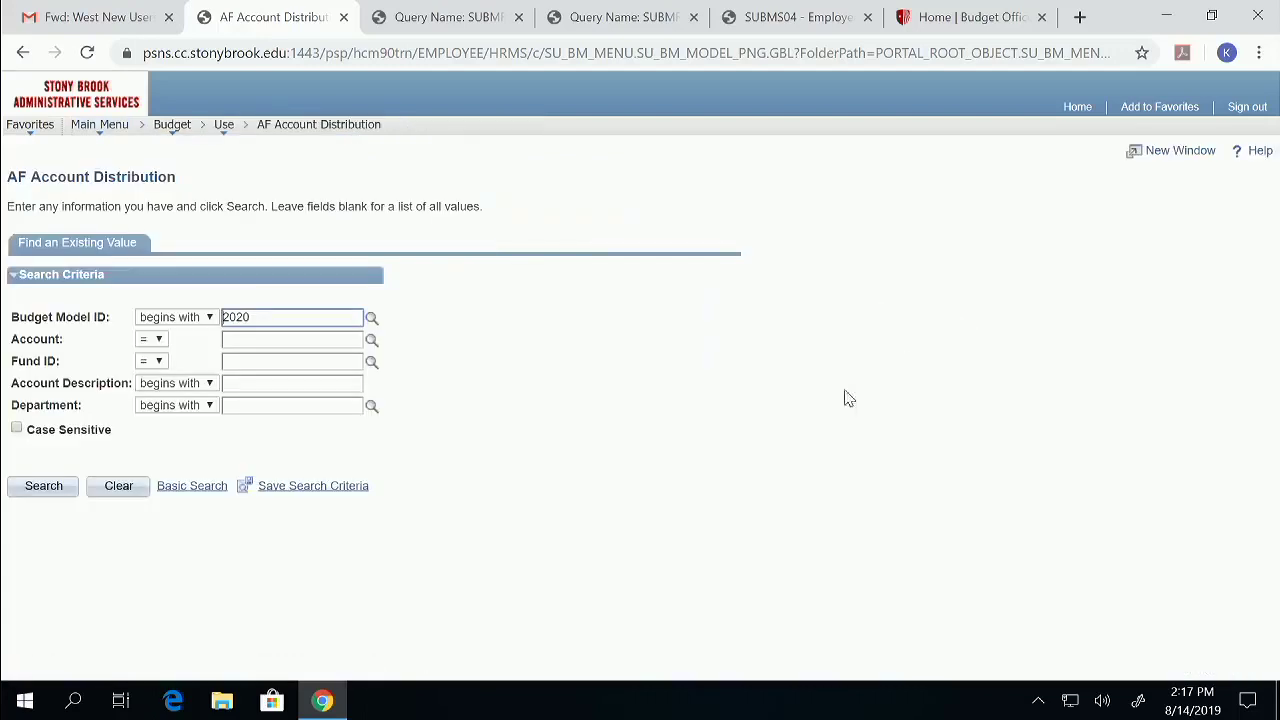
double_click(270, 317)
left_click(274, 340)
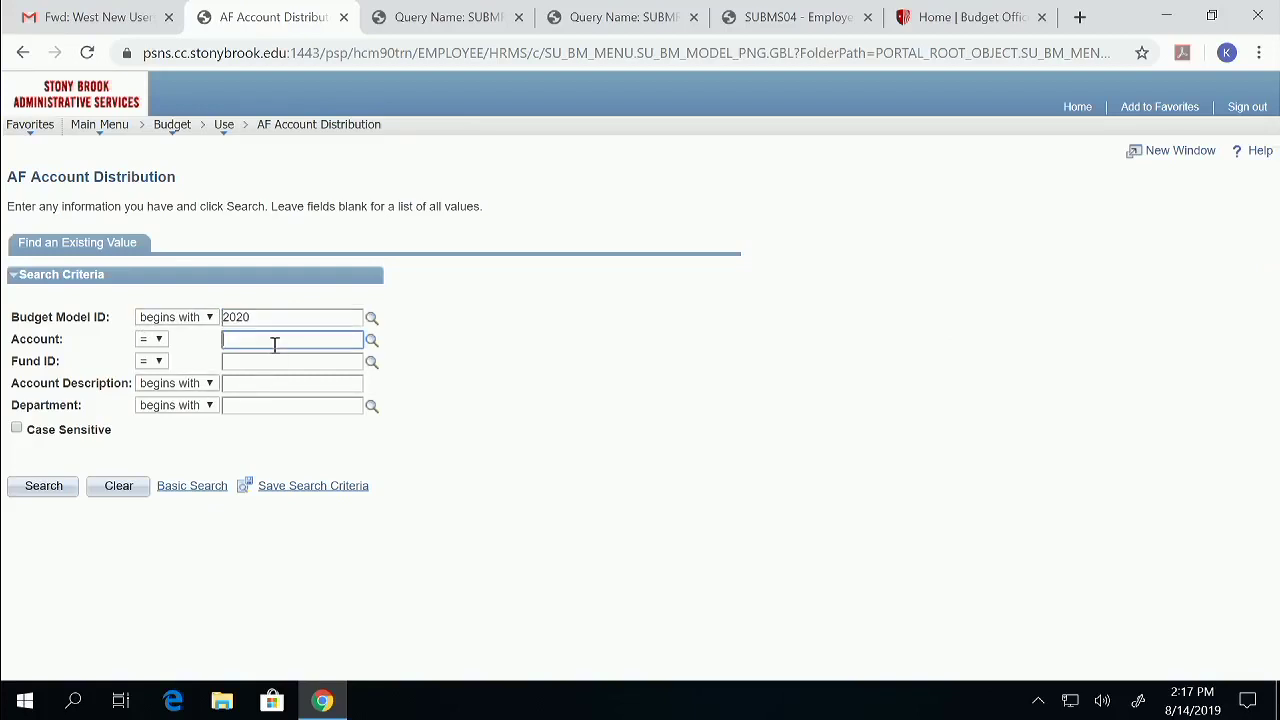
type("42000900")
left_click(43, 488)
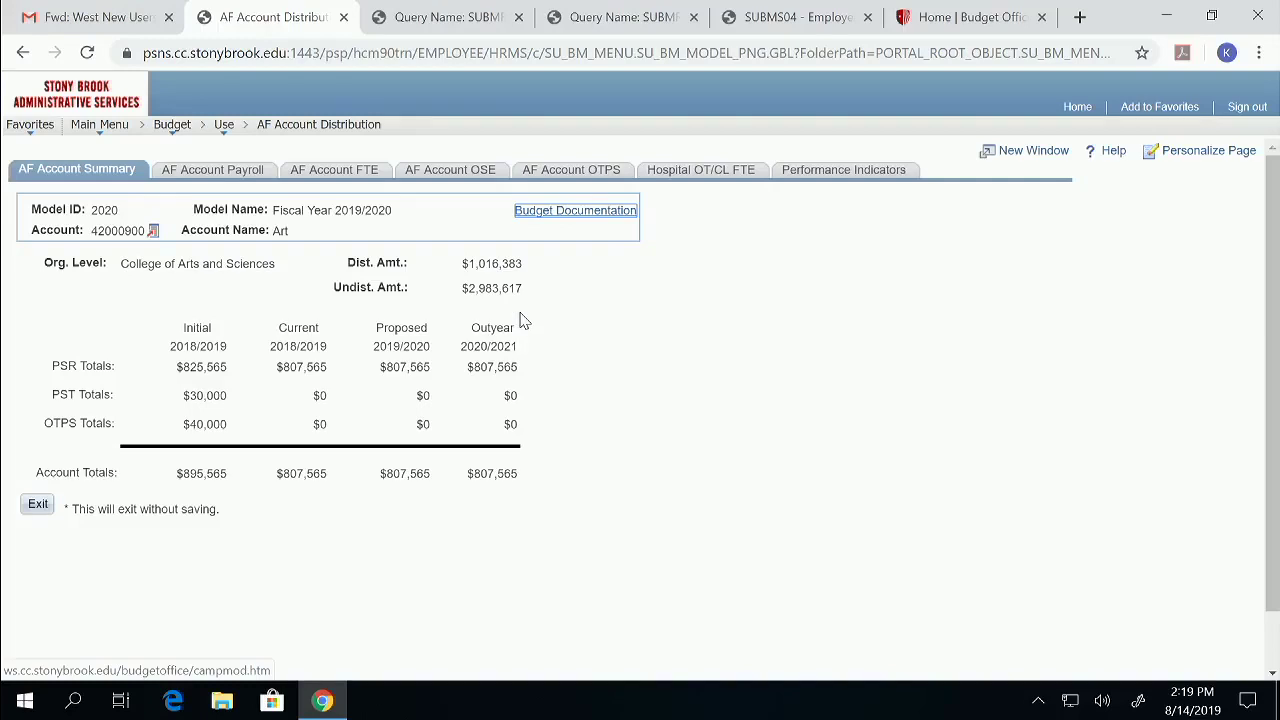
Open the budget documentation, look through the user manual chapters, and return to the Art account summary
left_click(578, 219)
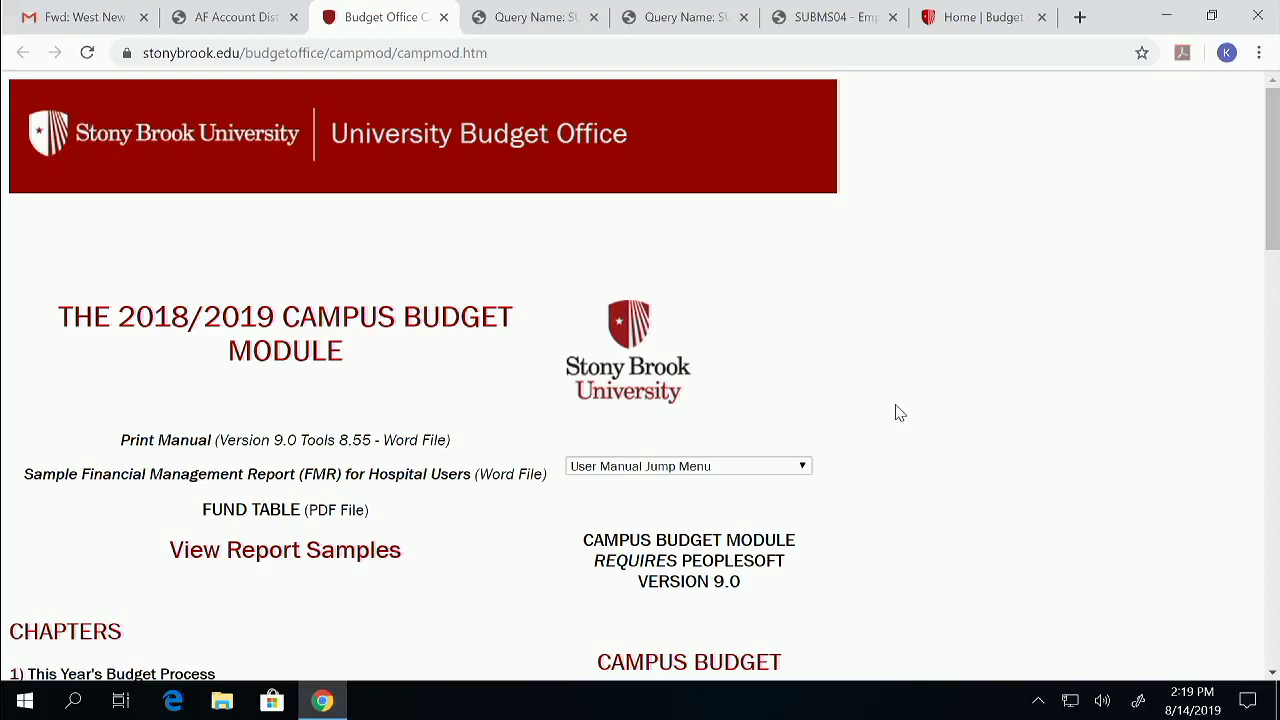
scroll(870, 459, "down", 1)
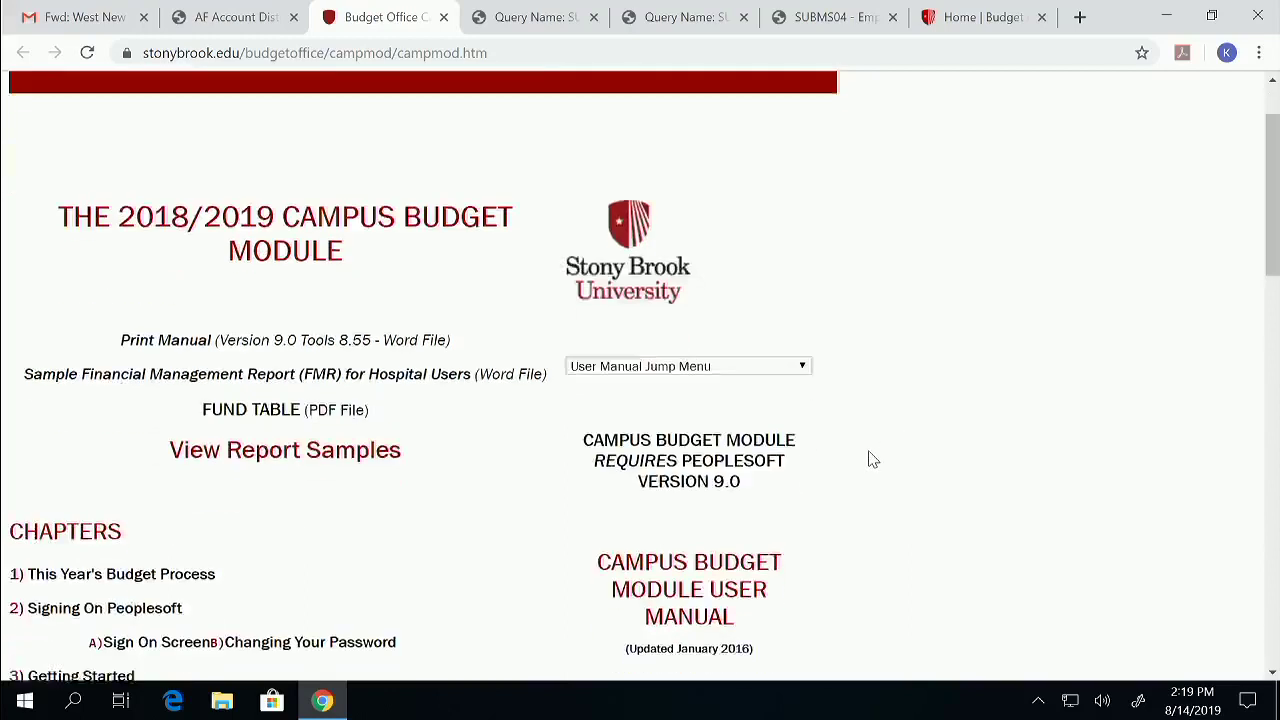
scroll(869, 458, "down", 4)
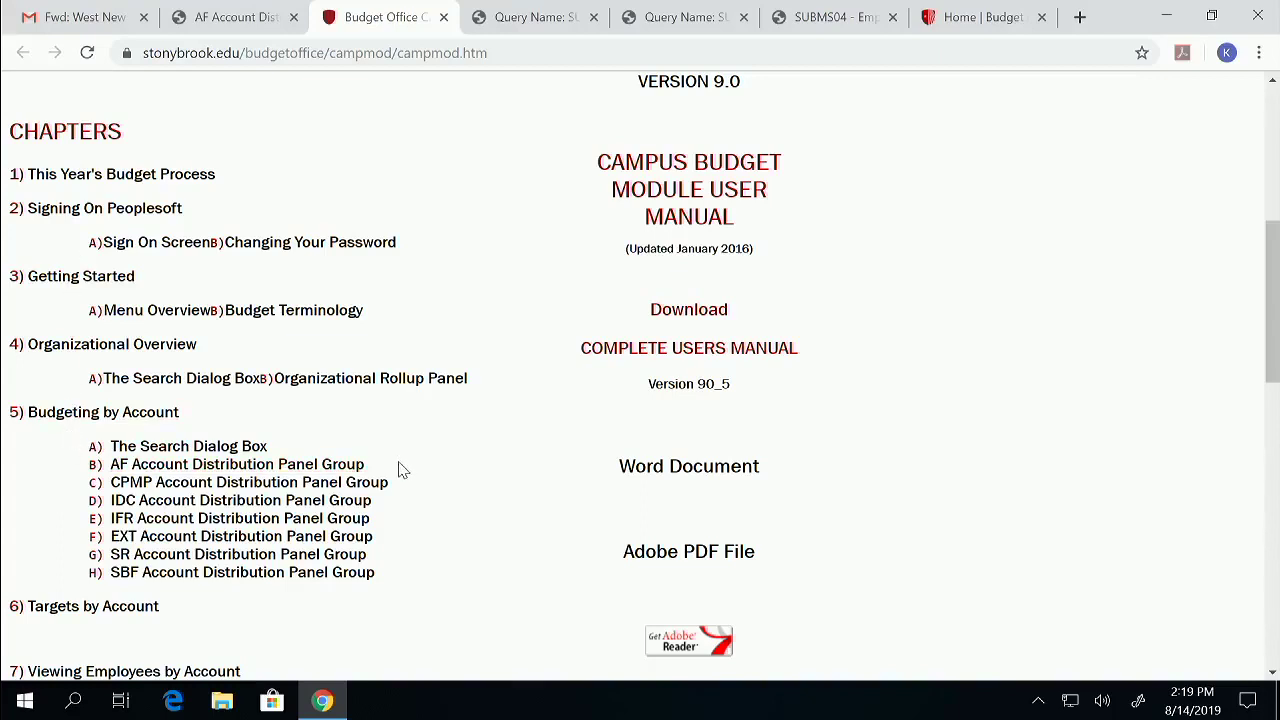
left_click(222, 18)
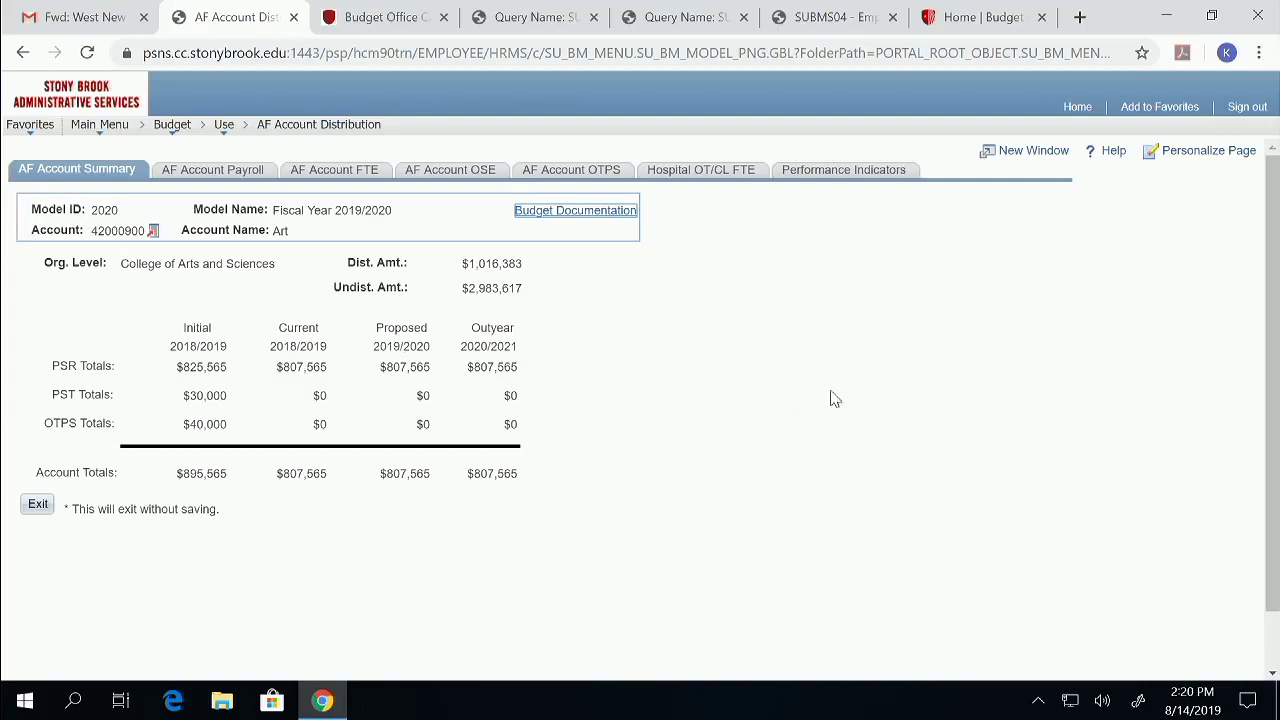
Open a new window and look up the same Art account in budget model 2019 by its account number
left_click(1034, 152)
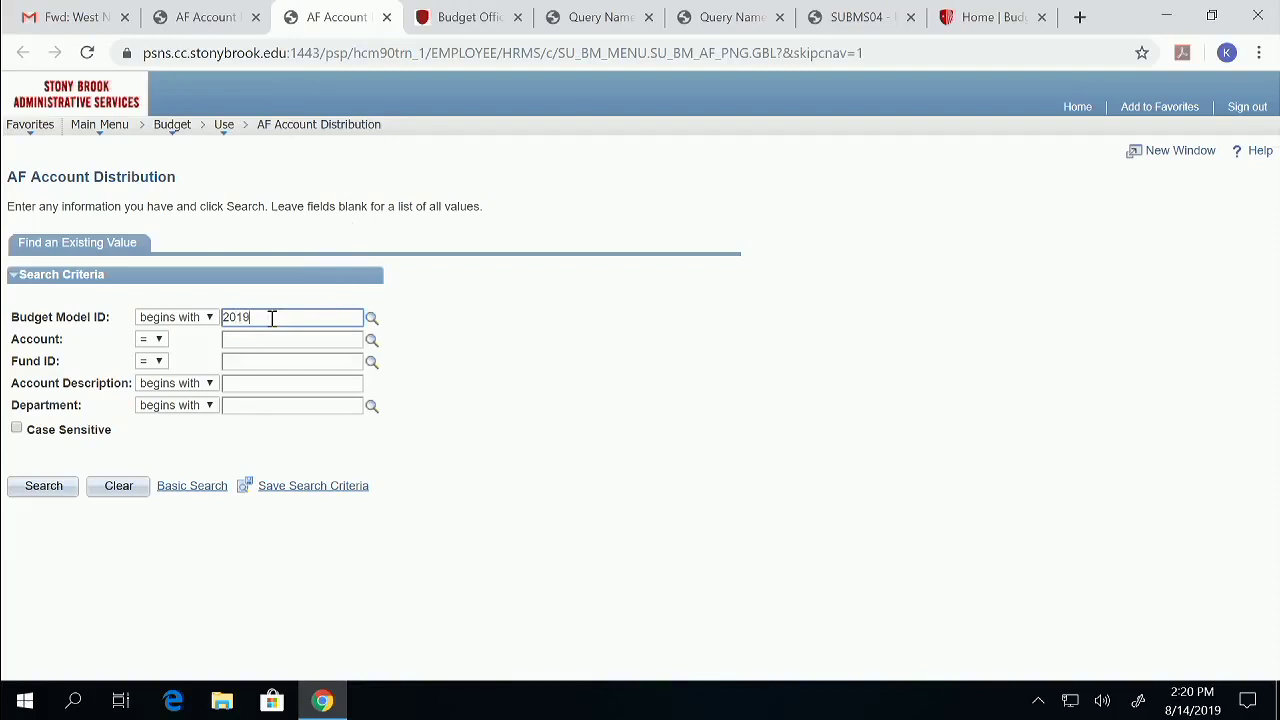
key("Tab")
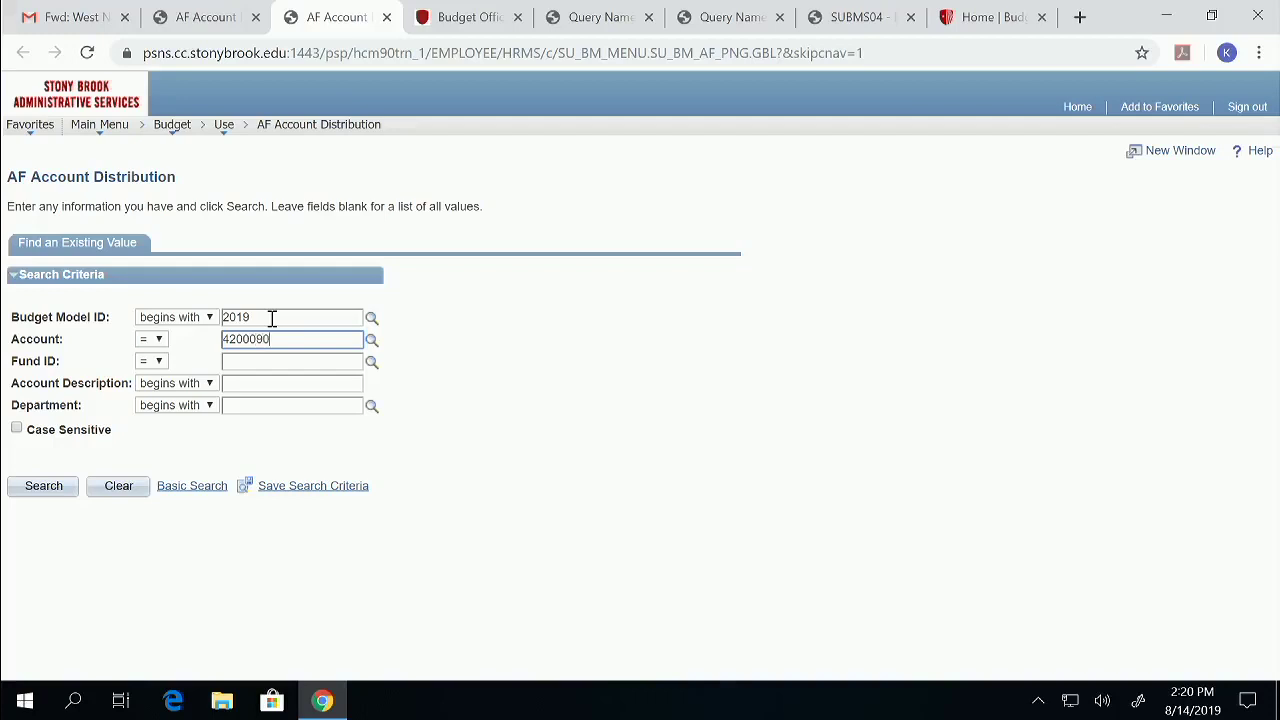
type("42000900")
key("Return")
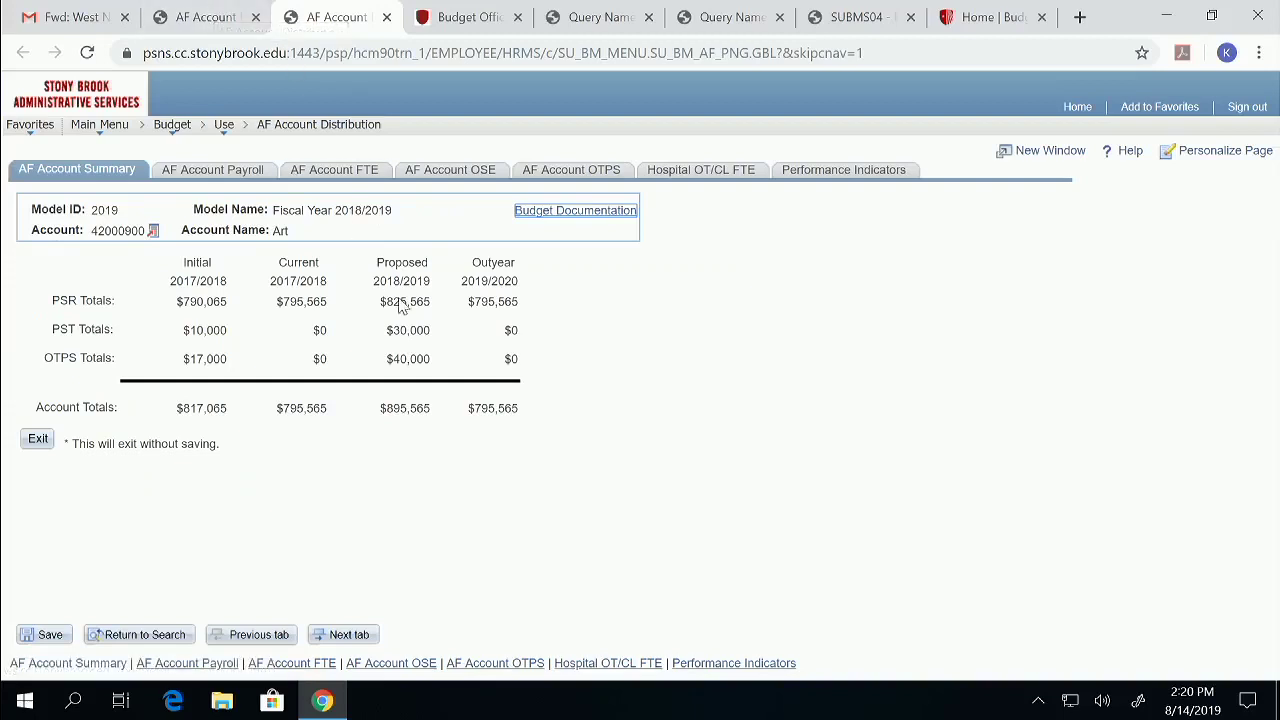
Compare the Art account summaries of budget models 2019 and 2020, and close the 2019 one
left_click(215, 18)
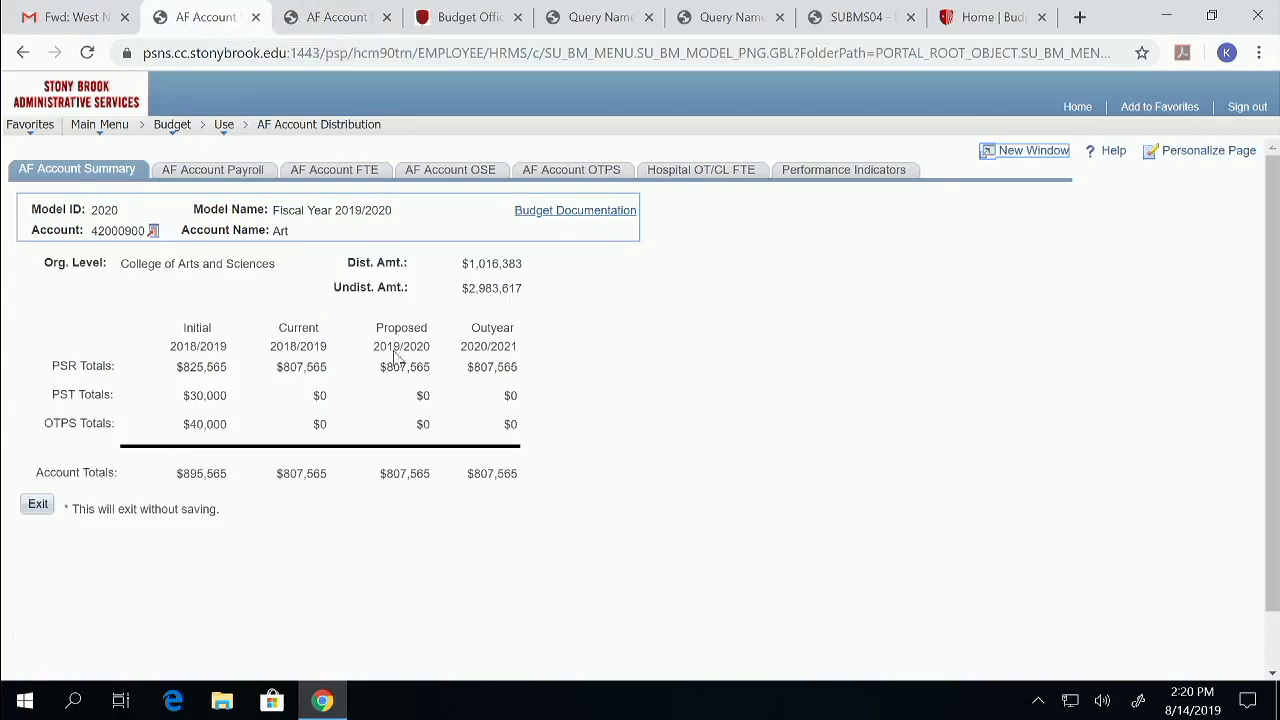
left_click(330, 22)
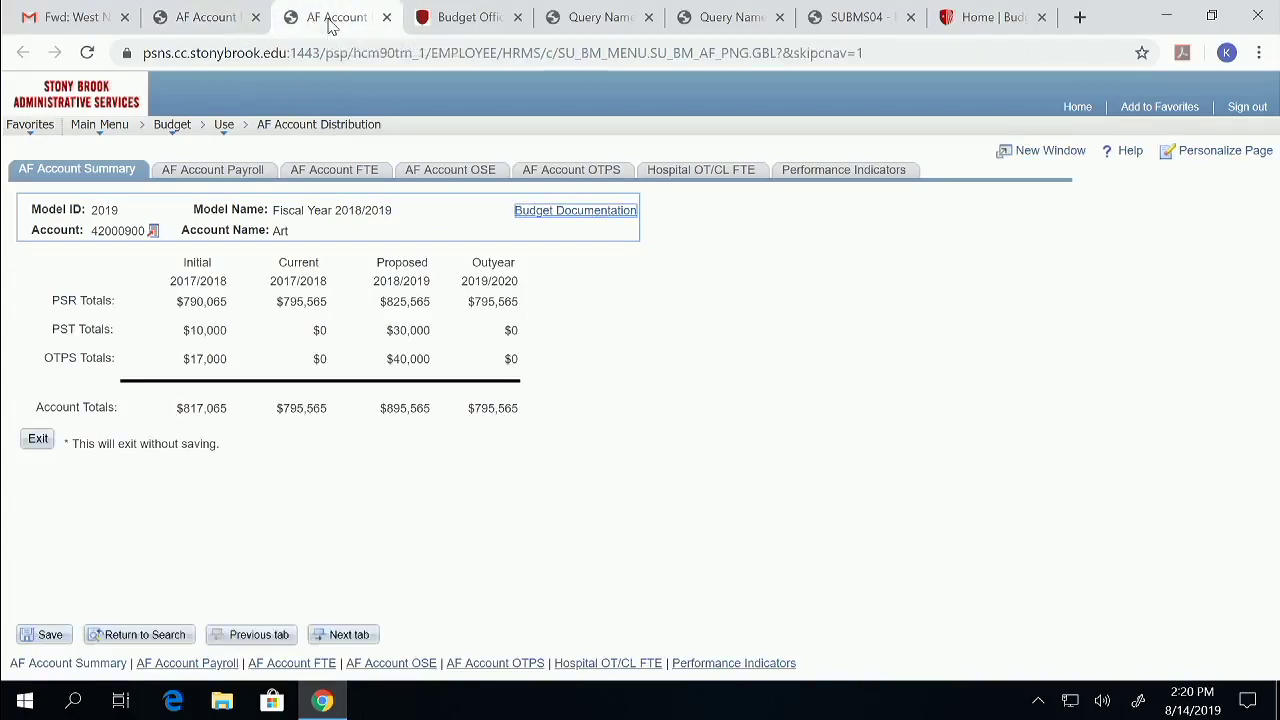
left_click(205, 15)
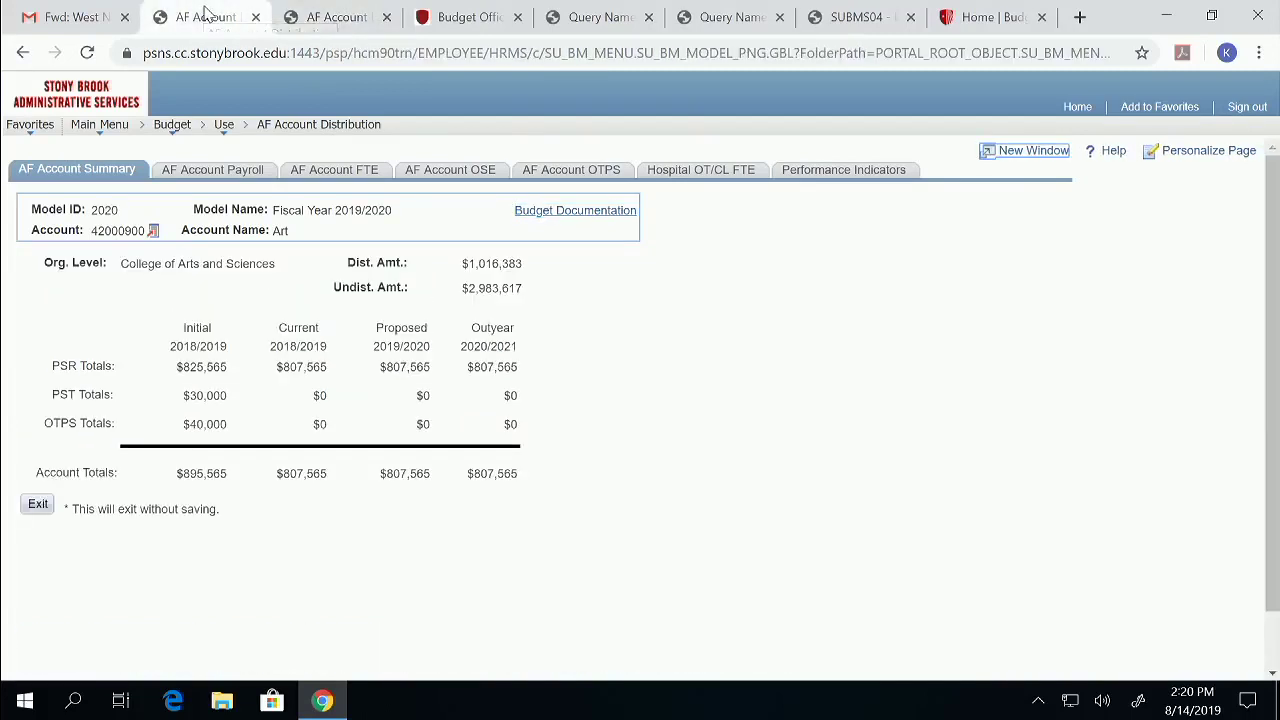
left_click(314, 17)
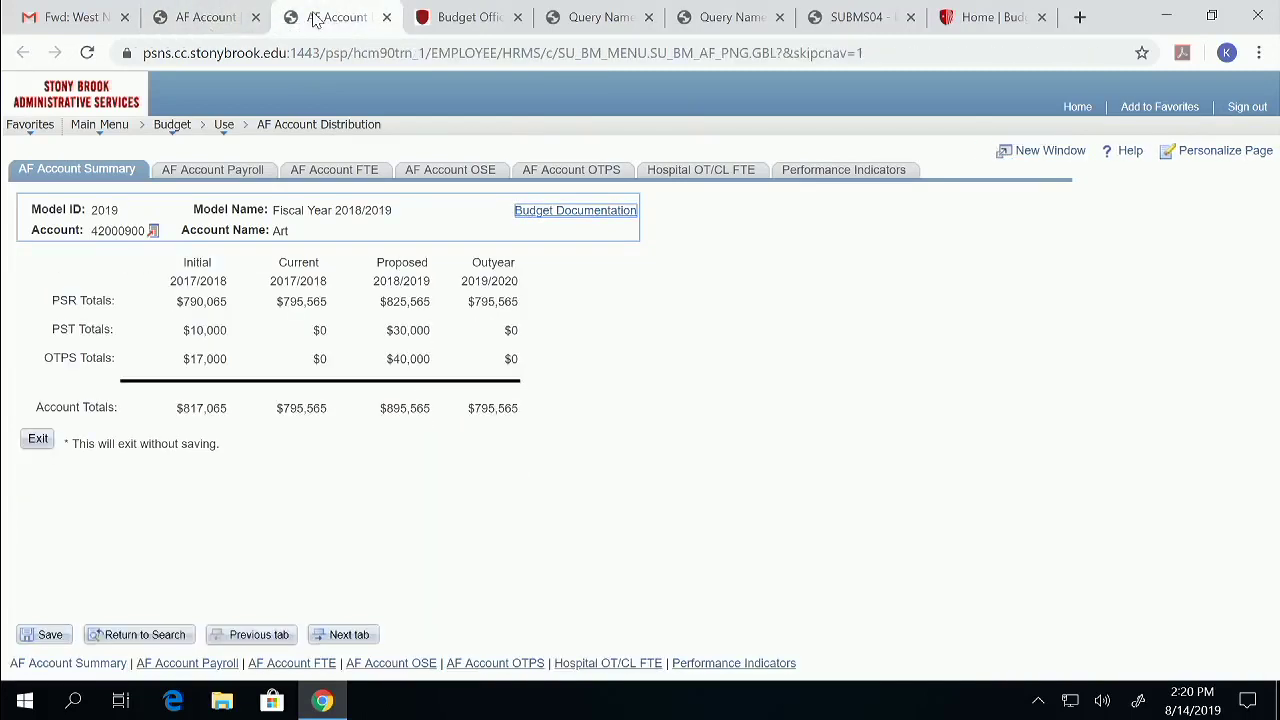
left_click(386, 17)
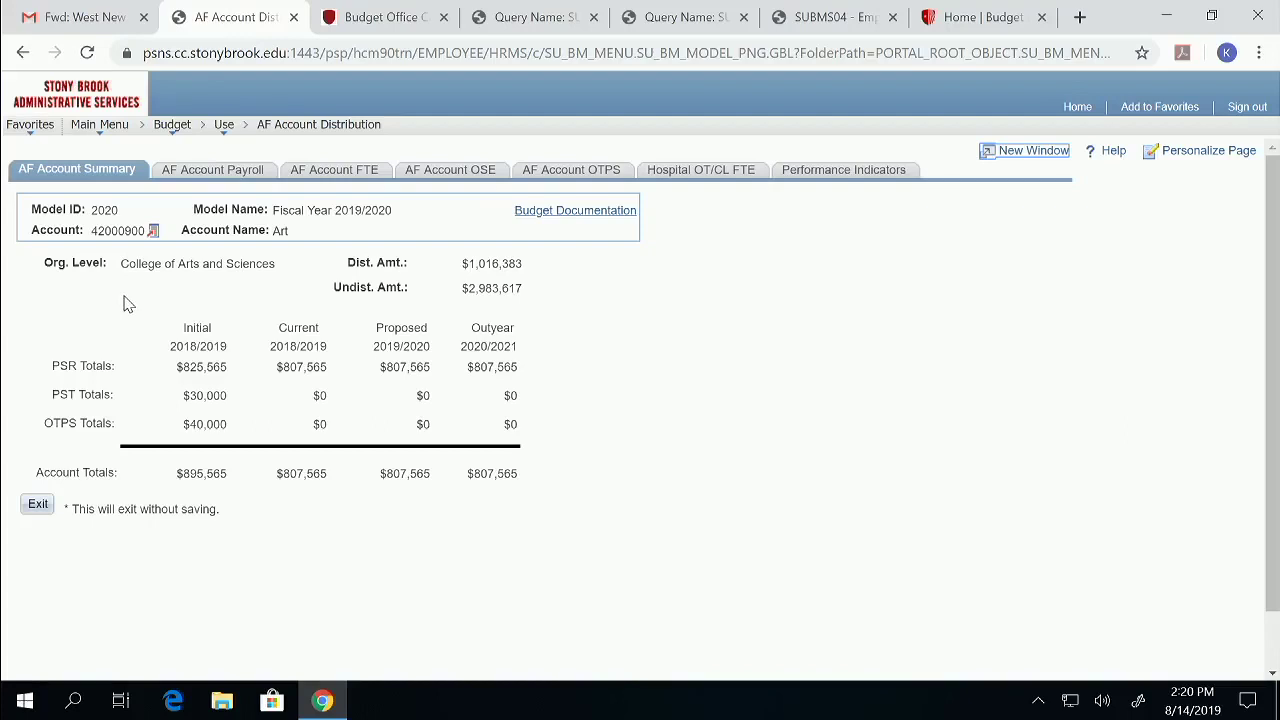
Open the Art account's salary detail from its related links, and view the first employee's link options without choosing one
left_click(154, 234)
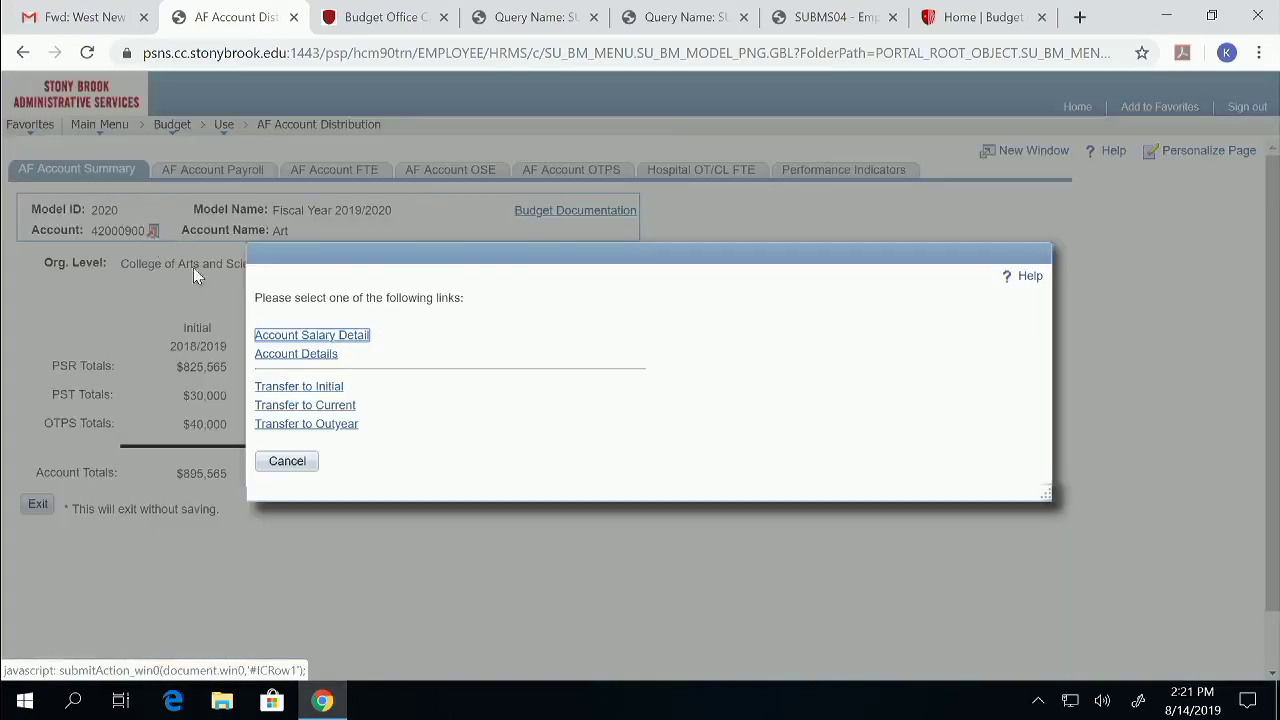
left_click(355, 337)
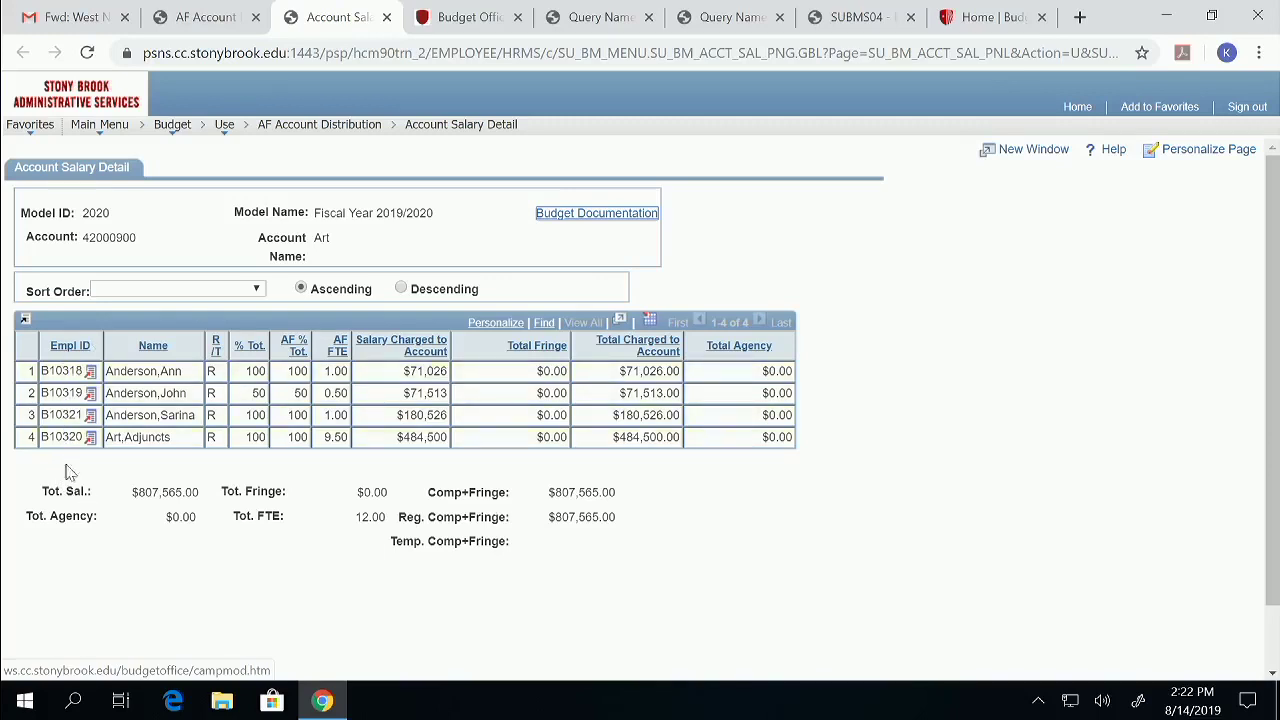
left_click(583, 322)
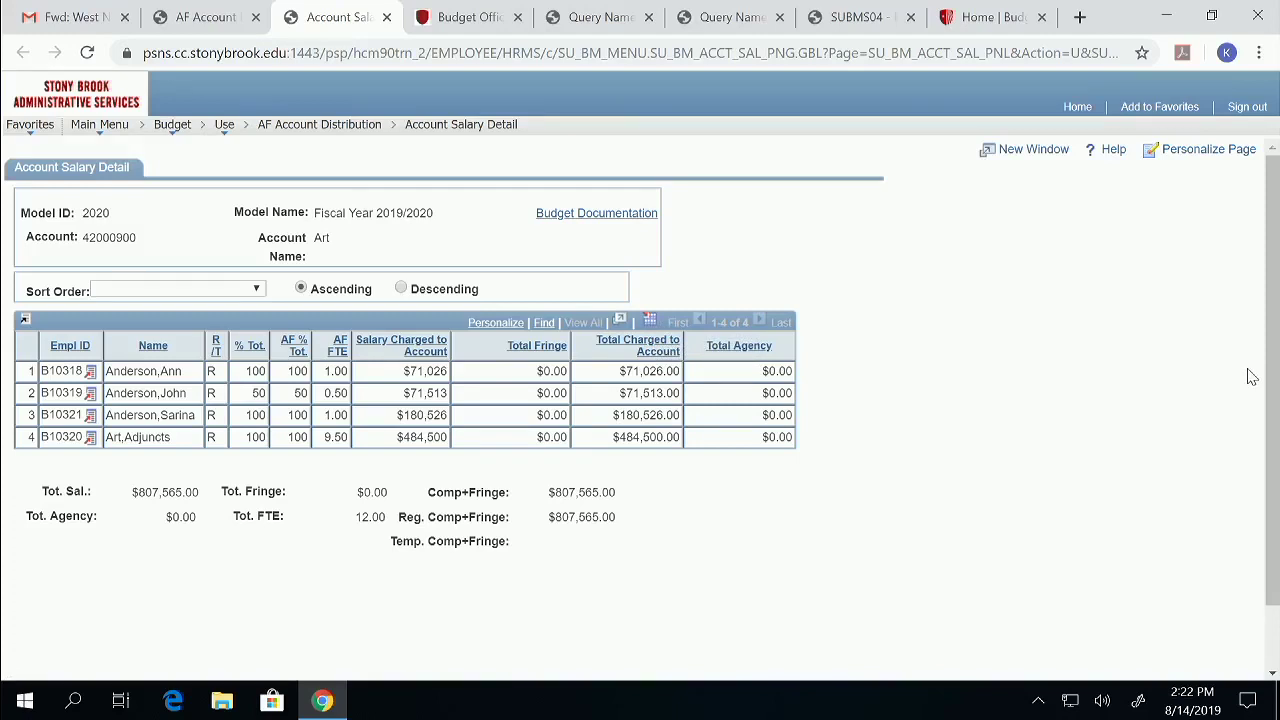
left_click(90, 372)
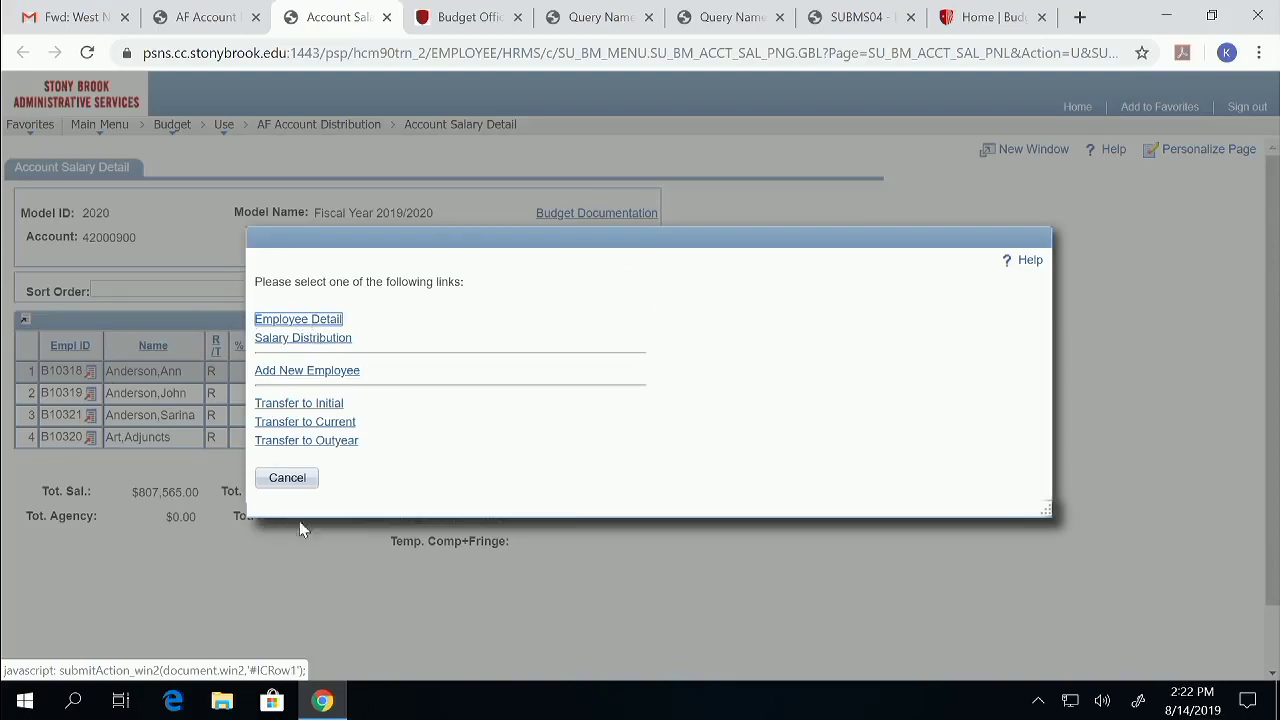
left_click(300, 480)
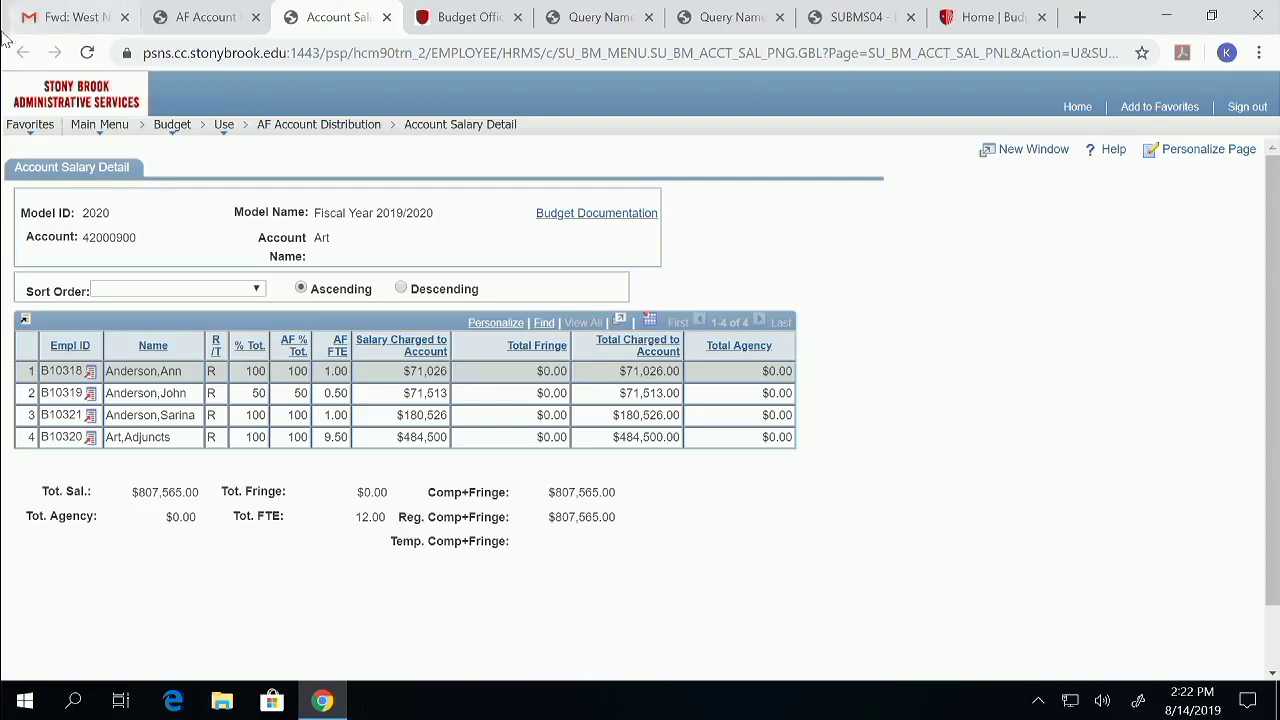
Open the Art account's AF Account Payroll page, sort its rows by Proposed 2019/2020 in both directions, and view the sort order options
left_click(207, 18)
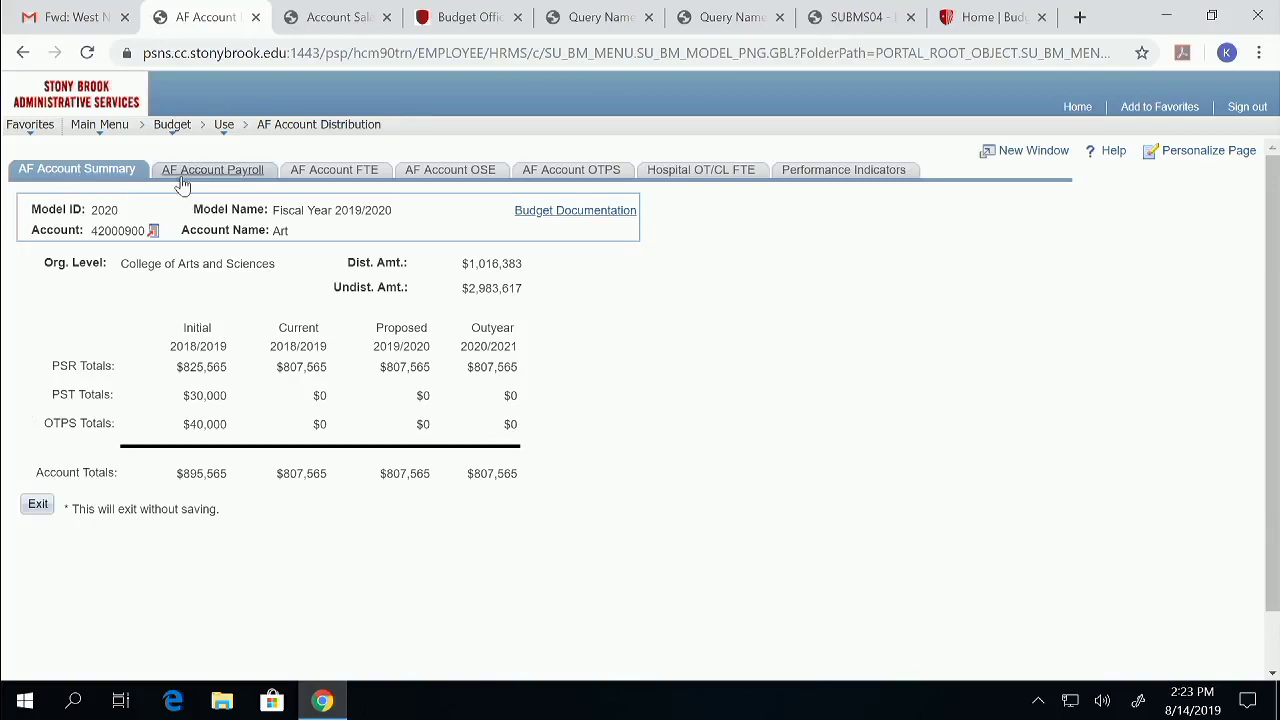
left_click(228, 172)
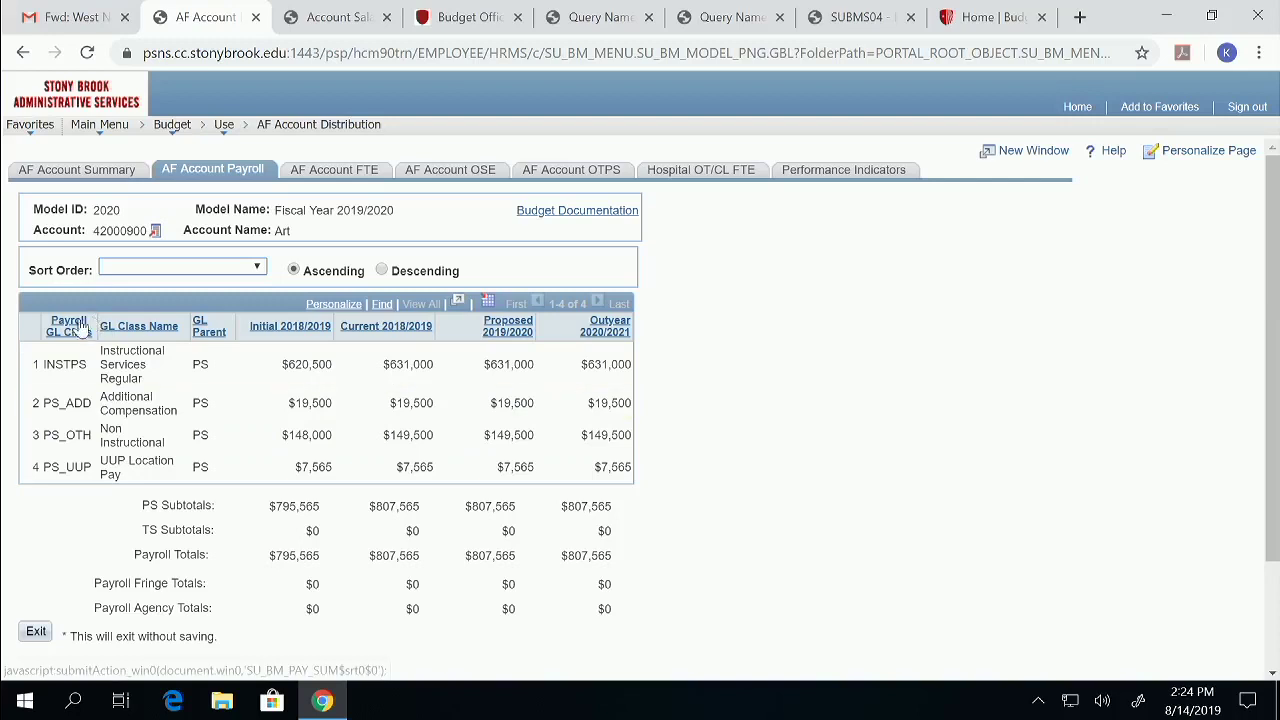
left_click(510, 332)
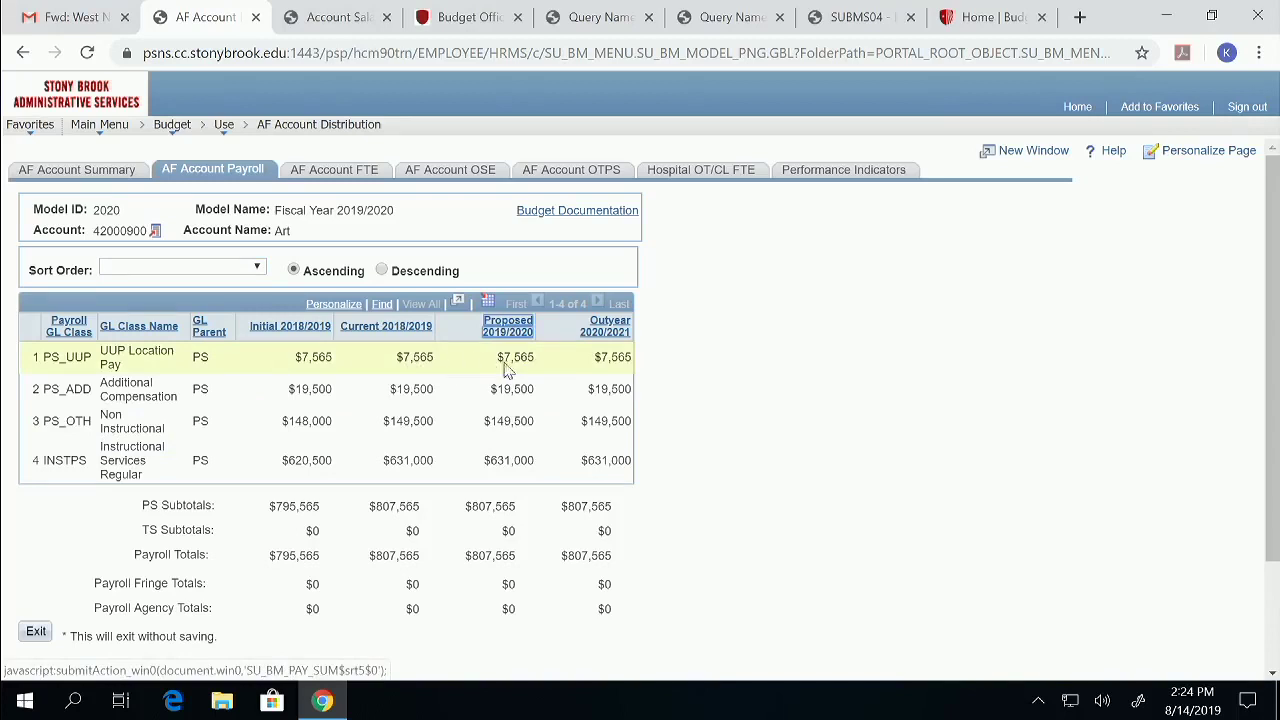
left_click_drag(499, 358, 547, 367)
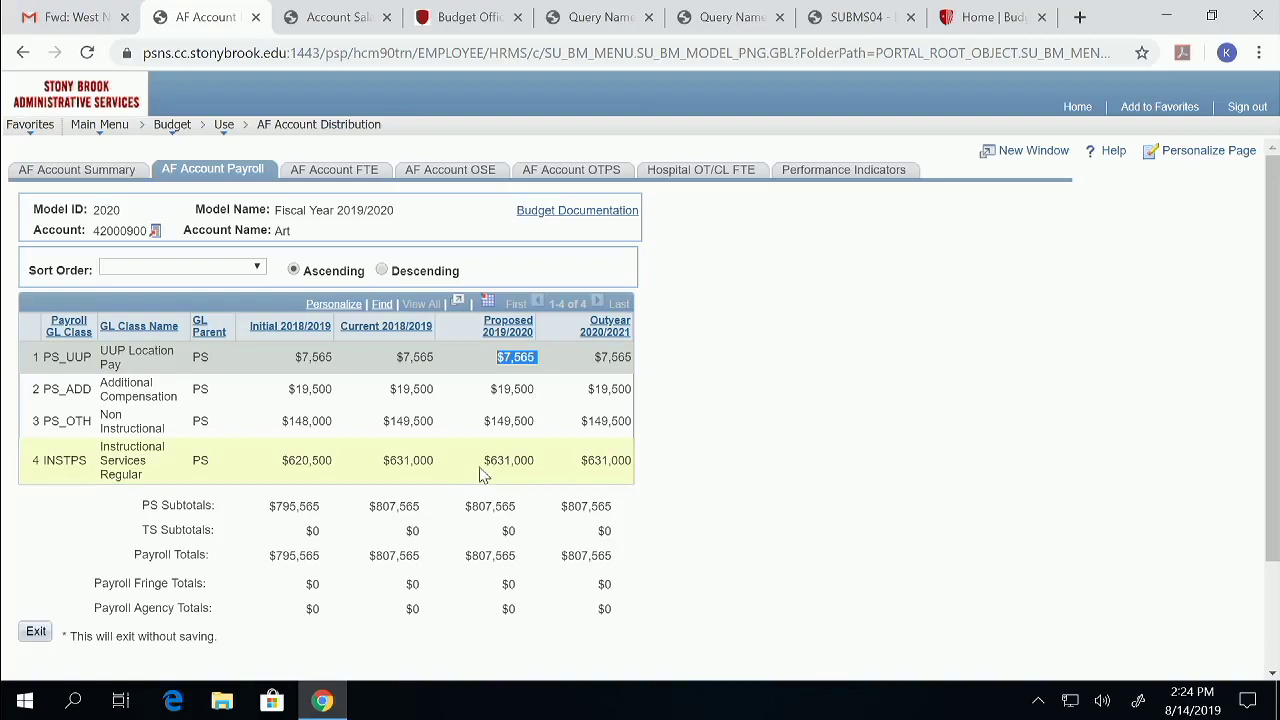
left_click(515, 330)
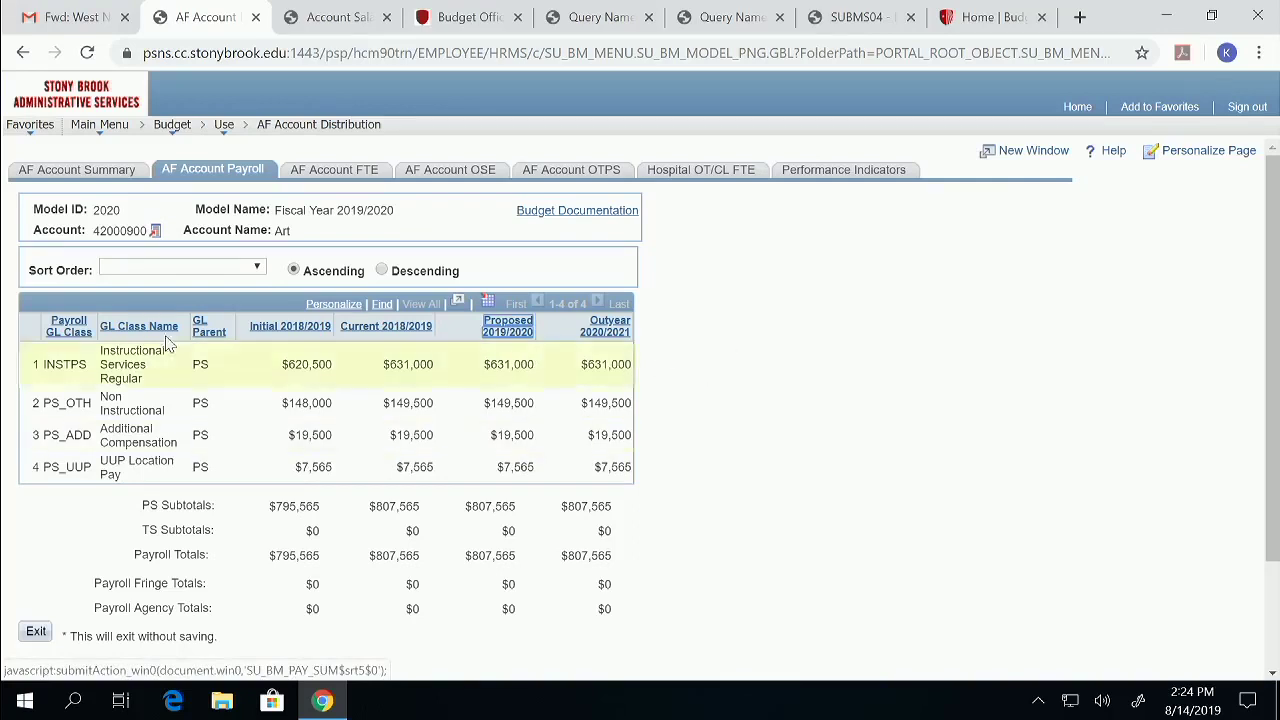
left_click(157, 271)
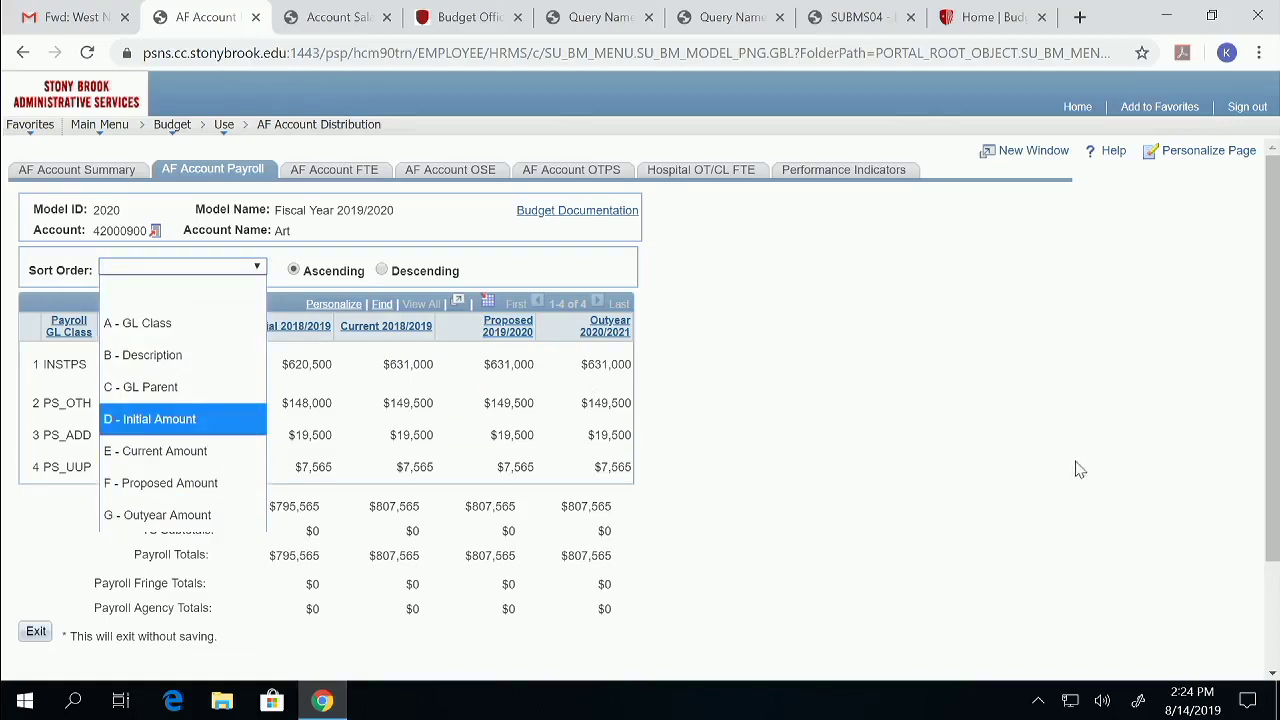
left_click(952, 438)
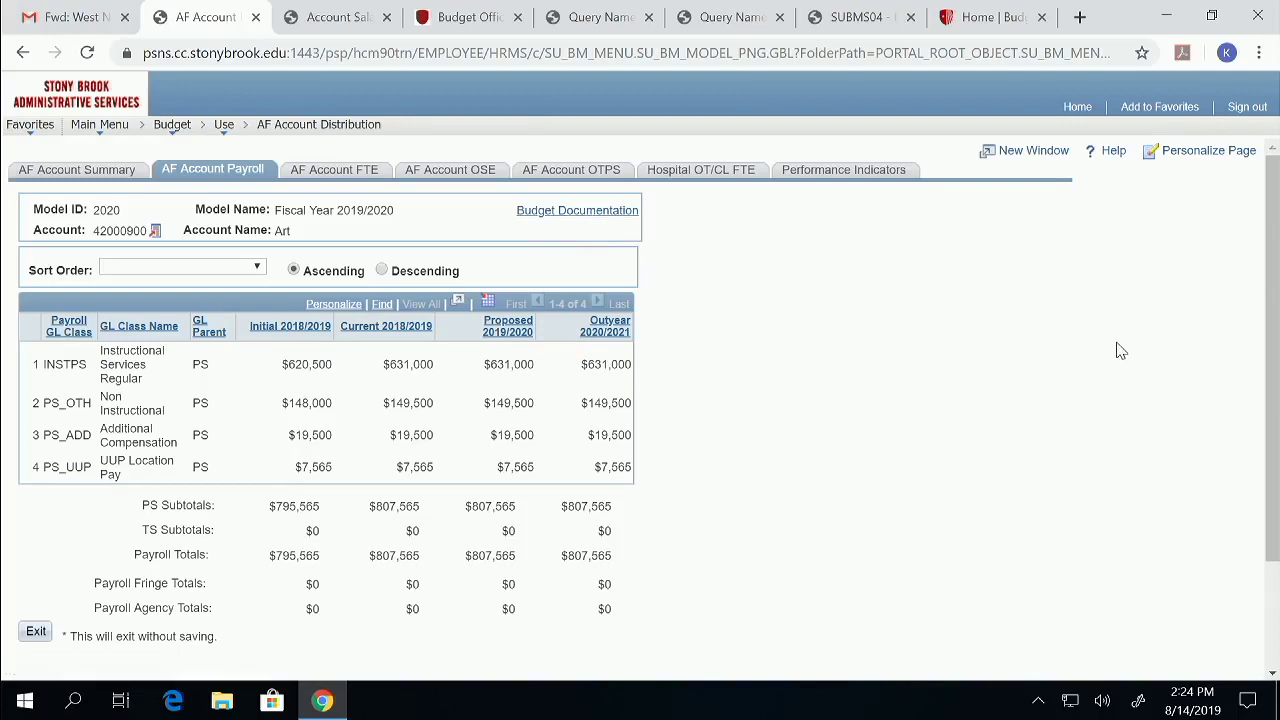
View the AF Account FTE page, and display all GL class rows on the AF Account OSE page
left_click(336, 172)
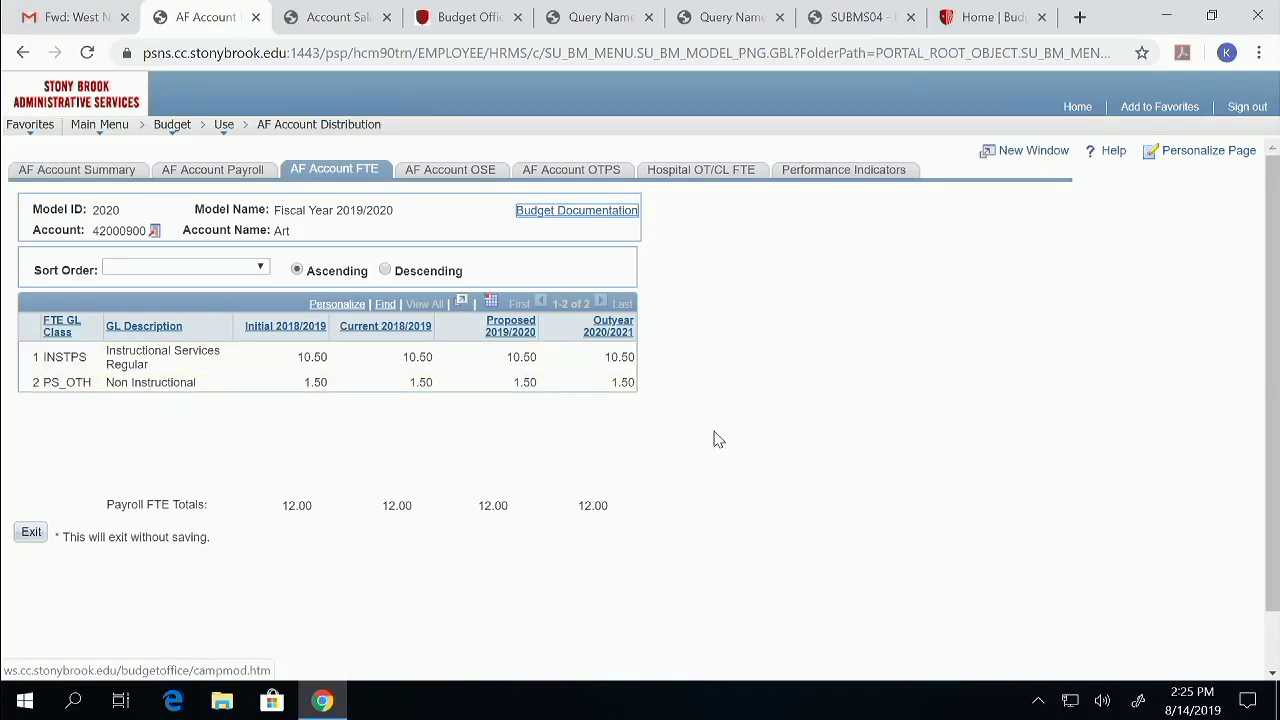
left_click(463, 176)
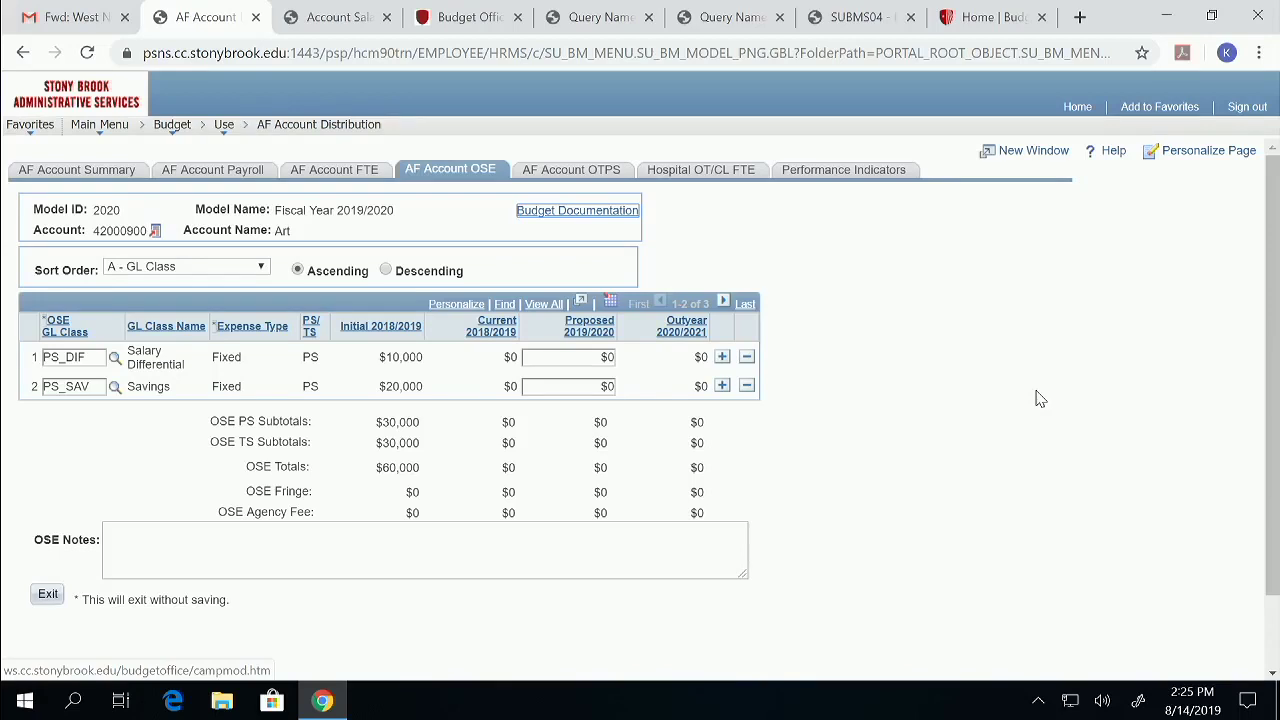
left_click(540, 305)
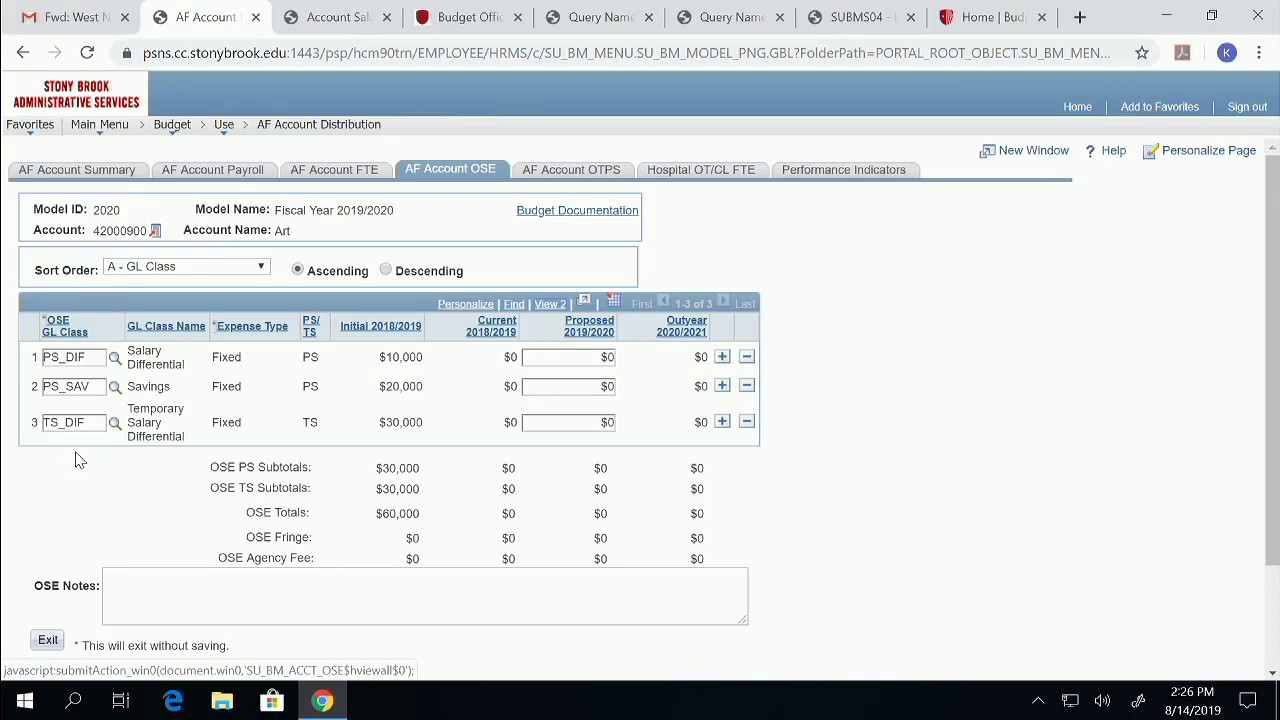
Add a fourth row to the Art account's OSE lines and browse the available GL classes in its lookup
left_click(722, 422)
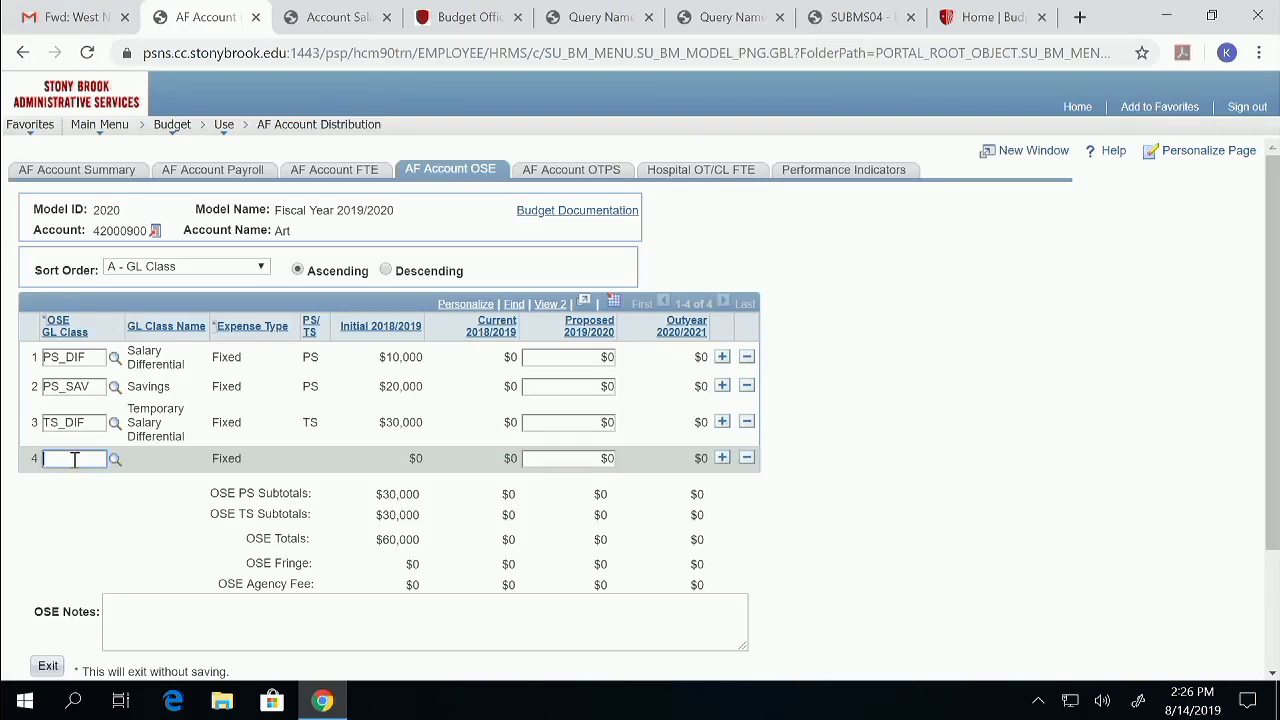
left_click(115, 460)
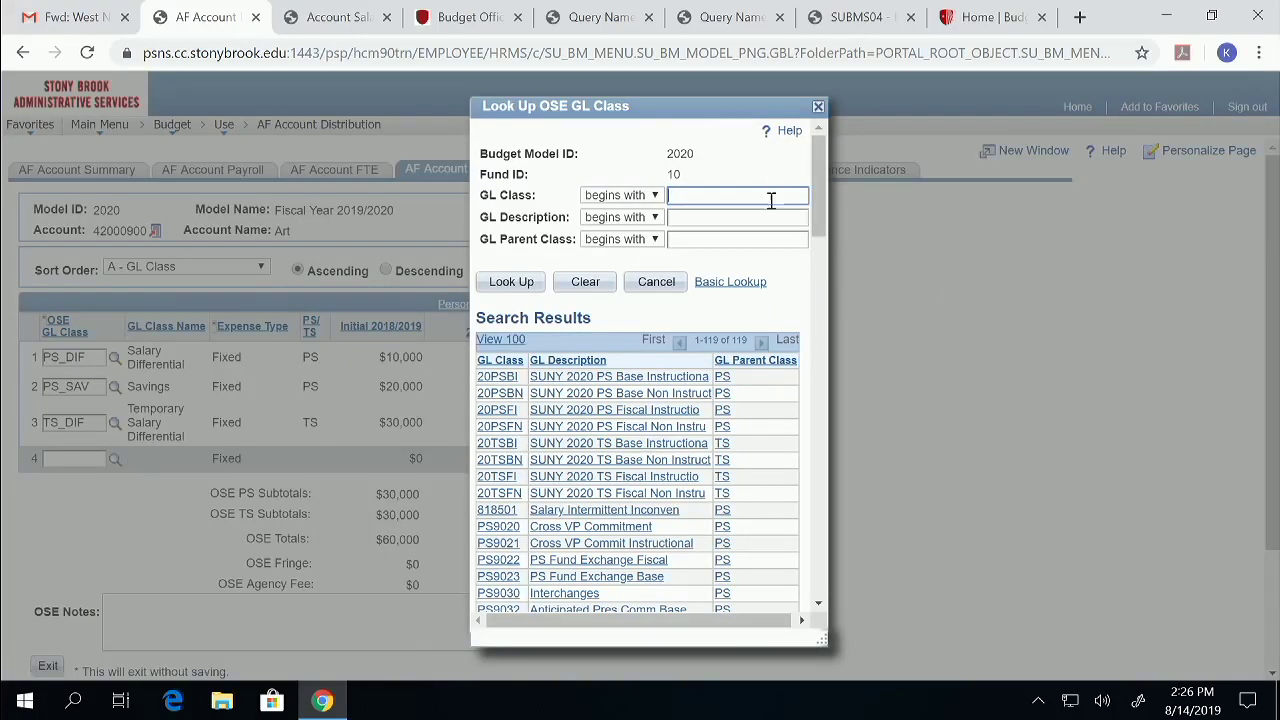
scroll(700, 430, "down", 1)
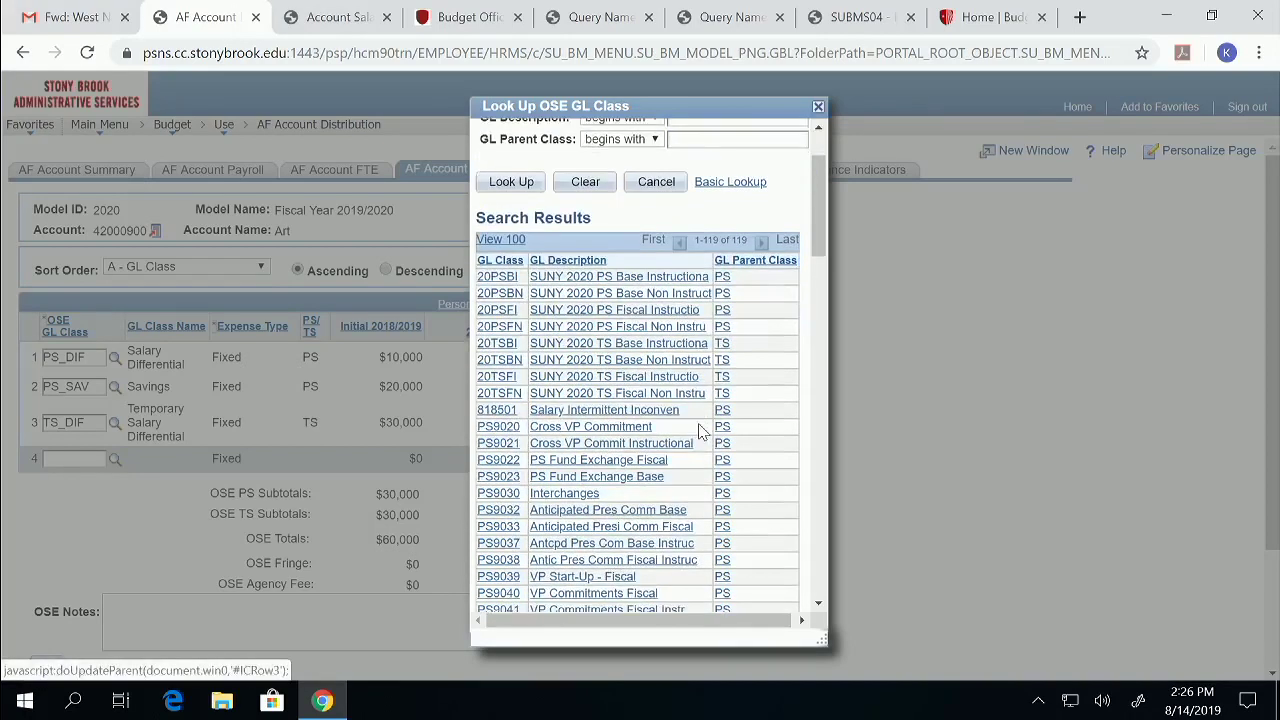
scroll(700, 435, "up", 1)
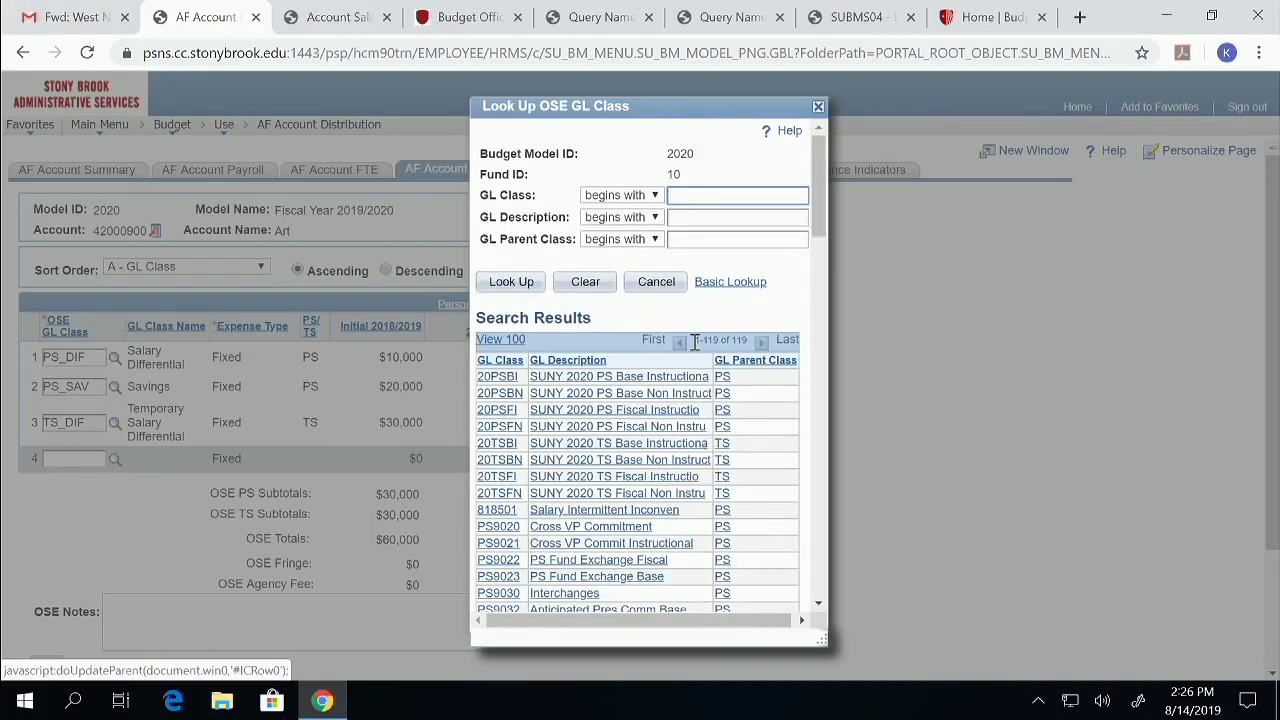
scroll(676, 484, "down", 2)
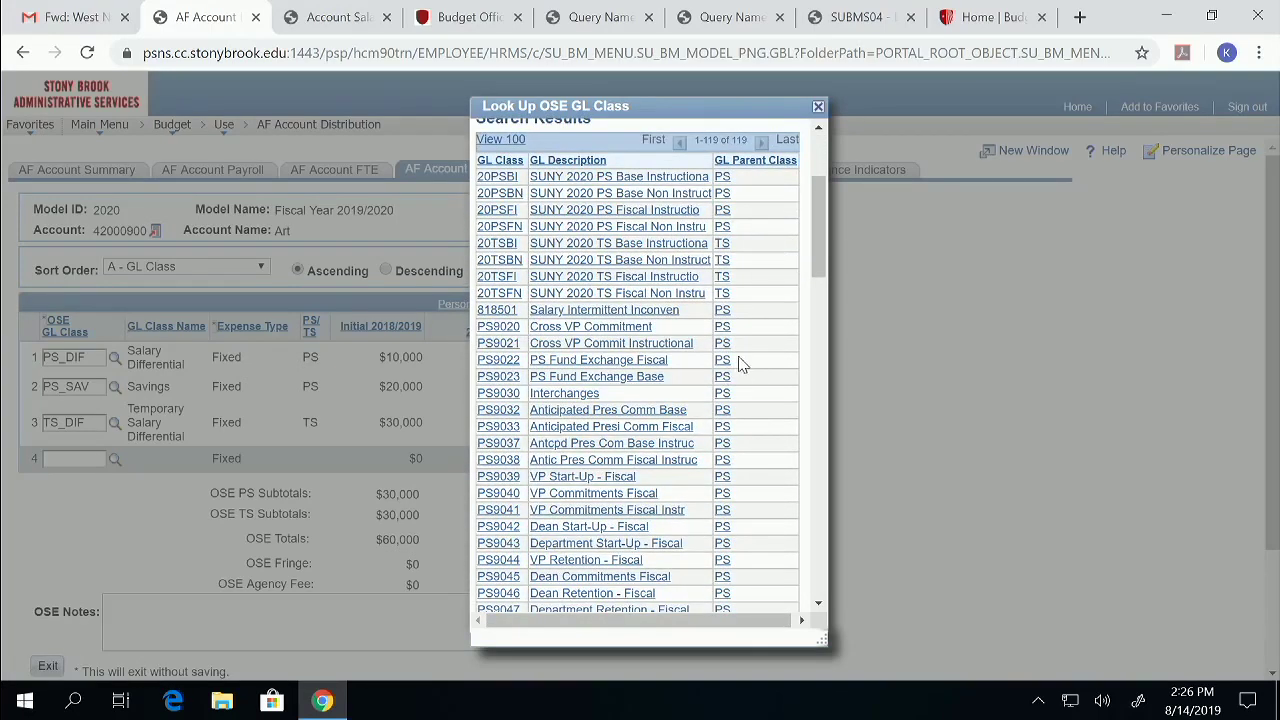
scroll(738, 390, "down", 6)
scroll(743, 400, "down", 10)
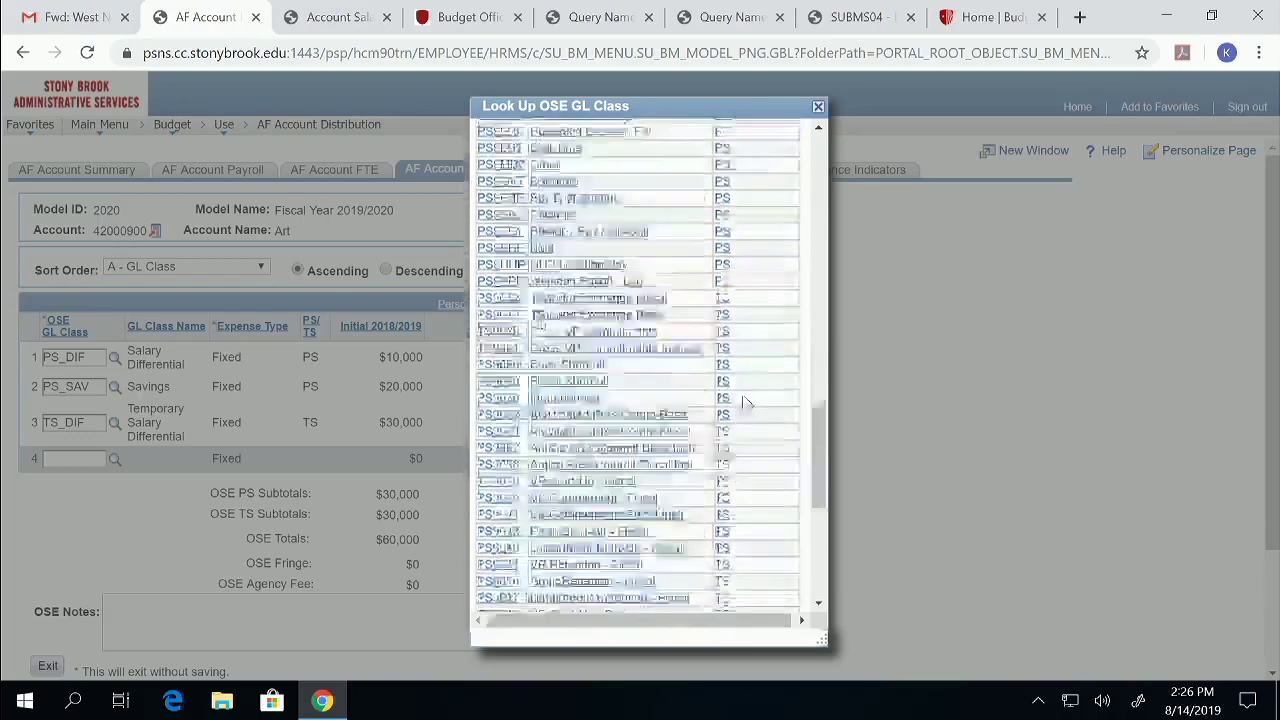
scroll(760, 465, "up", 15)
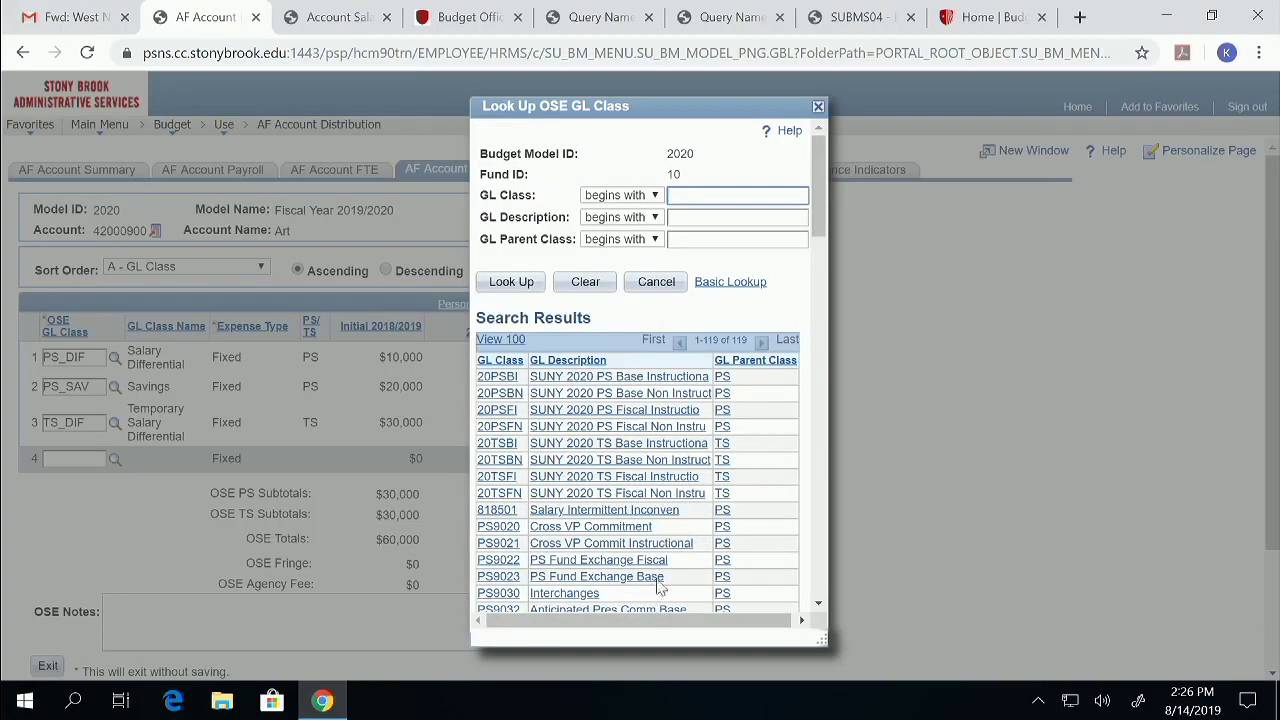
Look up GL descriptions beginning with "Student" and assign the TS_SA class to the new OSE row
left_click(688, 218)
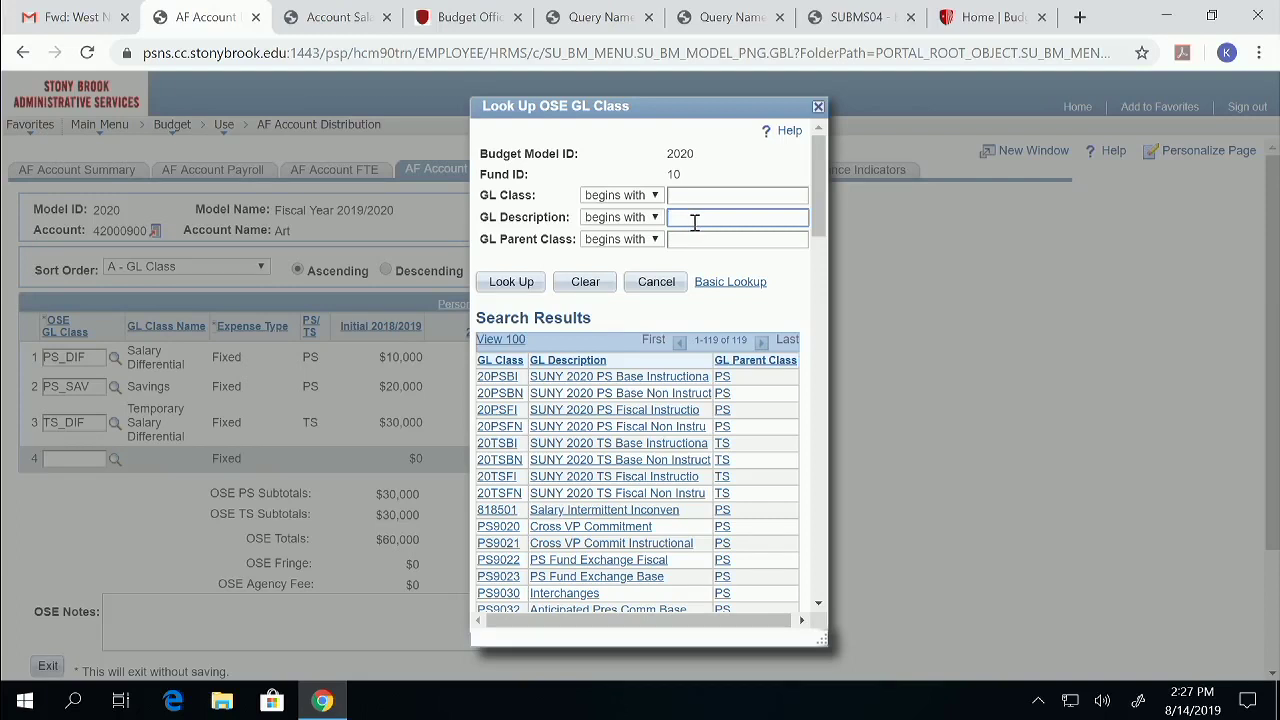
type("STUD")
left_click(512, 284)
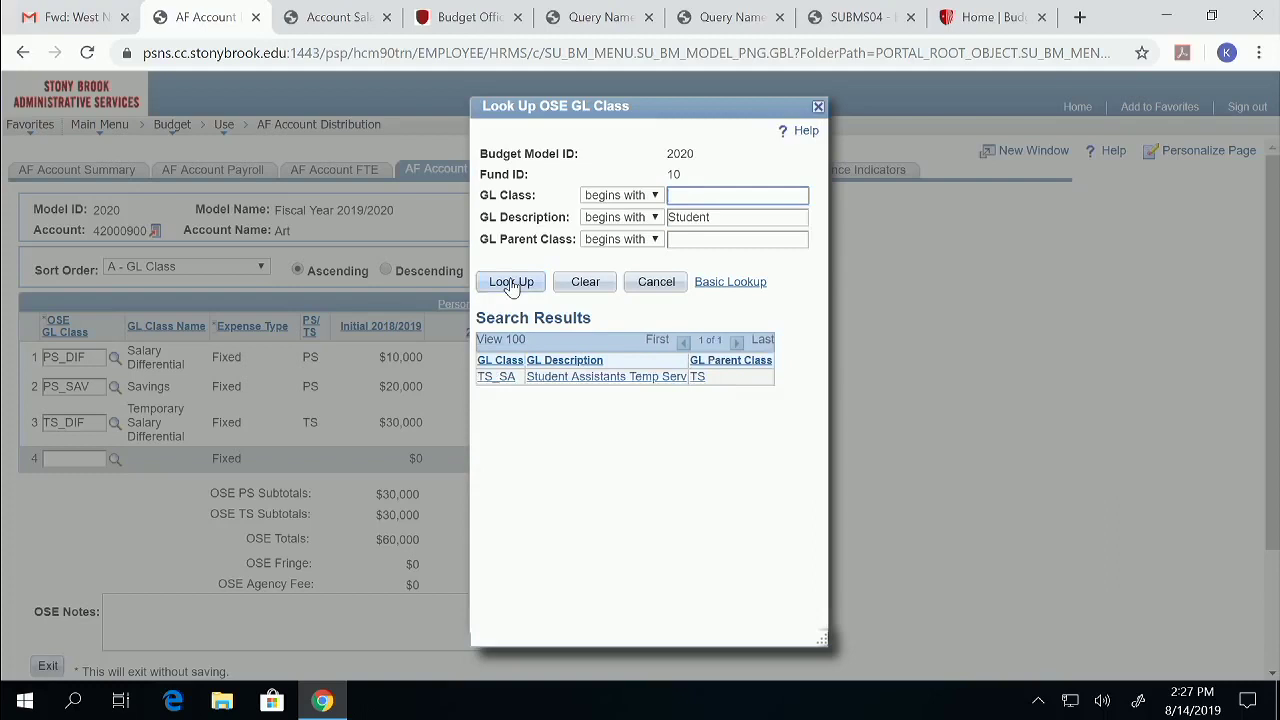
left_click(494, 385)
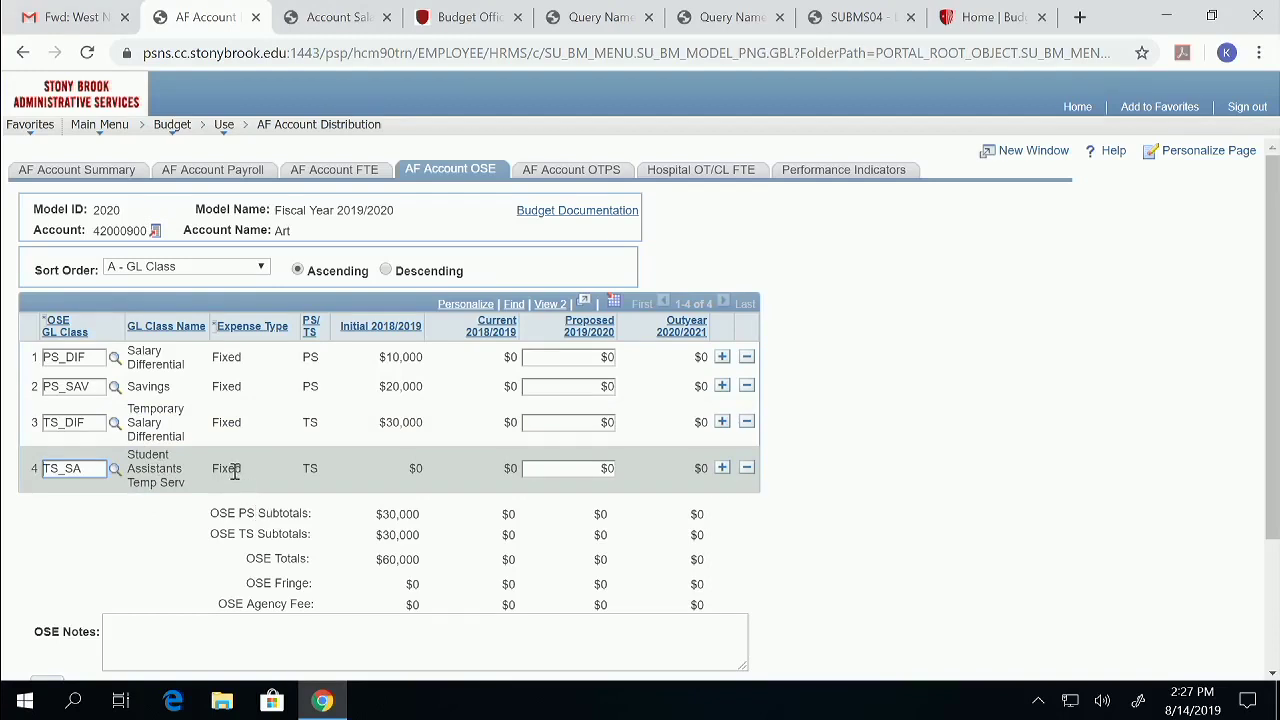
Set the Proposed 2019/2020 amount of the TS_SA row to $500,000
left_click_drag(218, 470, 331, 479)
left_click(321, 467)
left_click(316, 468)
left_click_drag(569, 469, 630, 474)
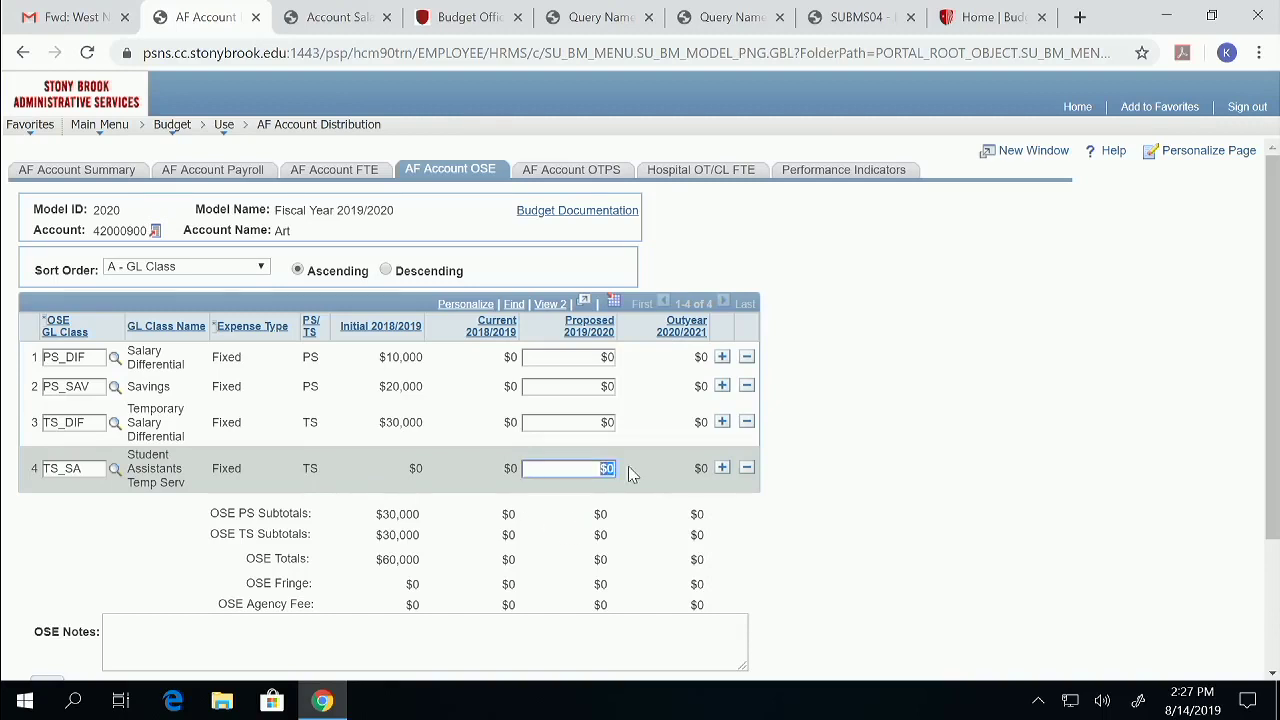
type("500,000")
key("Tab")
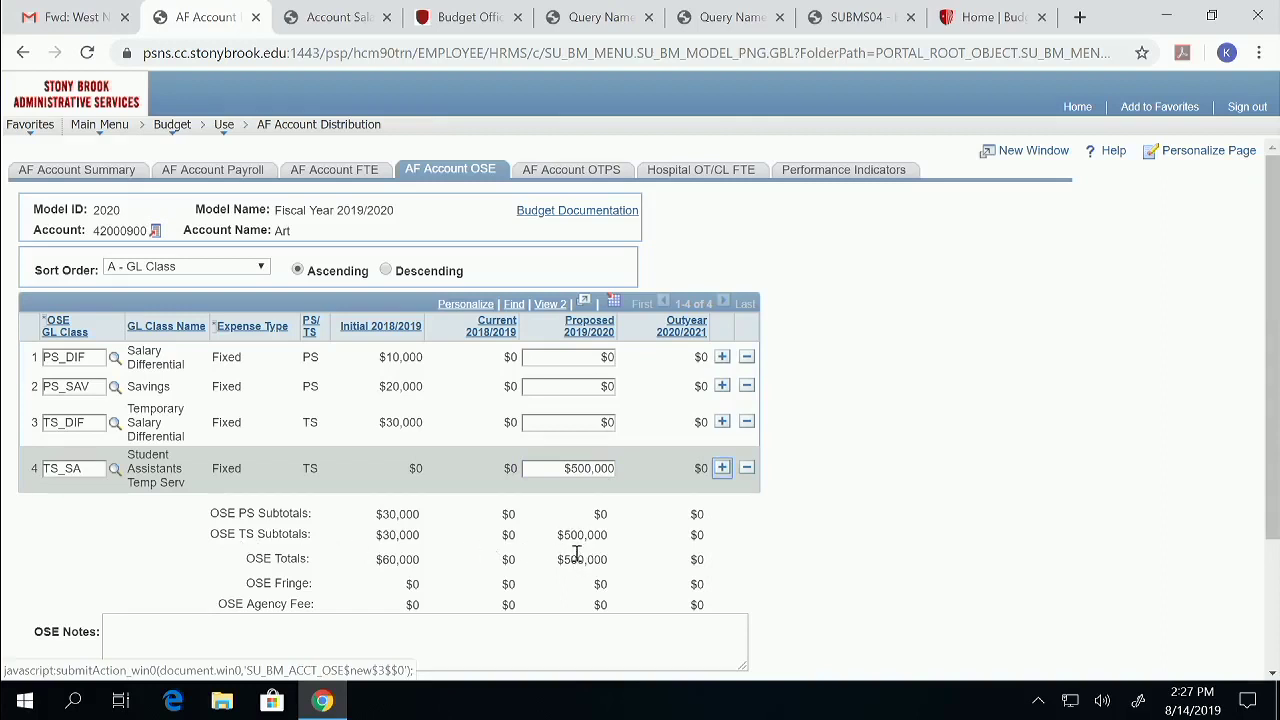
scroll(886, 596, "down", 1)
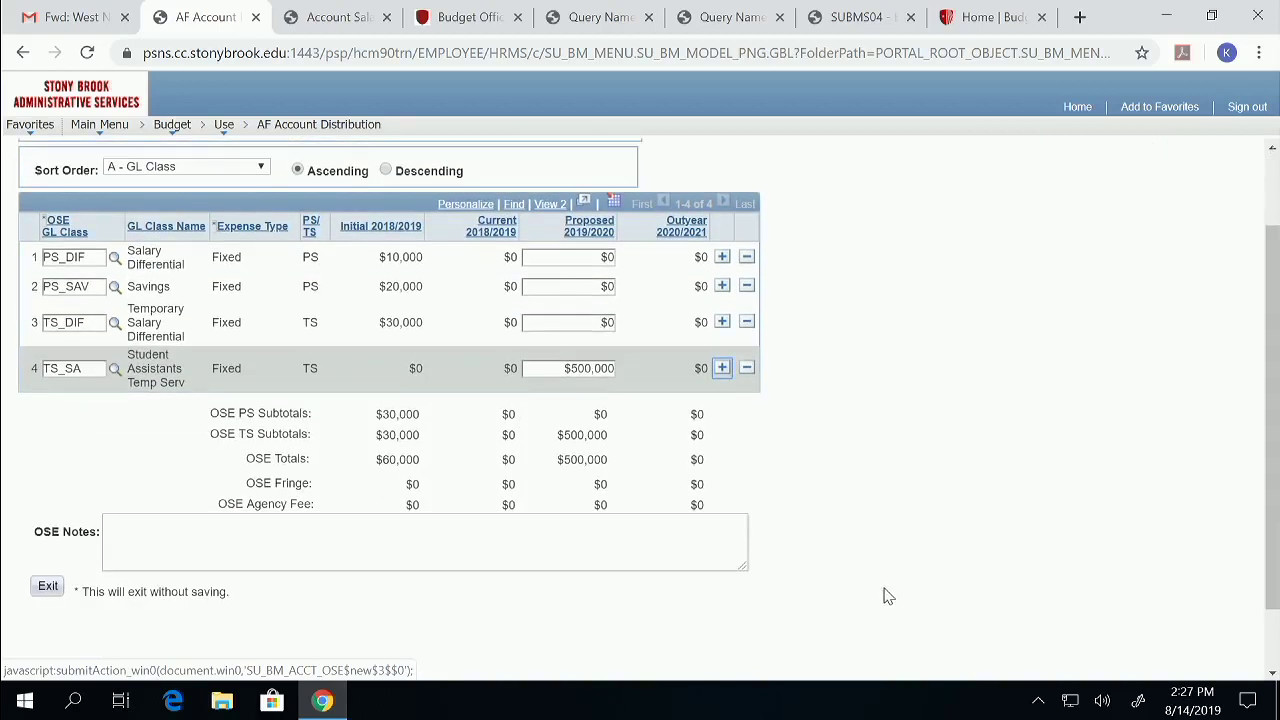
Place the cursor in the OSE Notes field without adding a note, and save the account's OSE entries
left_click(157, 531)
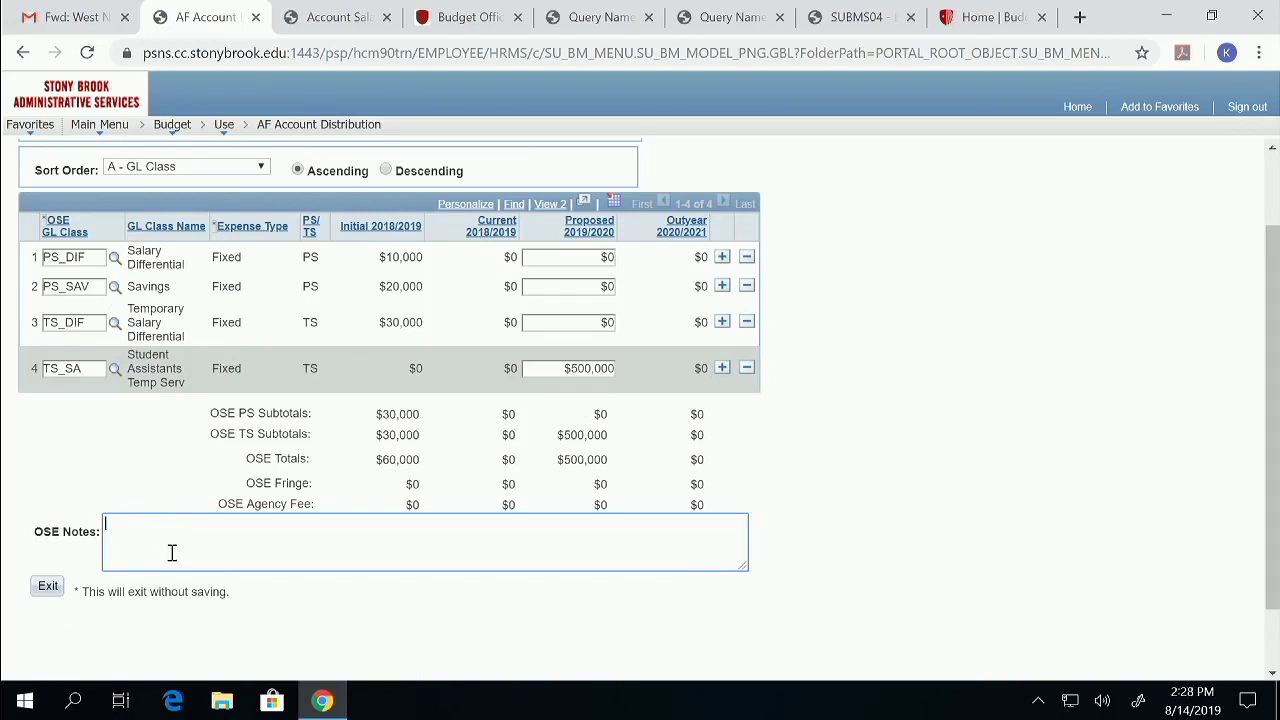
scroll(391, 557, "down", 1)
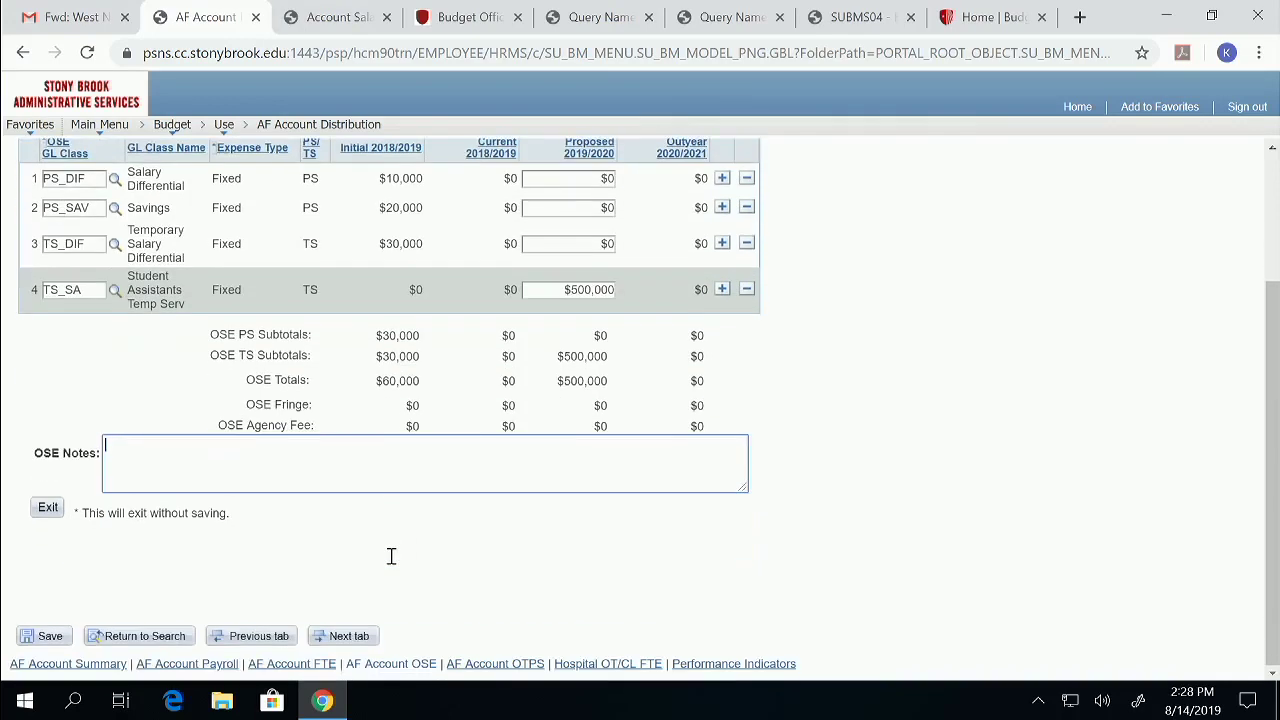
left_click(44, 645)
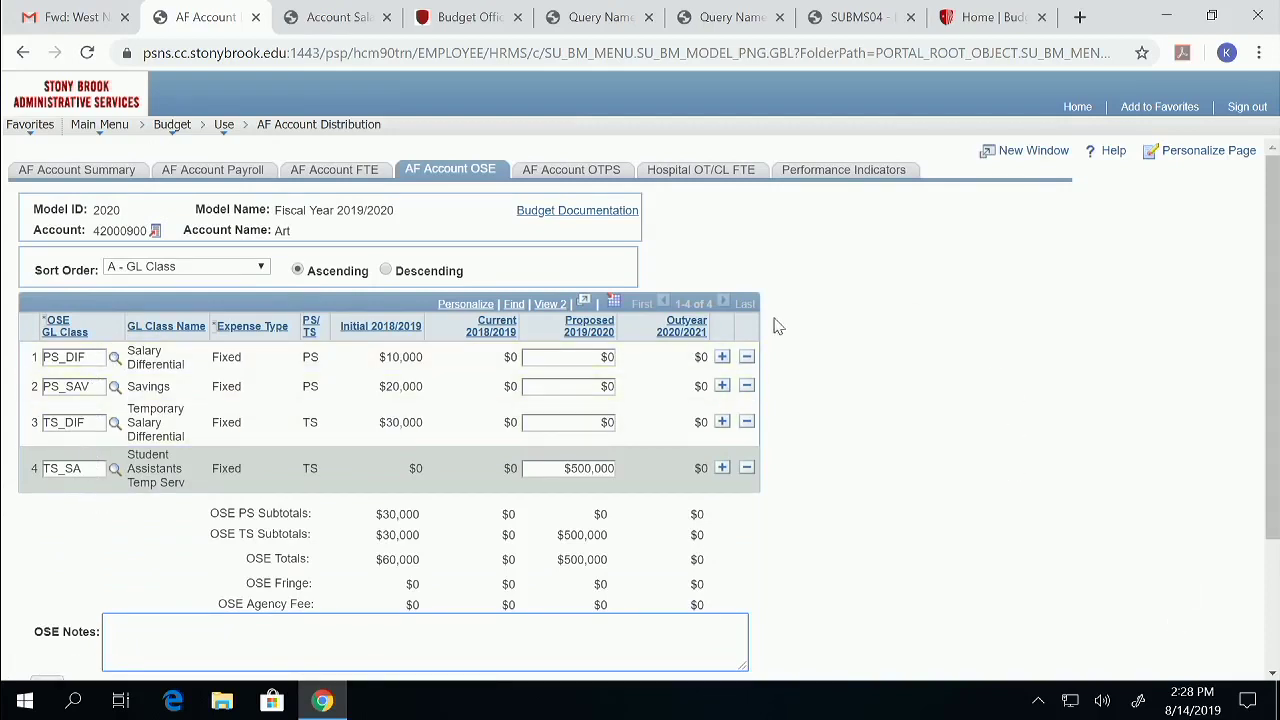
Delete the Student Assistants Temp Serv row from the OSE lines and save the account
left_click(747, 469)
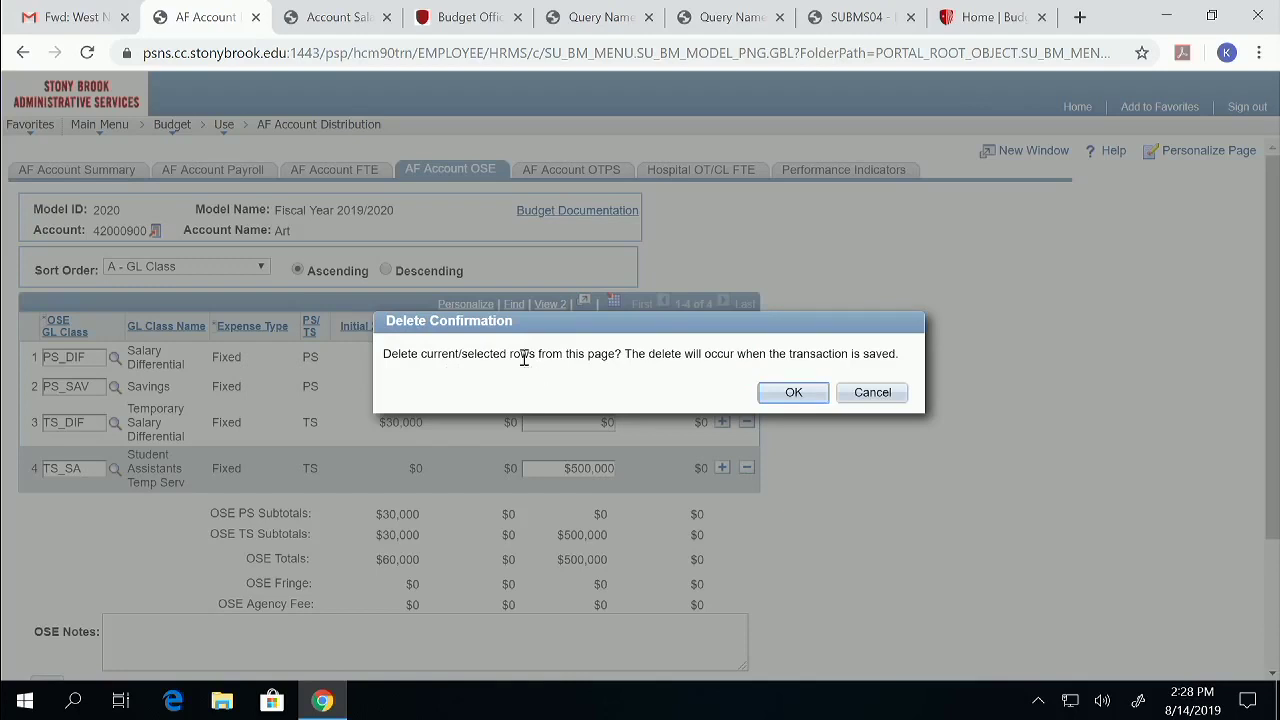
left_click(793, 392)
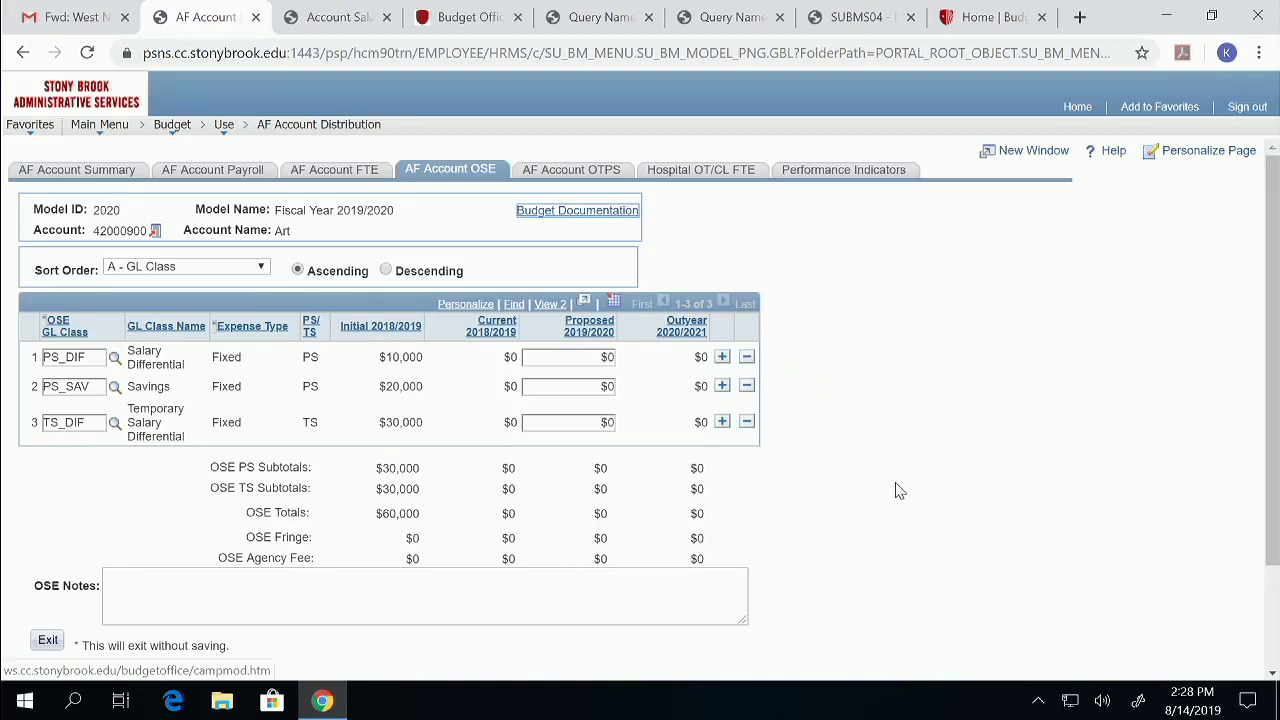
scroll(897, 490, "down", 3)
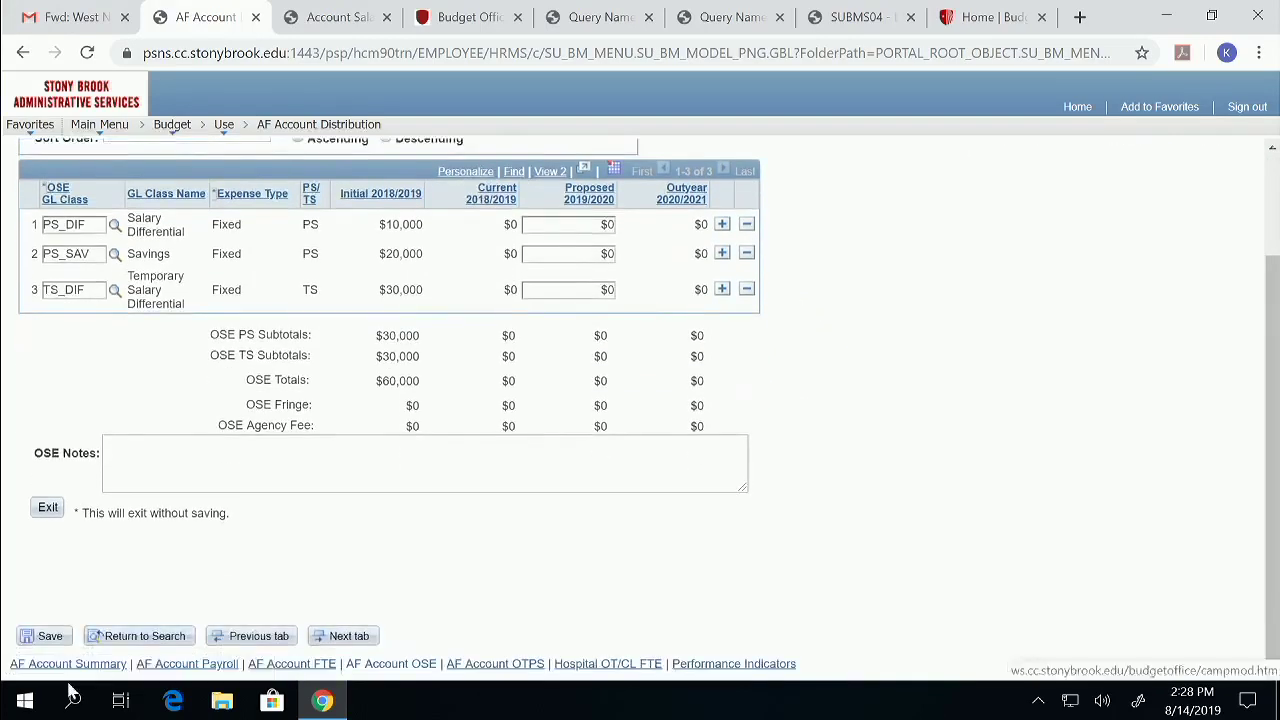
left_click(42, 637)
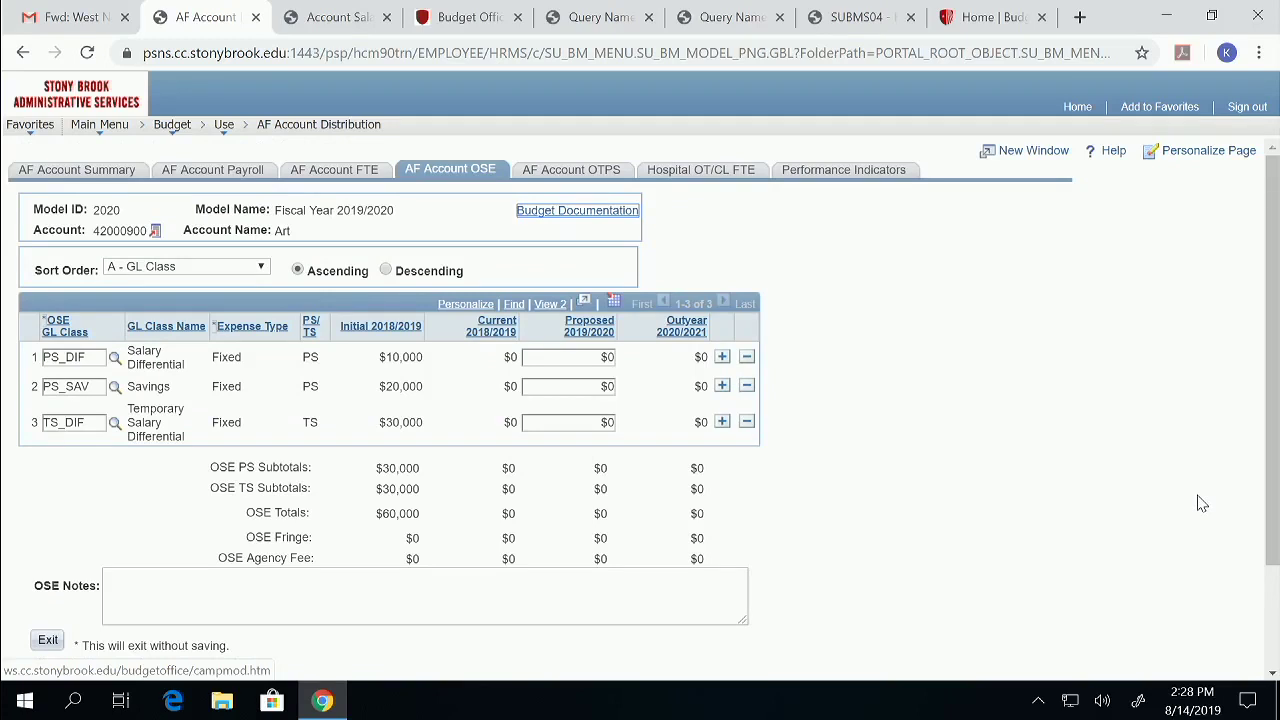
Add a second row on the AF Account OTPS page and assign it the EQUIP class by looking up the description "Equipment"
left_click(576, 174)
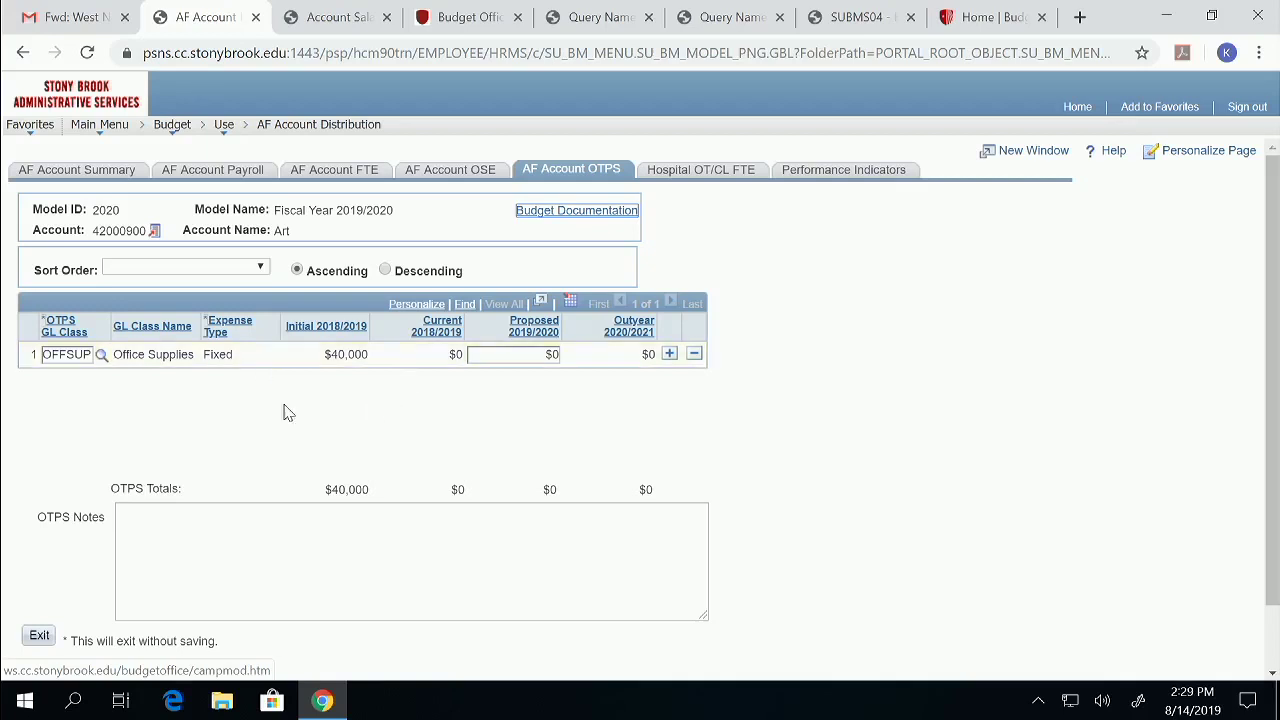
left_click(669, 355)
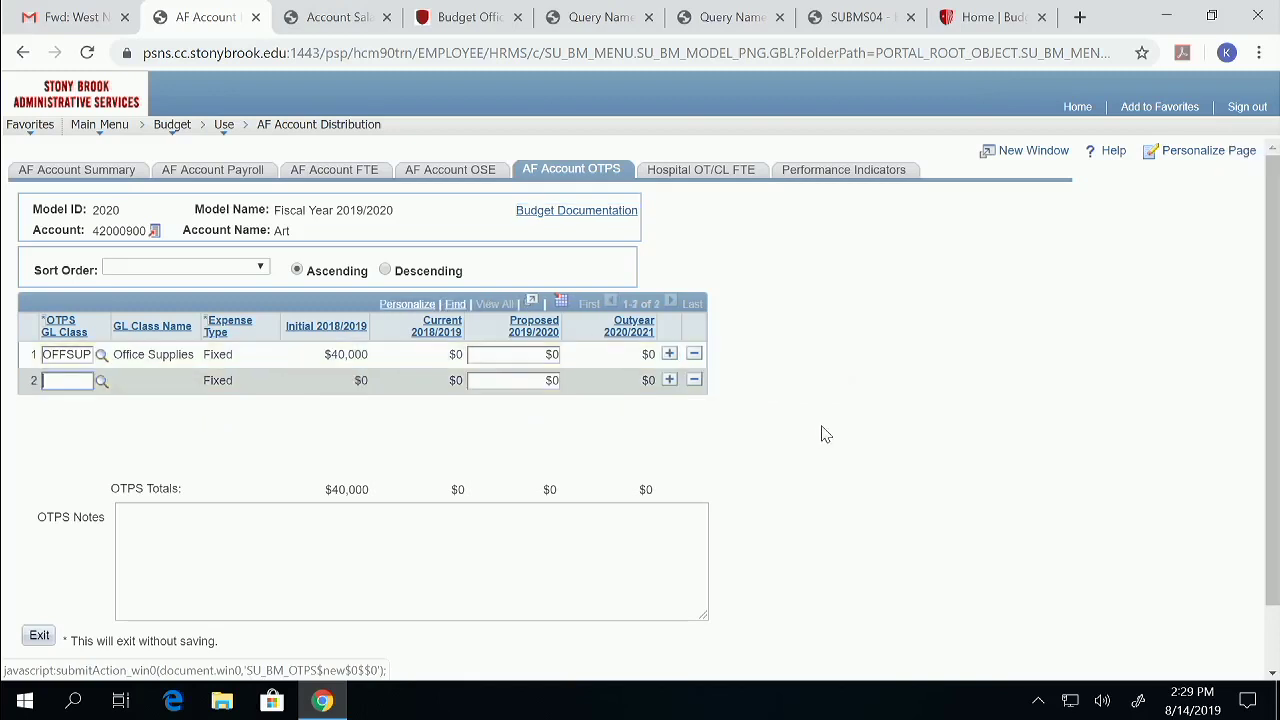
left_click(100, 382)
left_click(720, 217)
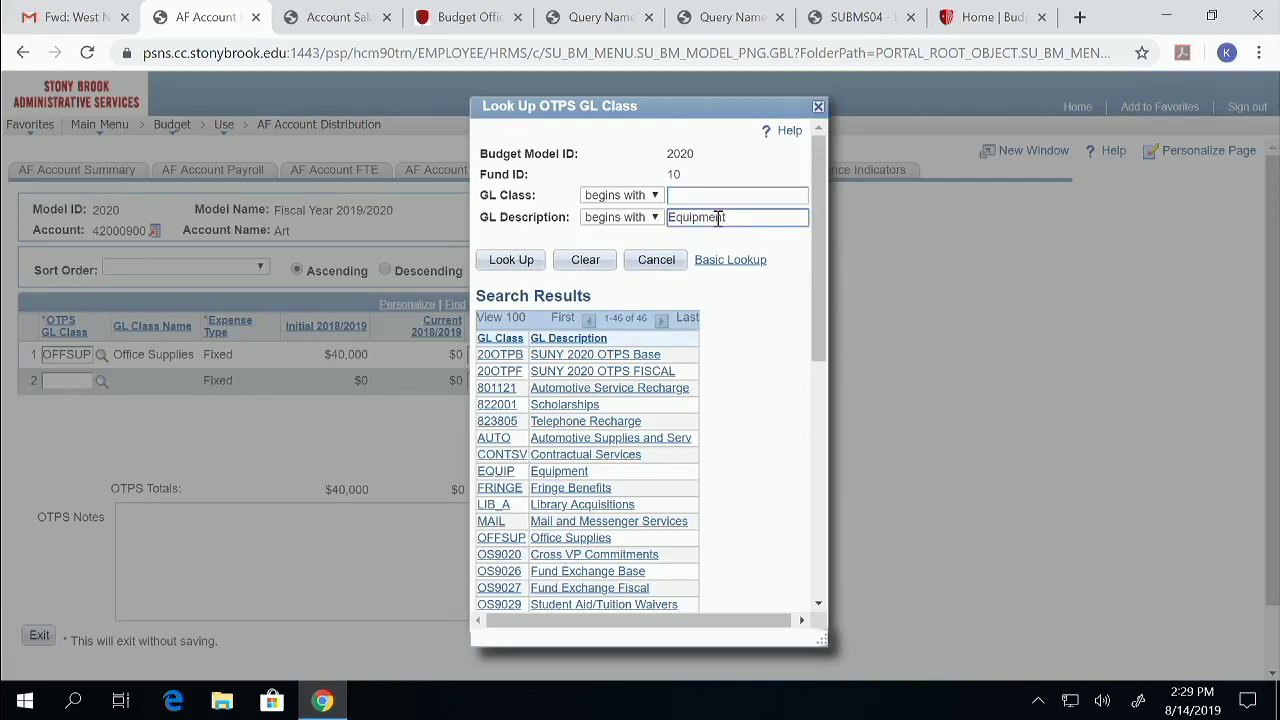
left_click(511, 260)
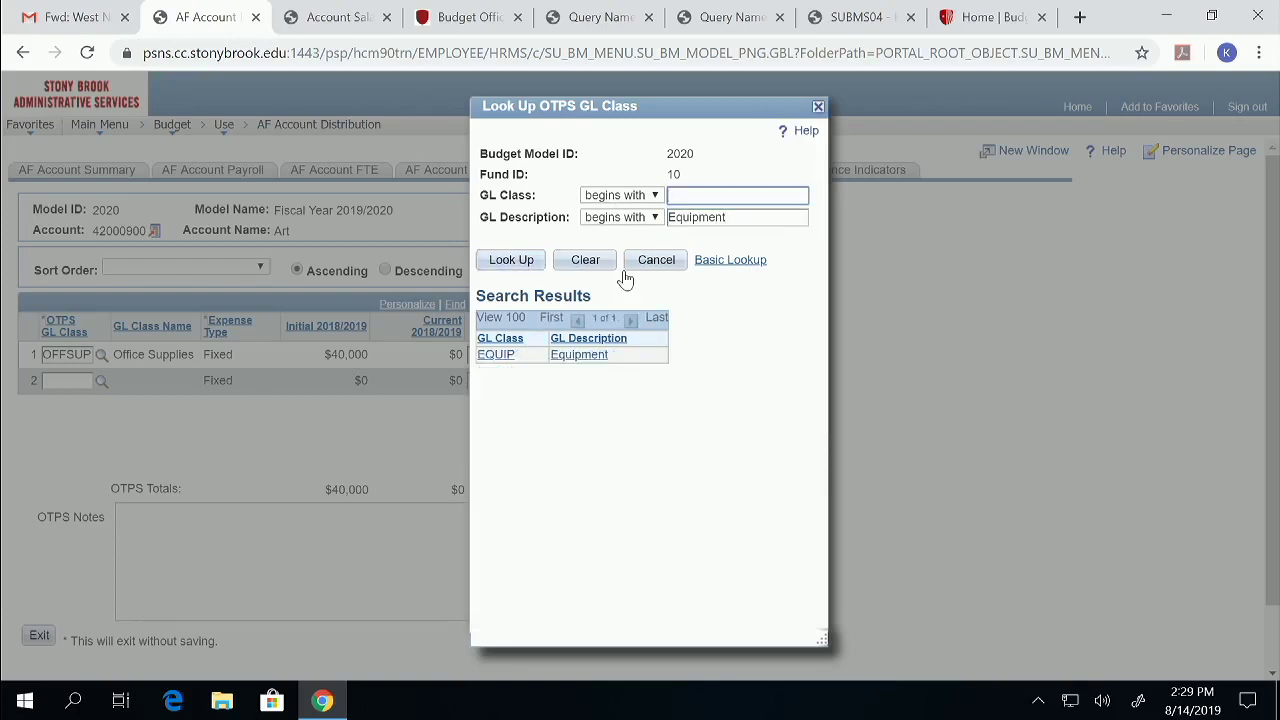
left_click(497, 355)
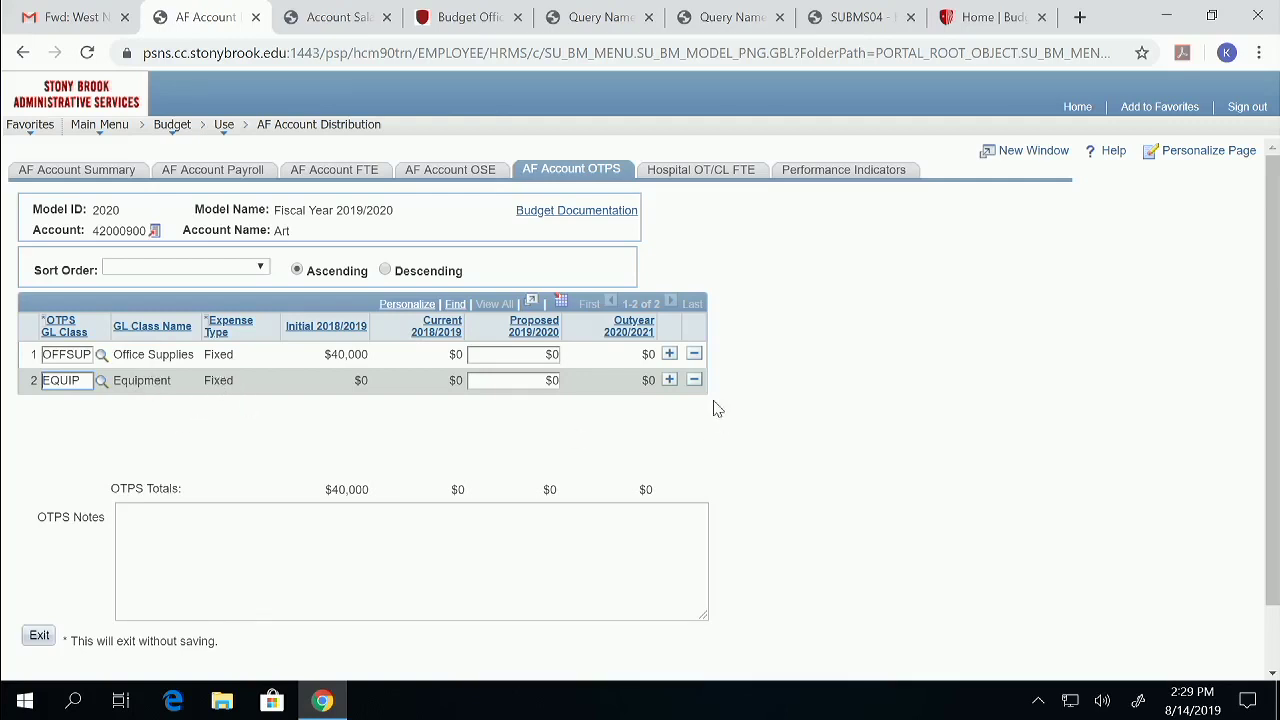
Set the Proposed 2019/2020 amount of the Equipment row to $6,000,000 and highlight the proposed OTPS total
left_click(512, 380)
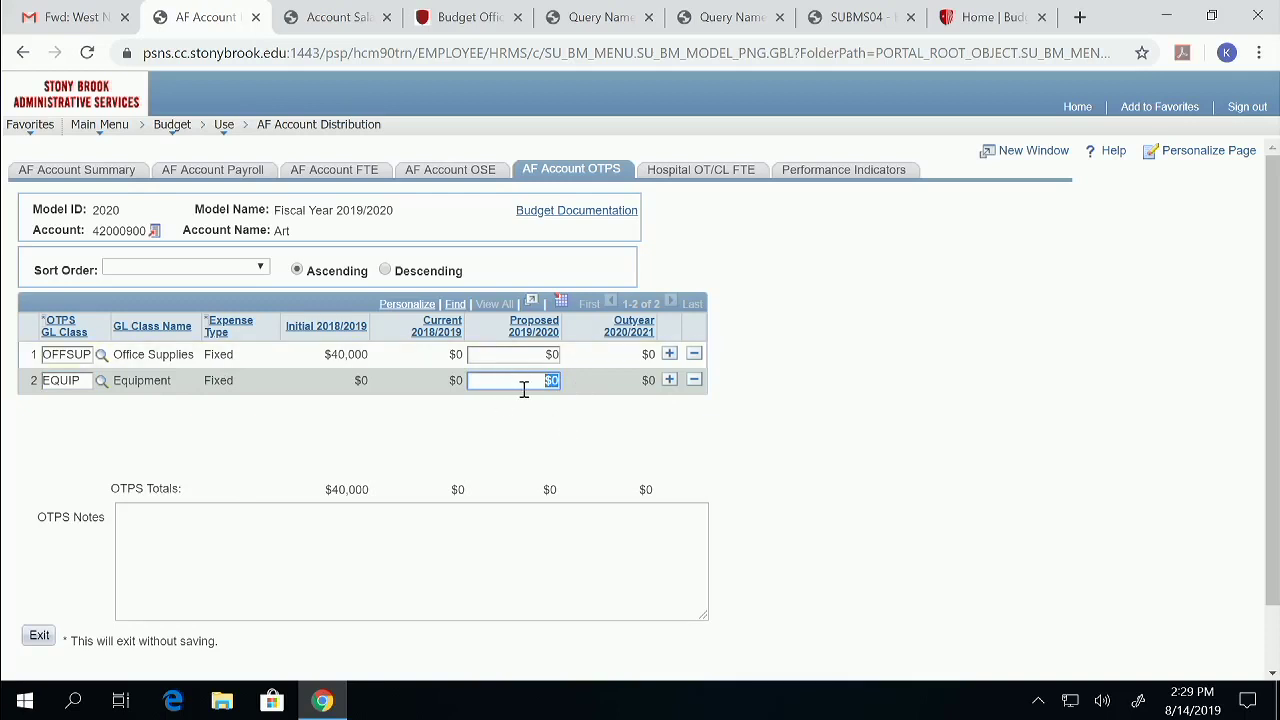
type("6000000")
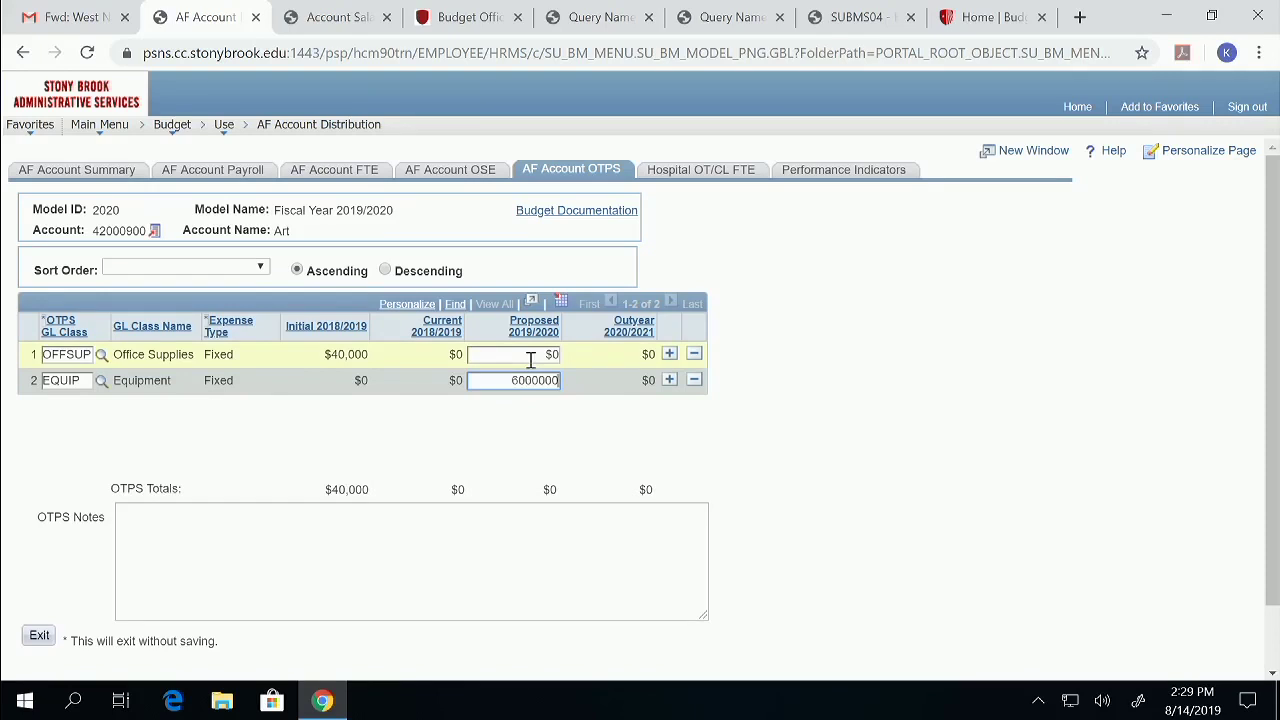
key("Tab")
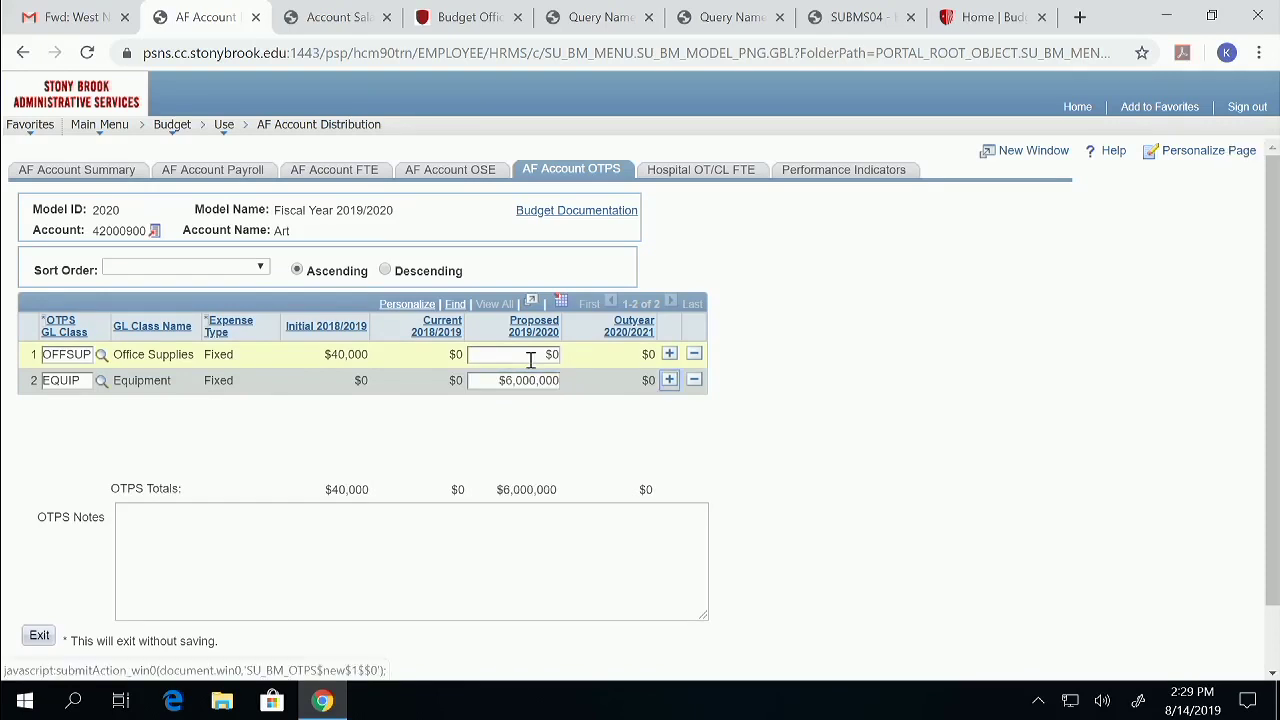
left_click_drag(496, 490, 560, 492)
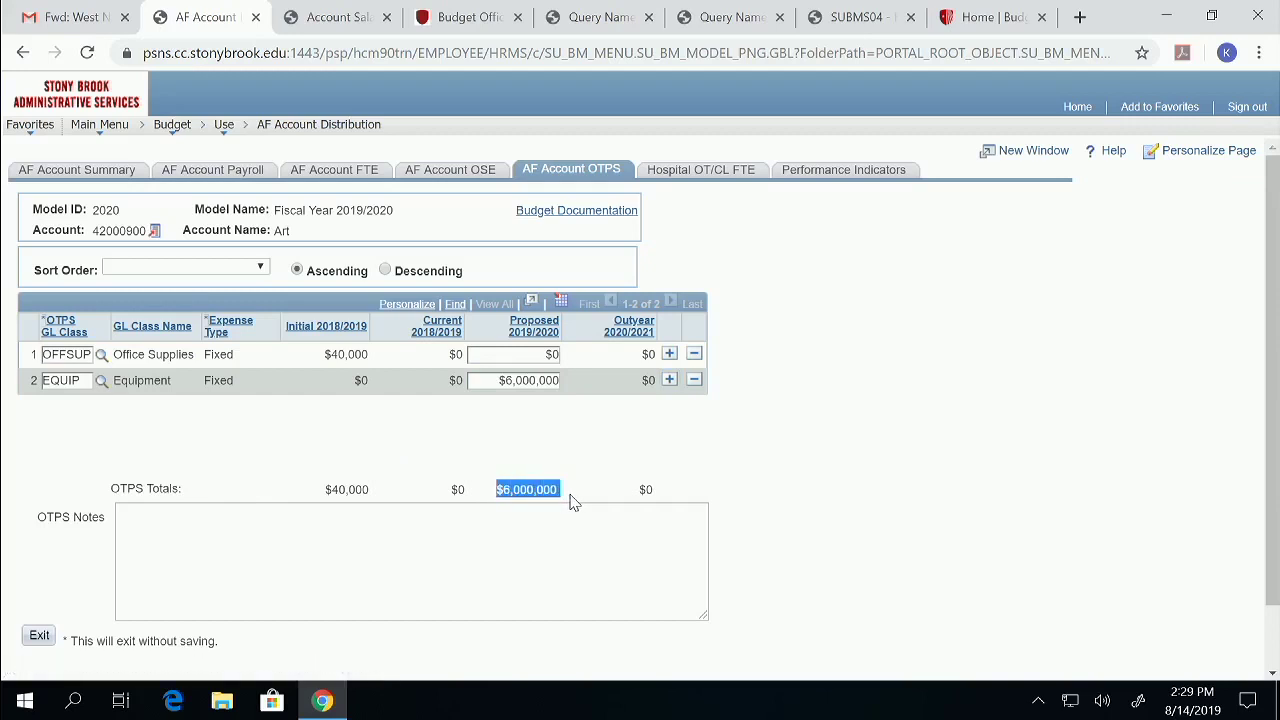
Place the cursor in the OTPS Notes field without adding a note, and delete the Equipment row
left_click(190, 522)
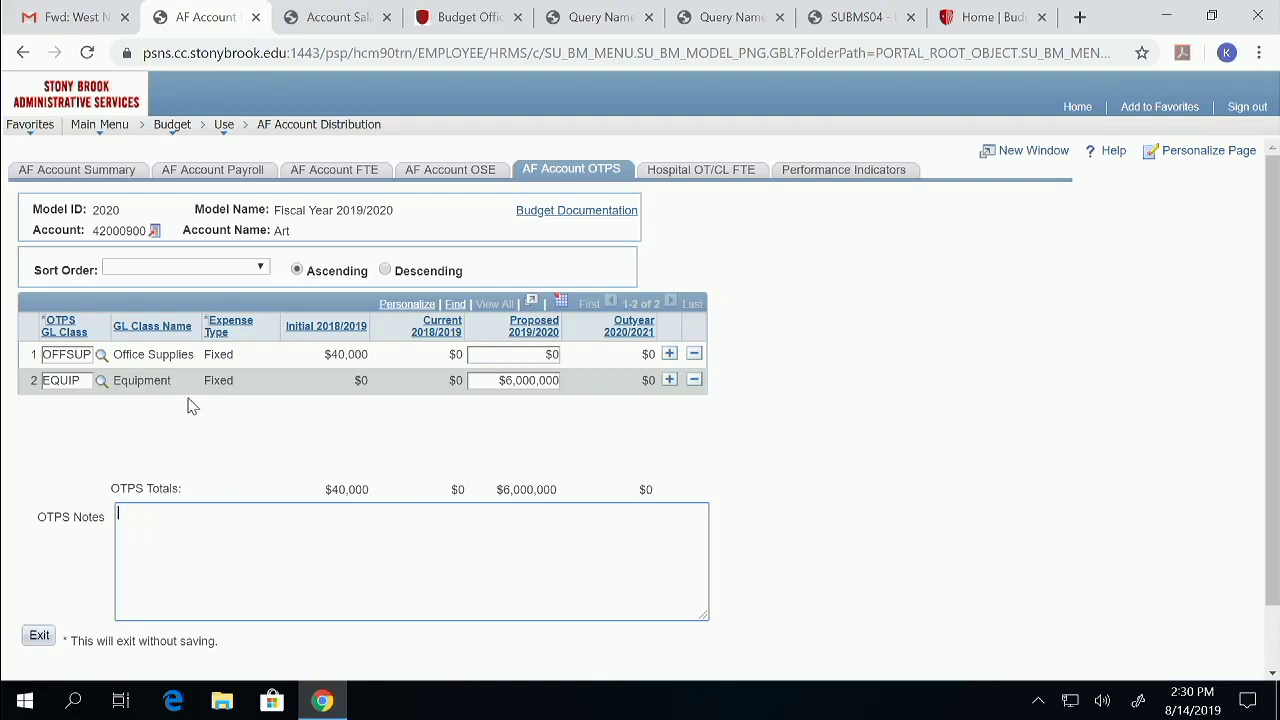
left_click(695, 382)
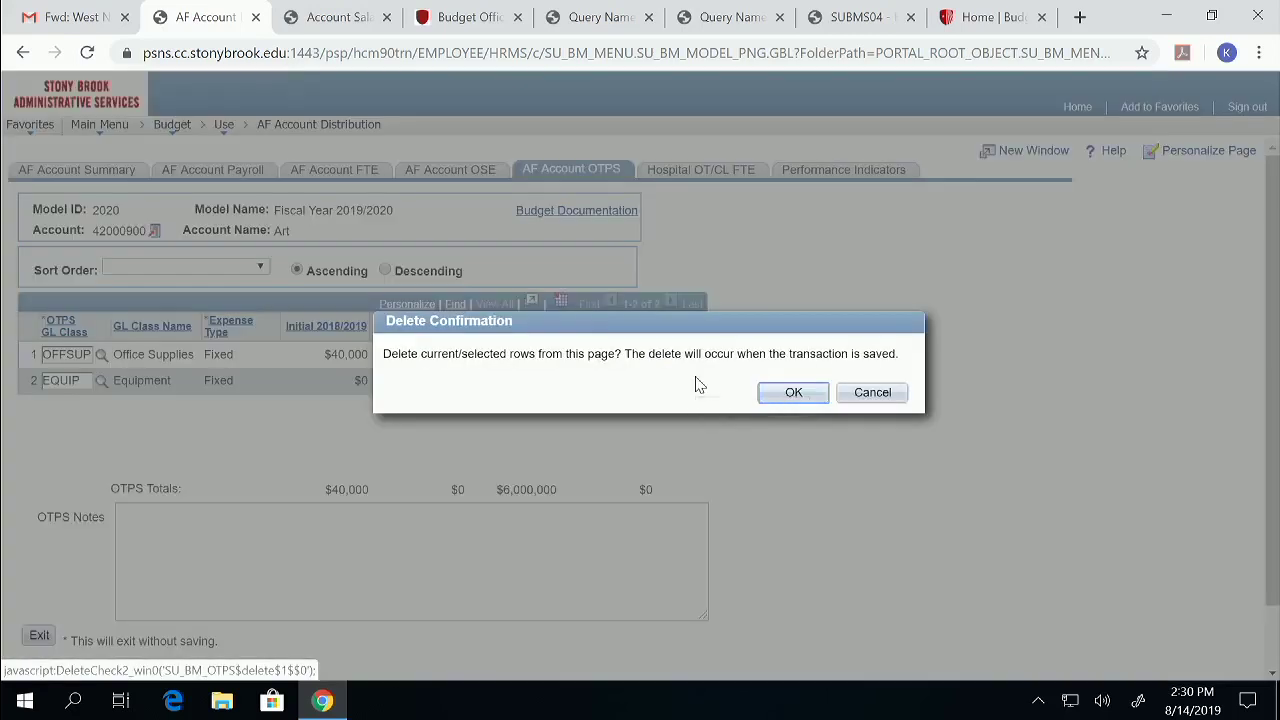
left_click(791, 396)
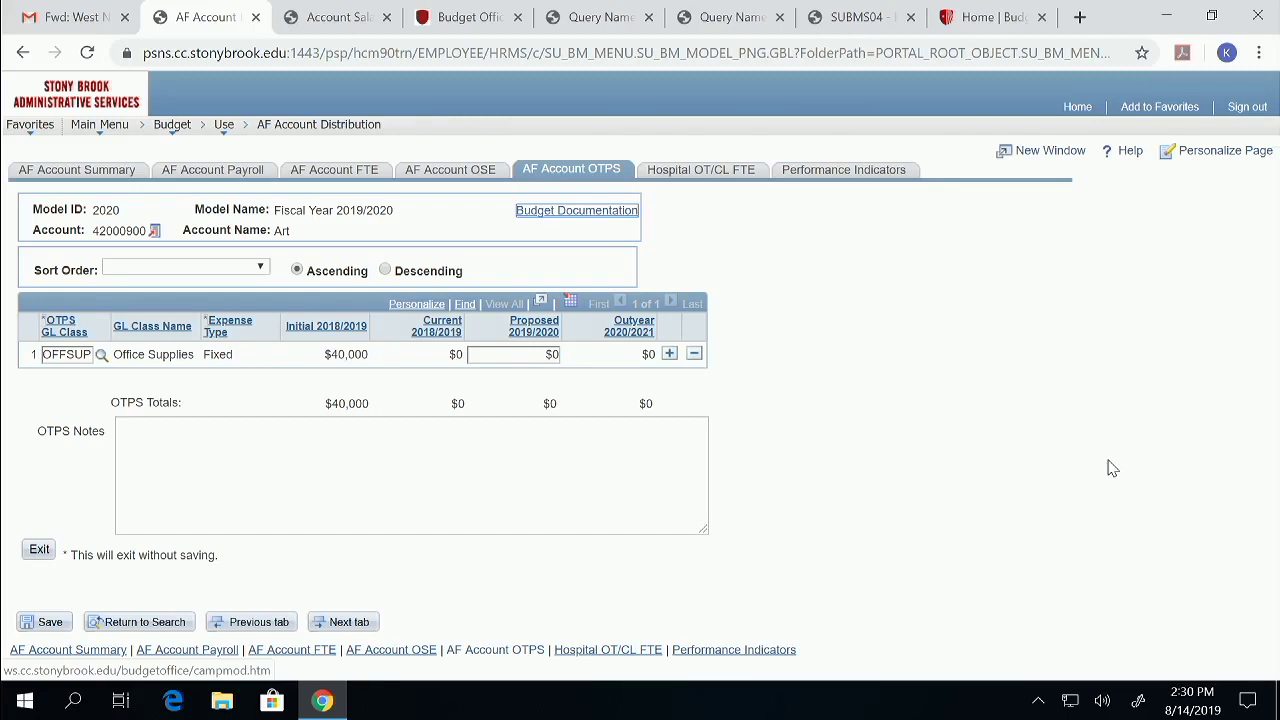
Switch to the Budget Office's Campus Budget Module manual page and open its report samples
left_click(976, 18)
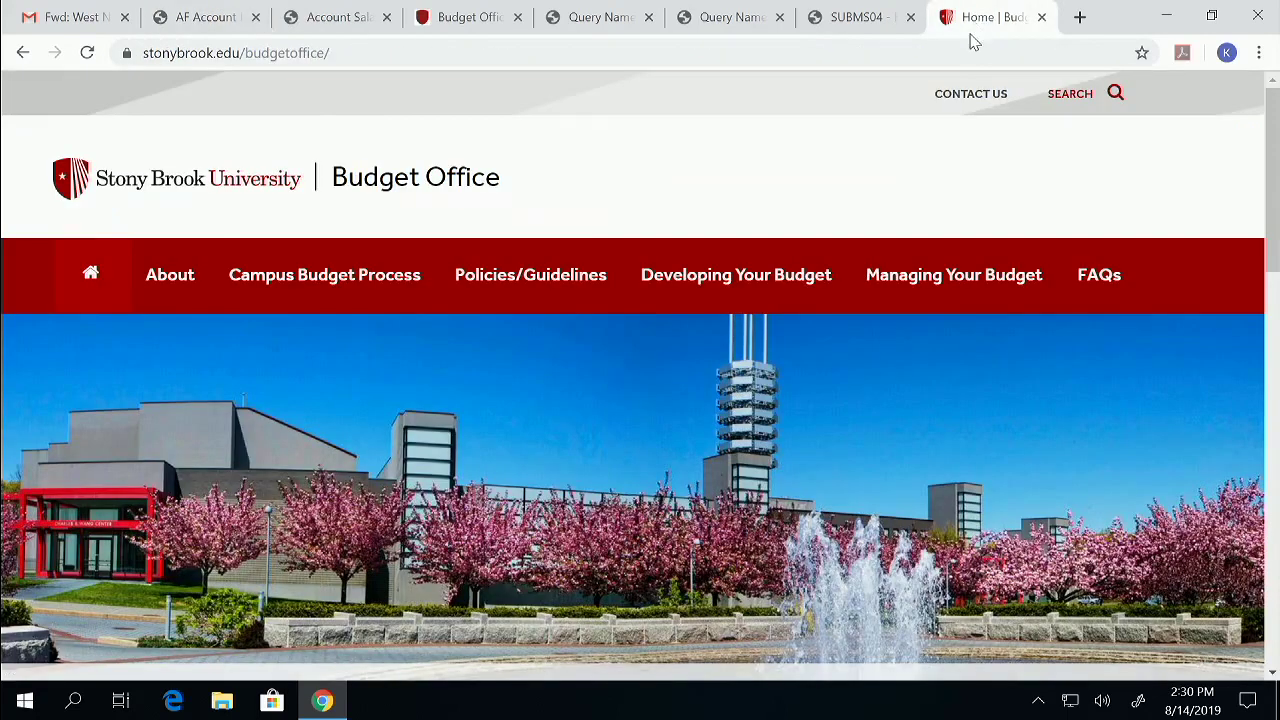
left_click(470, 30)
scroll(190, 255, "up", 5)
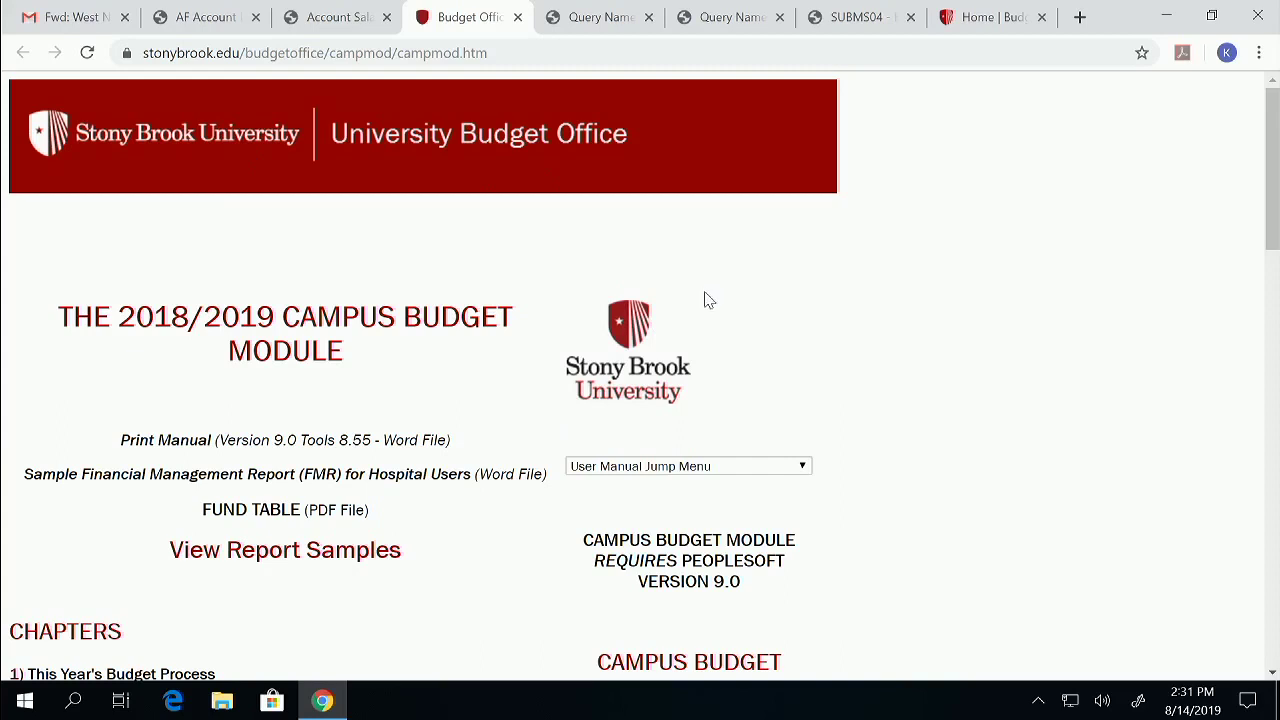
left_click(286, 561)
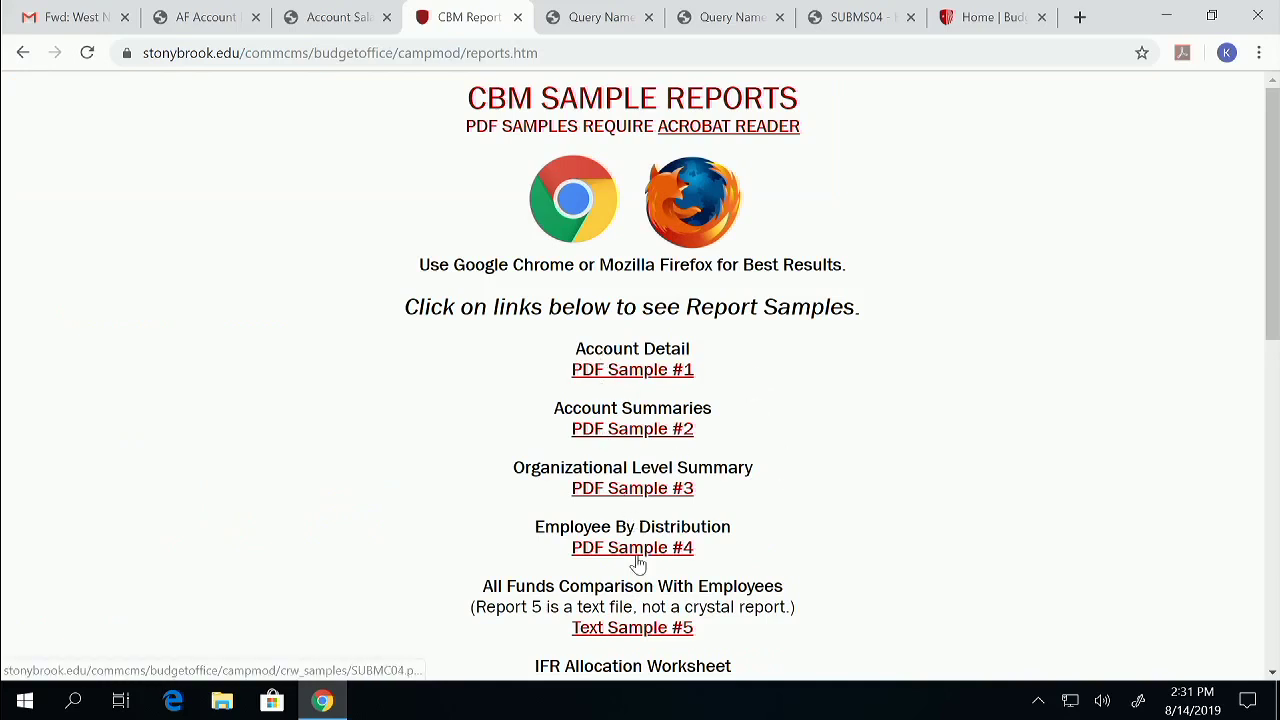
Look over the CBM sample reports list, and display the Budget module's available reports from the AF Account Distribution page
scroll(886, 563, "down", 2)
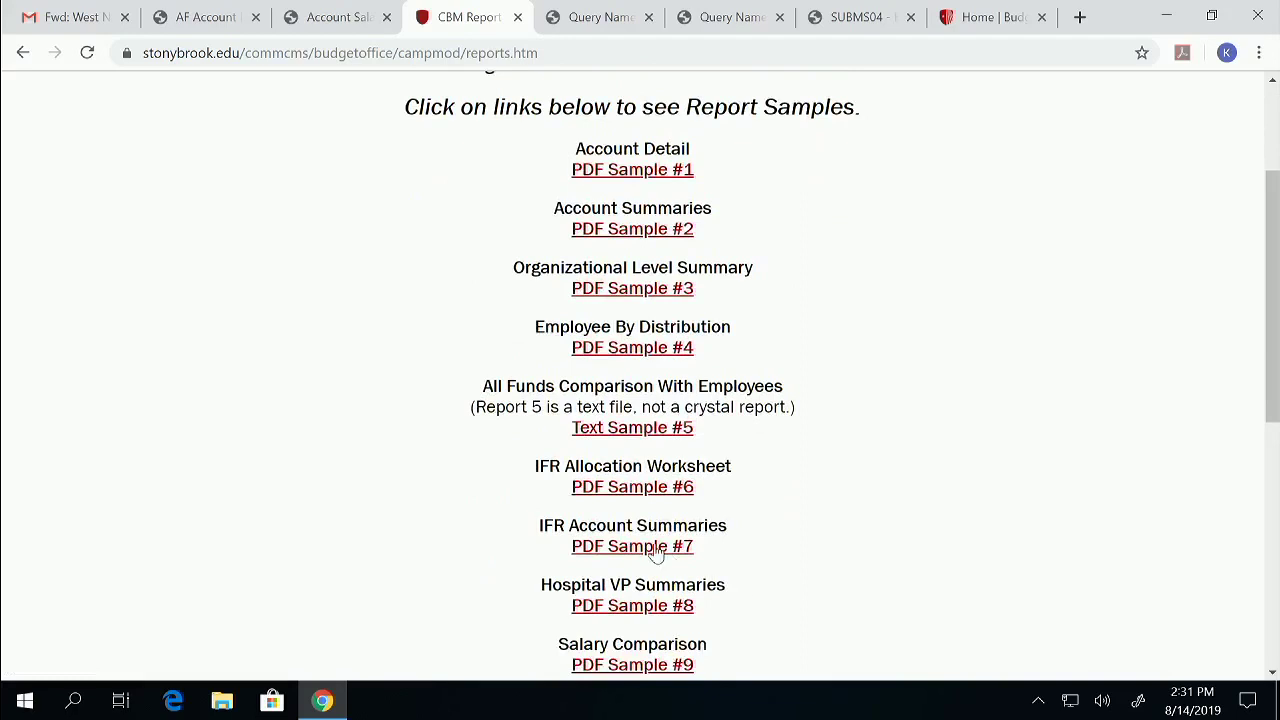
scroll(795, 585, "up", 2)
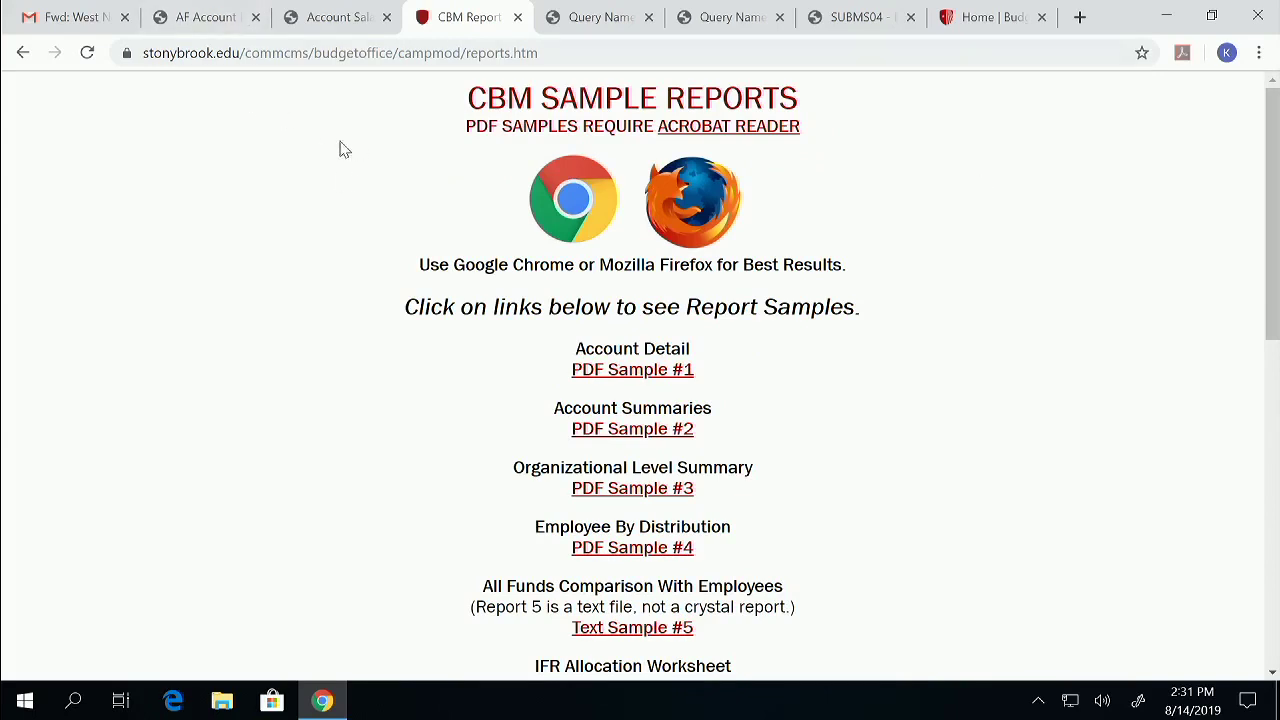
left_click(190, 18)
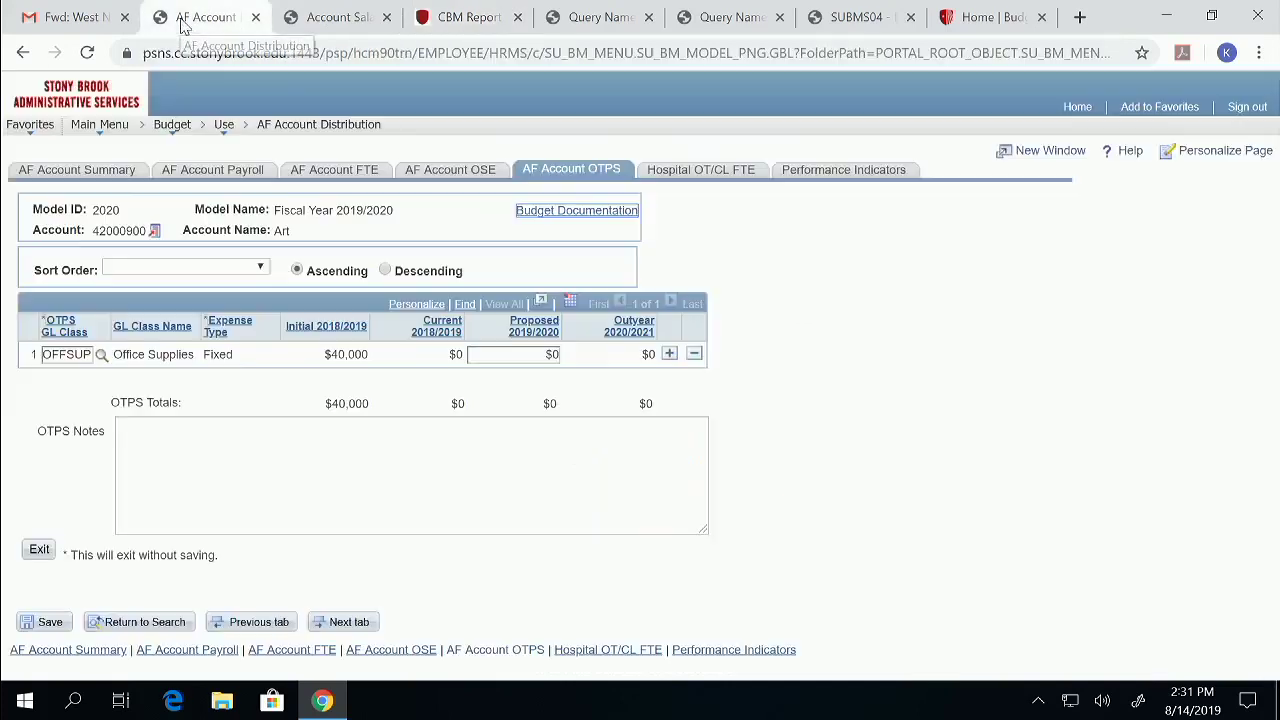
left_click(106, 128)
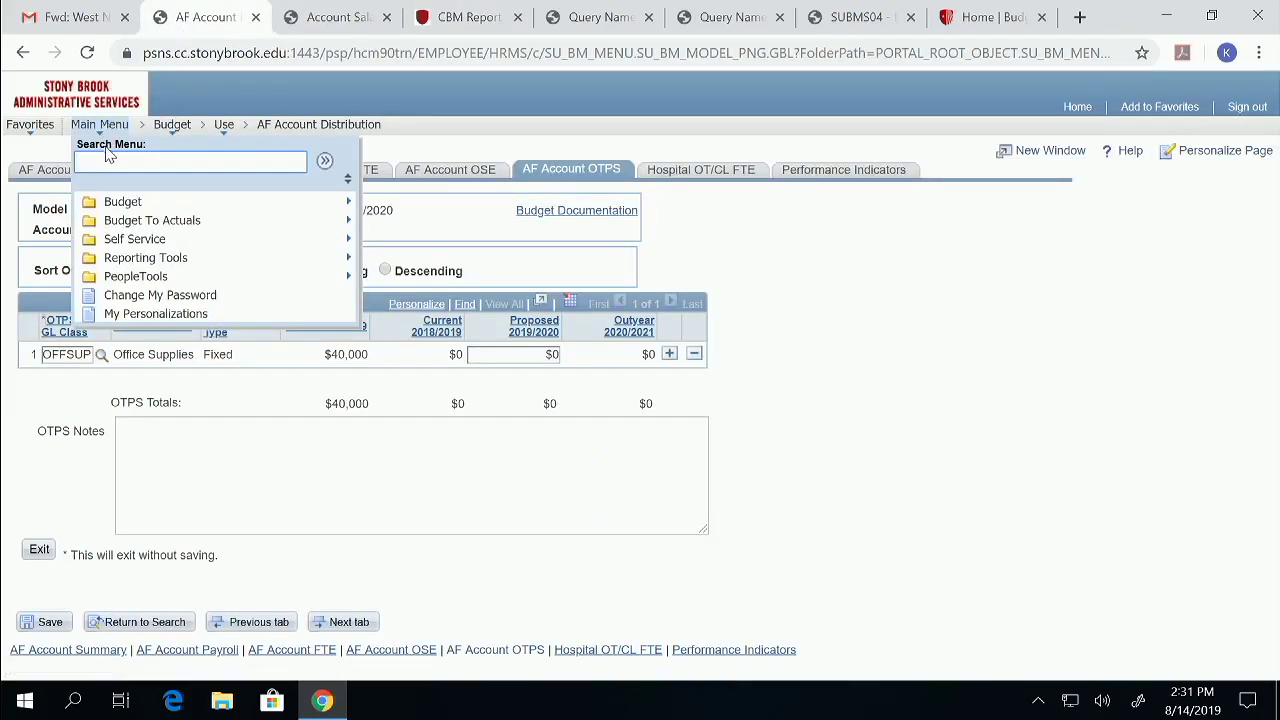
mouse_move(126, 205)
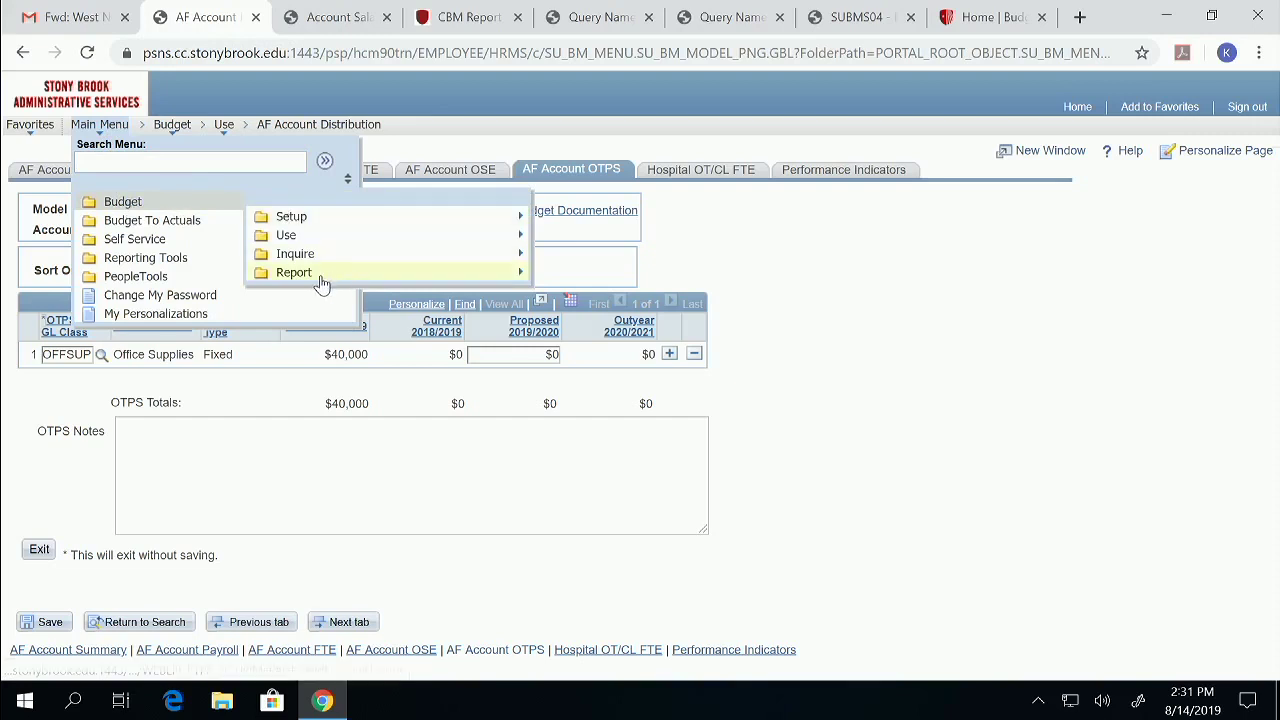
mouse_move(322, 284)
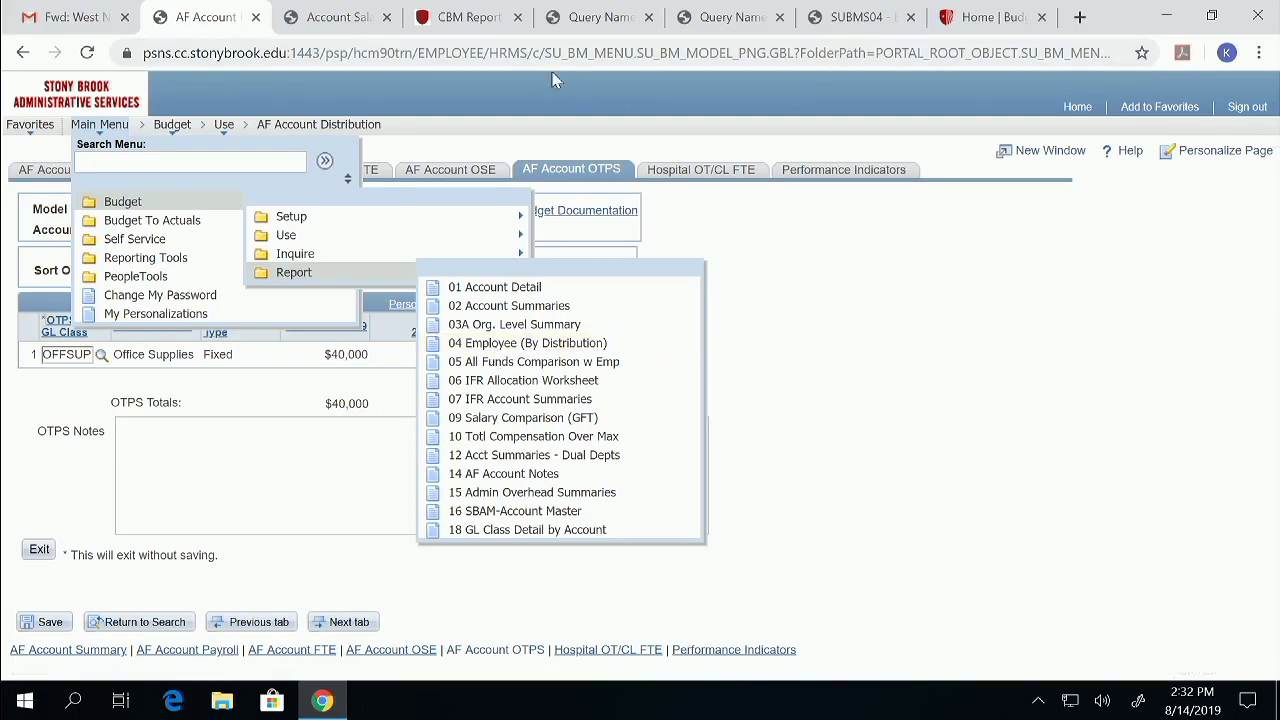
Review the Account Detail sample report, highlighting the Art account heading above the budgeted expenses
left_click(601, 17)
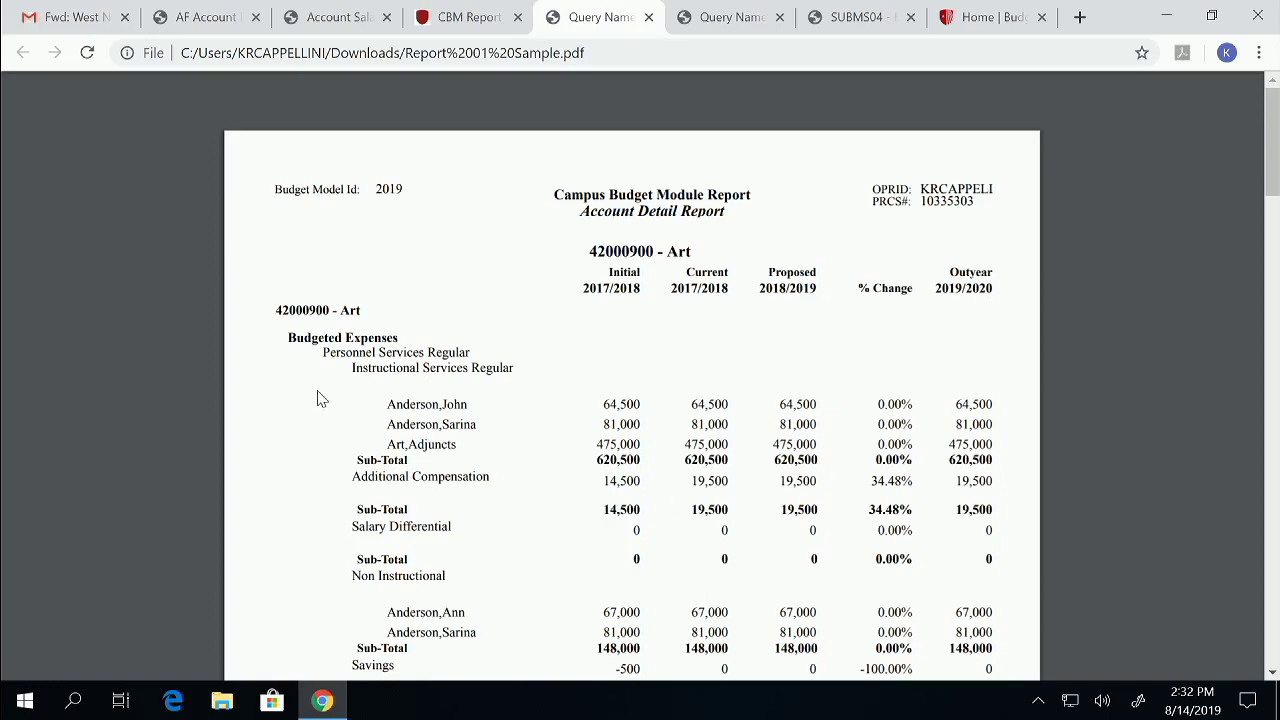
left_click_drag(275, 300, 371, 306)
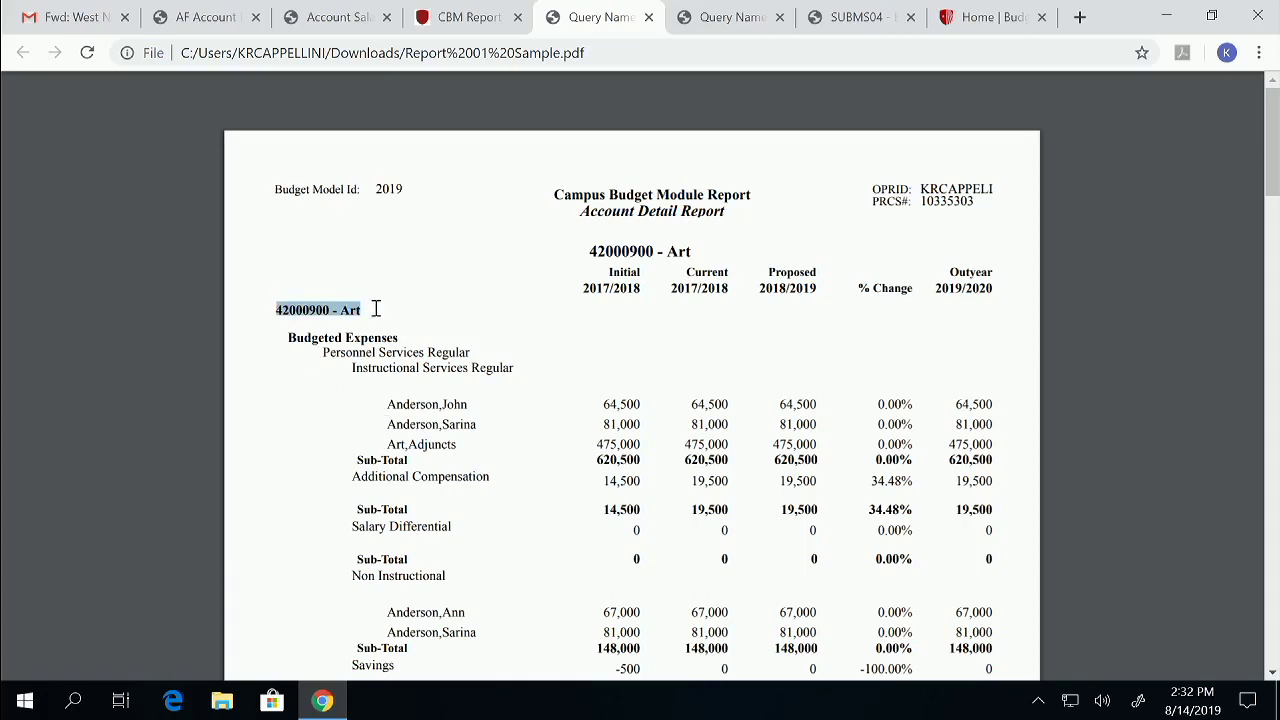
scroll(330, 460, "down", 1)
left_click(313, 453)
scroll(313, 453, "down", 4)
scroll(313, 453, "up", 5)
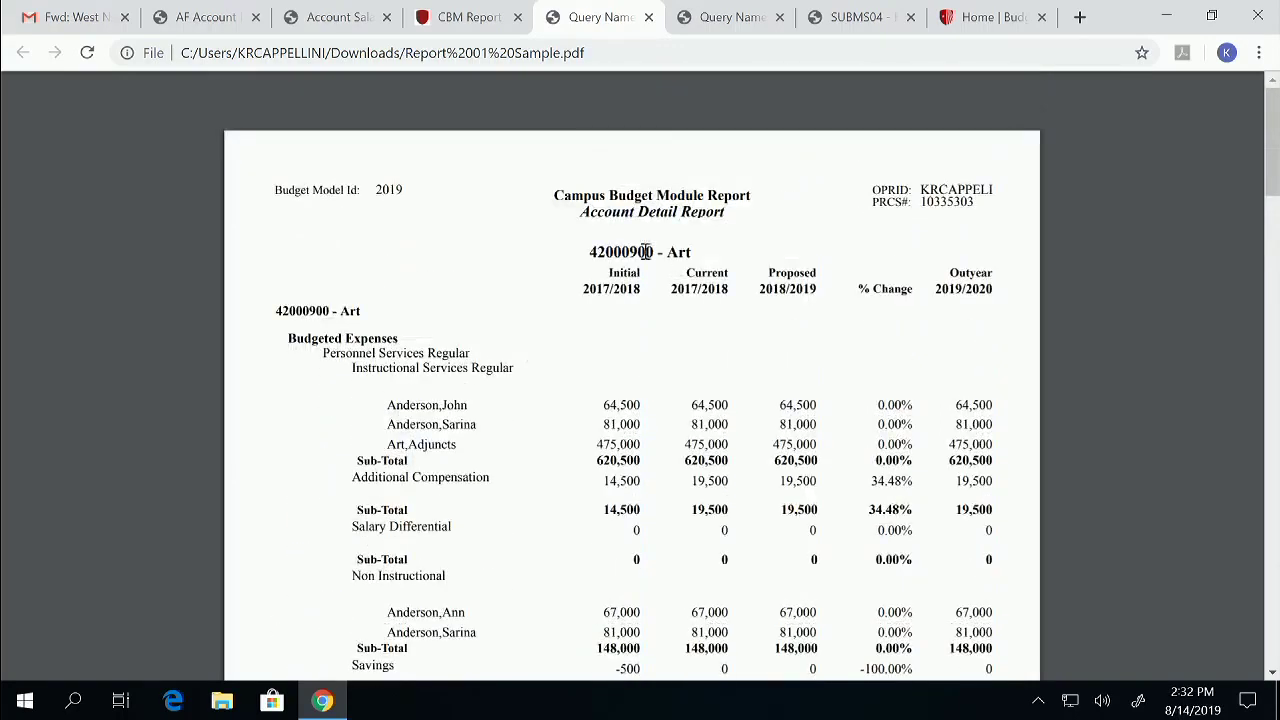
Review the Account Summaries and Employees By Distribution sample reports, highlighting the Art account heading in the latter
left_click(727, 20)
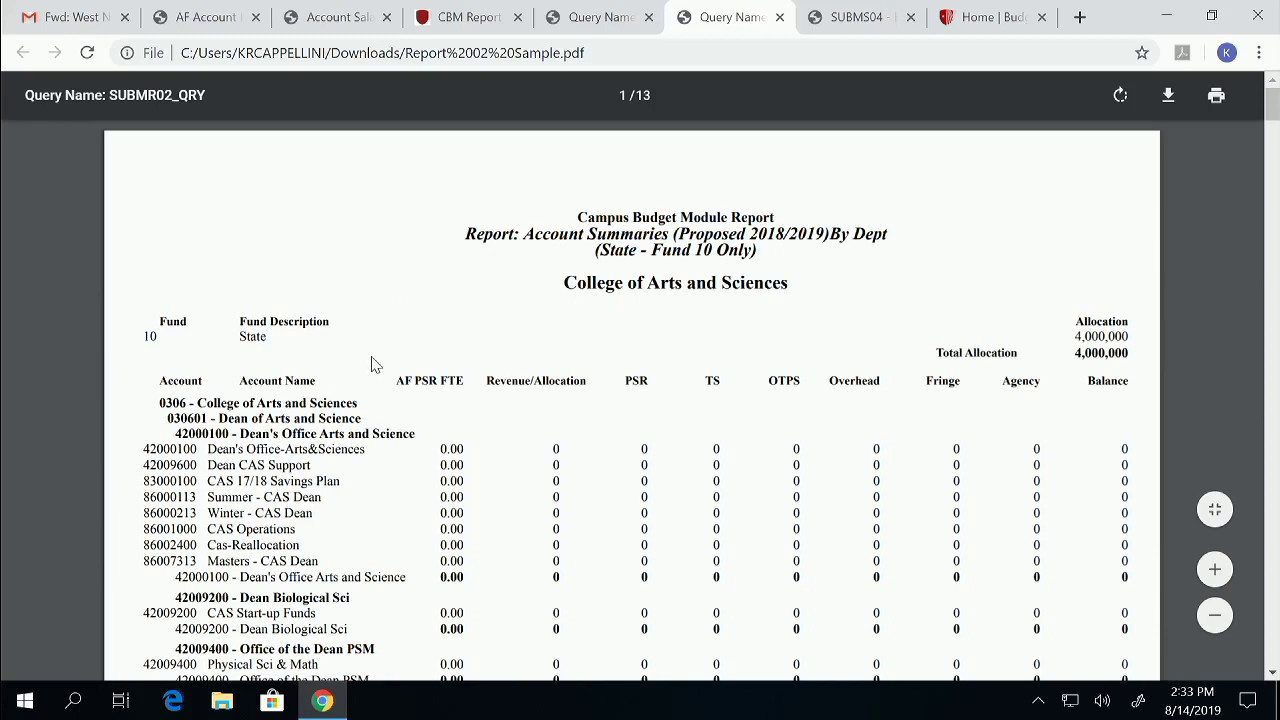
scroll(373, 363, "down", 2)
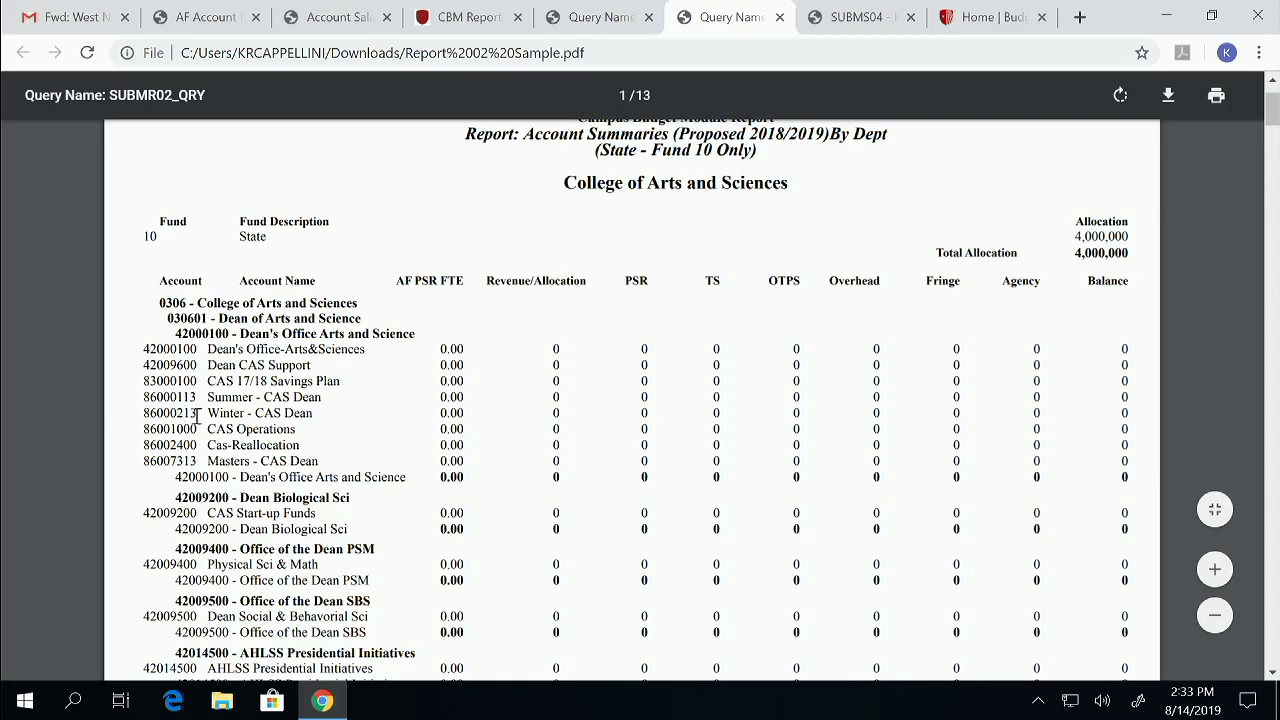
scroll(978, 436, "down", 1)
scroll(978, 436, "down", 5)
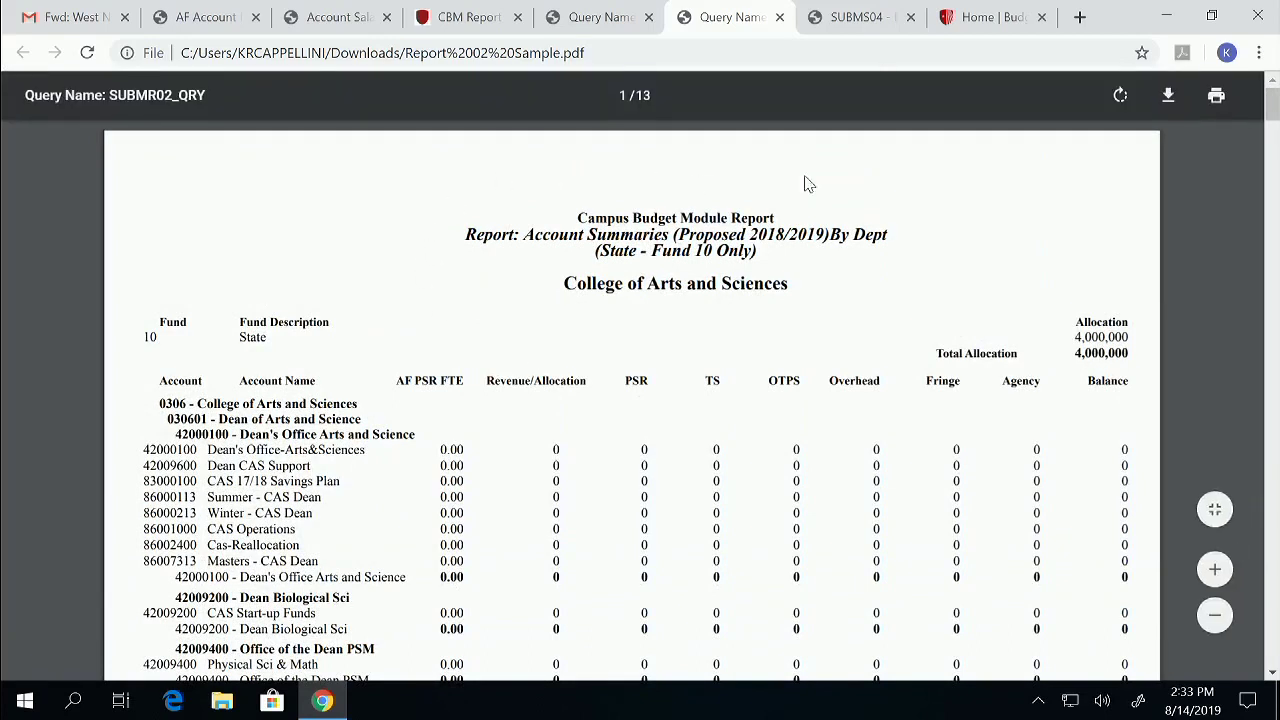
left_click(866, 22)
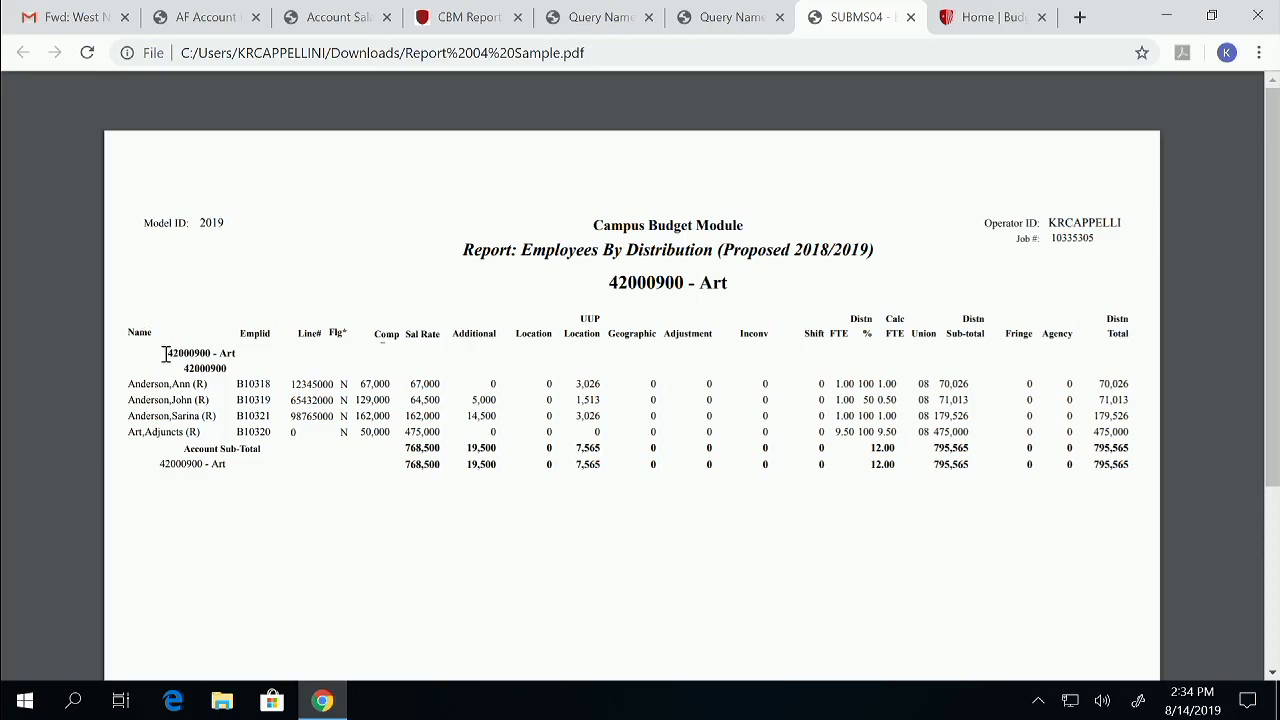
left_click_drag(166, 353, 237, 354)
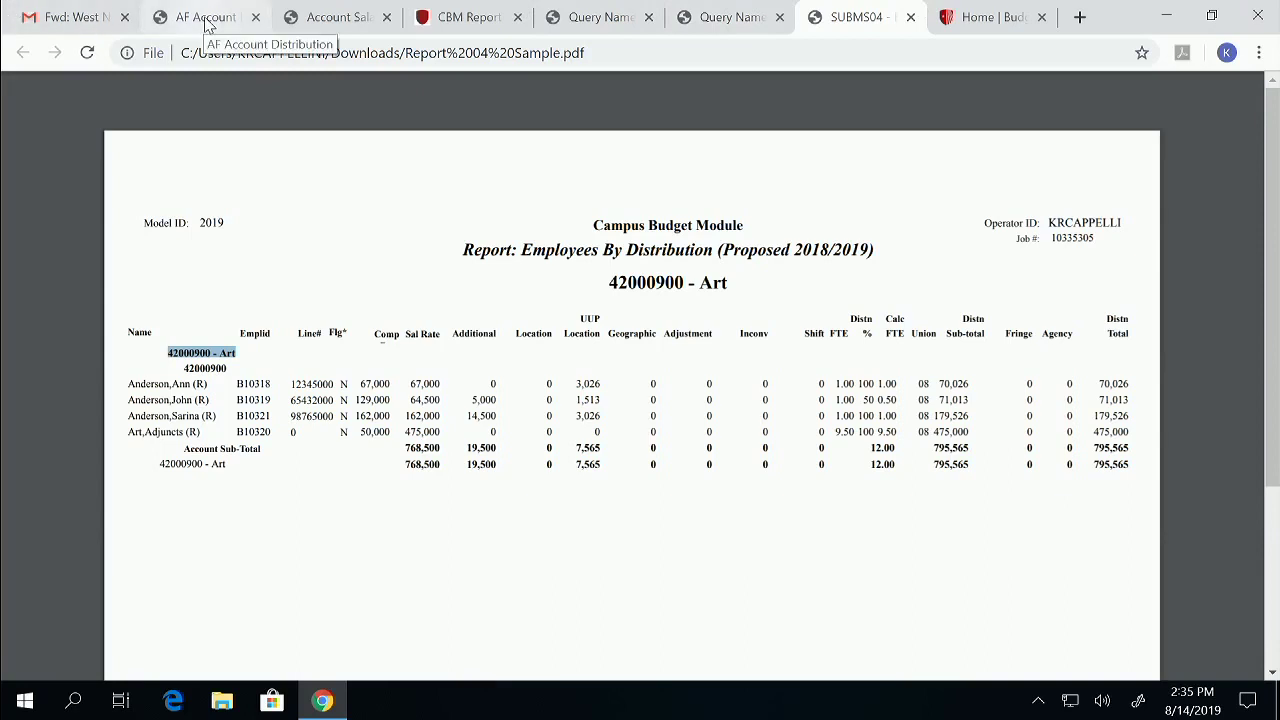
Return to Account Salary Detail, point out the Budget module's Inquire folder, and highlight the Art account number
left_click(348, 19)
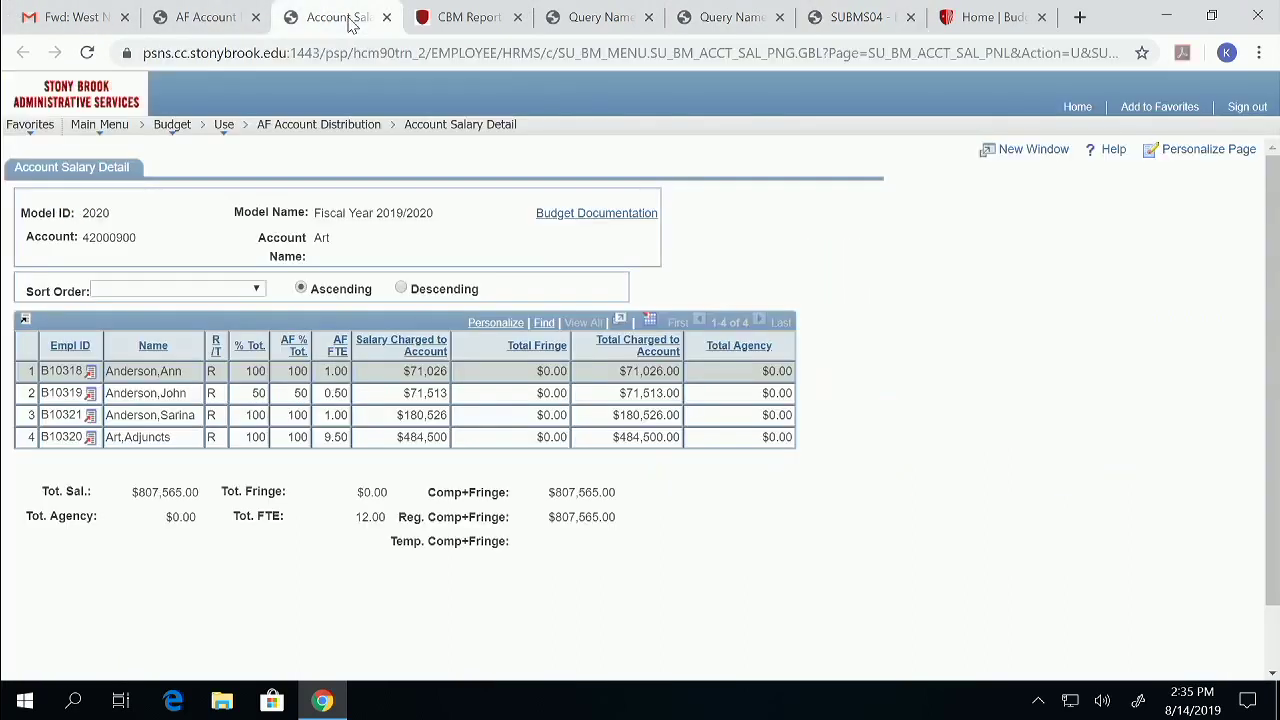
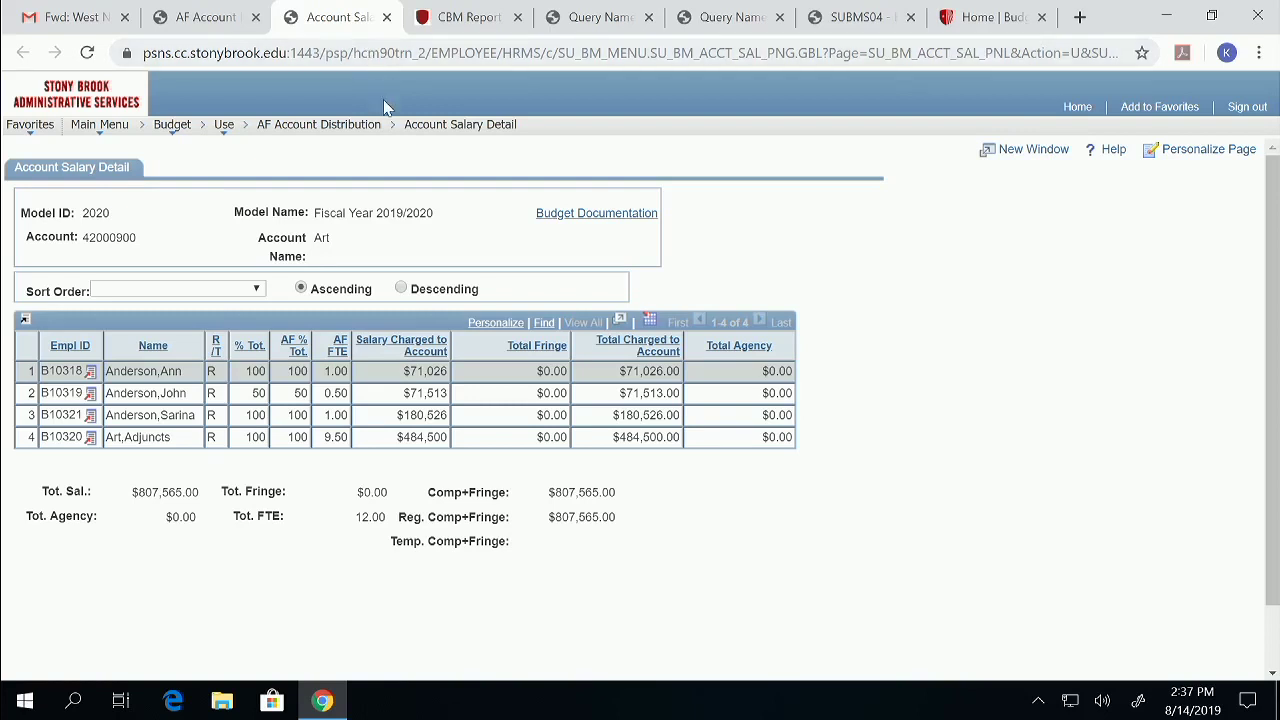
left_click(226, 129)
mouse_move(168, 132)
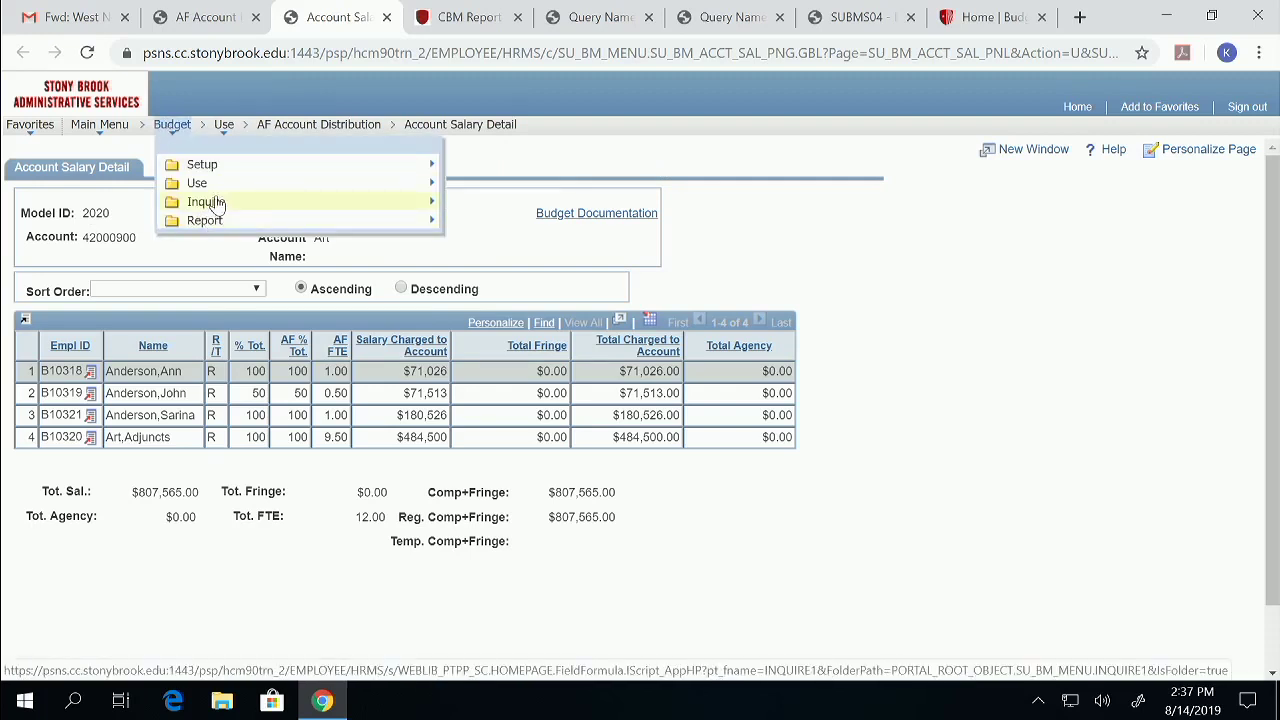
mouse_move(212, 201)
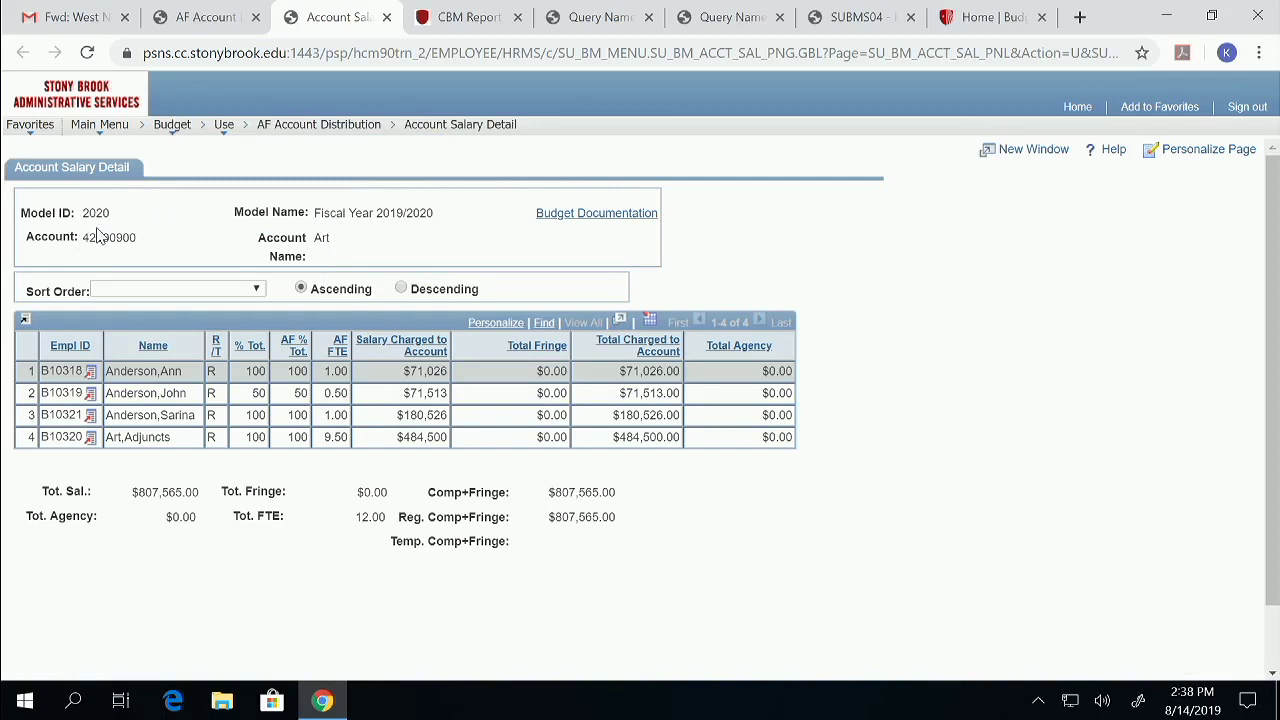
left_click_drag(85, 237, 165, 240)
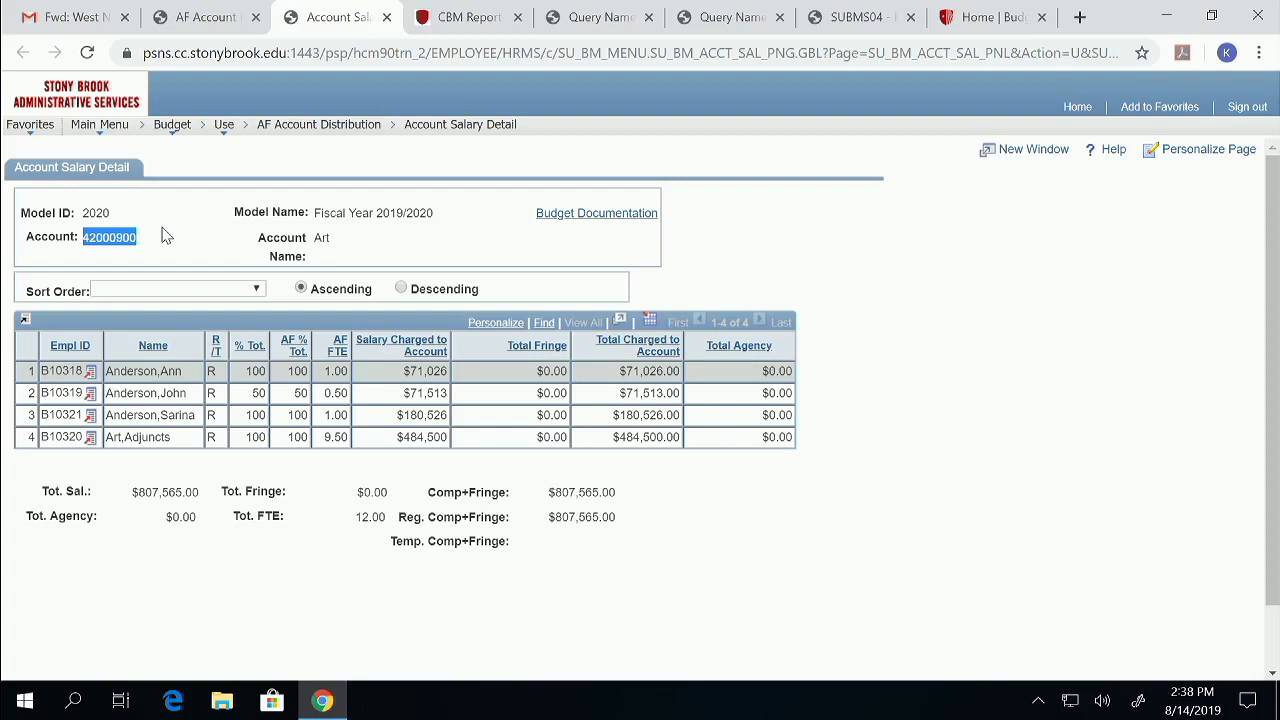
Open Employee Detail for the first employee in the Art account and highlight the Empl ID, Model ID and name
left_click(90, 373)
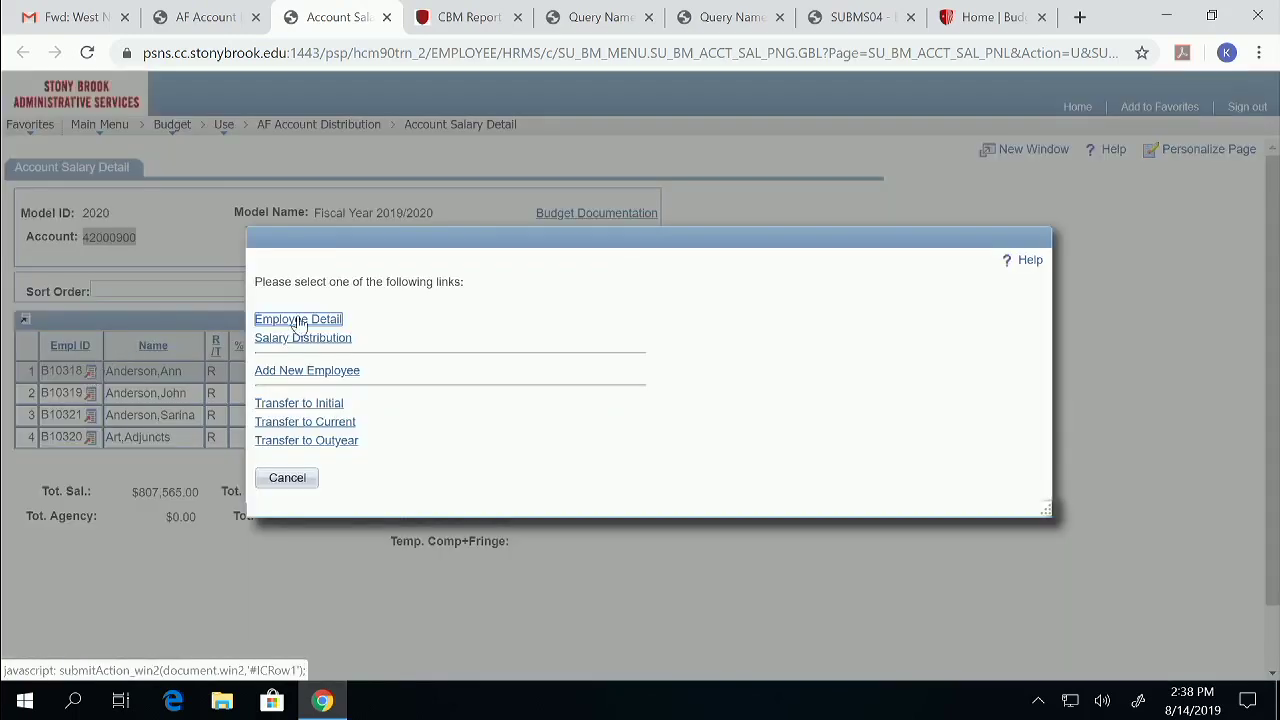
left_click(307, 322)
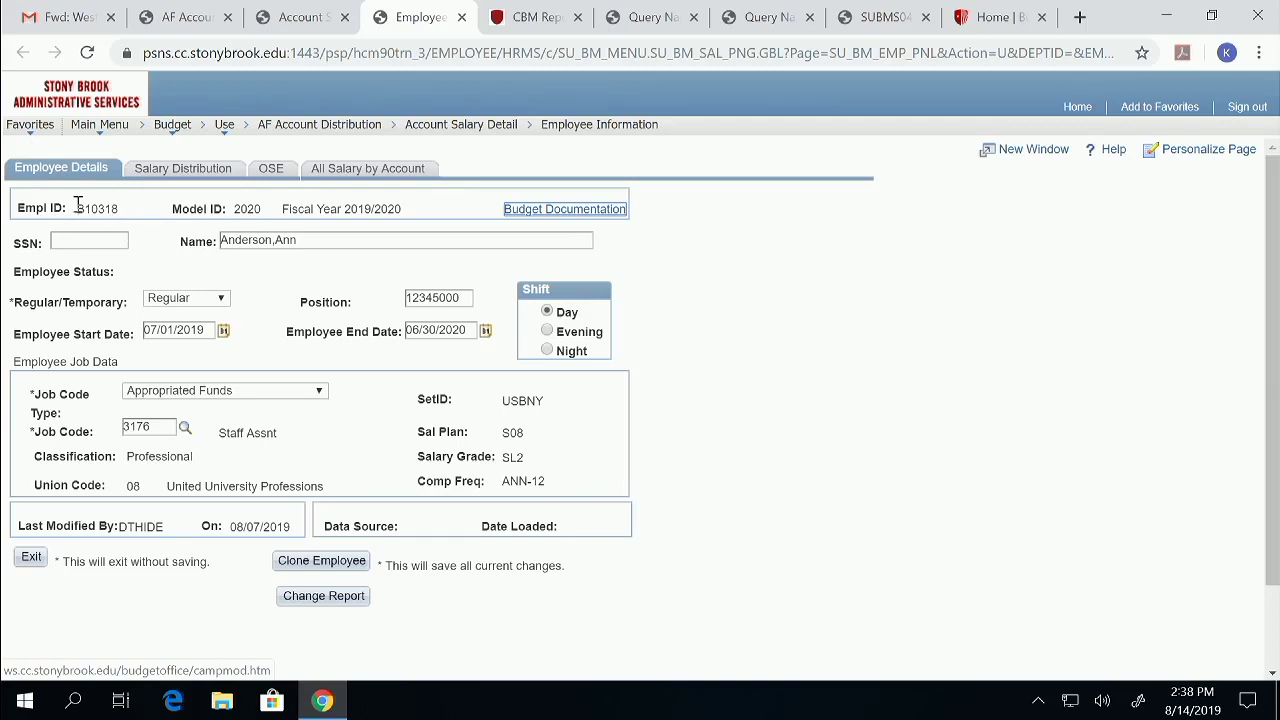
left_click_drag(78, 207, 125, 214)
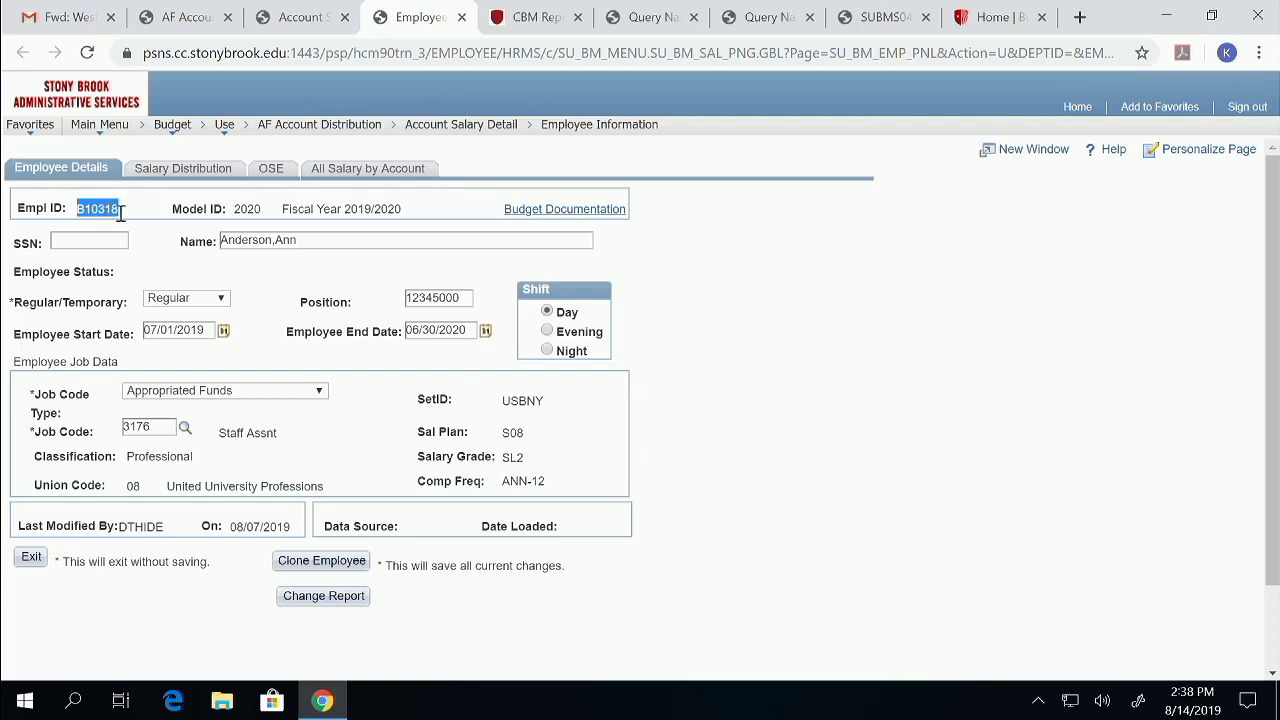
left_click_drag(235, 208, 271, 210)
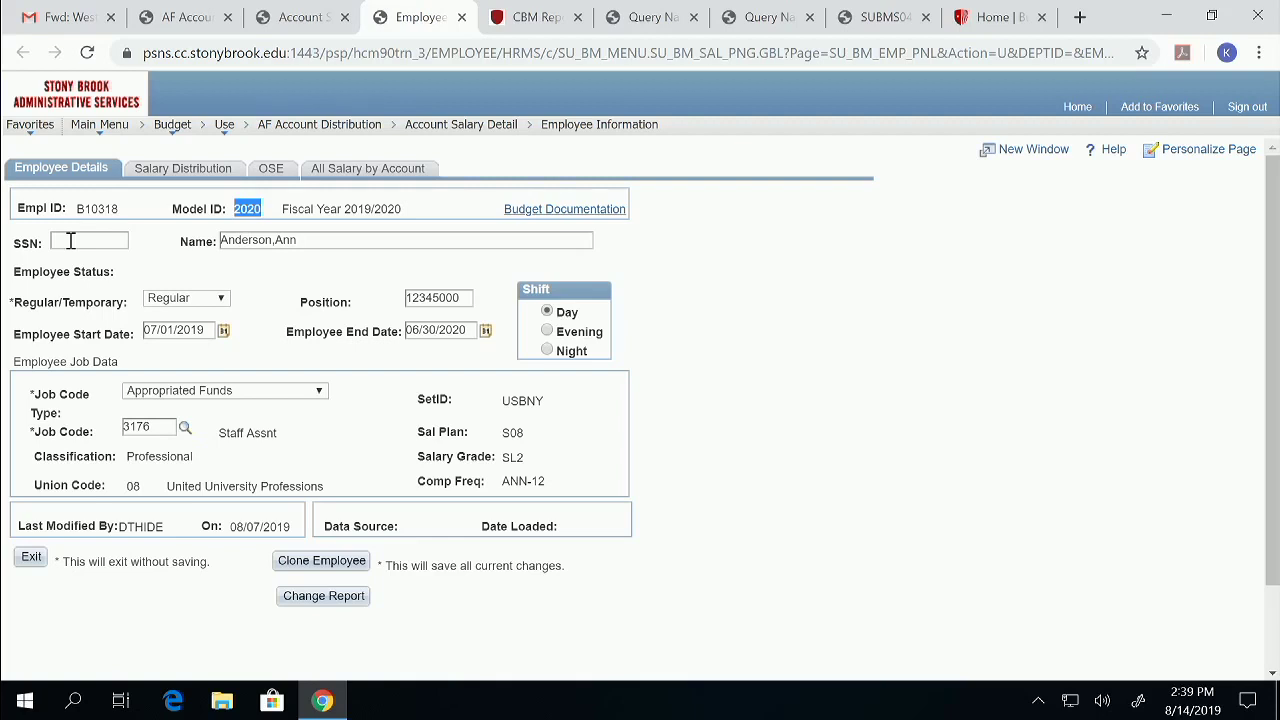
left_click(322, 240)
left_click_drag(322, 240, 220, 242)
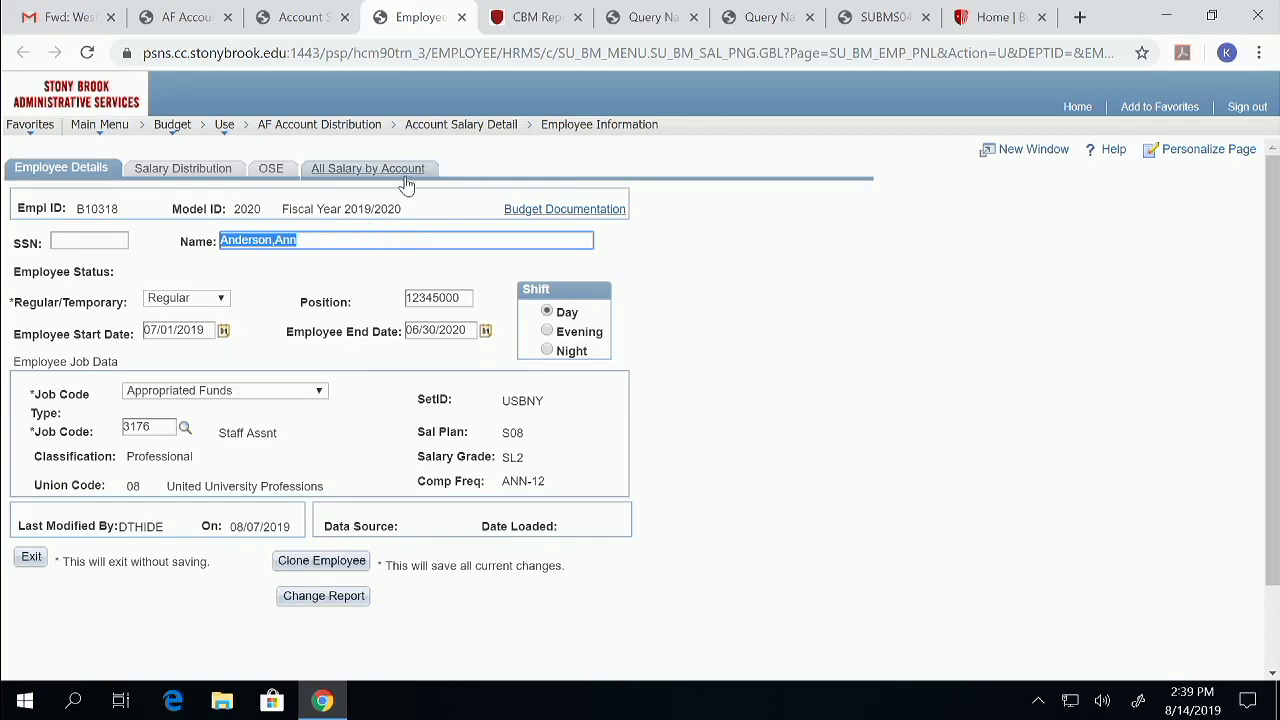
Examine the Regular/Temporary options, Position field and Job Code Type options on Employee Details without changing them
left_click(222, 300)
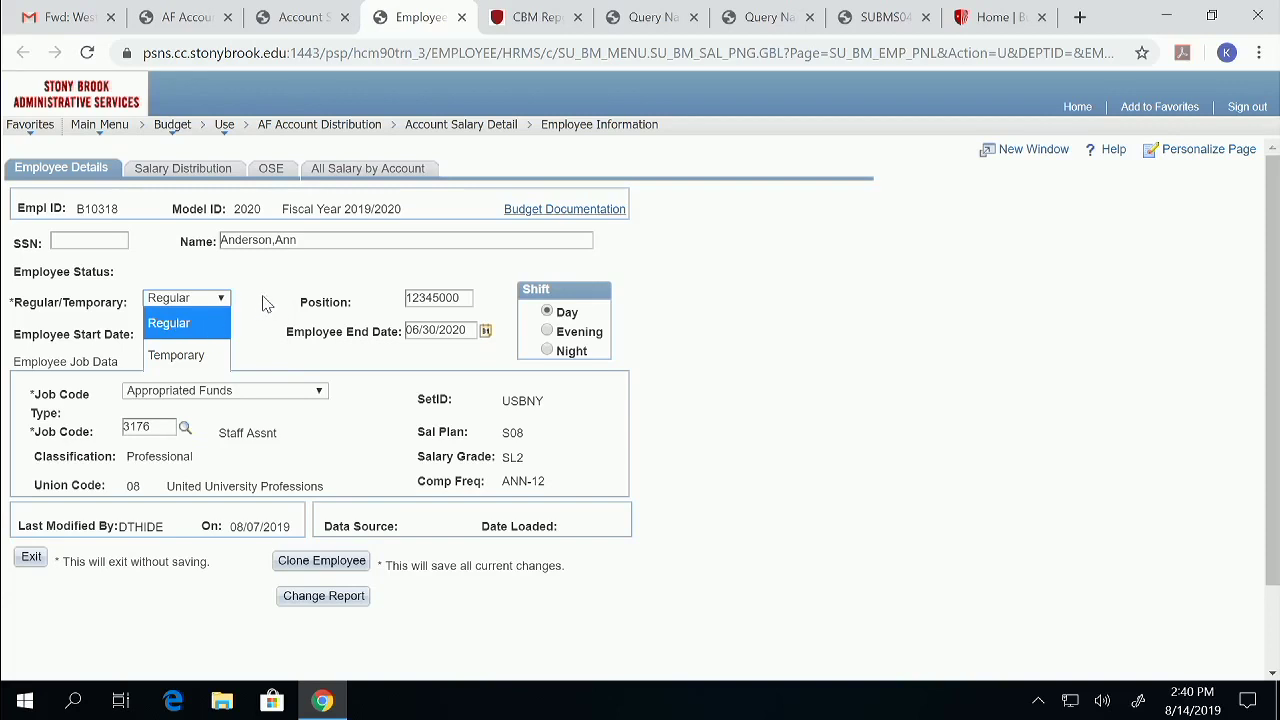
left_click(465, 300)
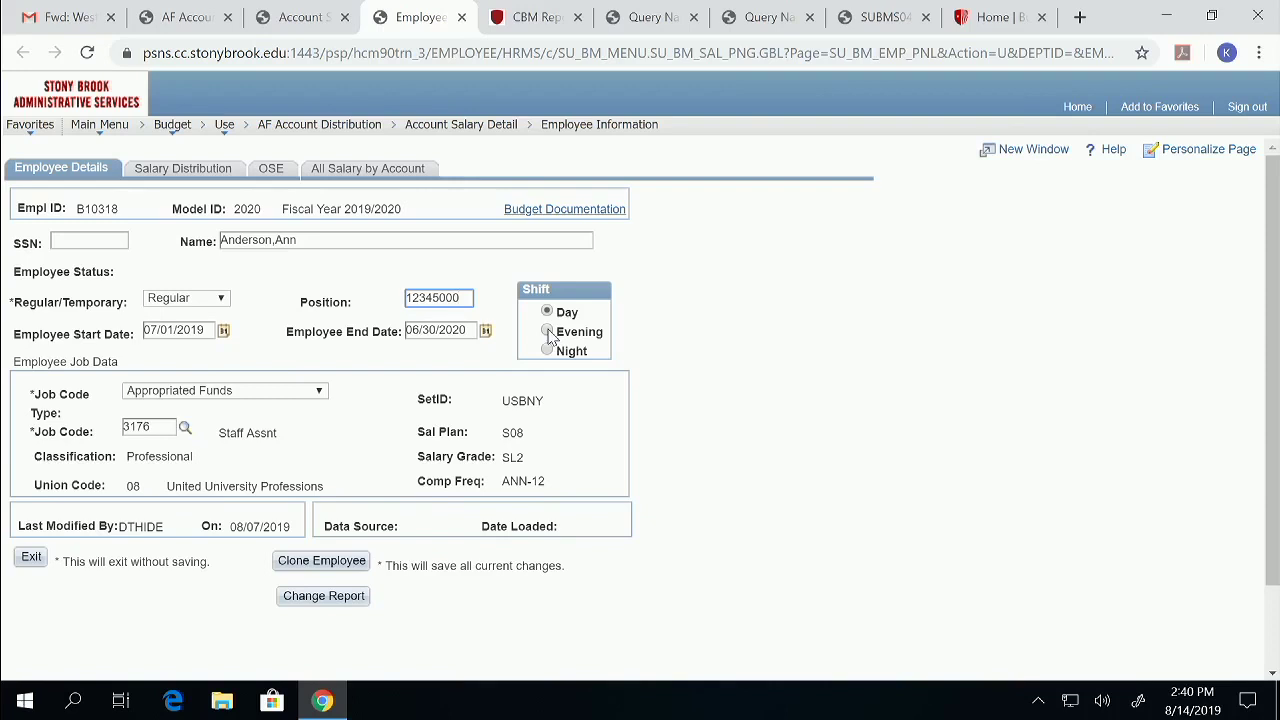
left_click(320, 392)
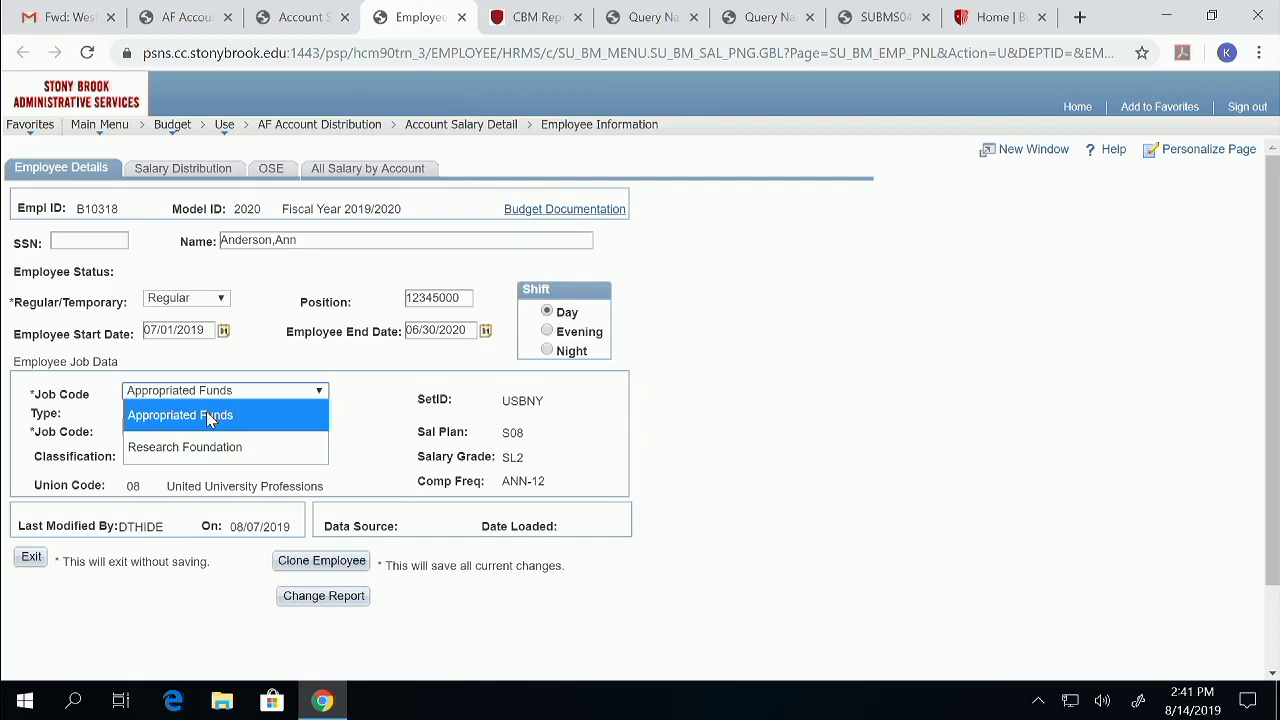
left_click(322, 396)
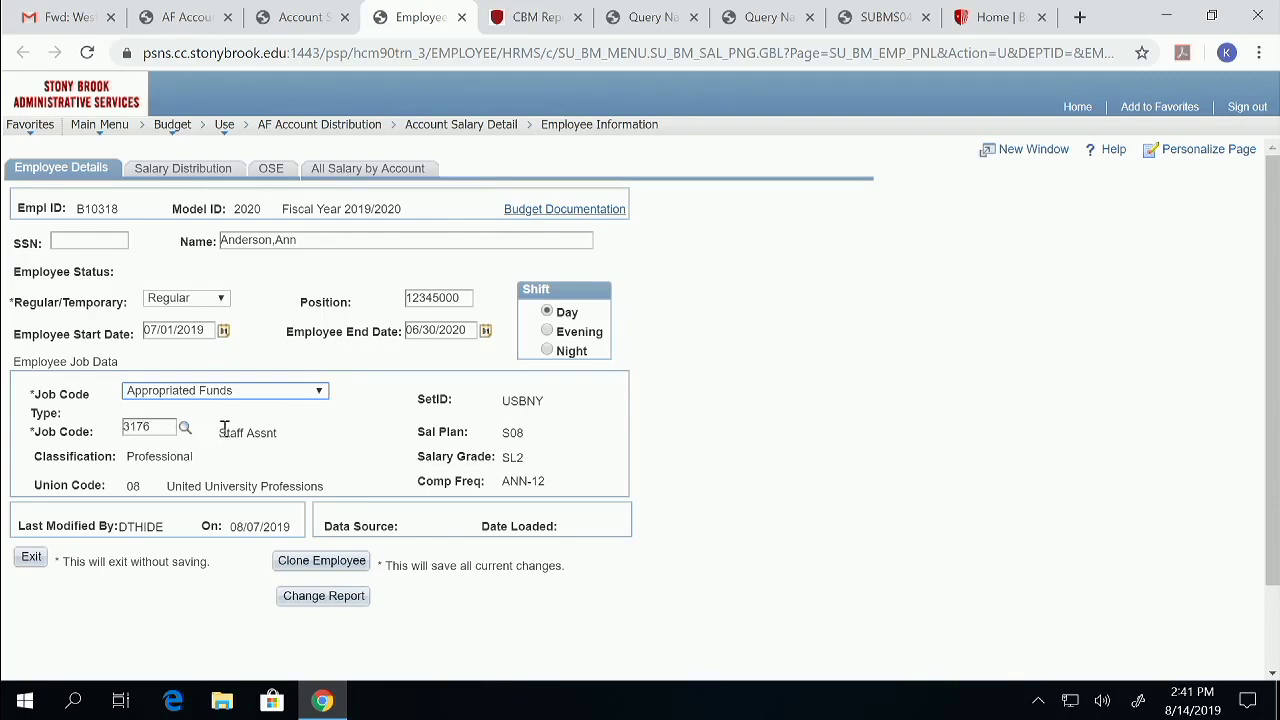
Highlight the job code description, Sal Plan, Classification and Salary Grade in the Employee Job Data
left_click_drag(218, 434, 283, 437)
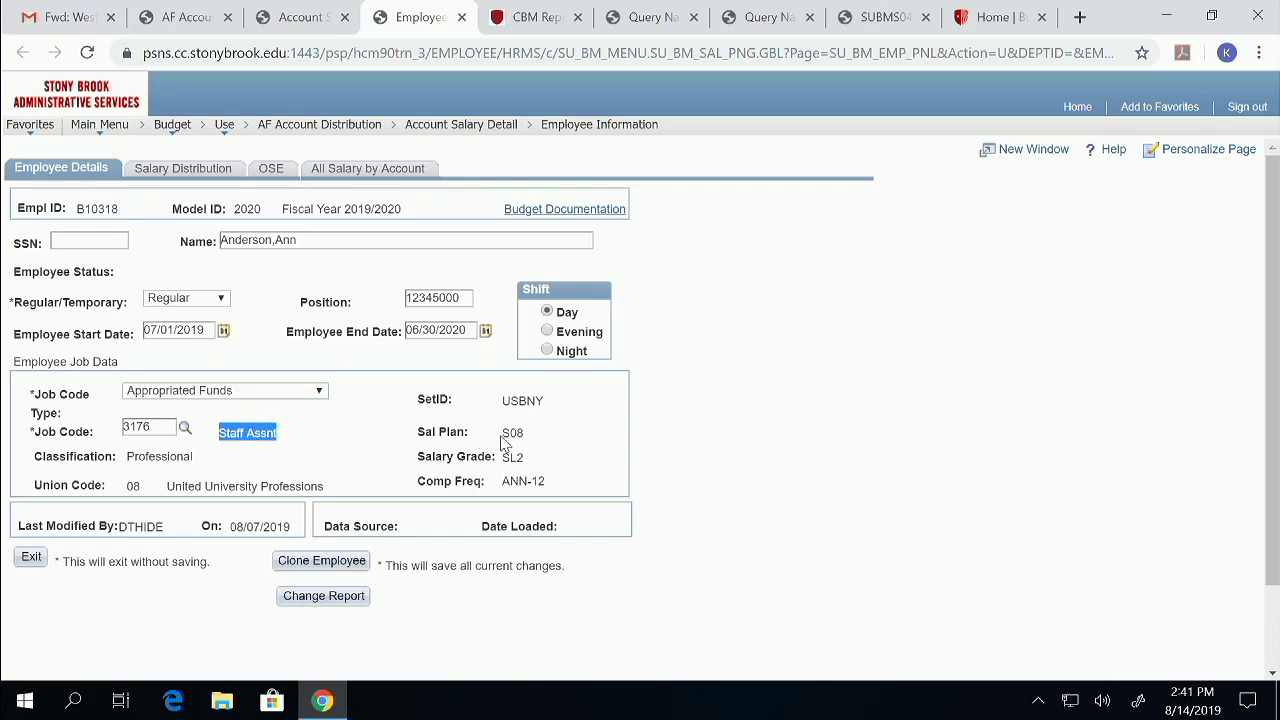
left_click_drag(501, 433, 518, 432)
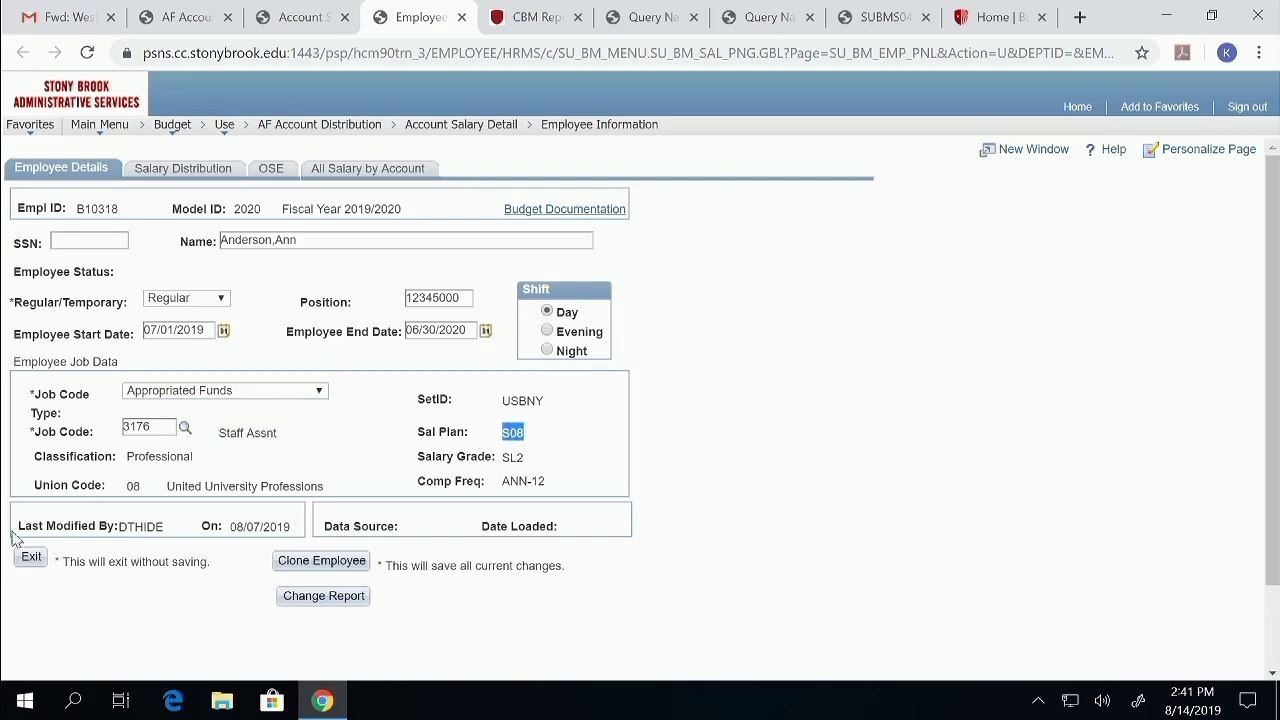
left_click_drag(127, 456, 195, 456)
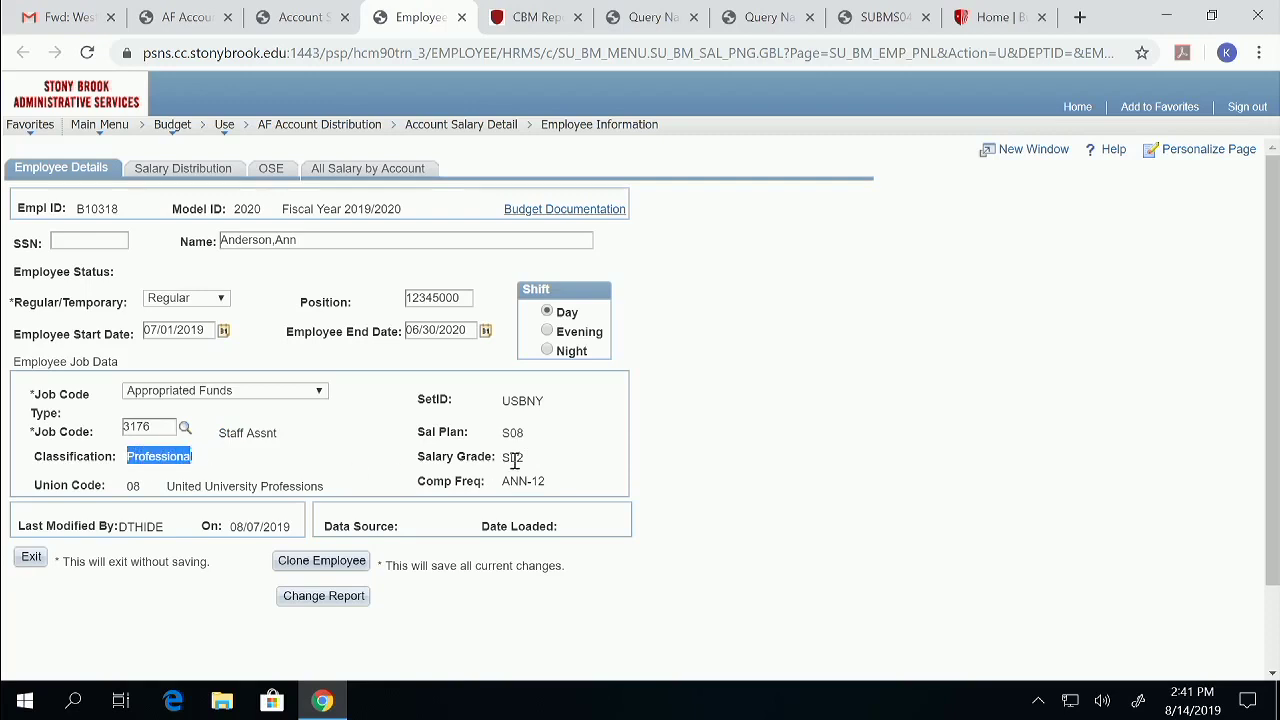
left_click_drag(503, 458, 527, 457)
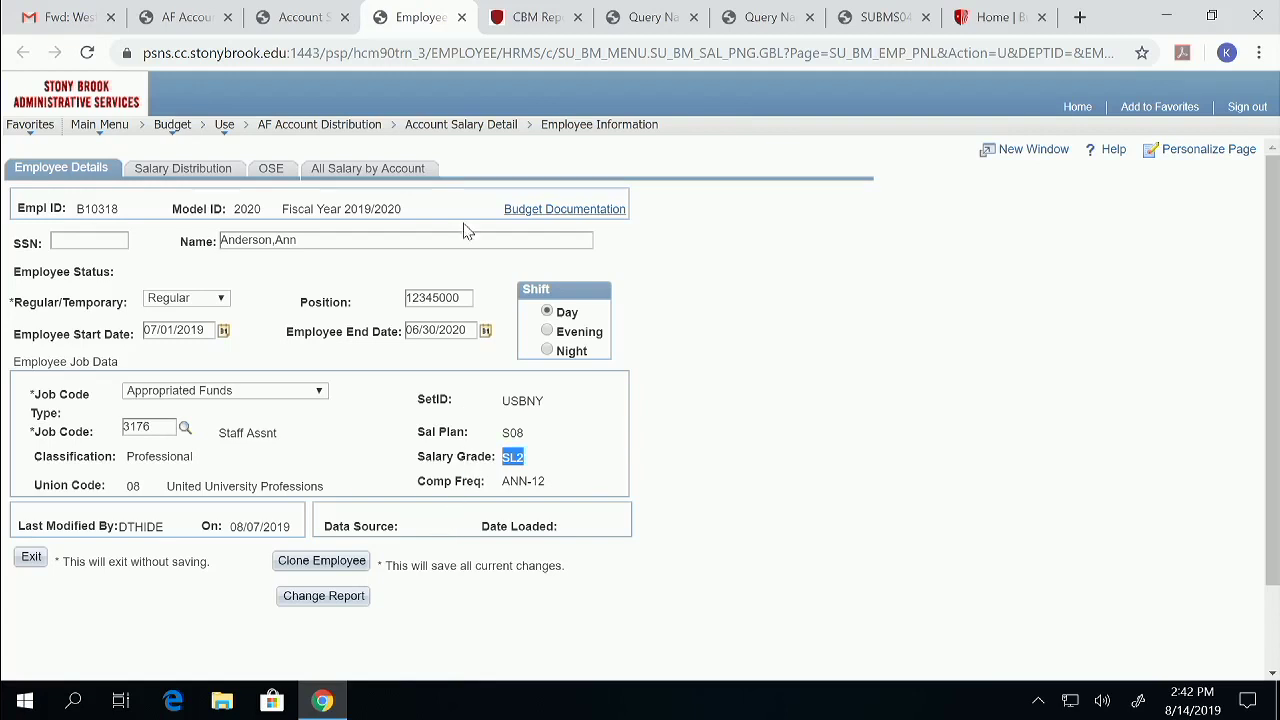
Show the employee's Salary Distribution and highlight the appropriated salary rate and the AF FTE value
left_click(168, 171)
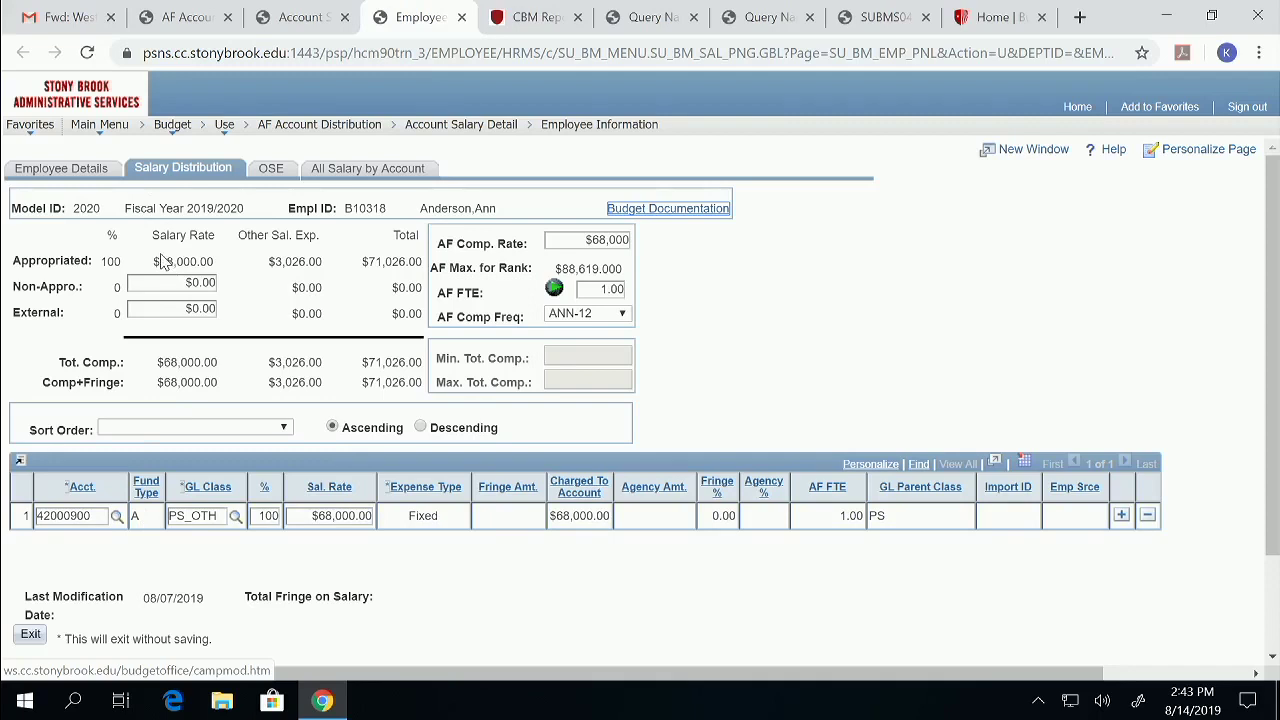
left_click_drag(159, 258, 230, 262)
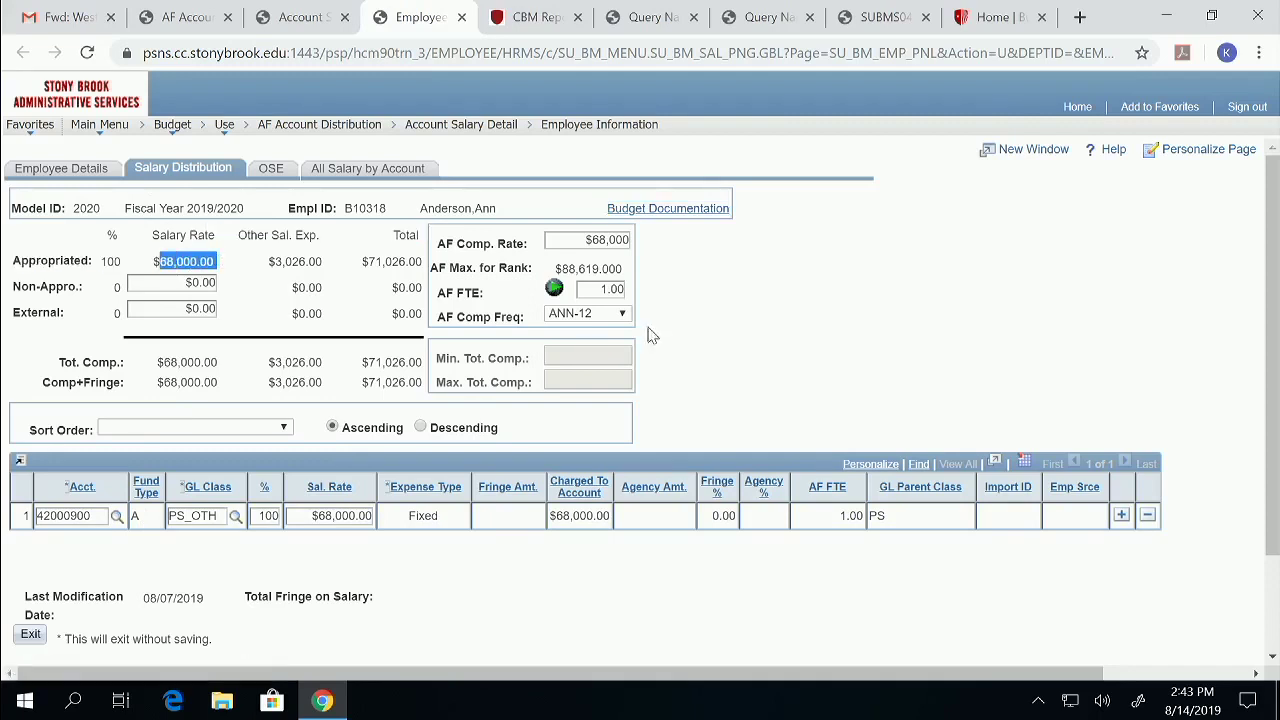
double_click(604, 289)
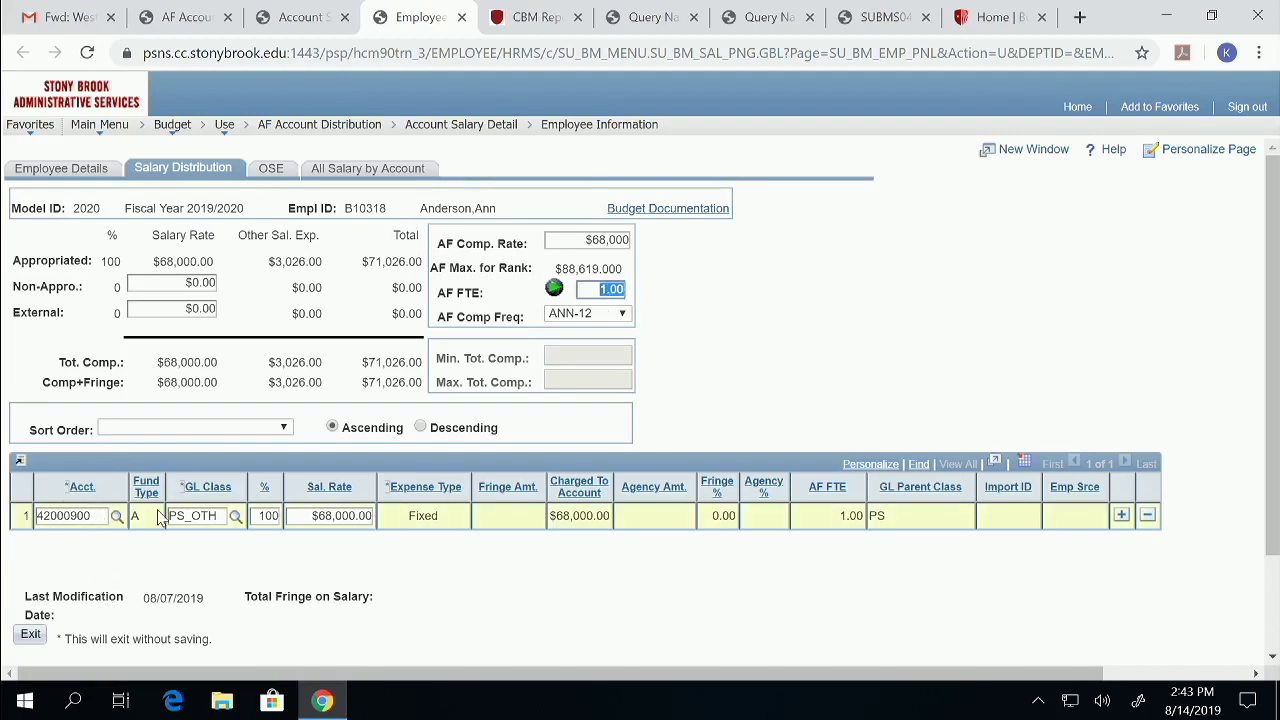
Look up the available GL Classes for the salary distribution row without changing it, and highlight its Expense Type
left_click(234, 516)
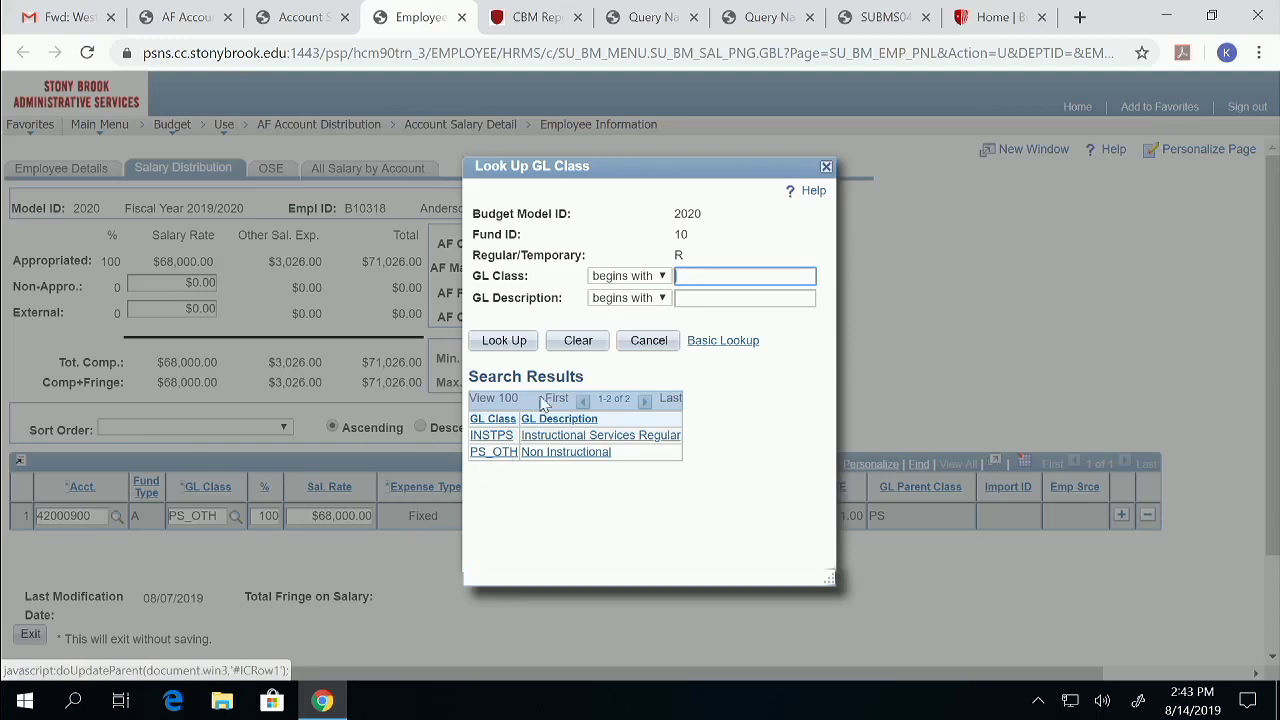
left_click(648, 342)
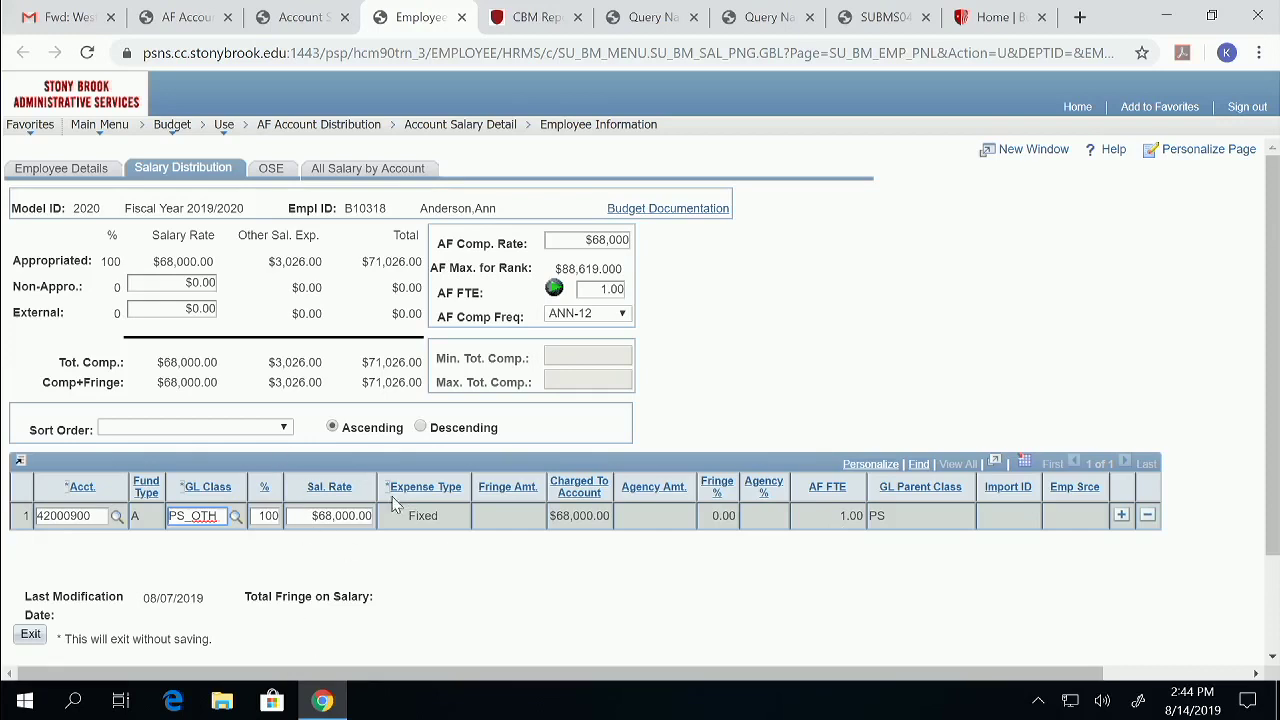
left_click_drag(410, 518, 447, 528)
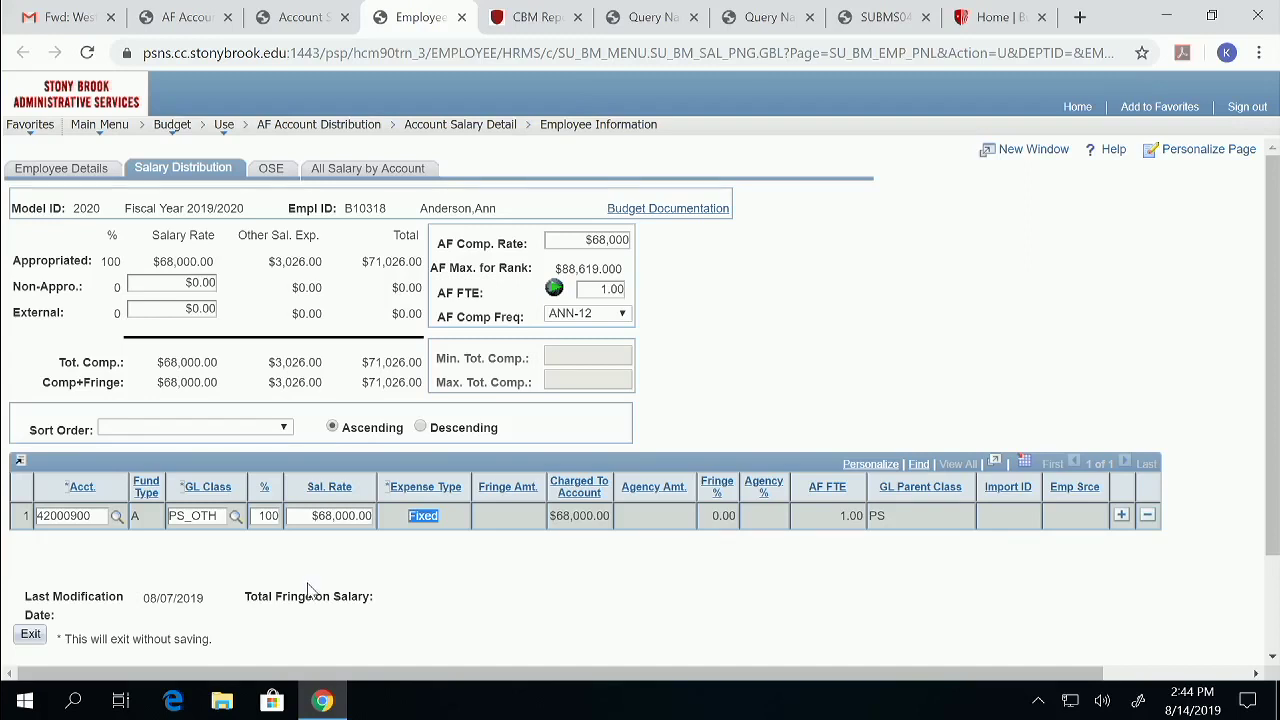
Close the first employee's page, open Employee Detail for the second employee in the Art account, and highlight the Job Code
left_click(462, 18)
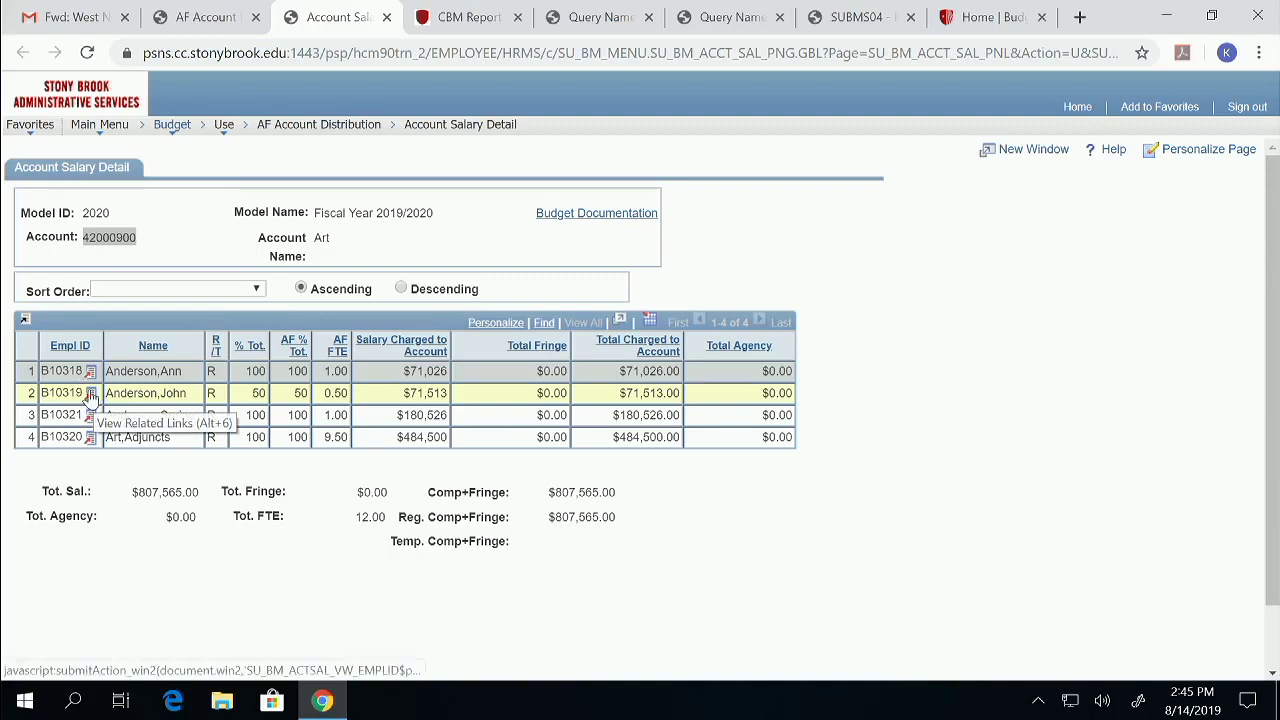
left_click(90, 394)
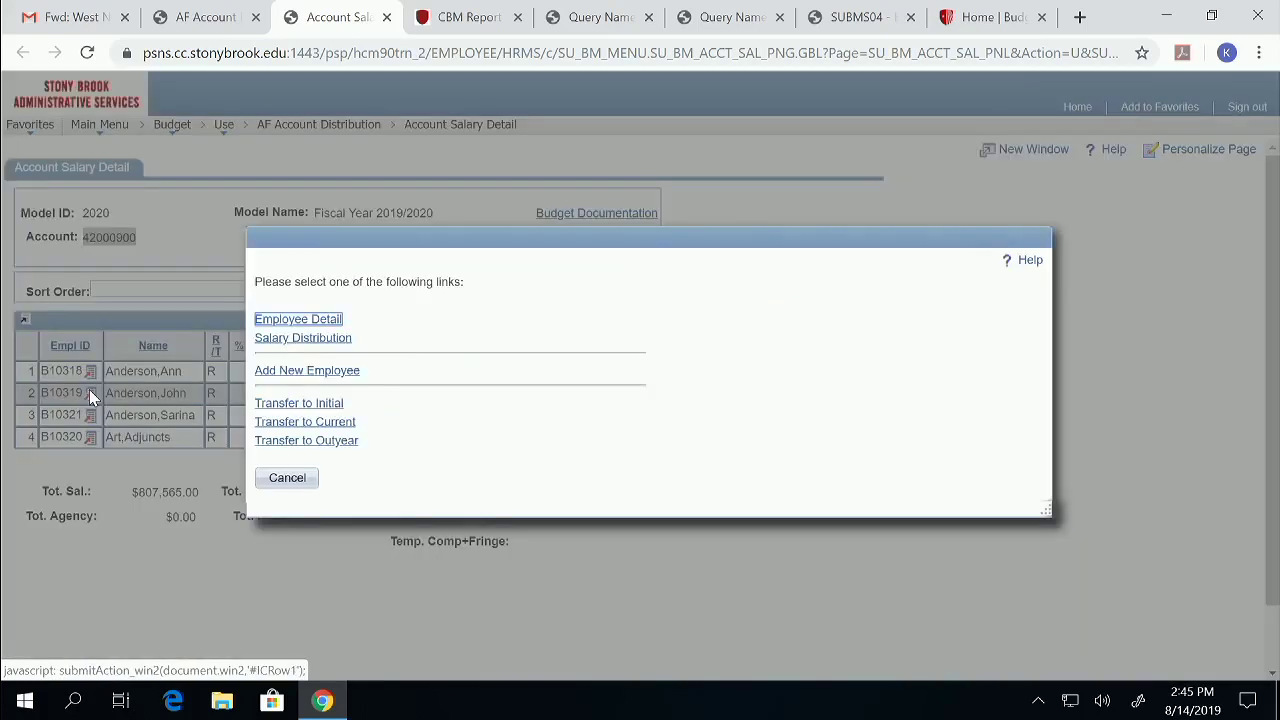
left_click(300, 320)
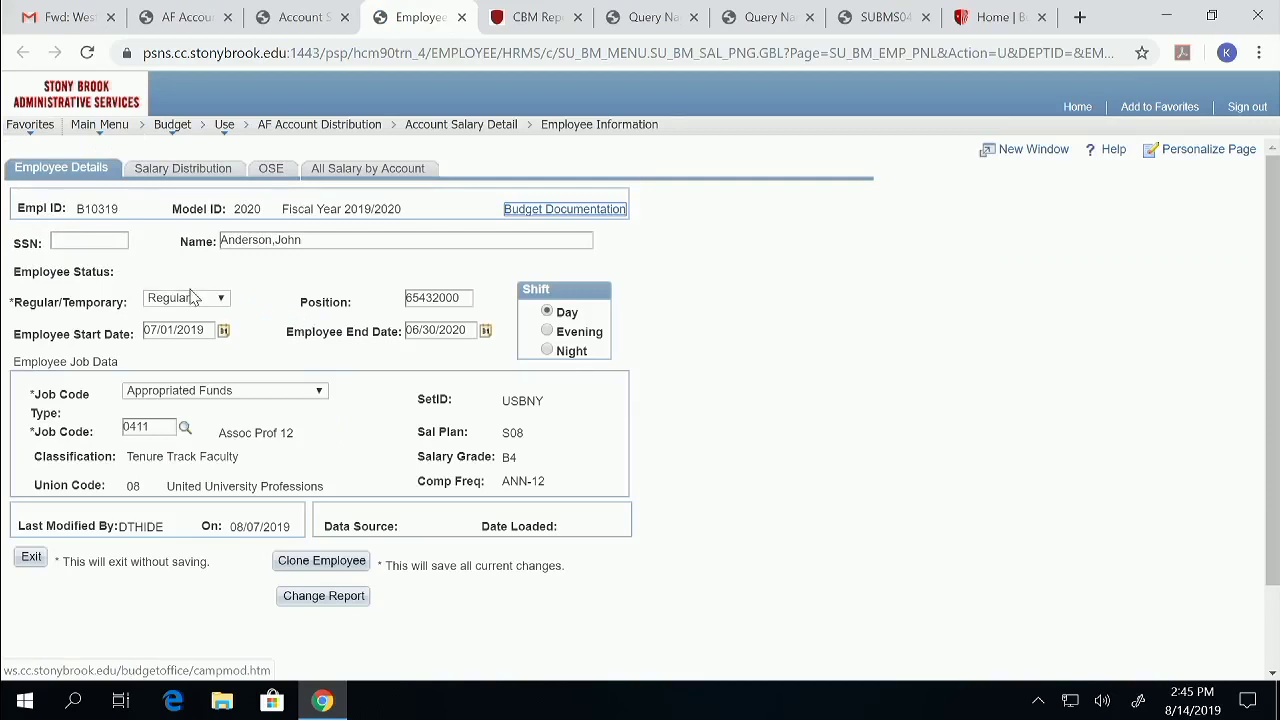
left_click_drag(165, 427, 118, 438)
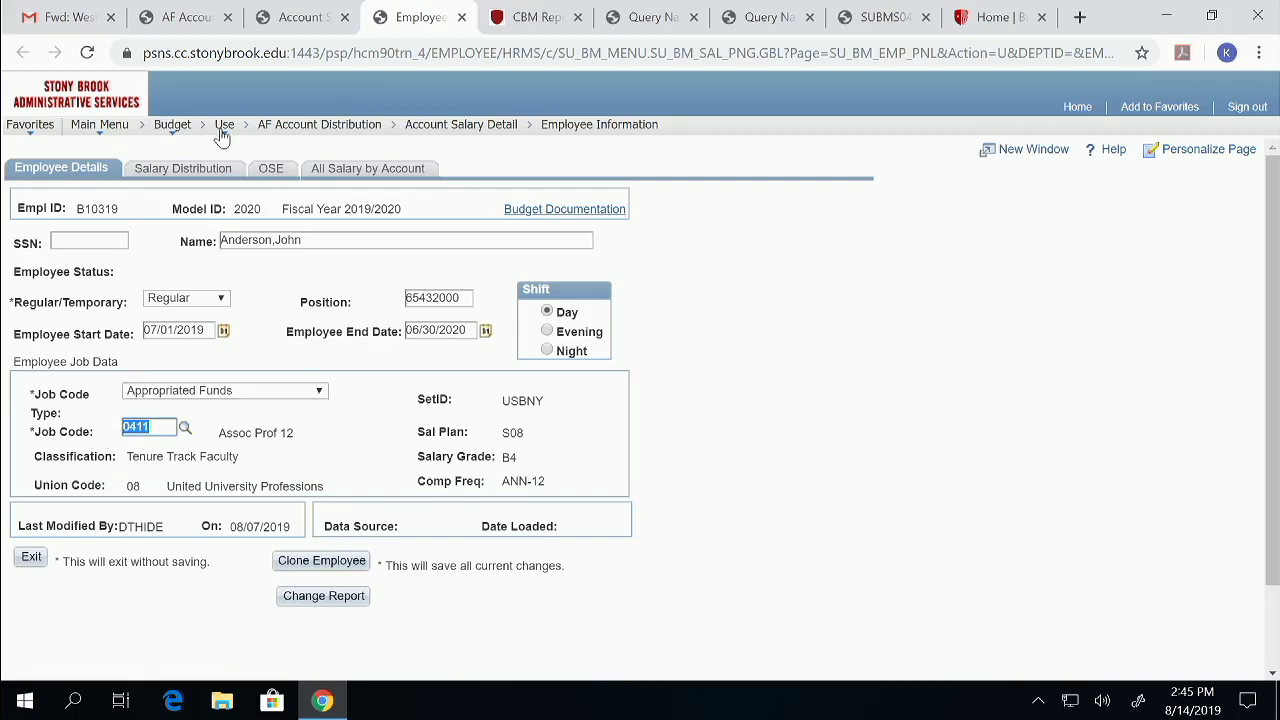
Show this employee's Salary Distribution and highlight the AF Comp. Rate and the first account row's percentage
left_click(178, 170)
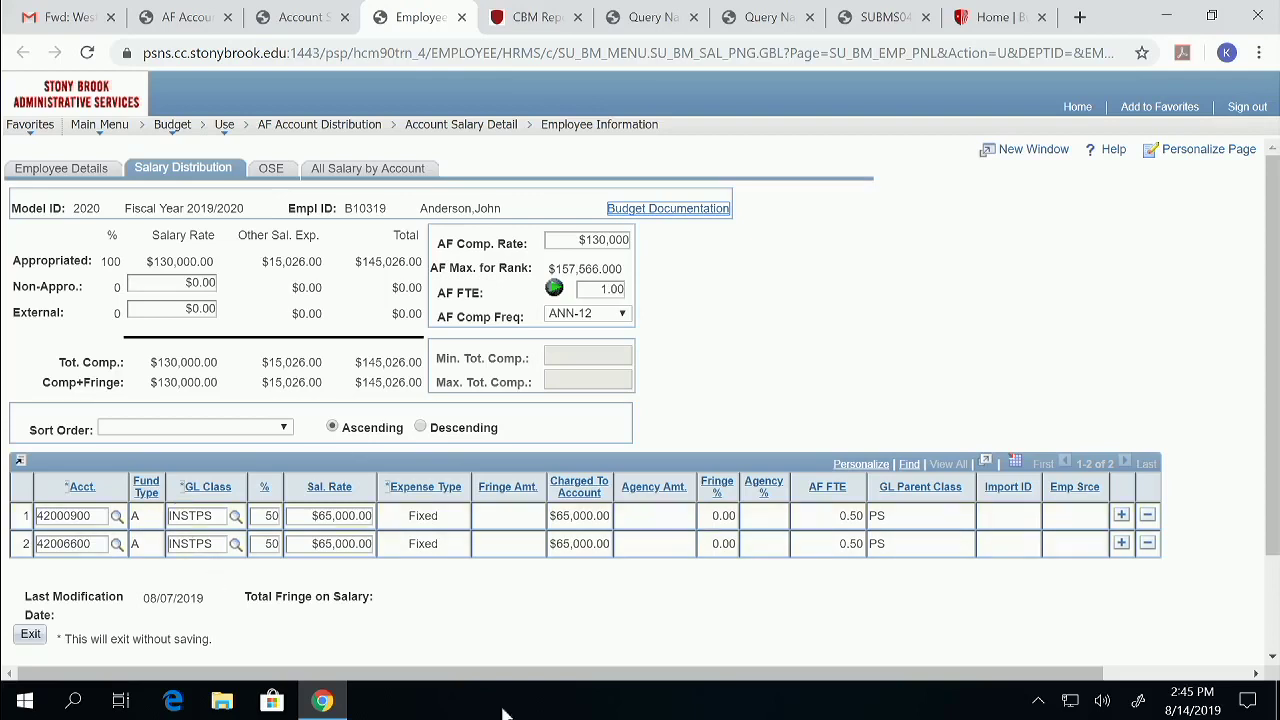
left_click_drag(558, 240, 632, 234)
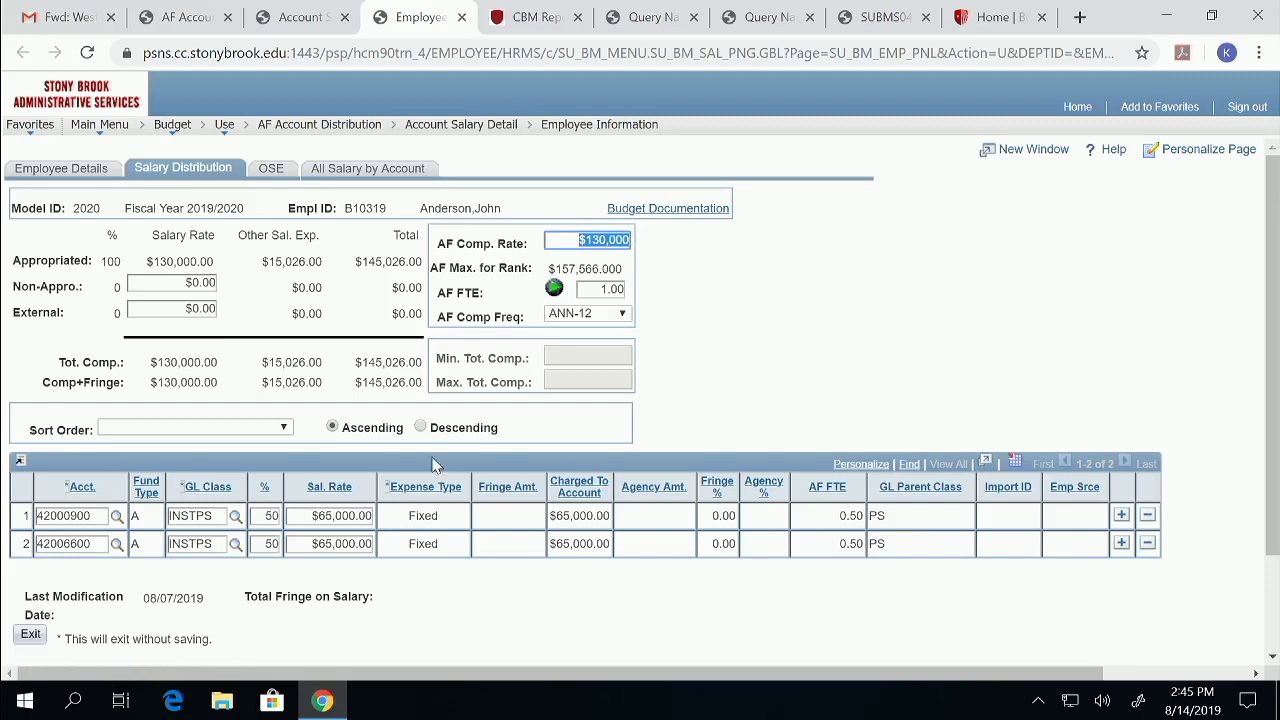
left_click(259, 516)
left_click_drag(259, 516, 283, 516)
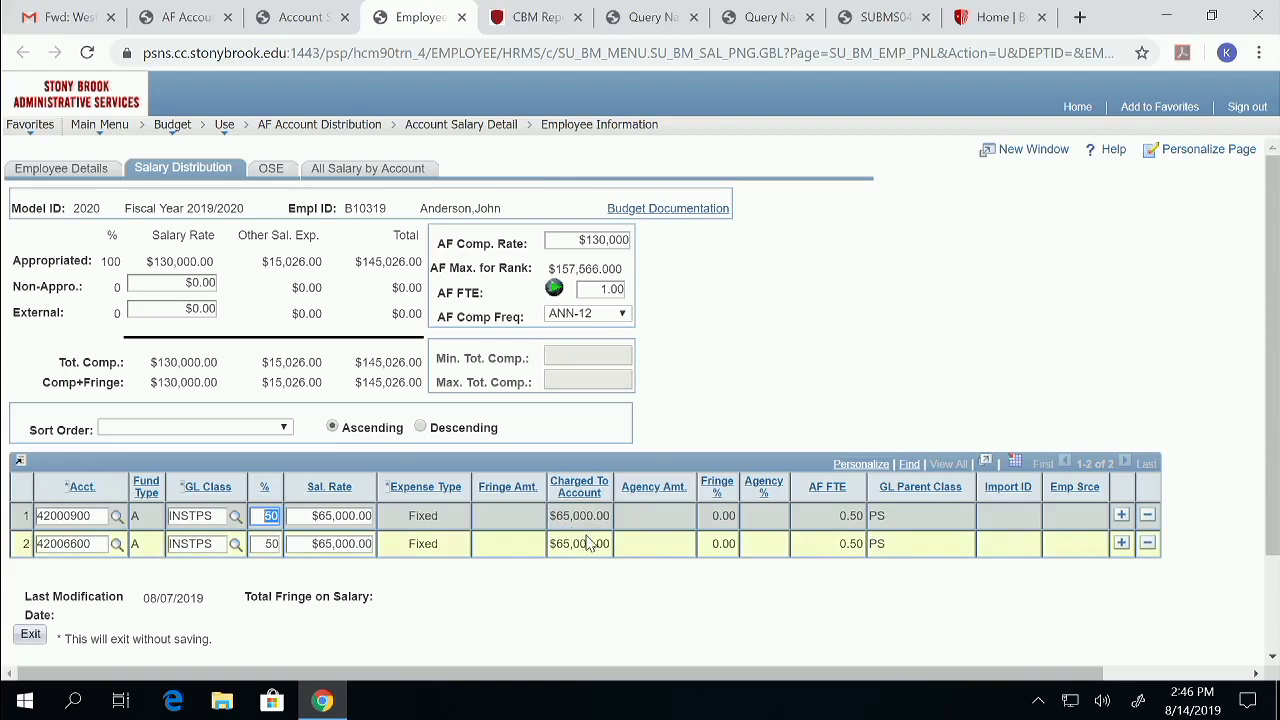
Show the employee's OSE entries, expanding all GL Classes and every account row under Additional Compensation and UUP Location Pay
left_click(272, 170)
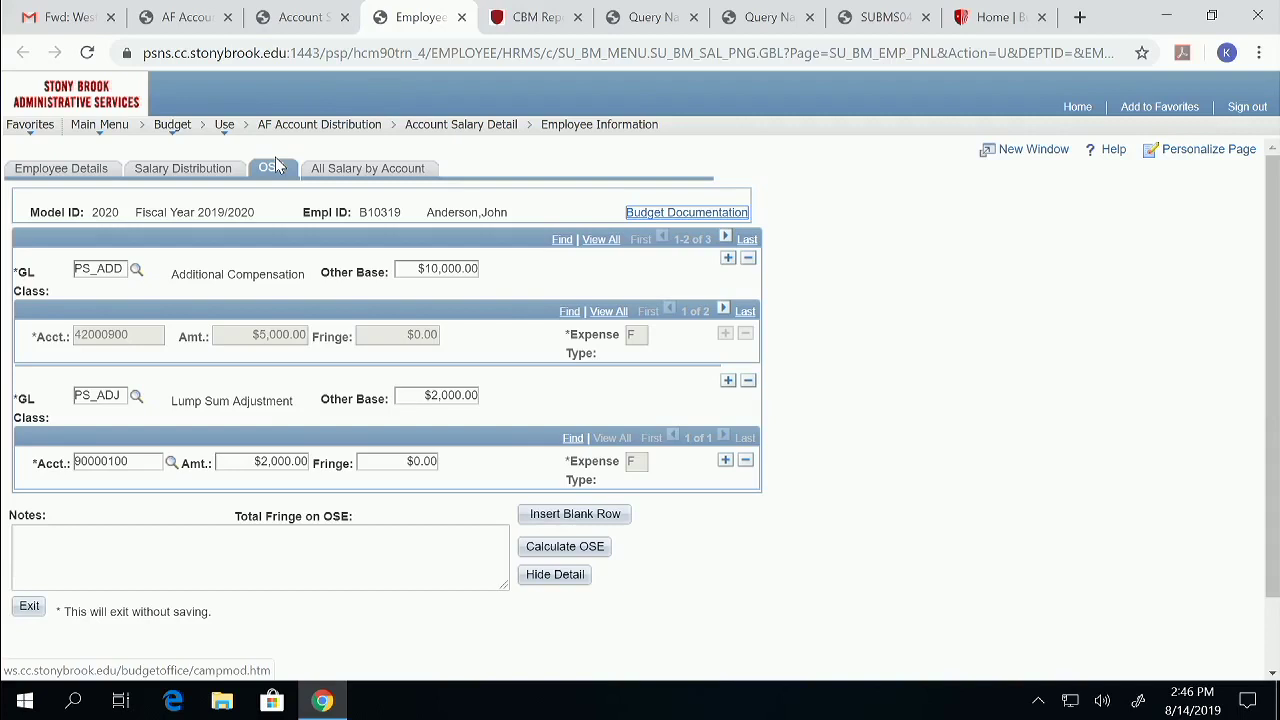
left_click(592, 243)
left_click(615, 316)
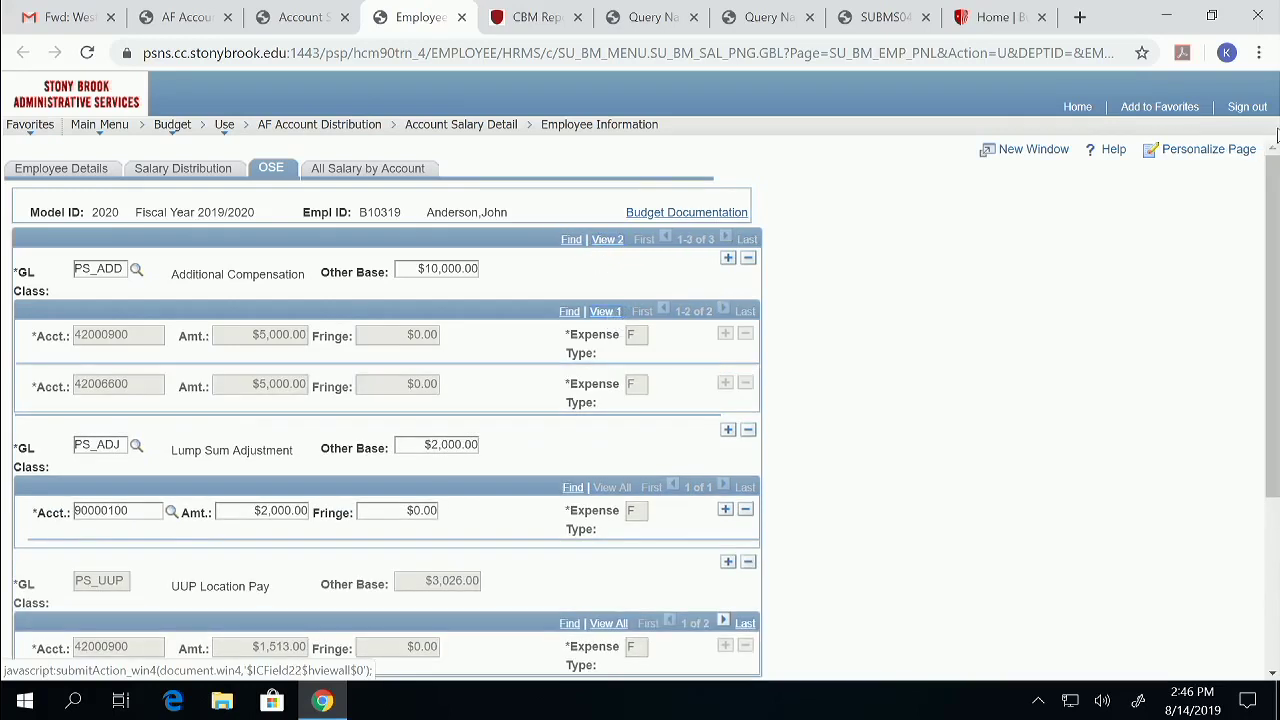
left_click_drag(1272, 240, 1272, 410)
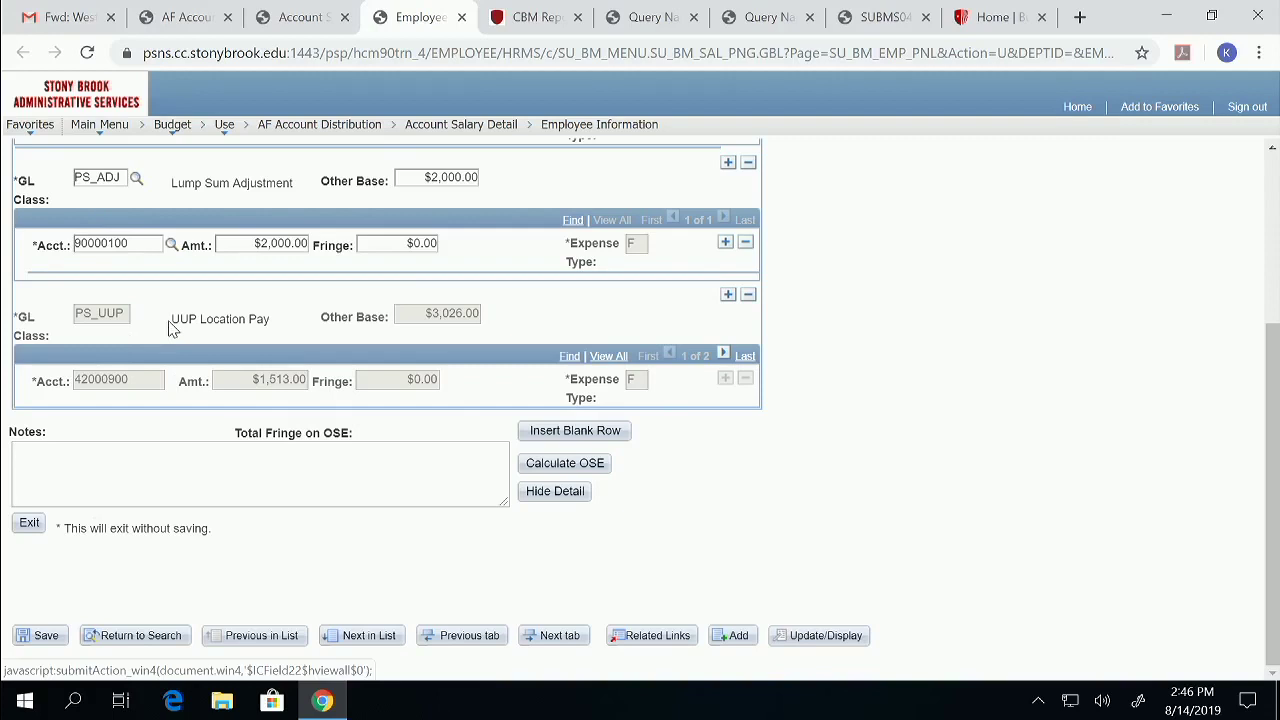
left_click(604, 357)
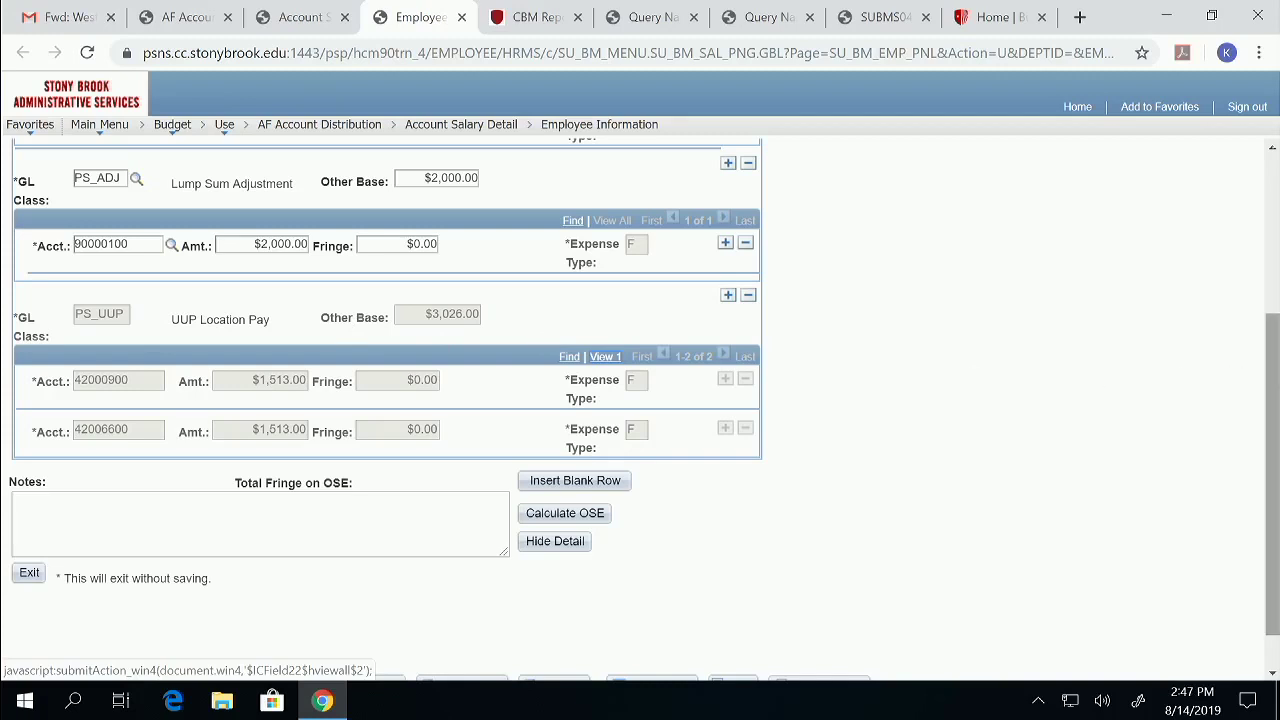
scroll(1272, 386, "up", 3)
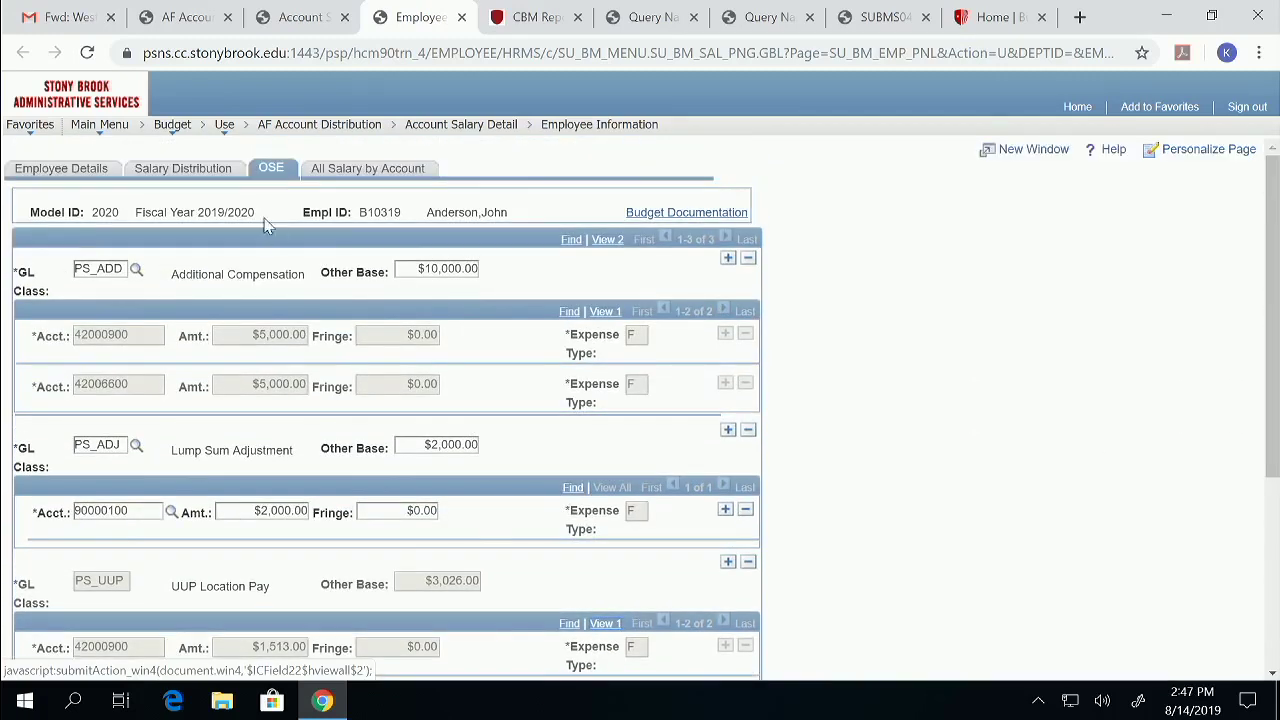
In Salary Distribution, set the first account row to 60 percent and the second account row to 40 percent
left_click(203, 171)
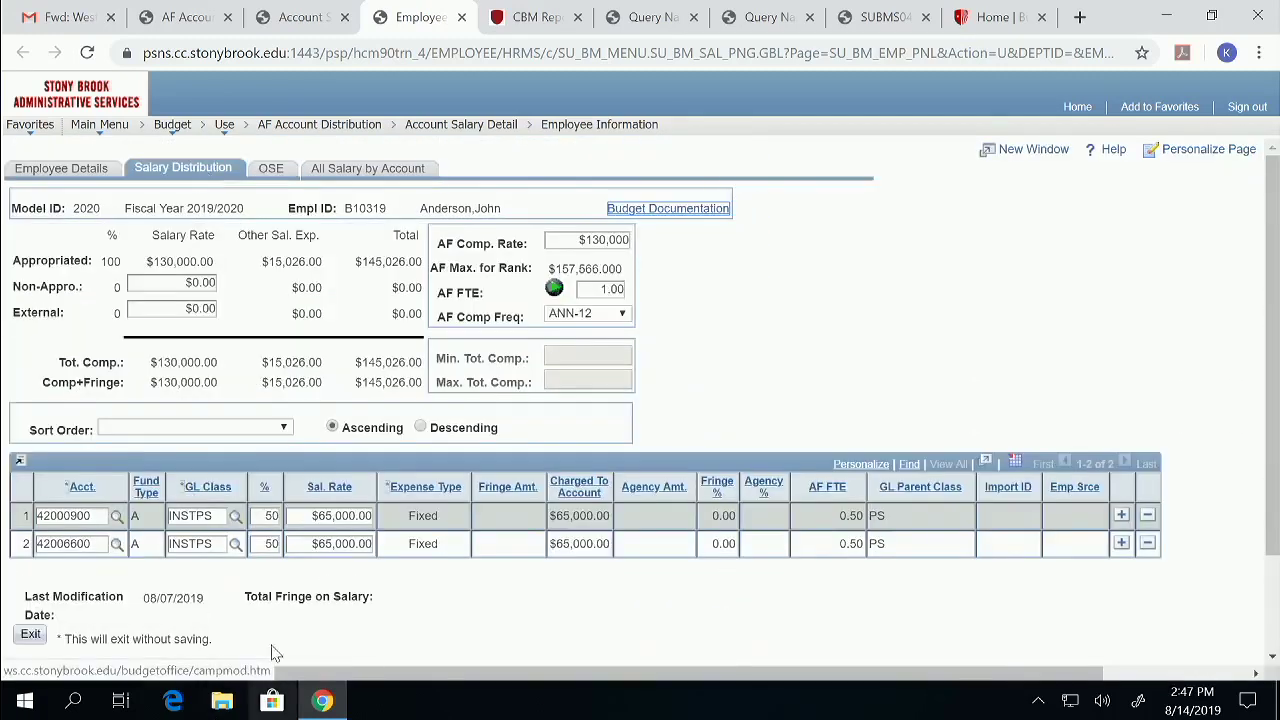
double_click(272, 516)
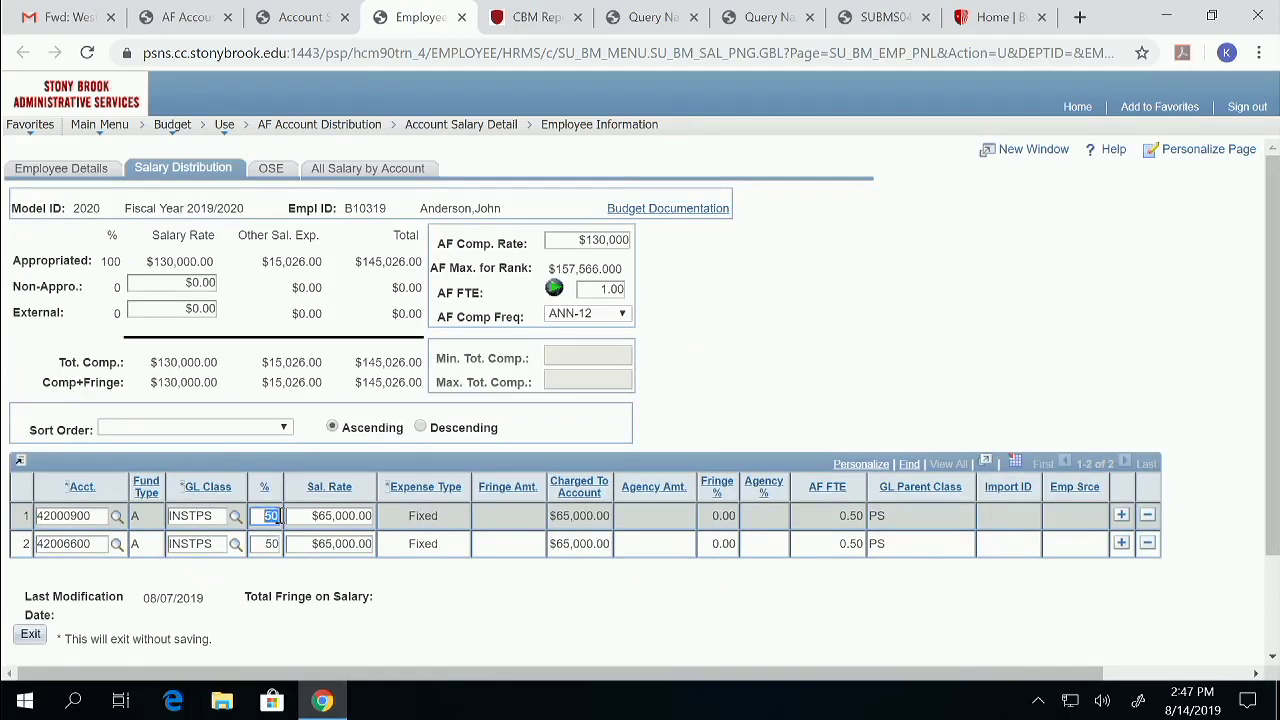
type("60")
left_click(260, 540)
double_click(272, 543)
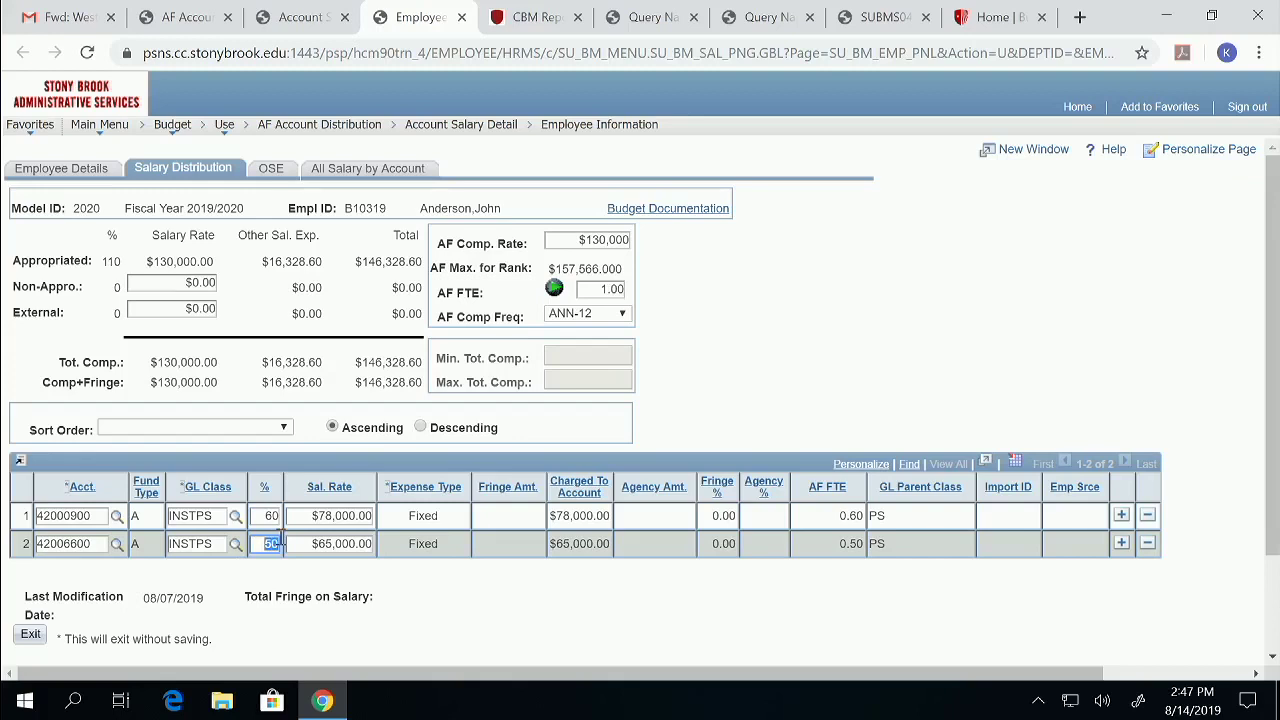
type("40")
key("Tab")
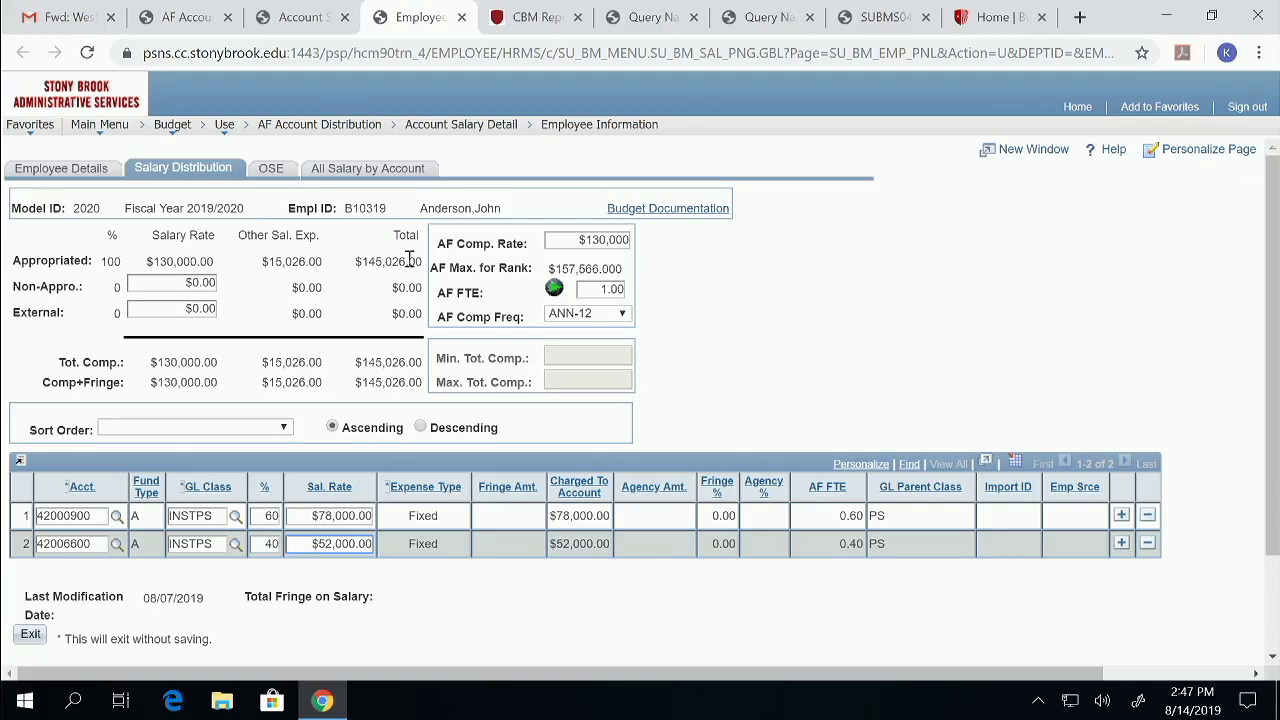
Review the account amounts for each GL Class on OSE and highlight the Additional Compensation's Other Base
left_click(270, 170)
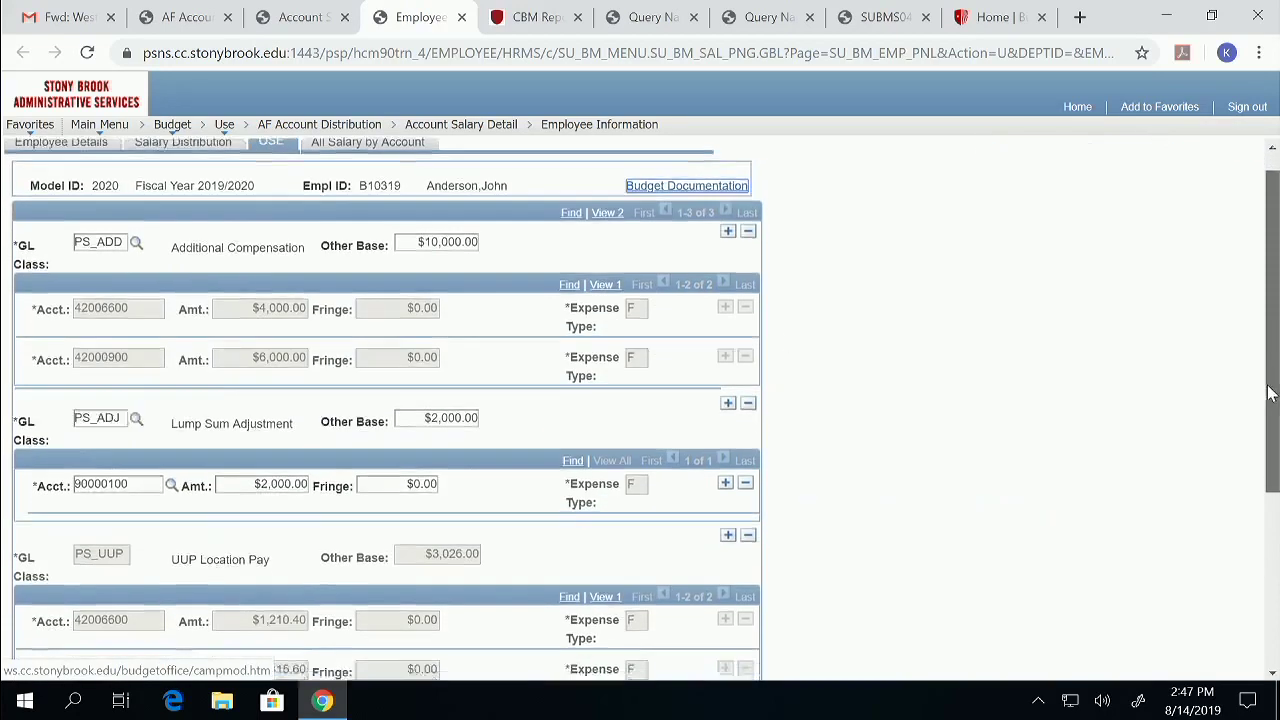
left_click_drag(1276, 357, 1276, 547)
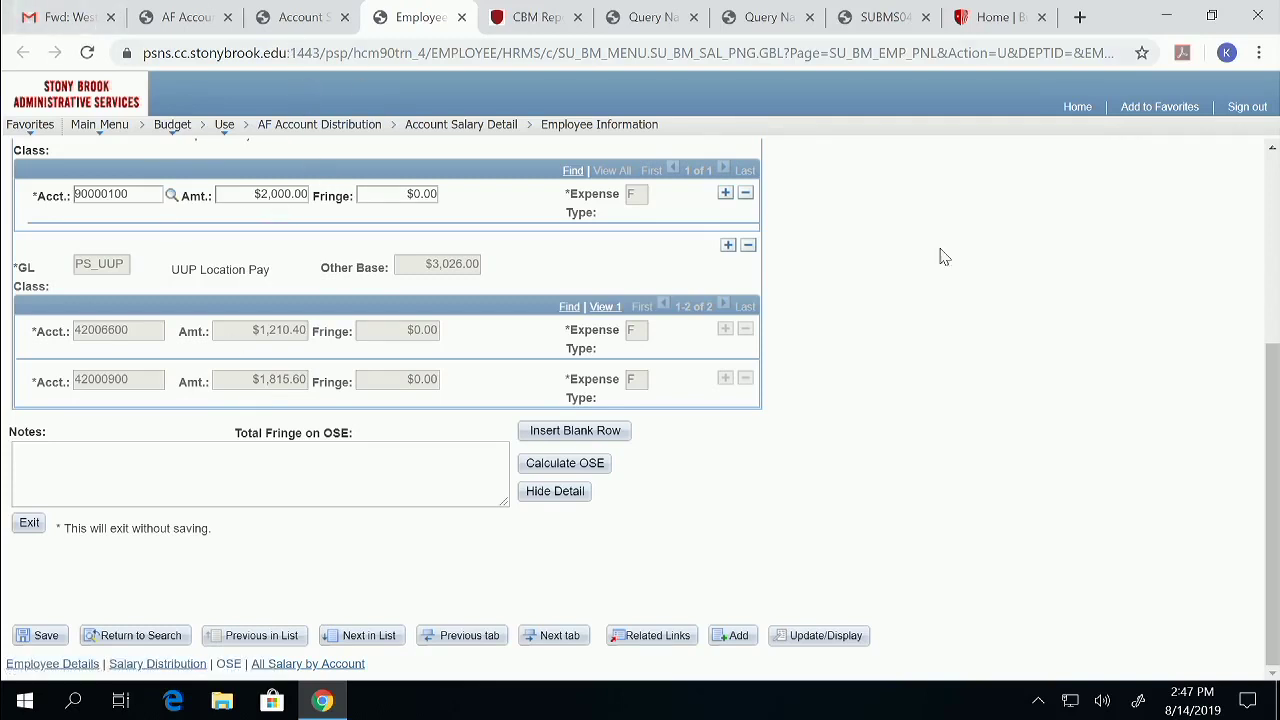
left_click_drag(1276, 424, 1276, 234)
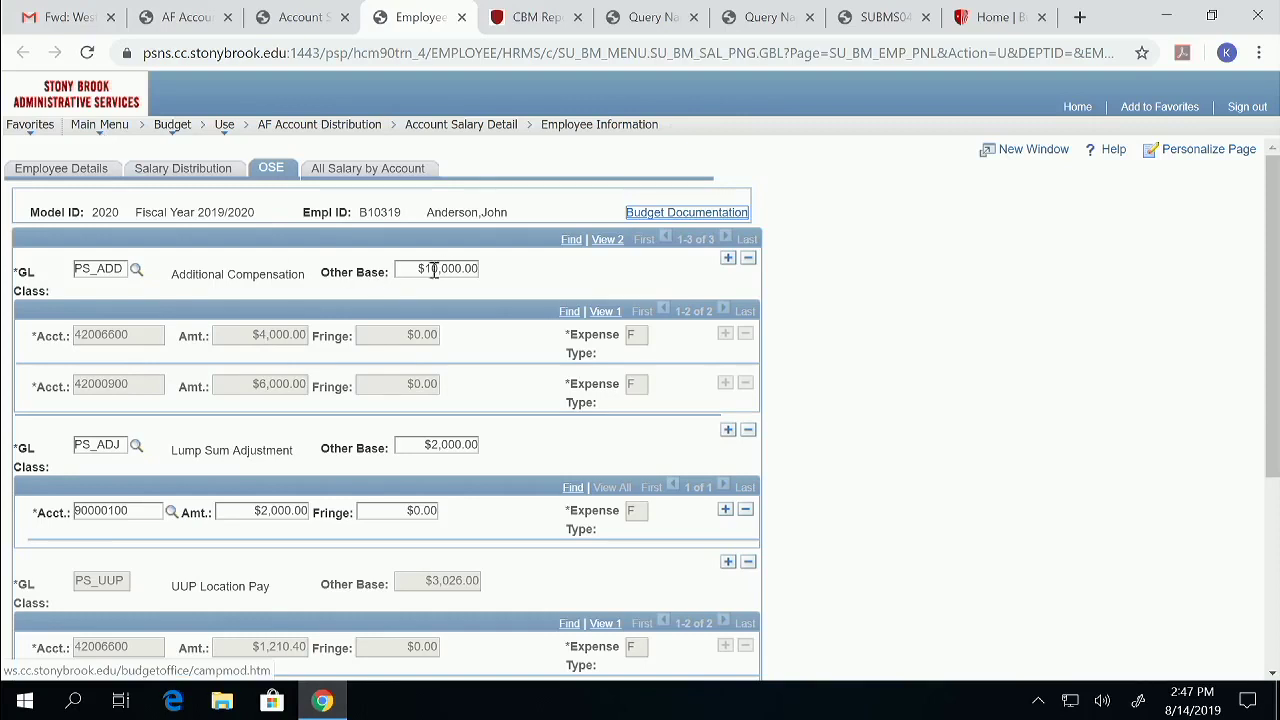
left_click_drag(417, 268, 478, 268)
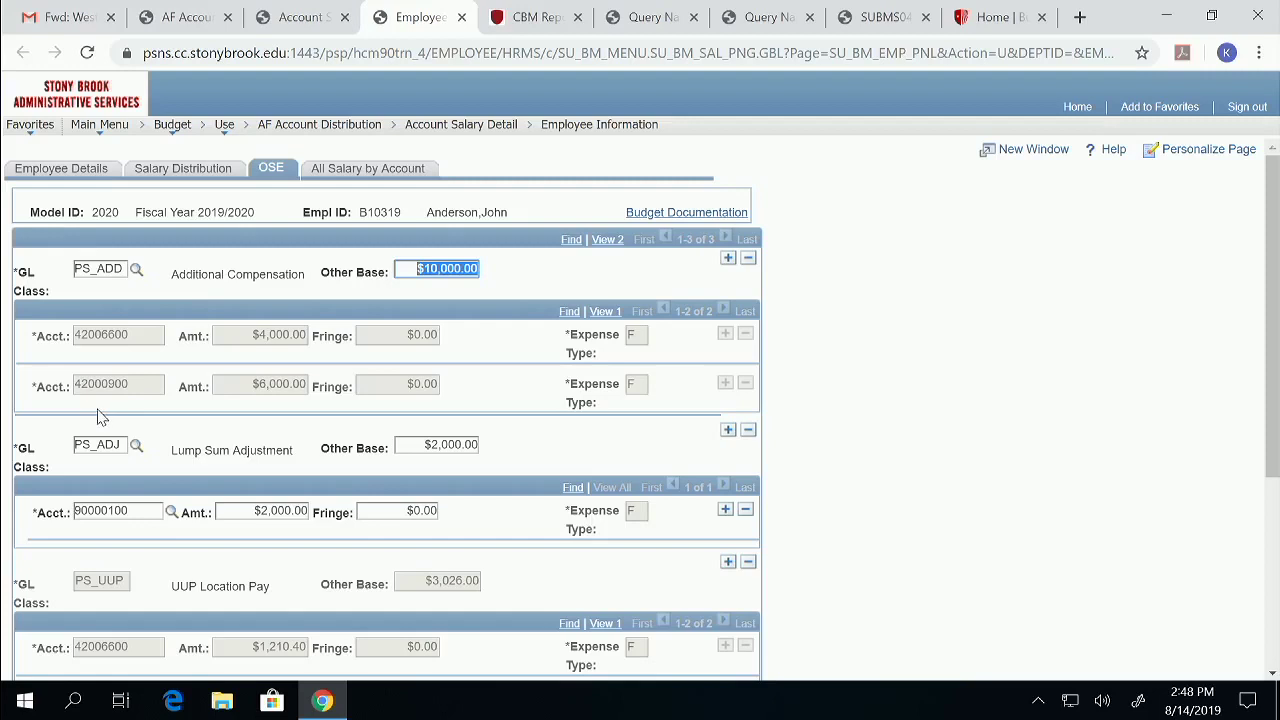
Look up the GL Class choices for the Additional Compensation entry without changing it, and highlight its Other Base again
left_click(136, 272)
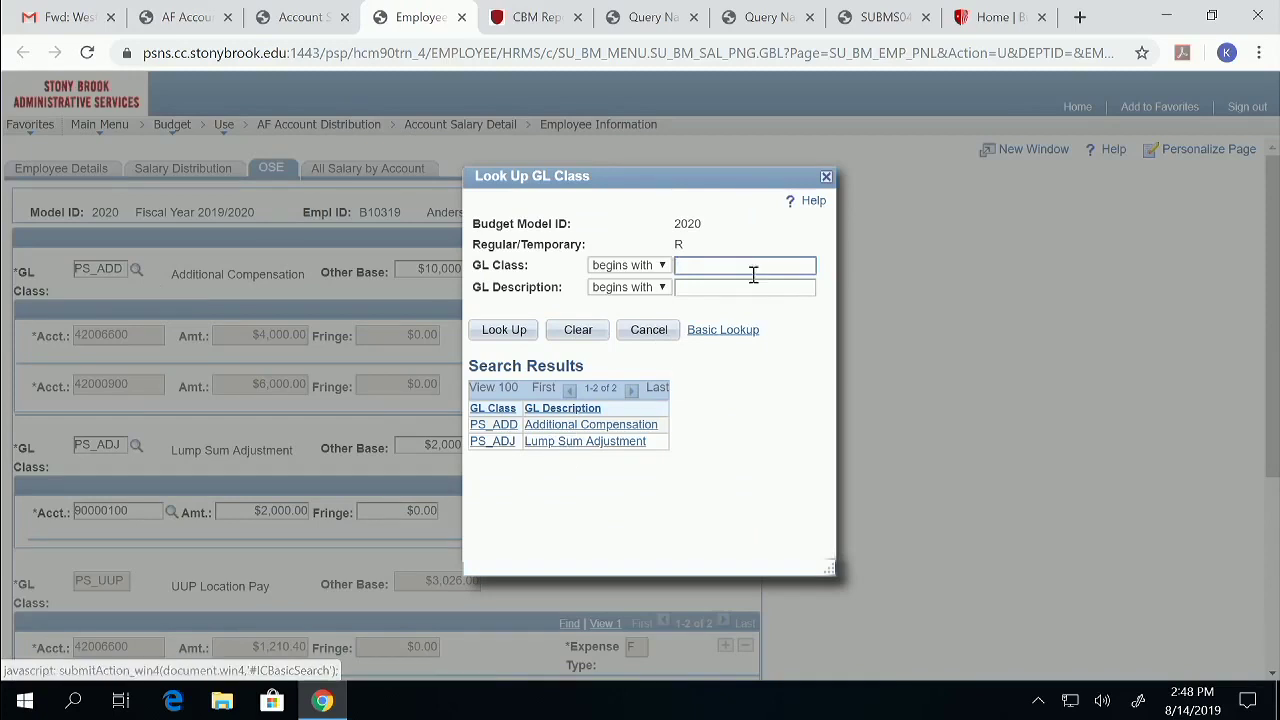
left_click(654, 332)
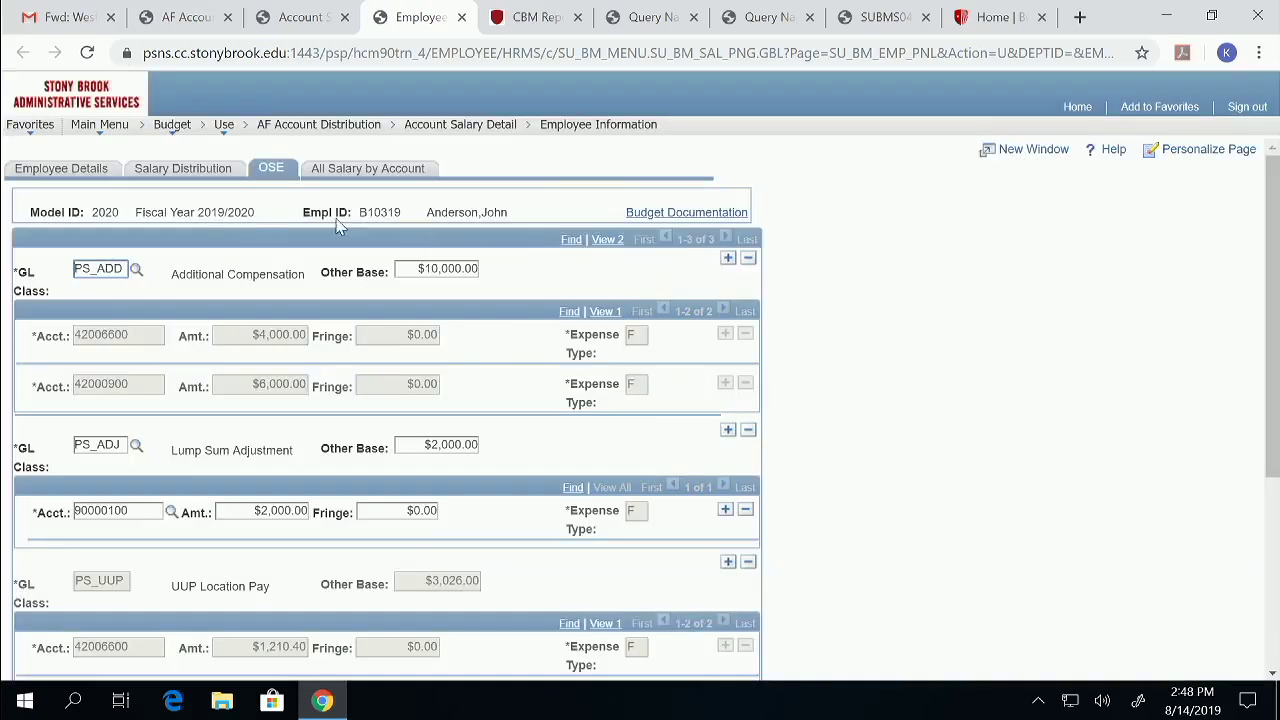
left_click_drag(420, 274, 490, 278)
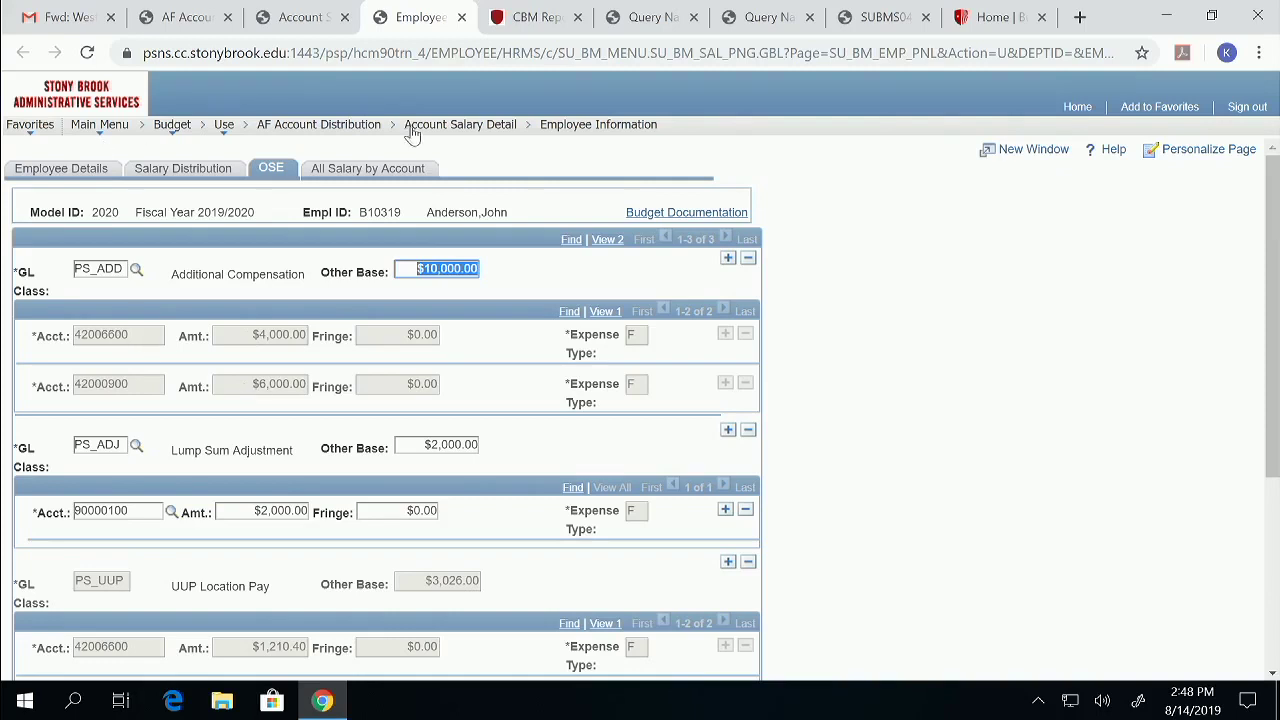
Examine the Lump Sum Adjustment entry, highlighting its account, Fringe and Other Base values
scroll(1272, 345, "down", 2)
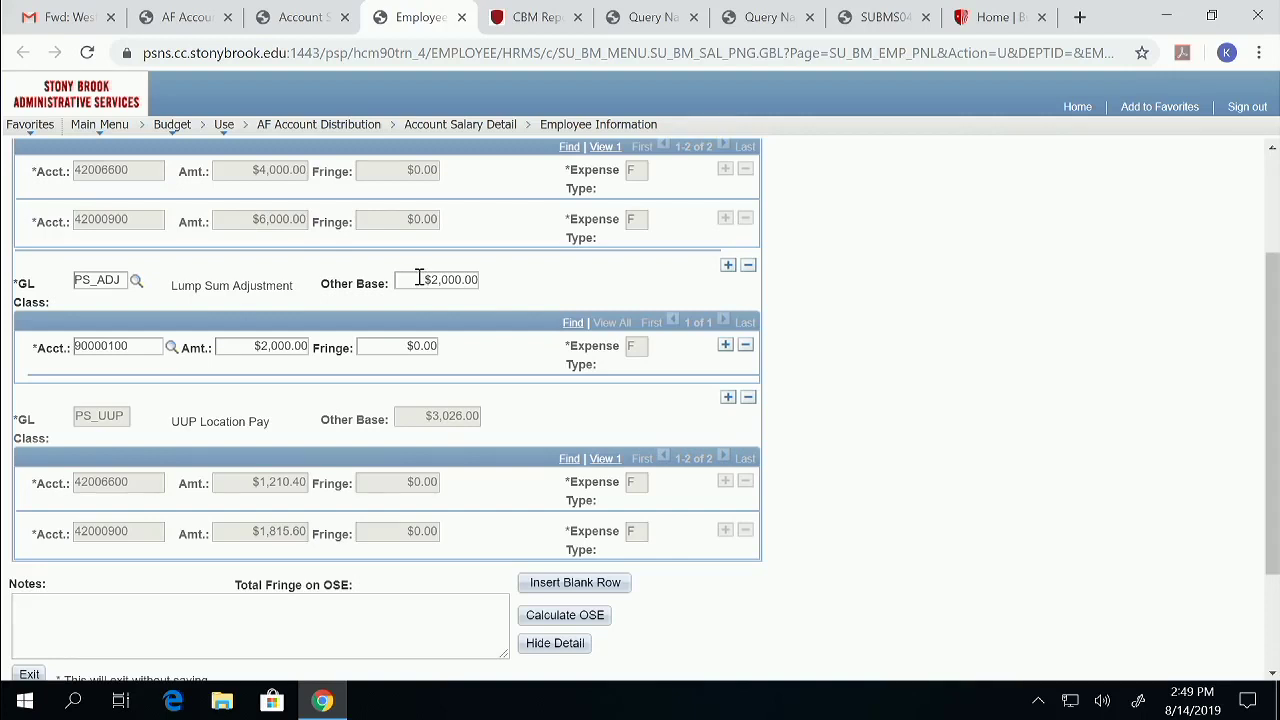
left_click_drag(150, 346, 68, 355)
left_click(402, 346)
left_click_drag(402, 346, 436, 347)
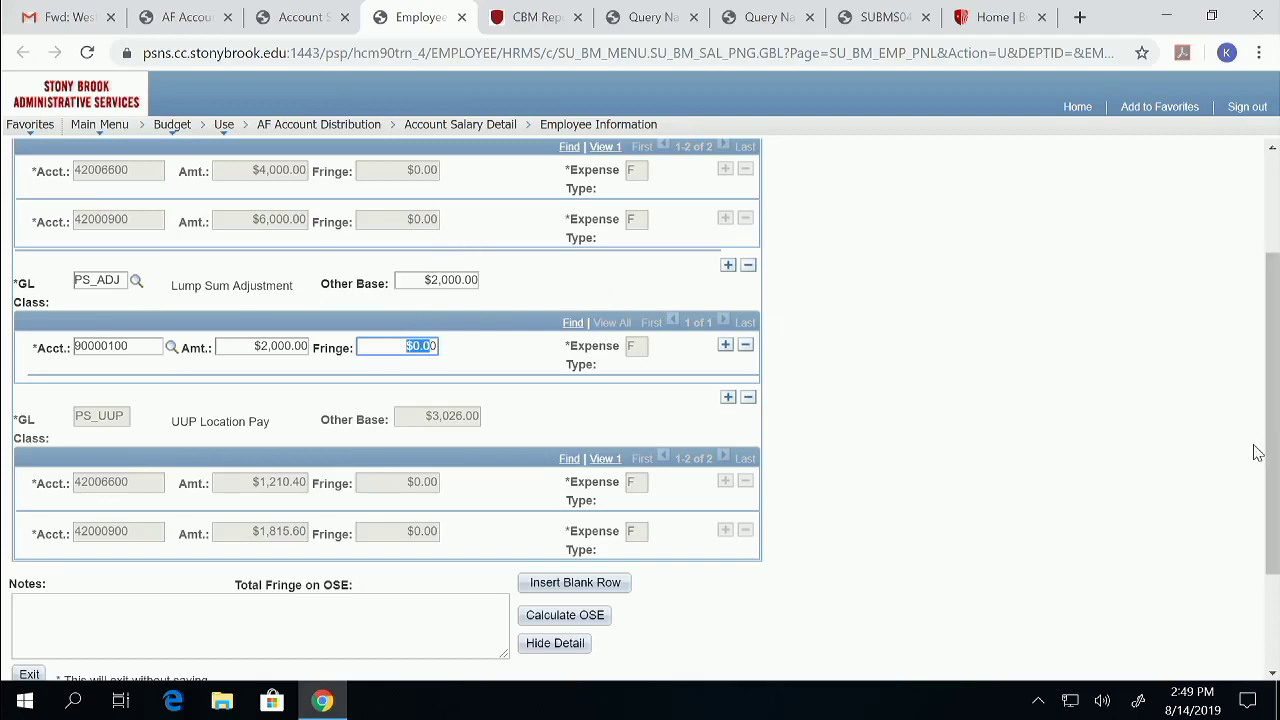
left_click_drag(1274, 447, 1274, 428)
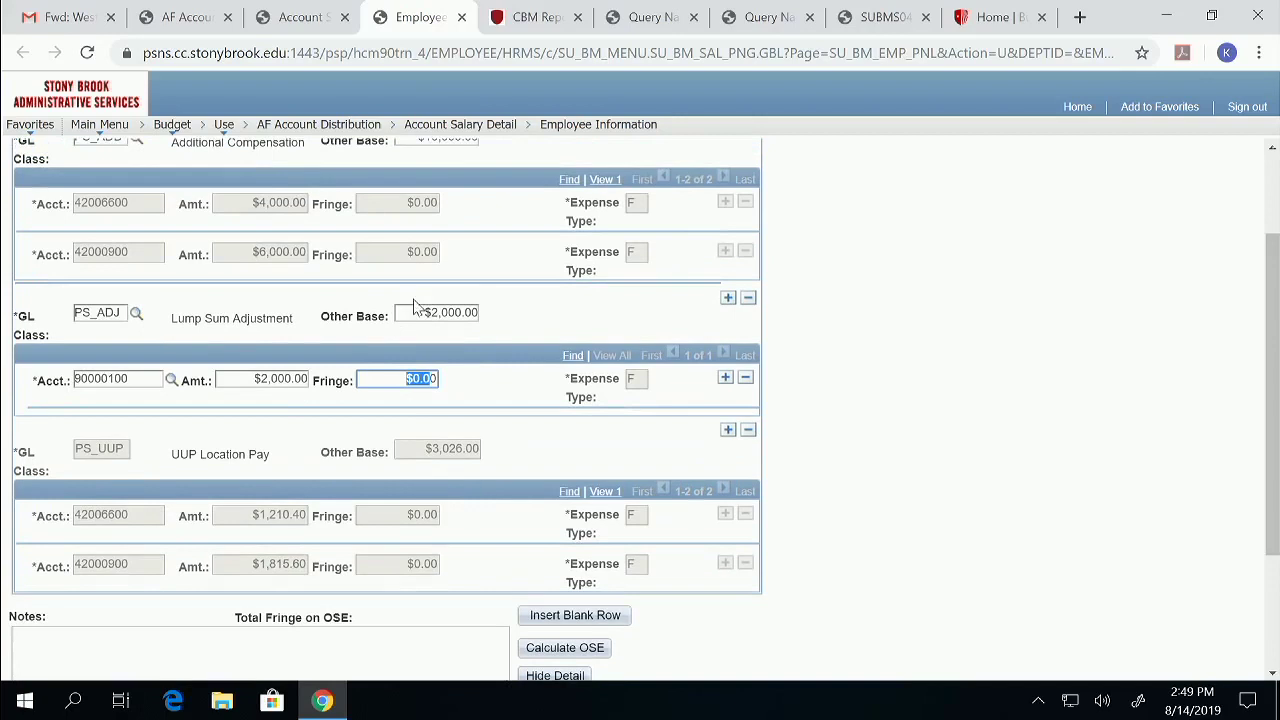
left_click_drag(418, 312, 466, 312)
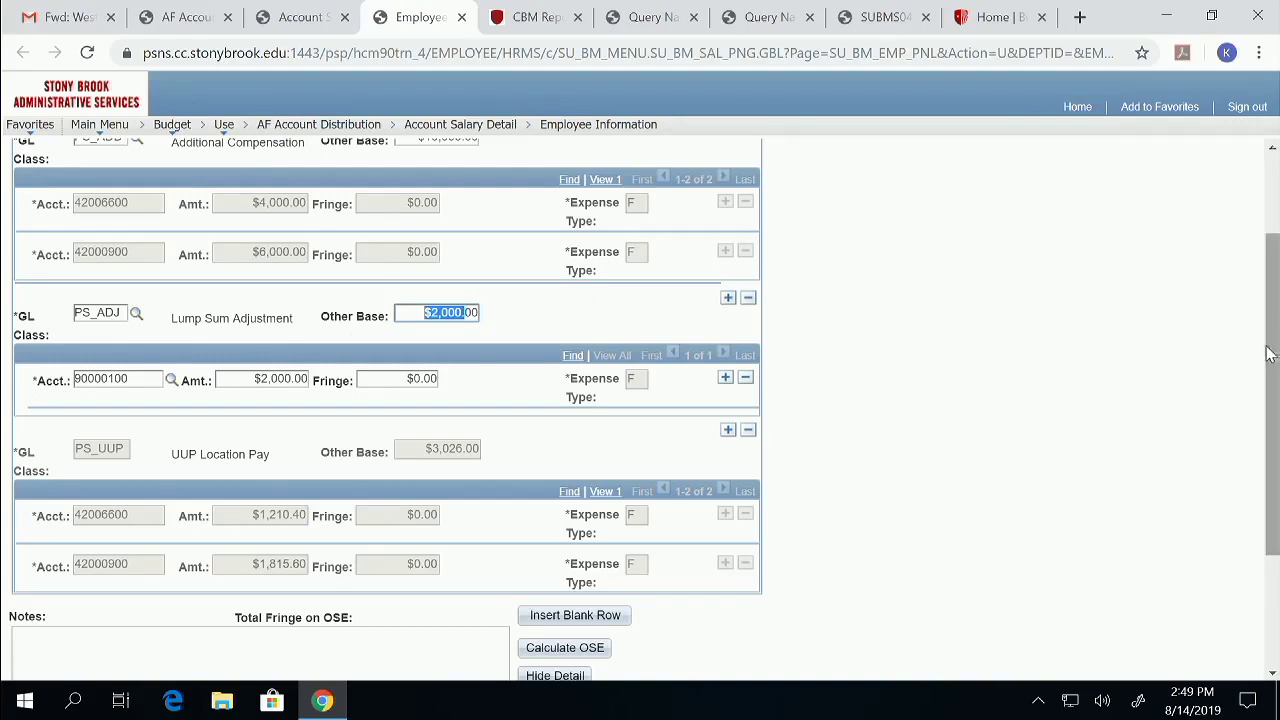
left_click_drag(1266, 354, 1277, 248)
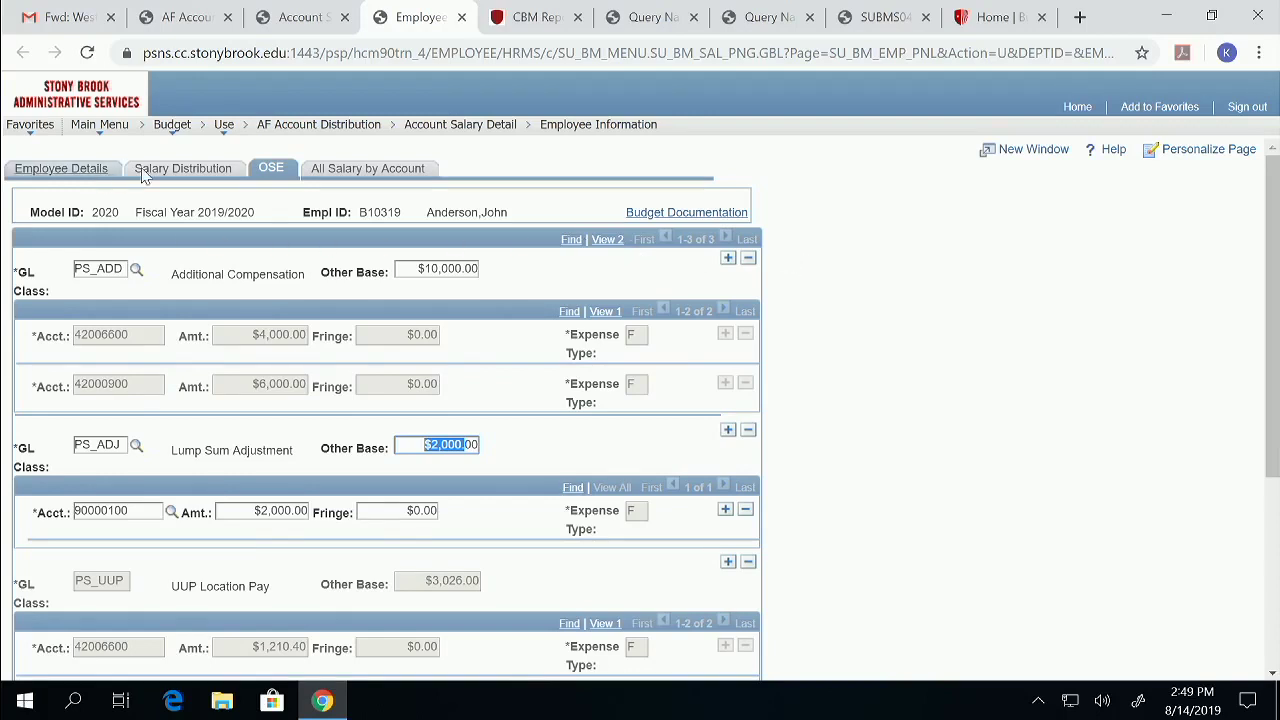
Revisit the employee's Salary Distribution and Employee Details, and select the AF Comp. Rate in Salary Distribution
left_click(175, 170)
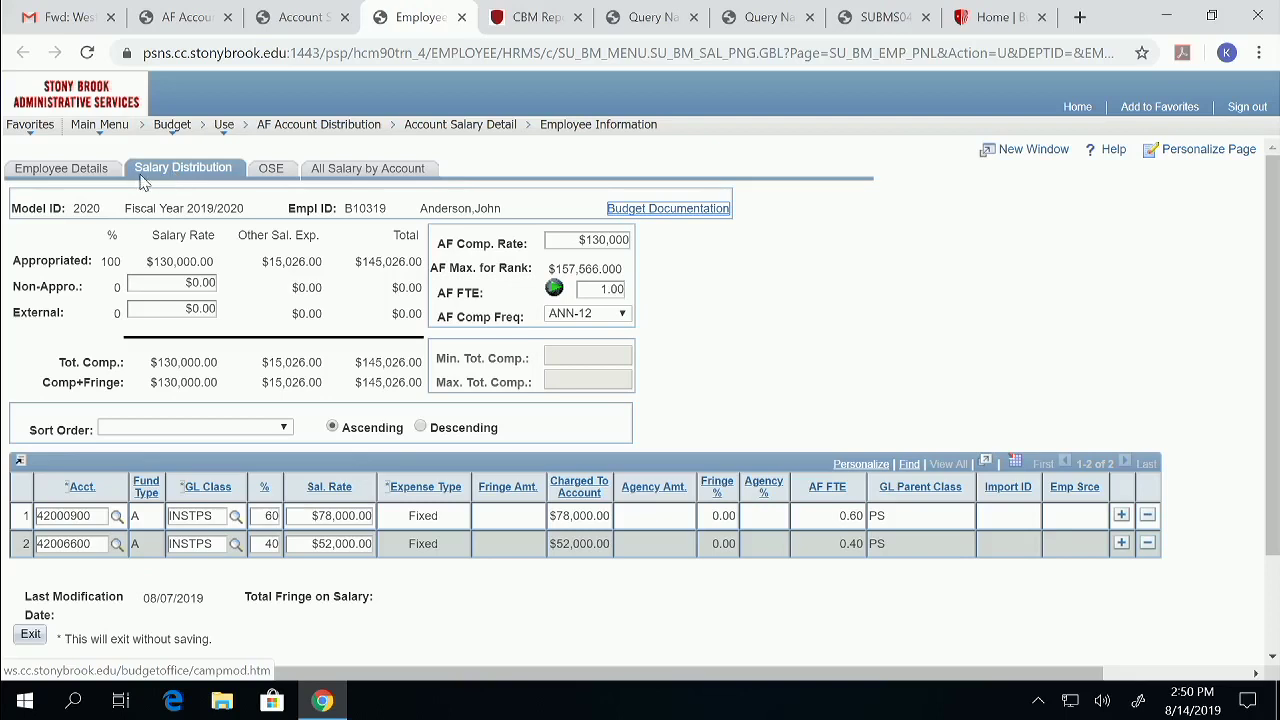
left_click(64, 170)
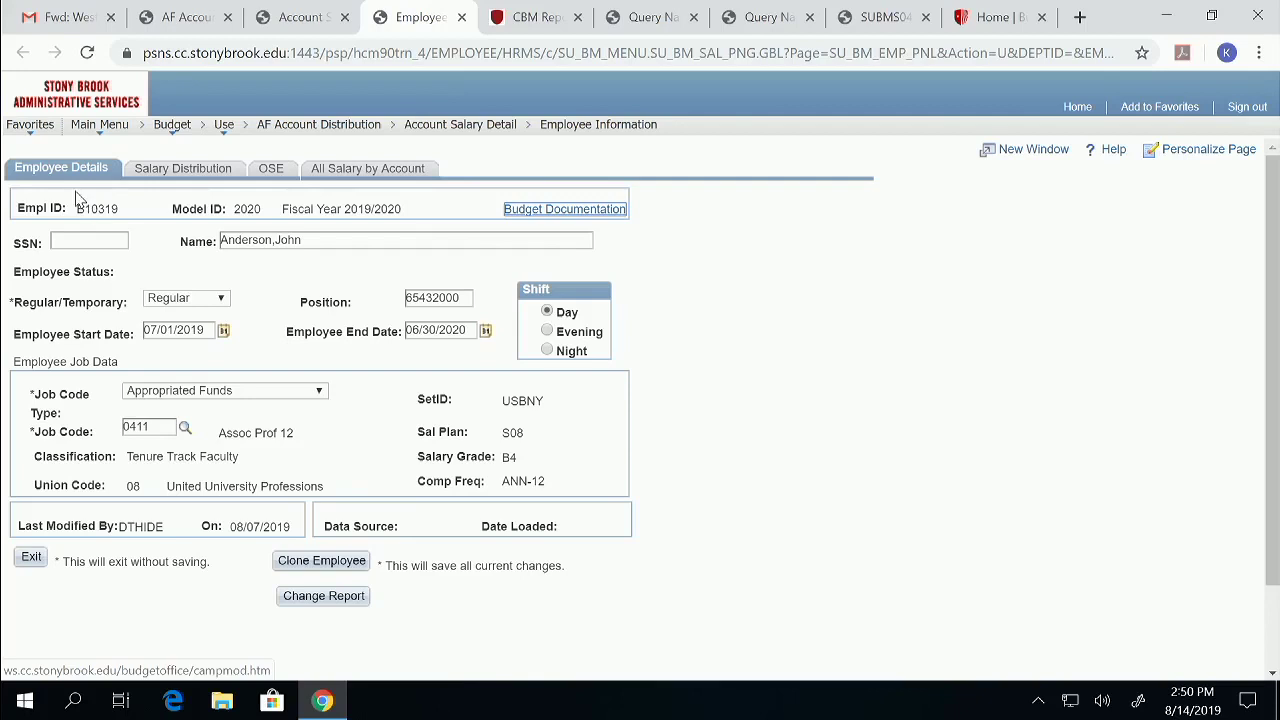
left_click(171, 172)
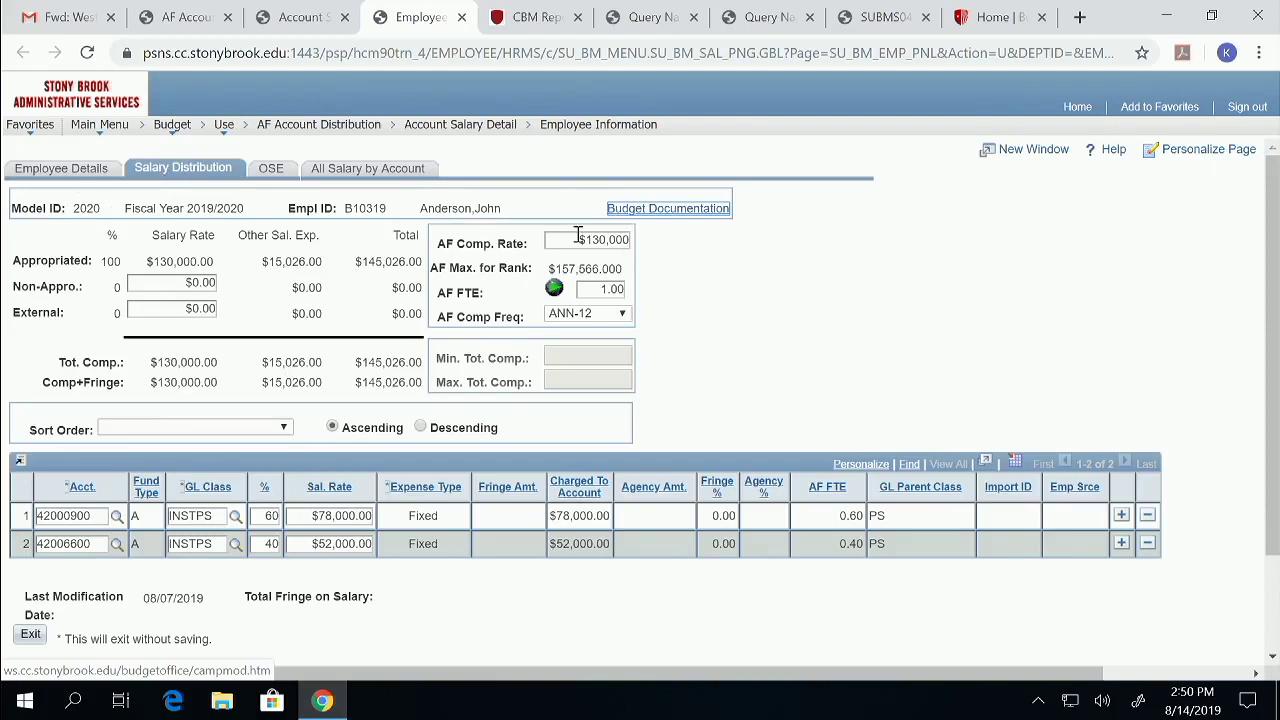
left_click_drag(578, 239, 631, 235)
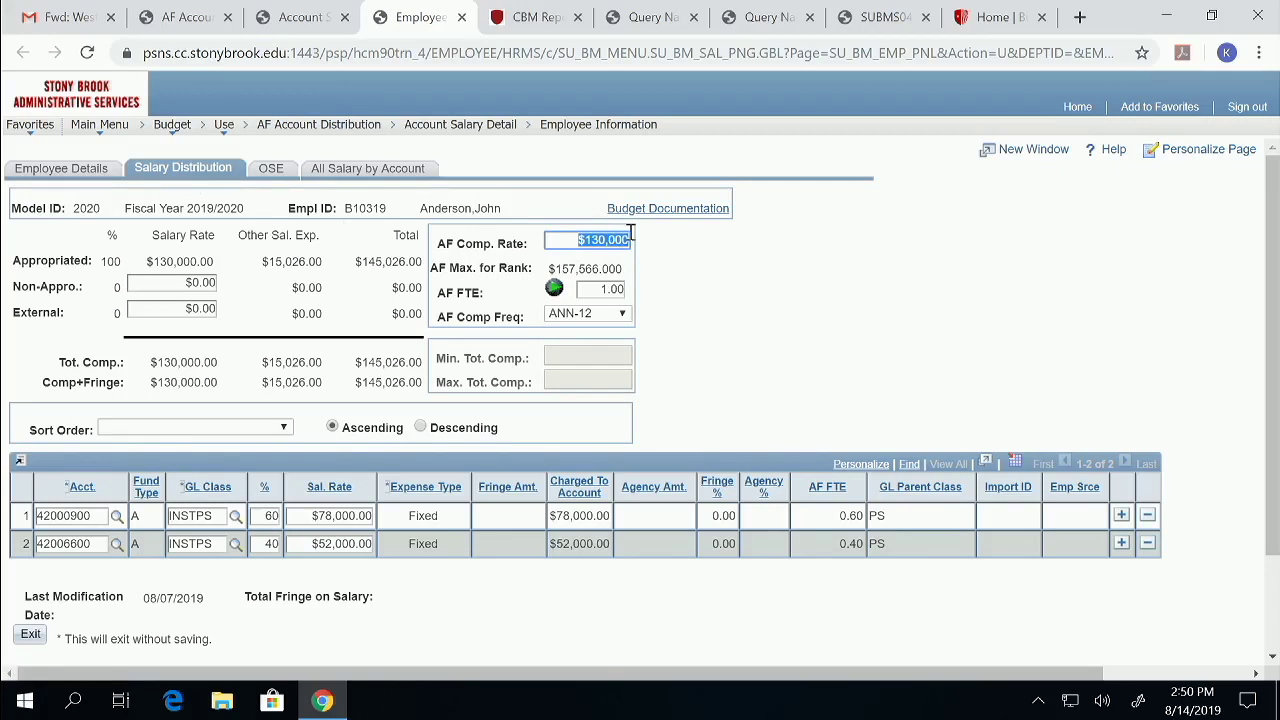
Set the employee's AF Comp. Rate and AF FTE to 0 in the Salary Distribution
type("0")
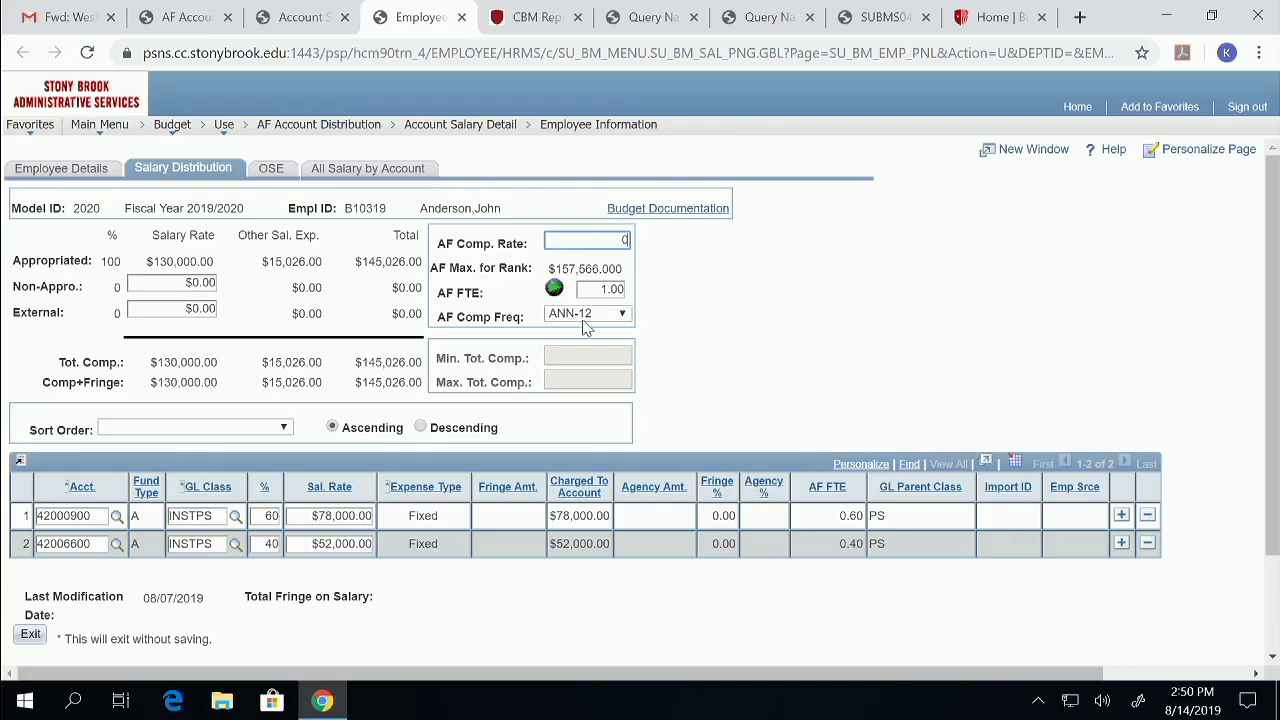
left_click_drag(591, 288, 630, 293)
type("0")
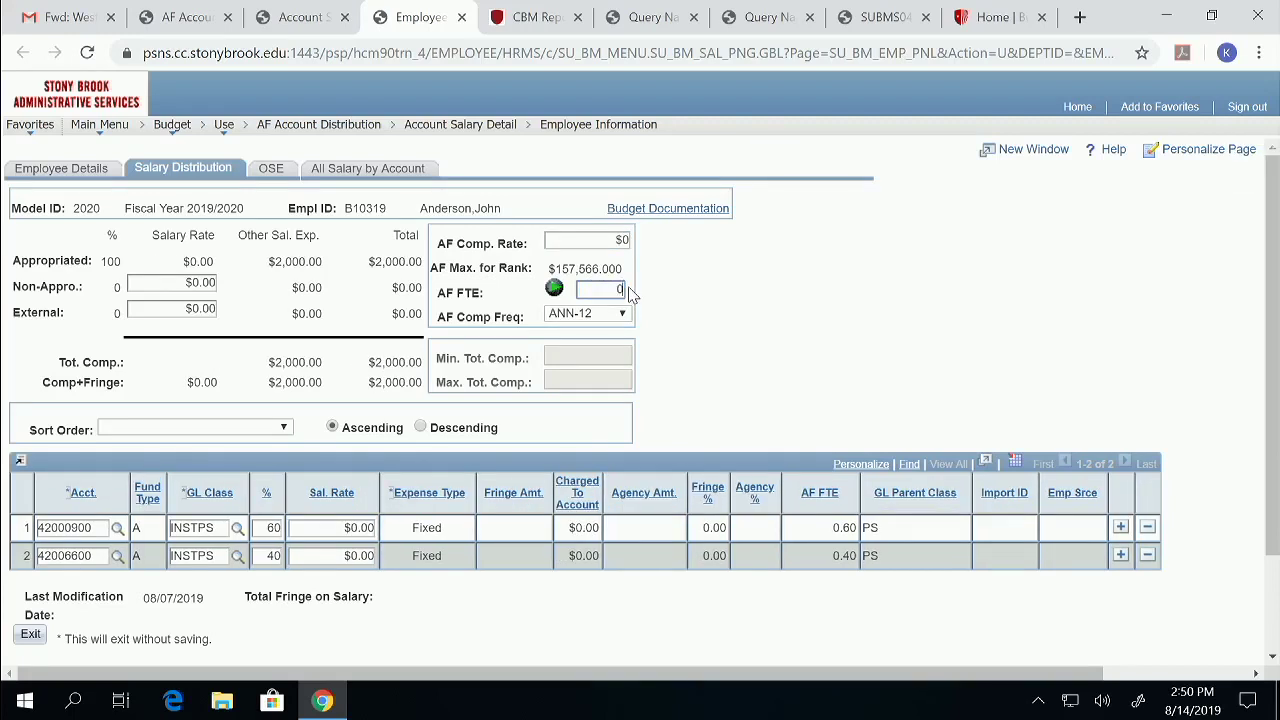
Set the distribution percentage of both INSTPS account rows to 0
left_click(265, 528)
left_click_drag(265, 528, 284, 530)
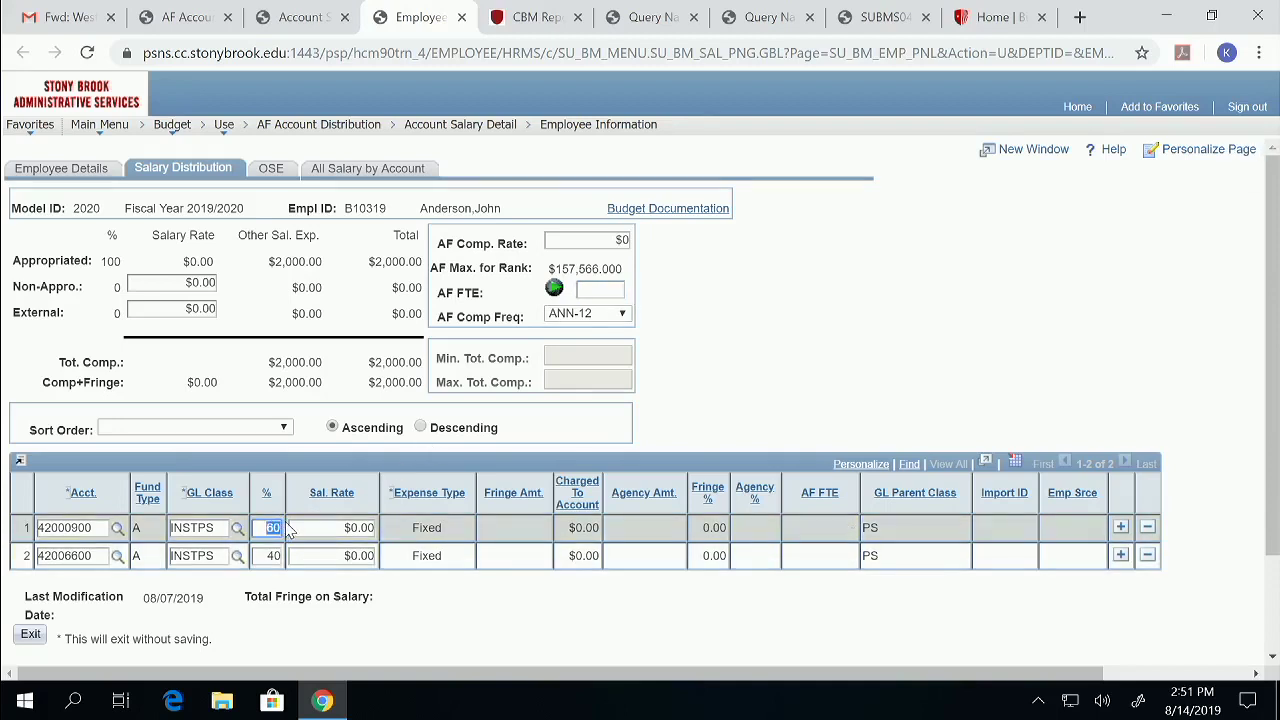
type("0")
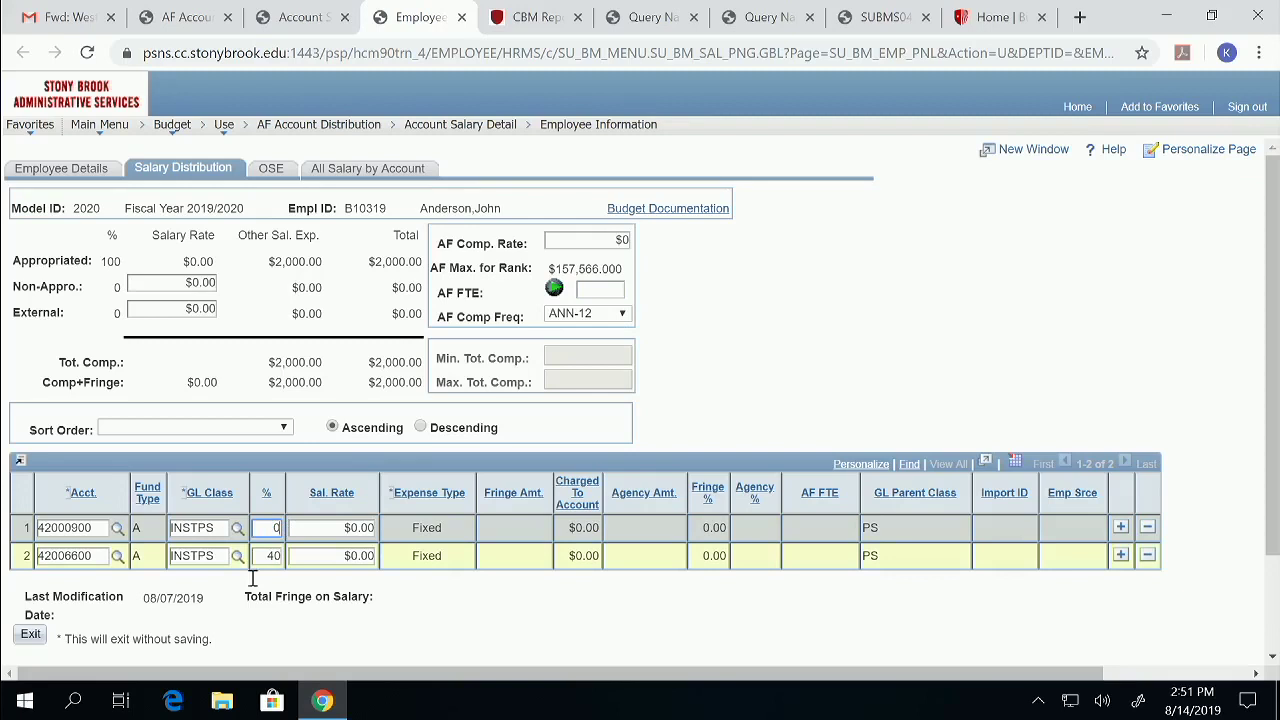
left_click_drag(262, 556, 284, 553)
type("0")
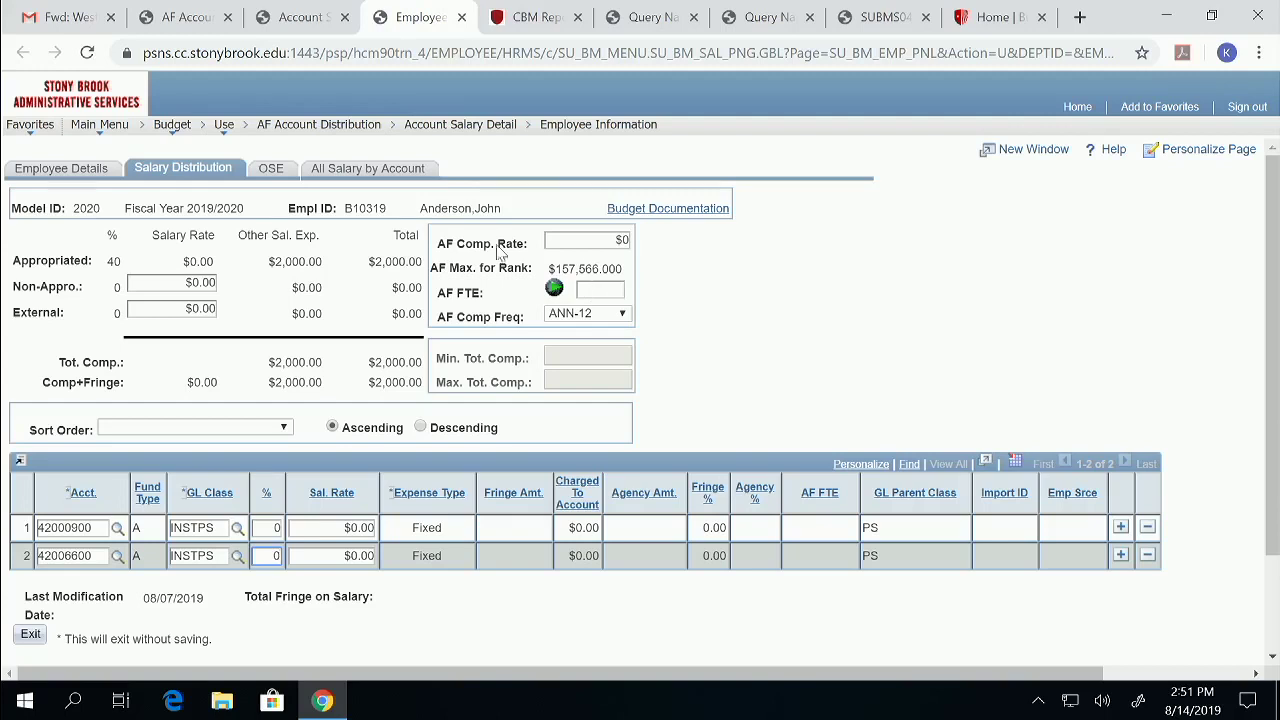
Review the employee's OSE entries and the All Salary by Account breakdown
left_click(271, 170)
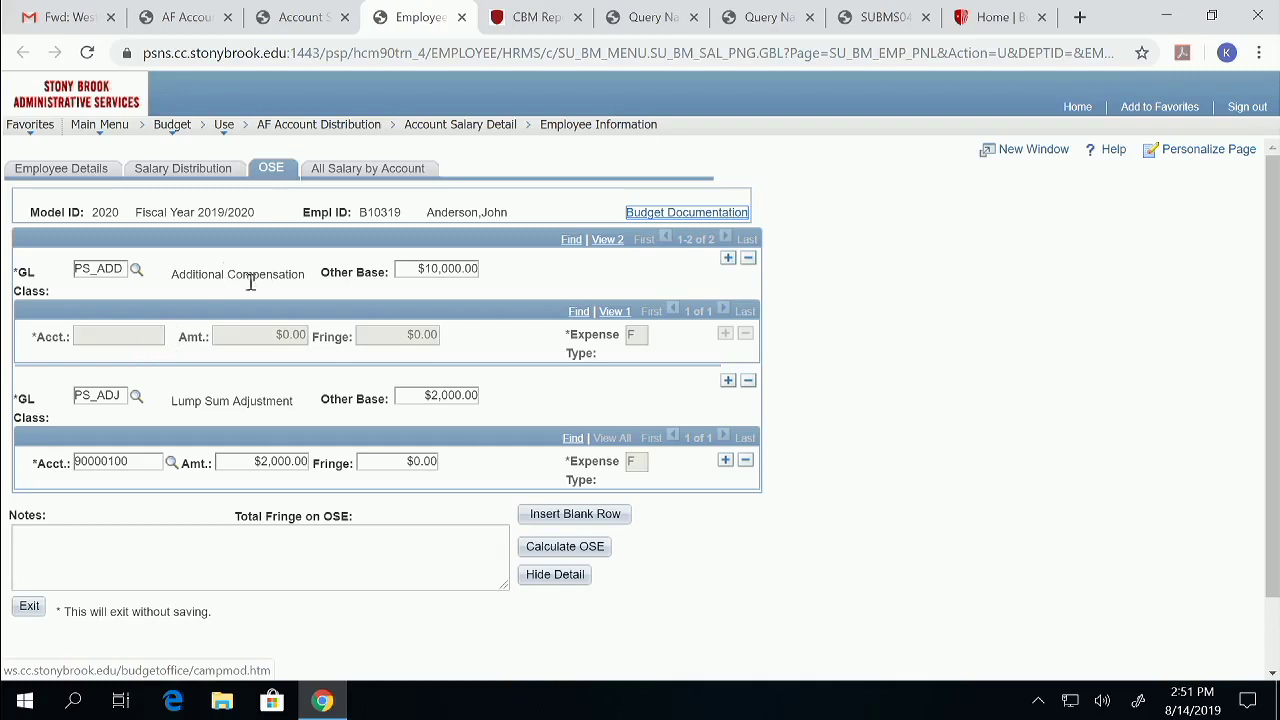
left_click(614, 313)
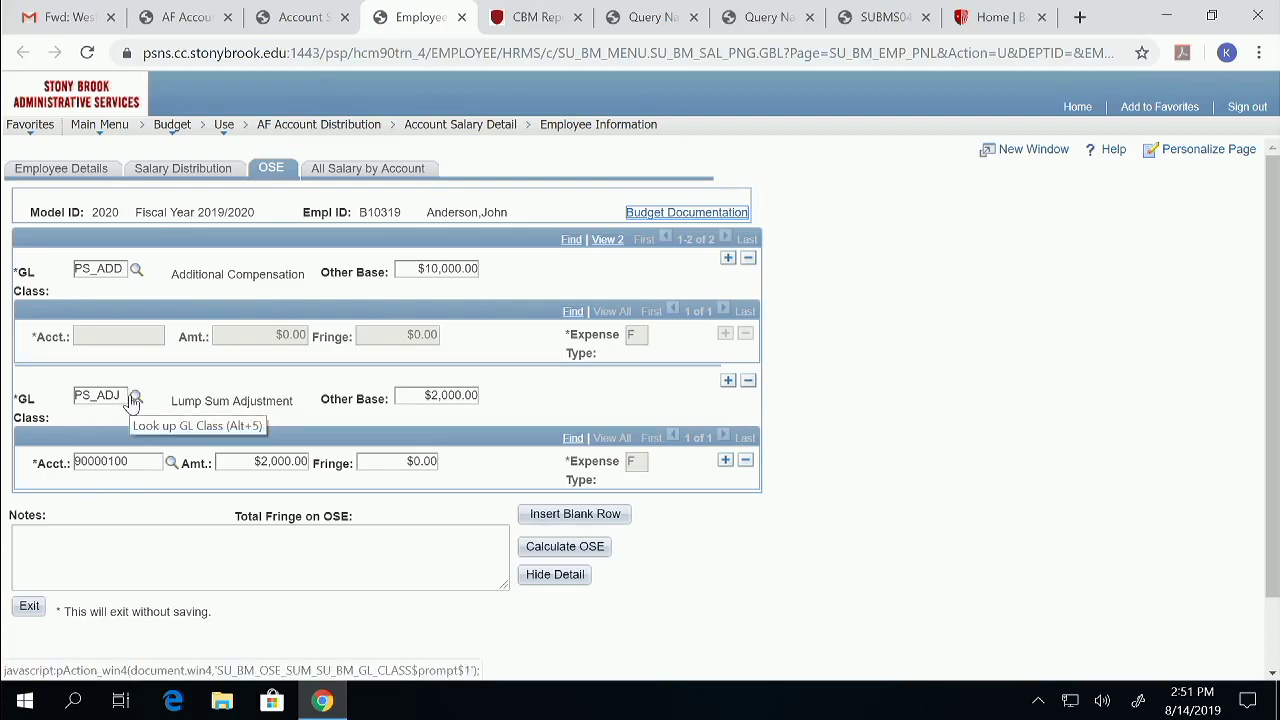
left_click(350, 172)
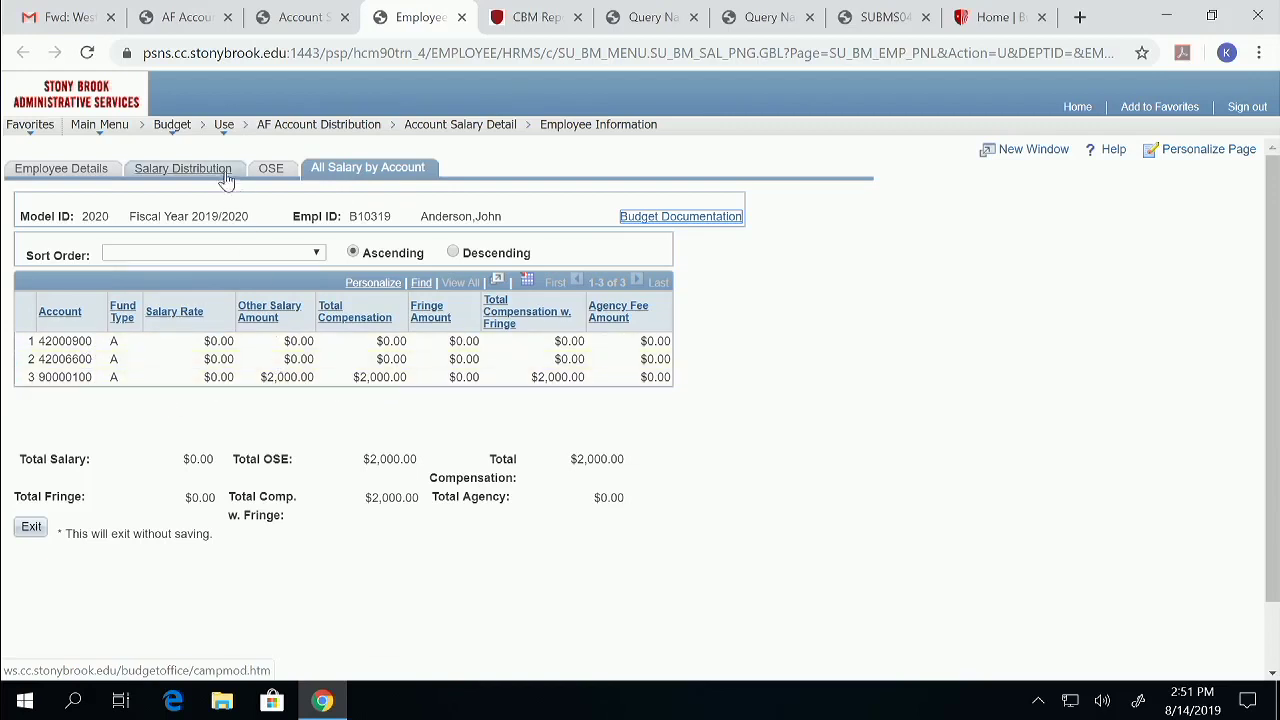
On OSE, zero the Lump Sum Adjustment's Other Base and Amt. and the Additional Compensation's Other Base
left_click(268, 170)
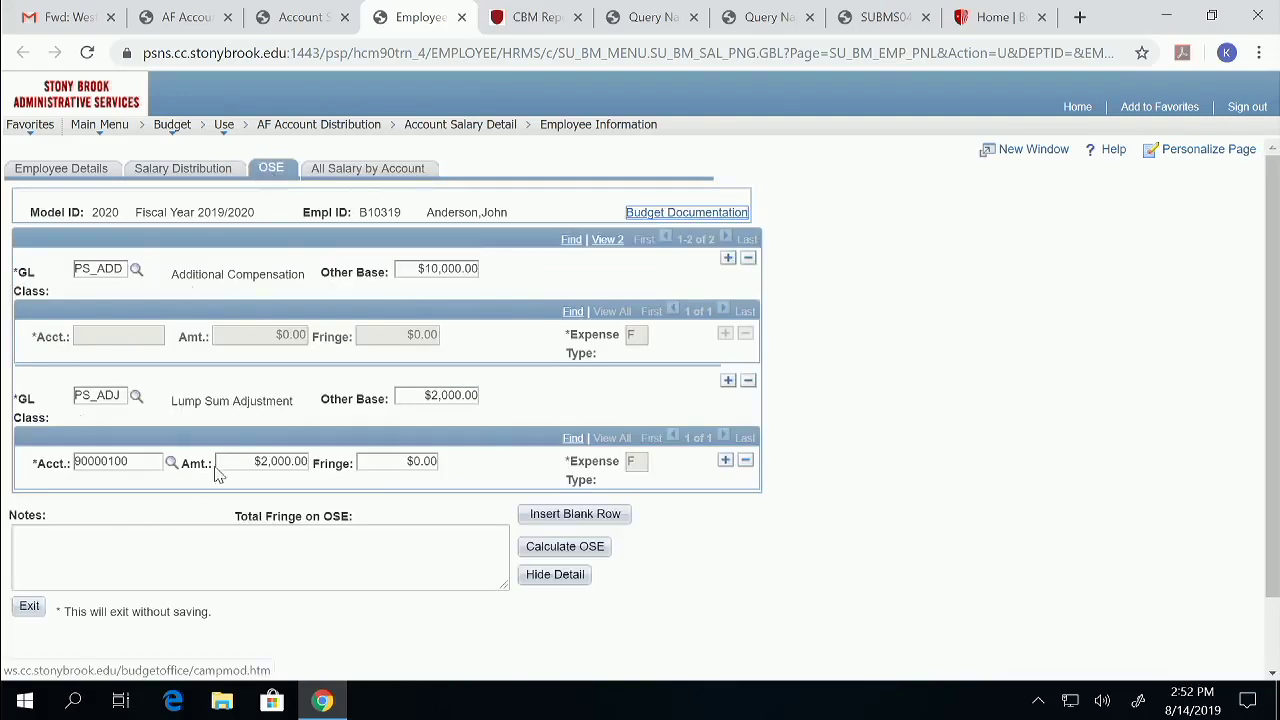
left_click_drag(407, 393, 488, 390)
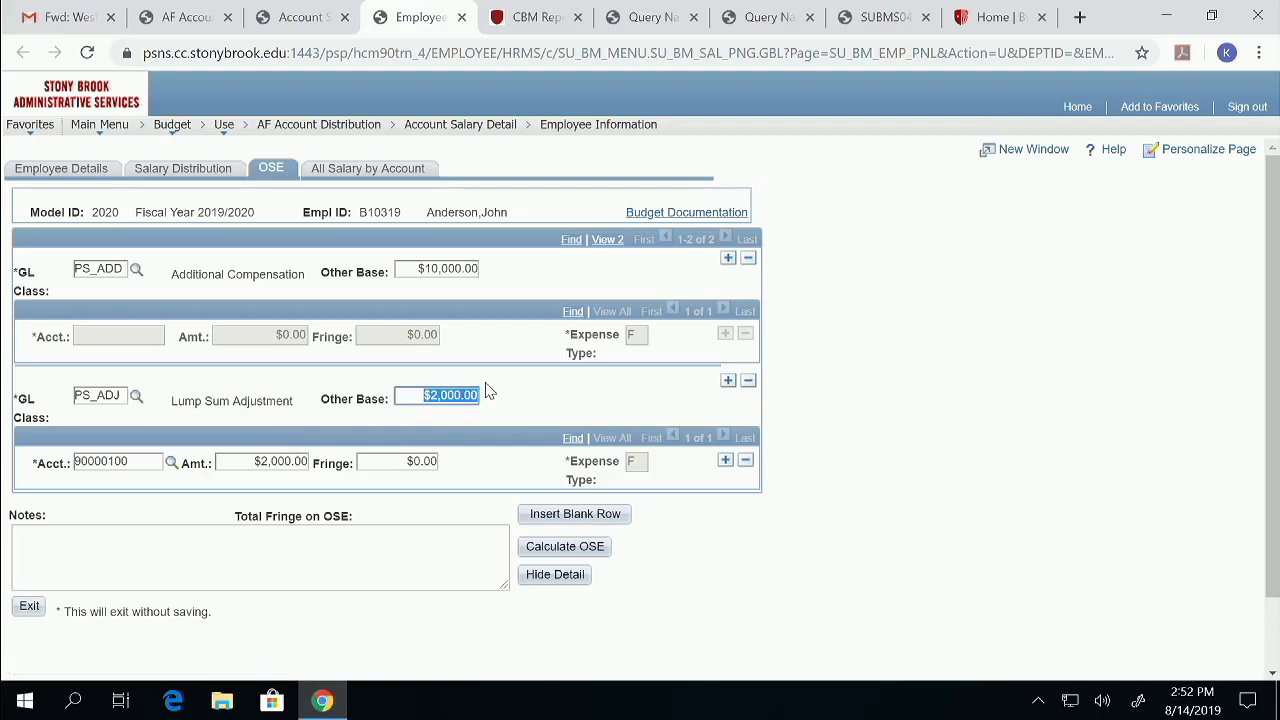
type("0")
left_click_drag(248, 460, 320, 461)
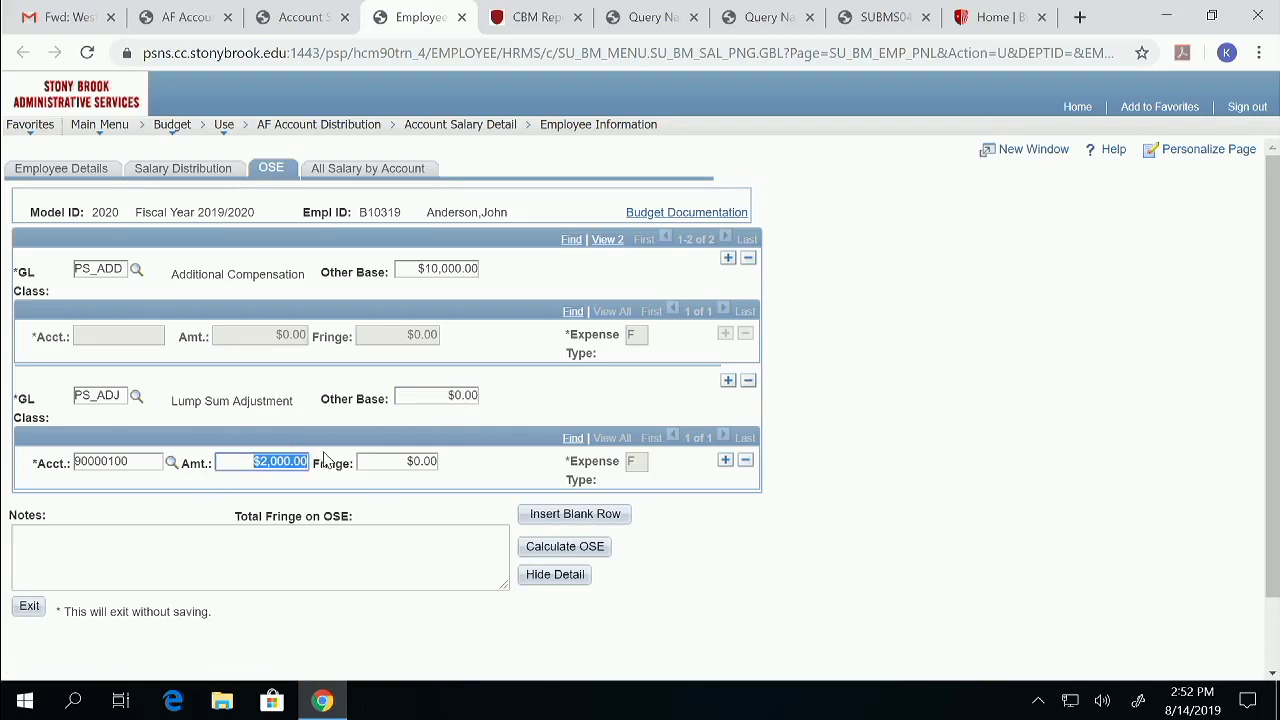
type("0")
left_click_drag(411, 267, 473, 262)
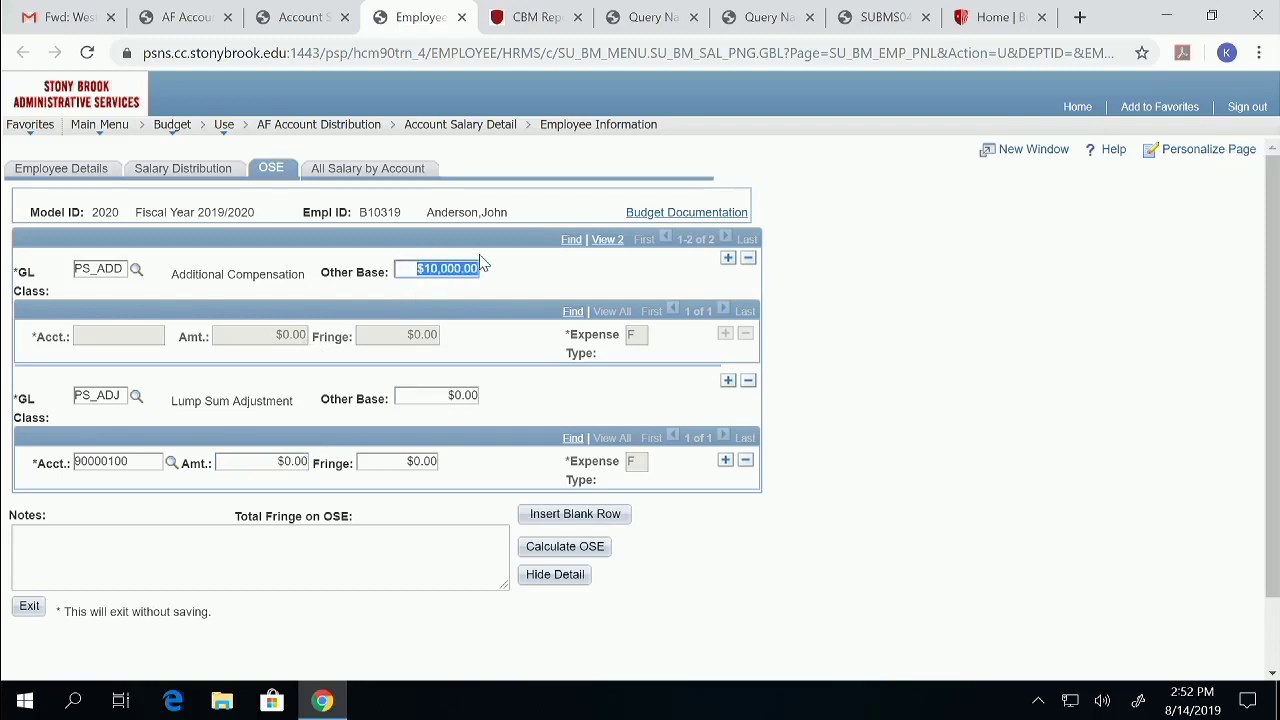
type("0")
Check All Salary by Account, revisit the OSE Notes field, and close the employee's page without saving
left_click(347, 175)
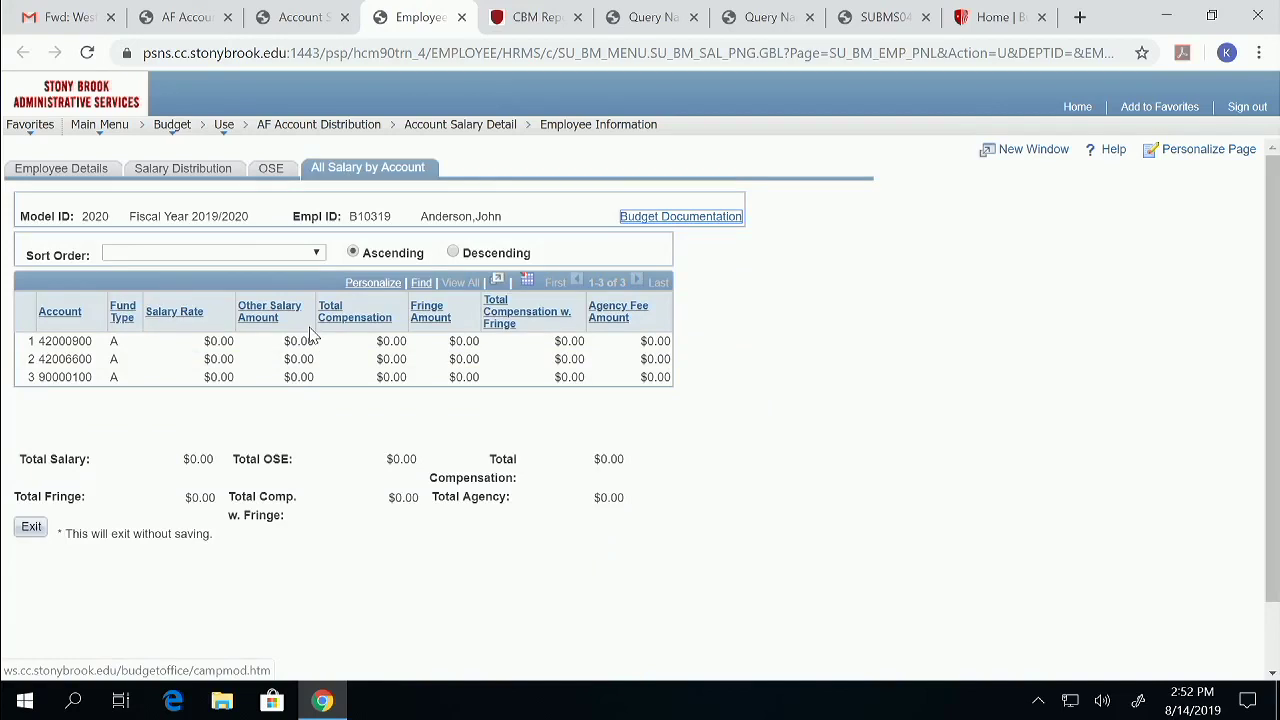
left_click(270, 169)
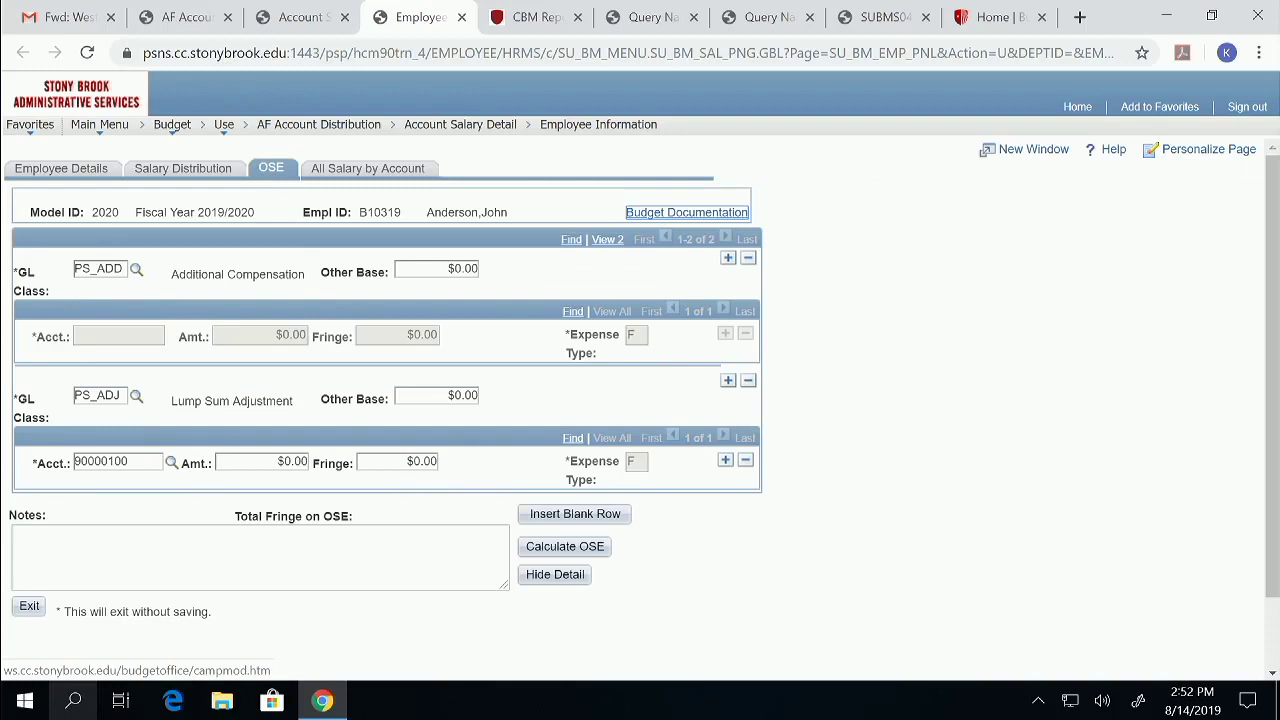
left_click(55, 537)
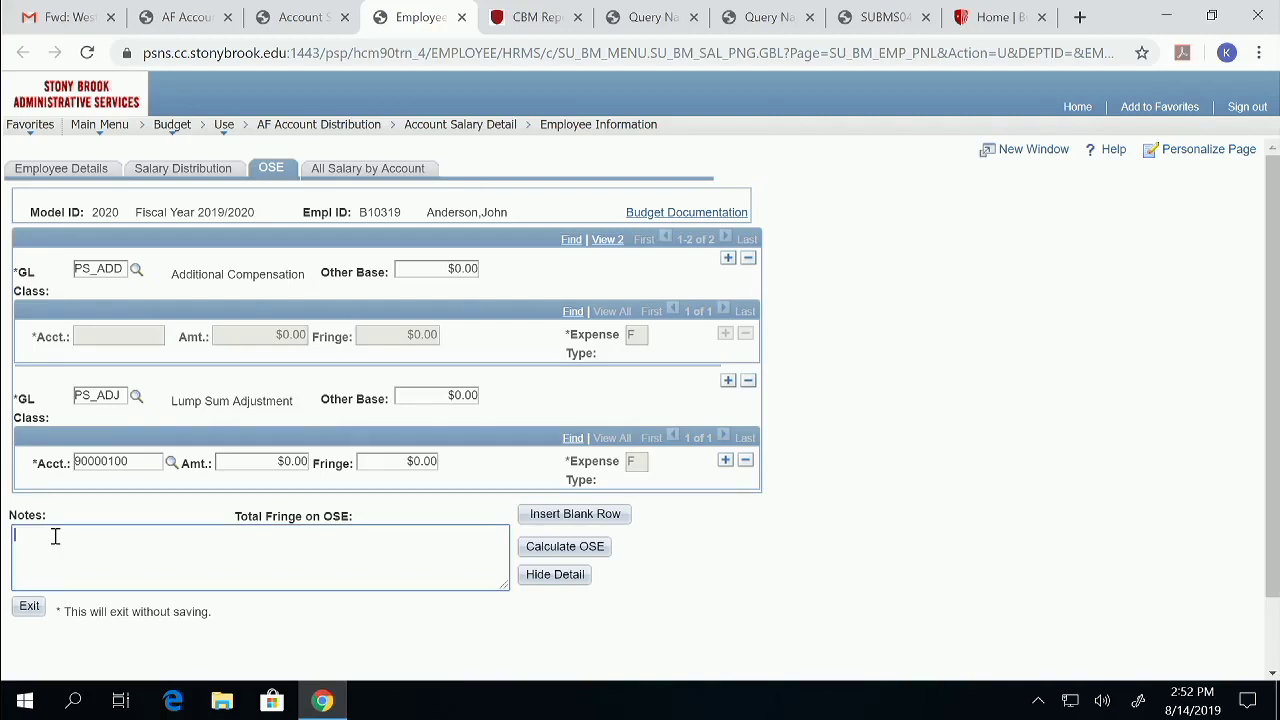
left_click(55, 537)
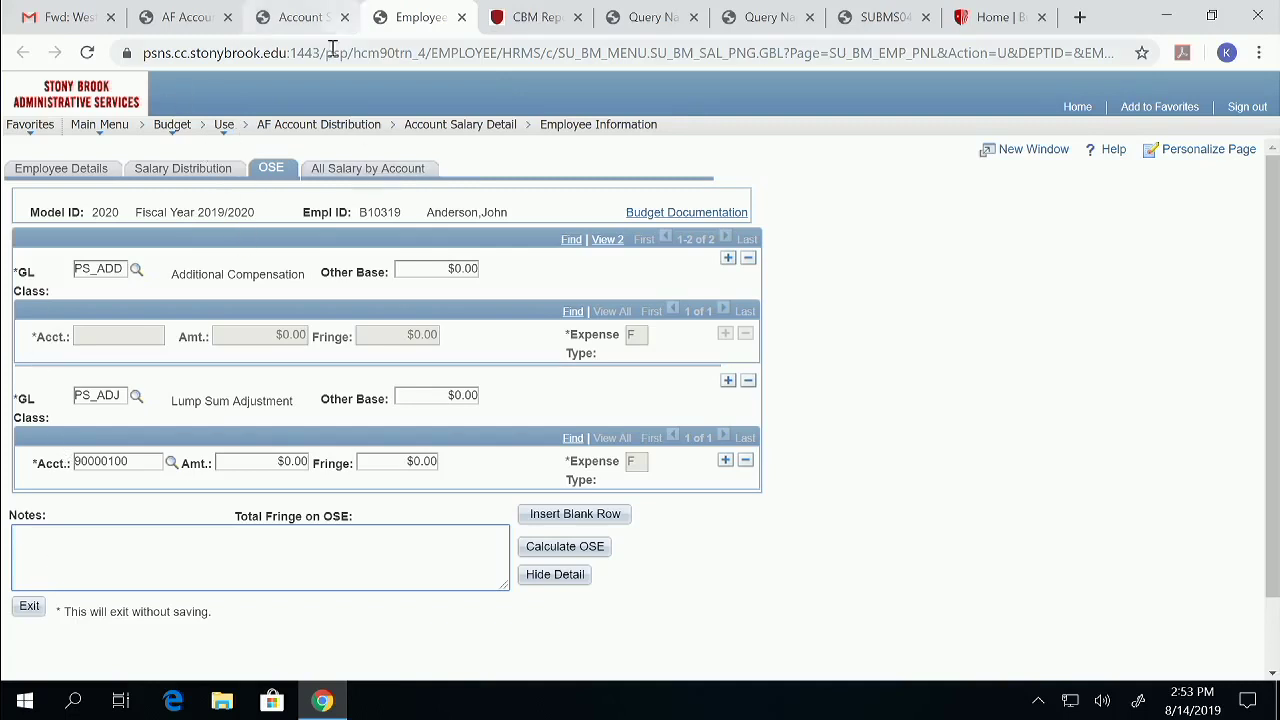
left_click(462, 18)
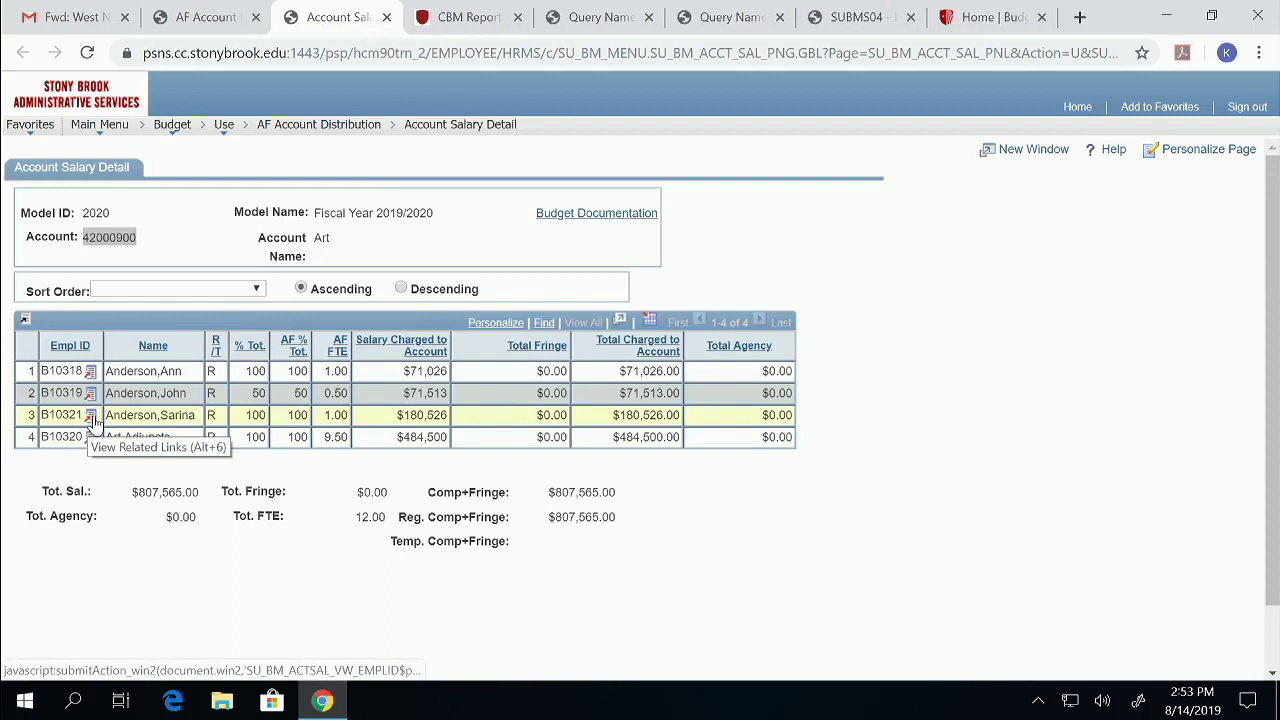
Examine the Salary Distribution of the third employee listed in Account Salary Detail, and close that page
left_click(92, 417)
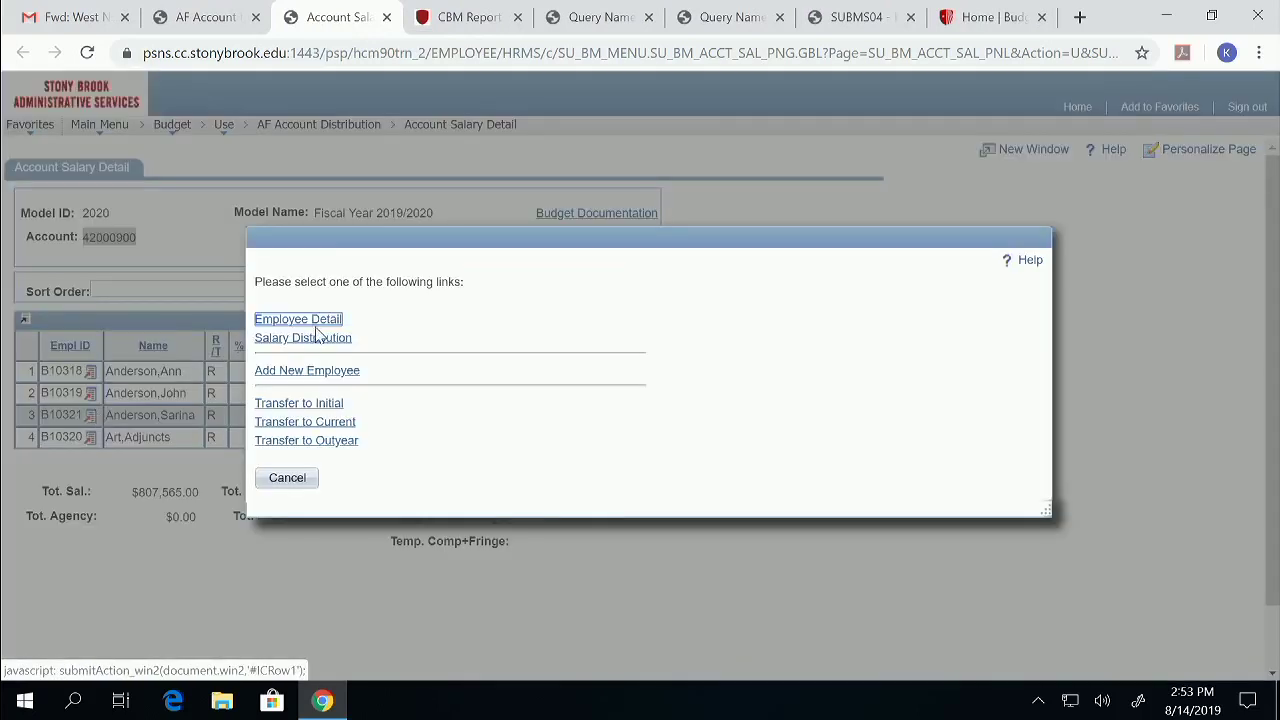
left_click(313, 342)
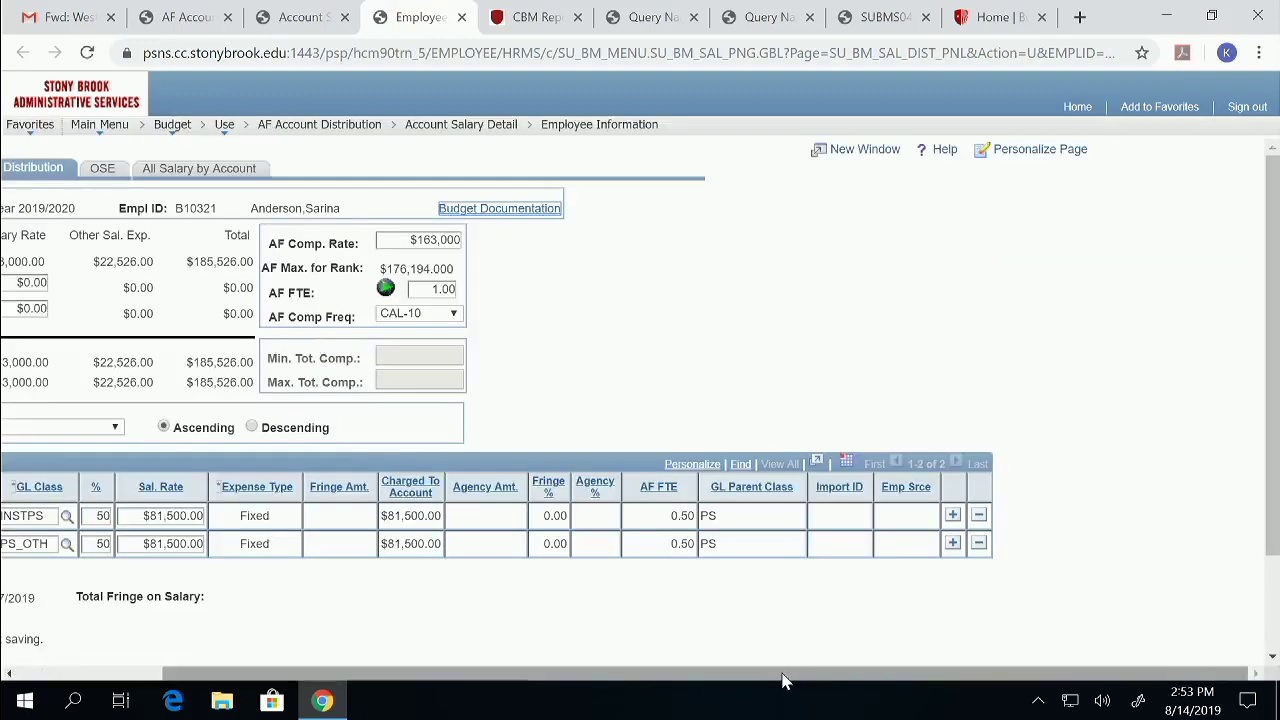
left_click_drag(647, 674, 487, 675)
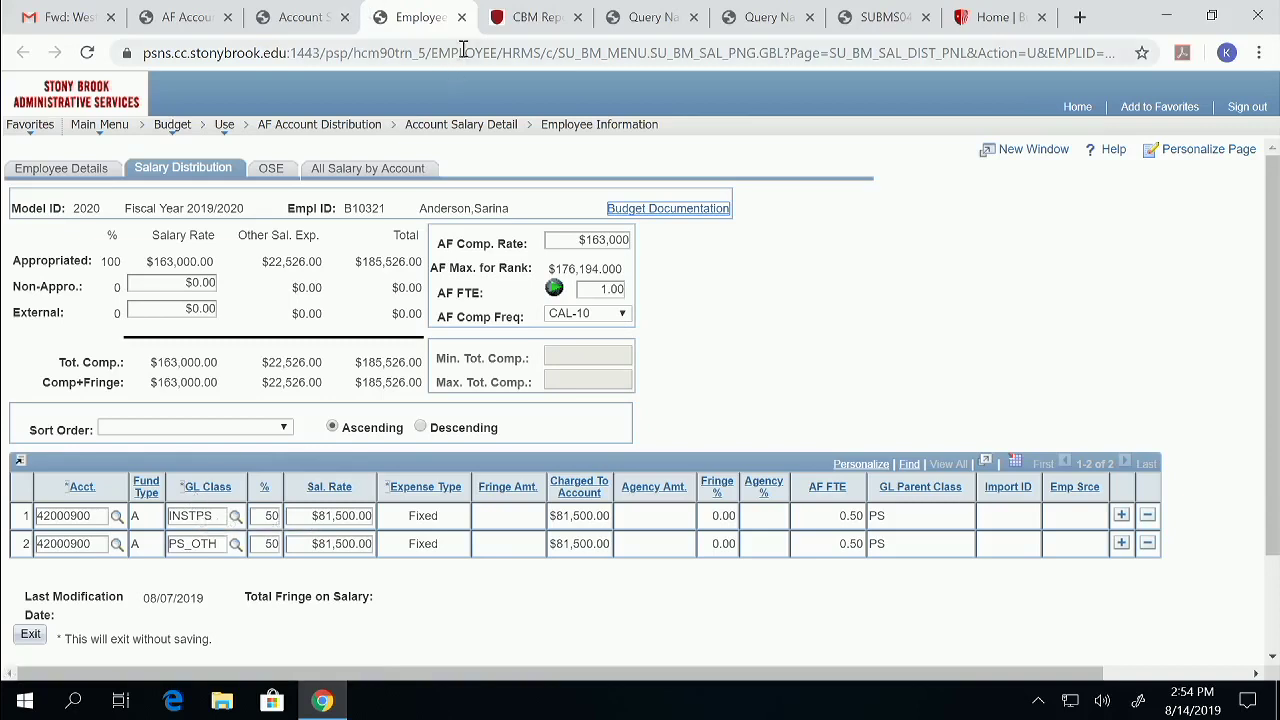
left_click(461, 17)
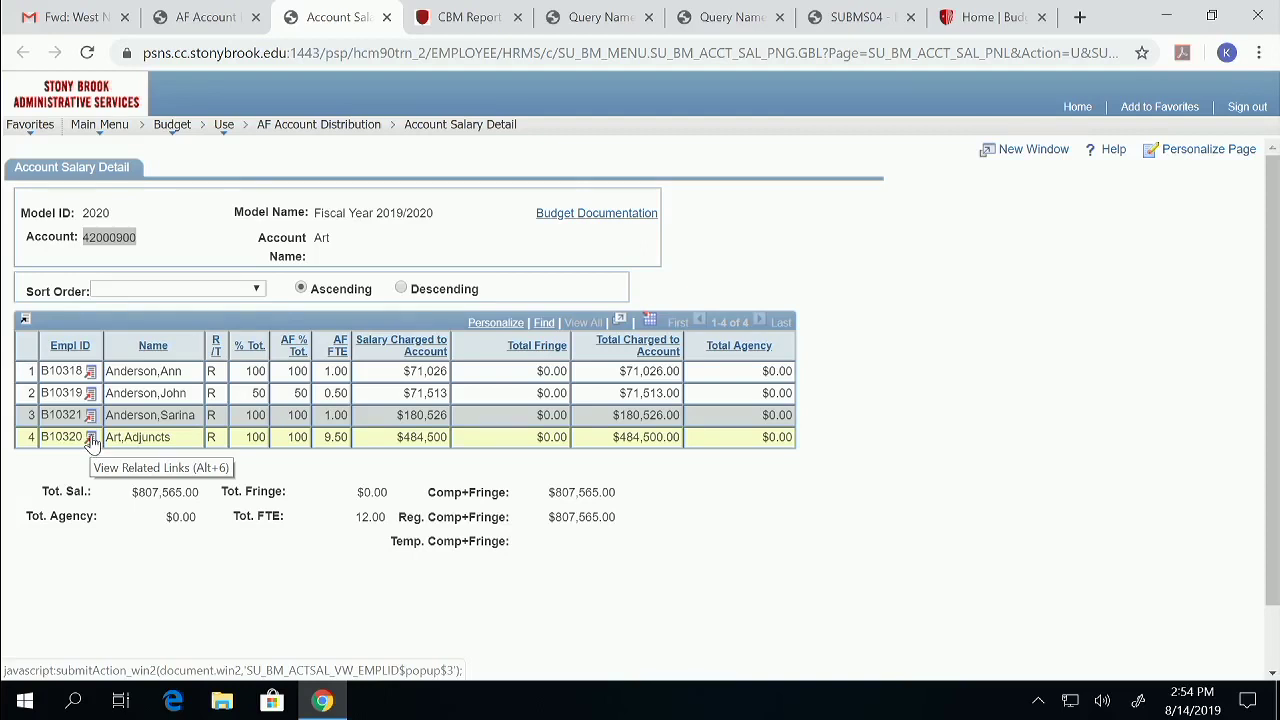
Open the Employee Detail of the Art adjuncts line, check its Regular/Temporary choices, and highlight its Job Code
left_click(91, 438)
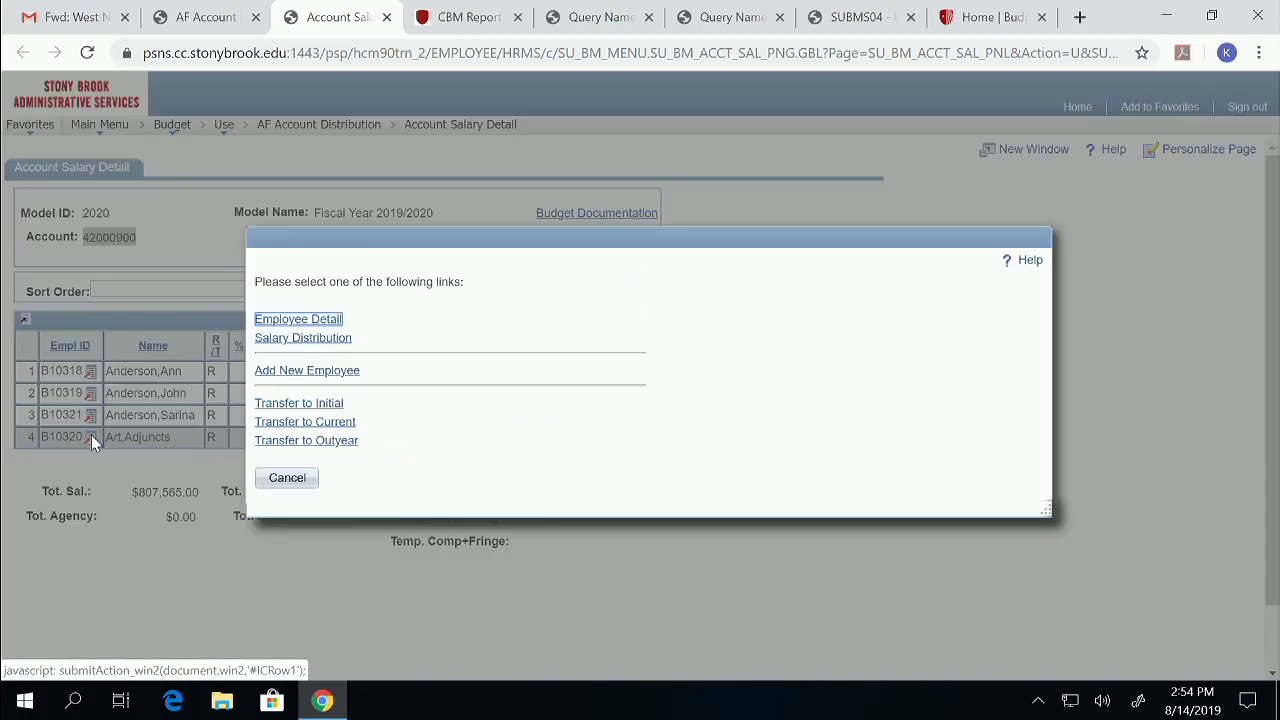
left_click(289, 326)
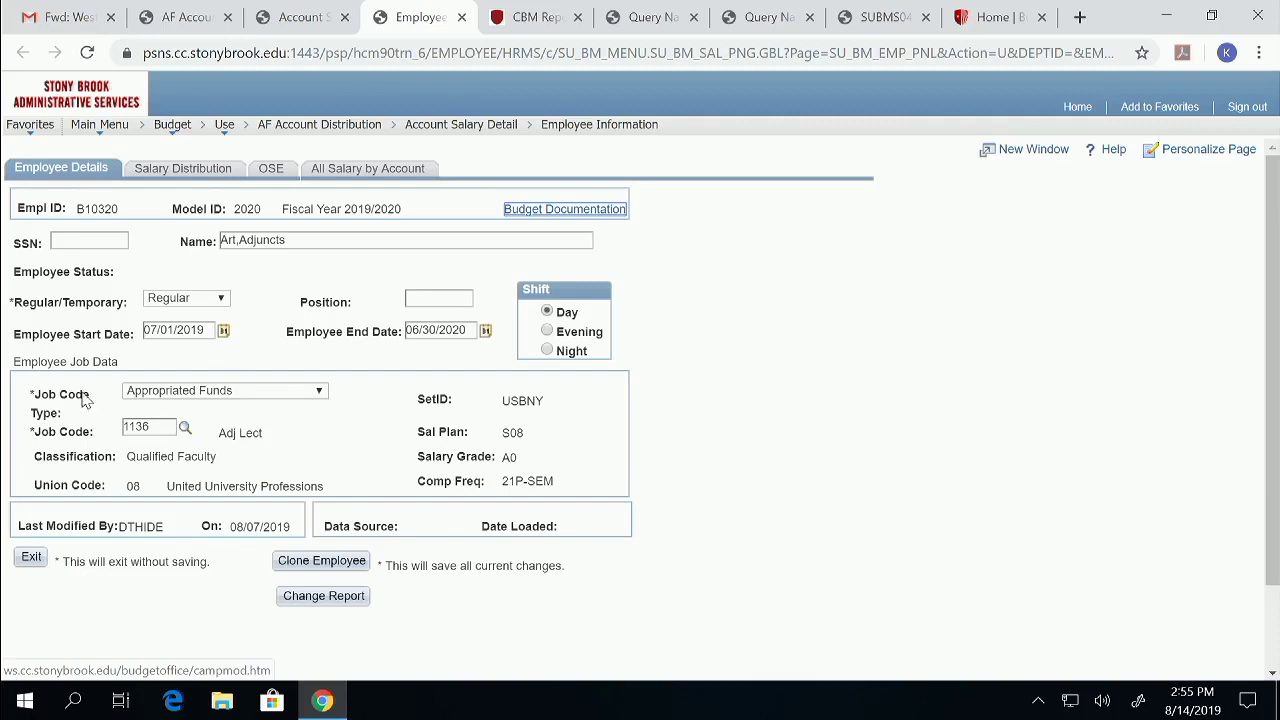
left_click(224, 304)
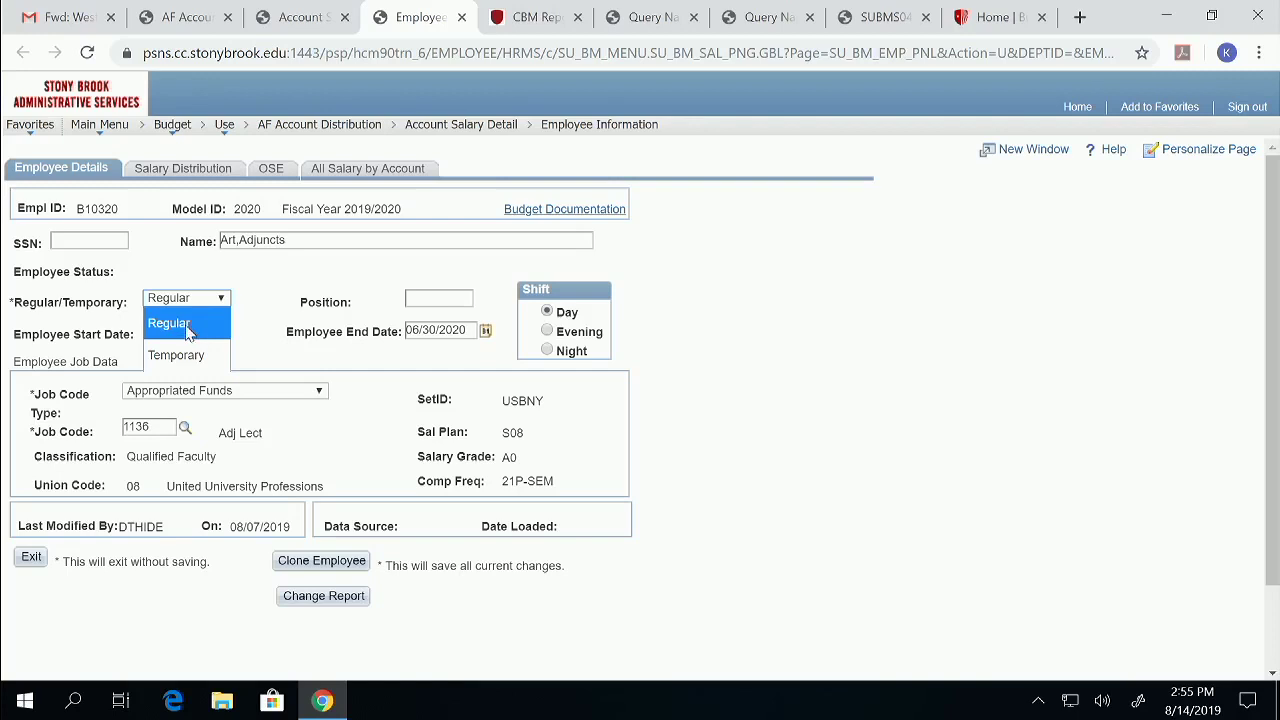
left_click(156, 427)
left_click_drag(156, 427, 118, 438)
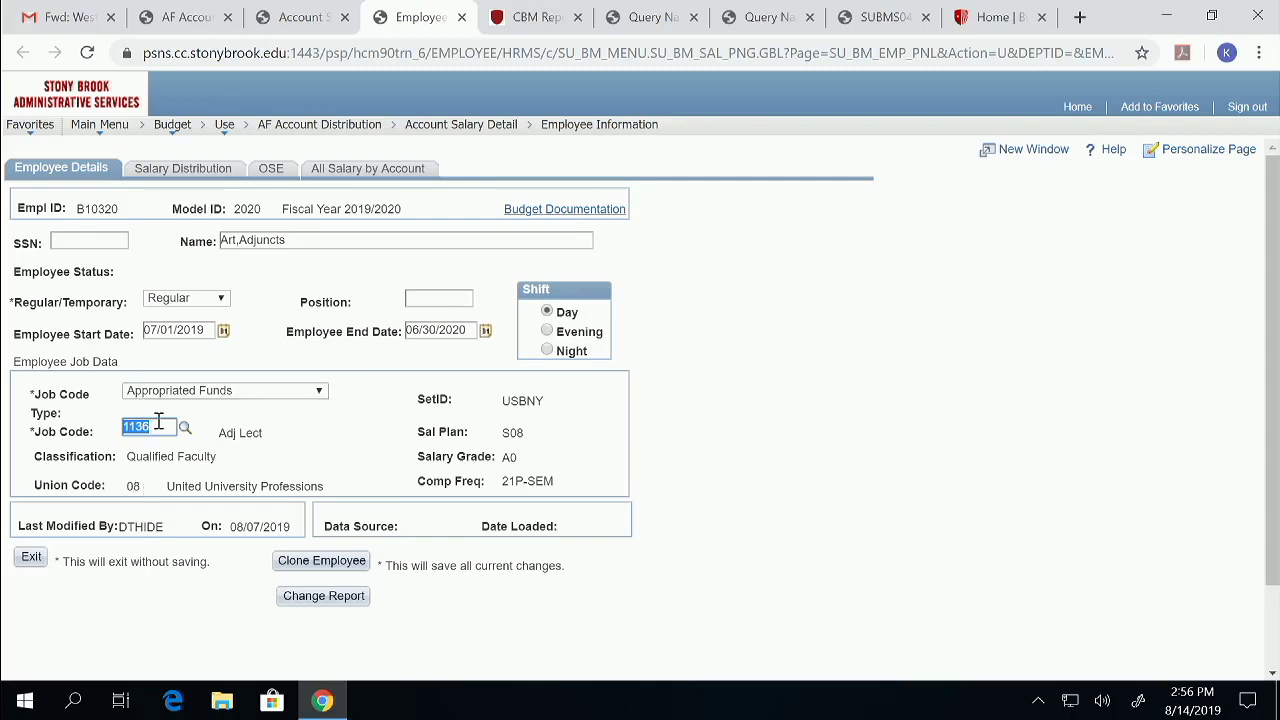
Set the AF Comp. Rate to $50,000 in the adjuncts line's Salary Distribution
left_click(181, 170)
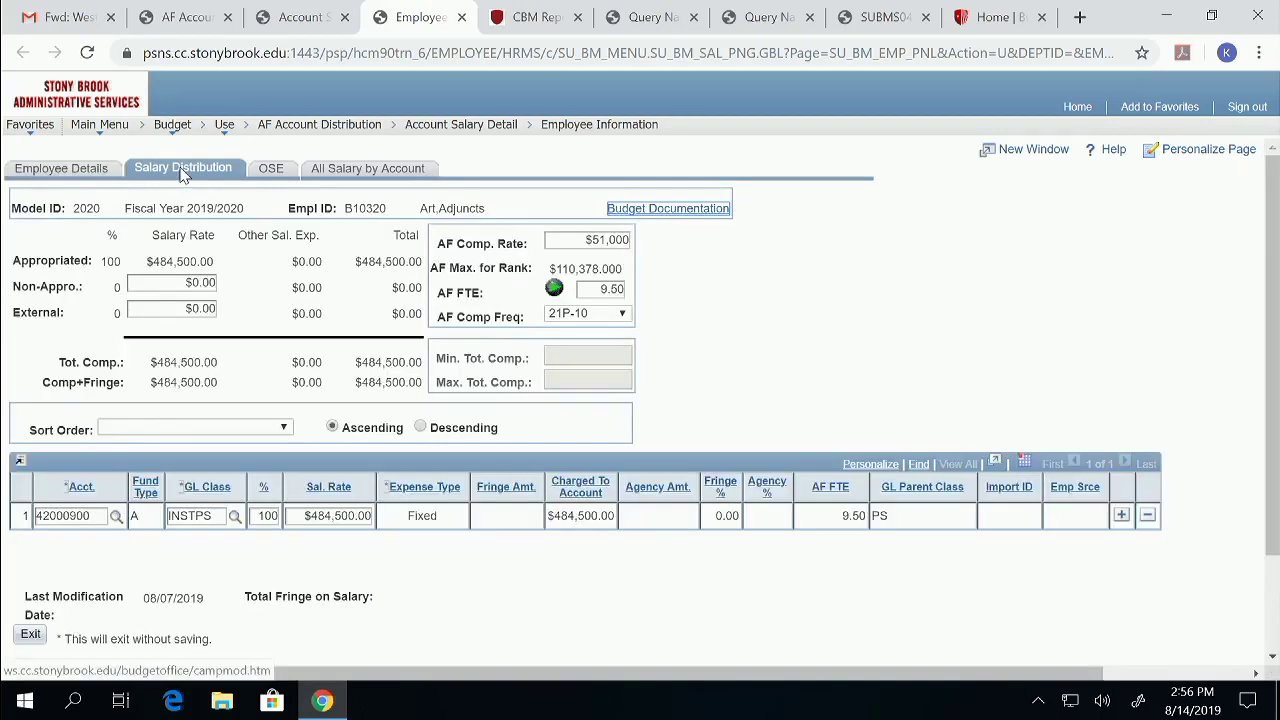
left_click(585, 240)
left_click_drag(618, 233, 628, 238)
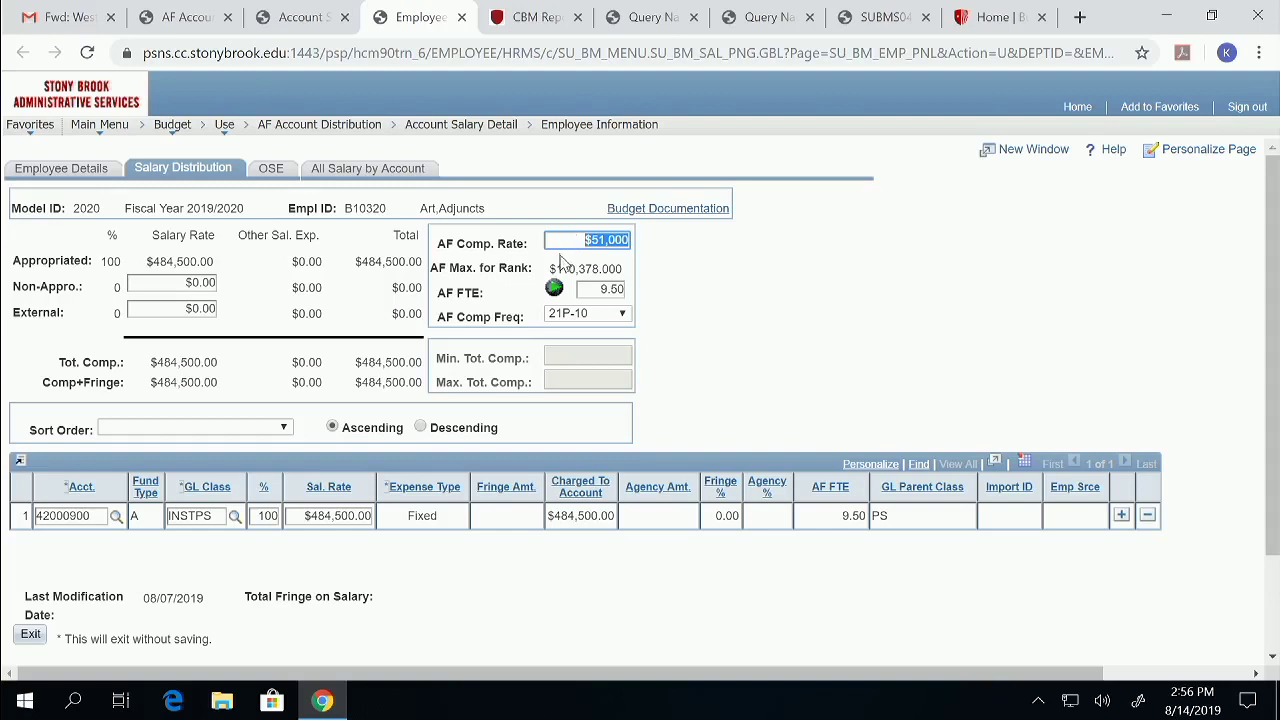
left_click(603, 239)
key("BackSpace")
type("0")
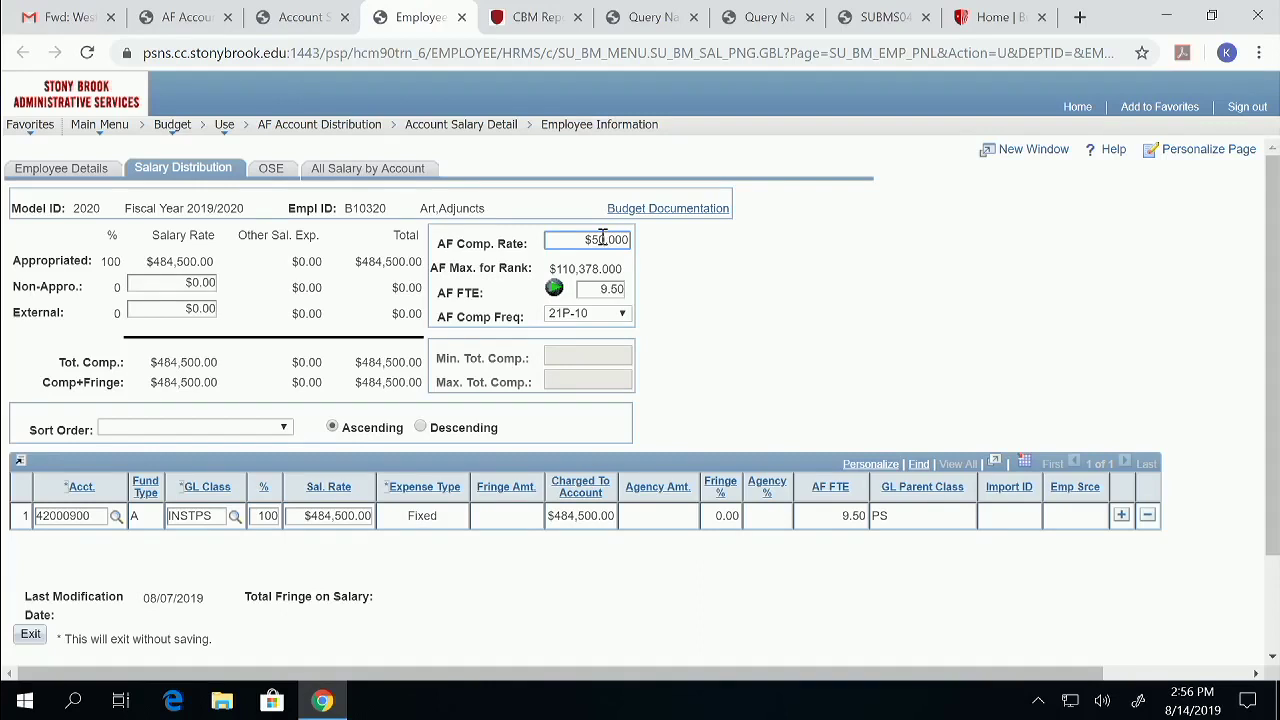
left_click(597, 289)
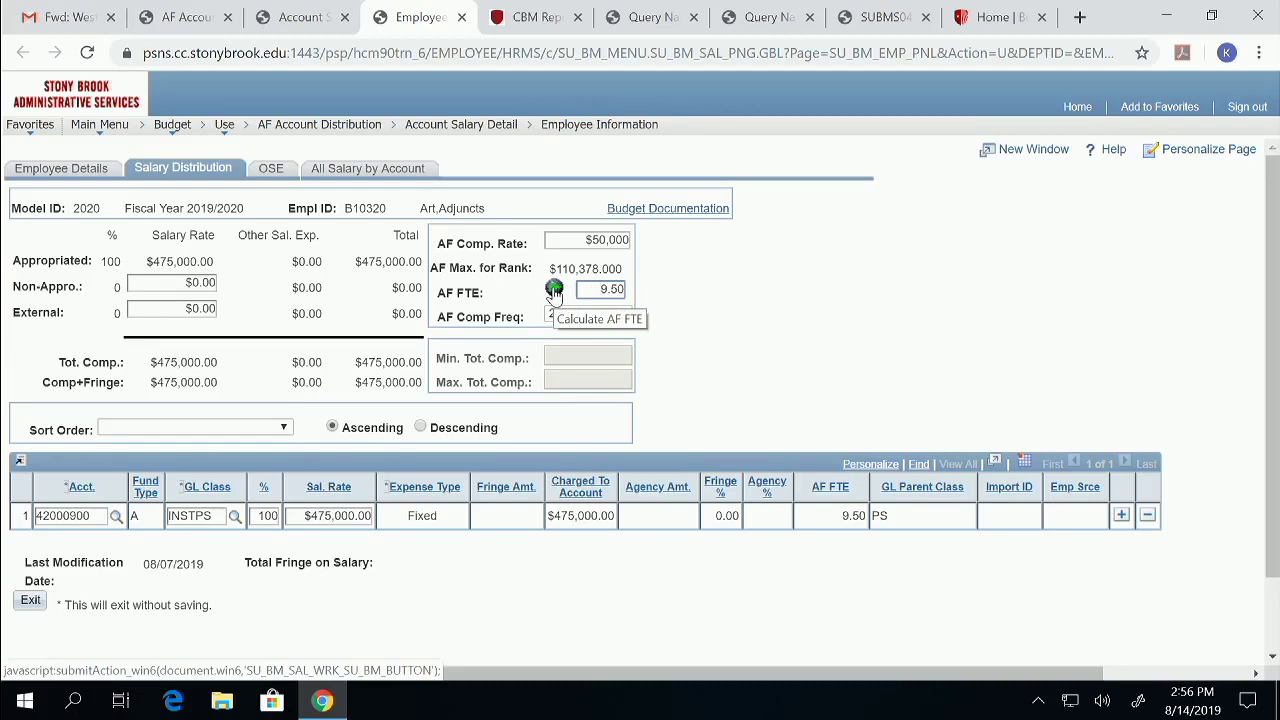
Recalculate the AF FTE in the FTE Calculation Worksheet using an Appropriated Base Salary of $400,000
left_click(554, 290)
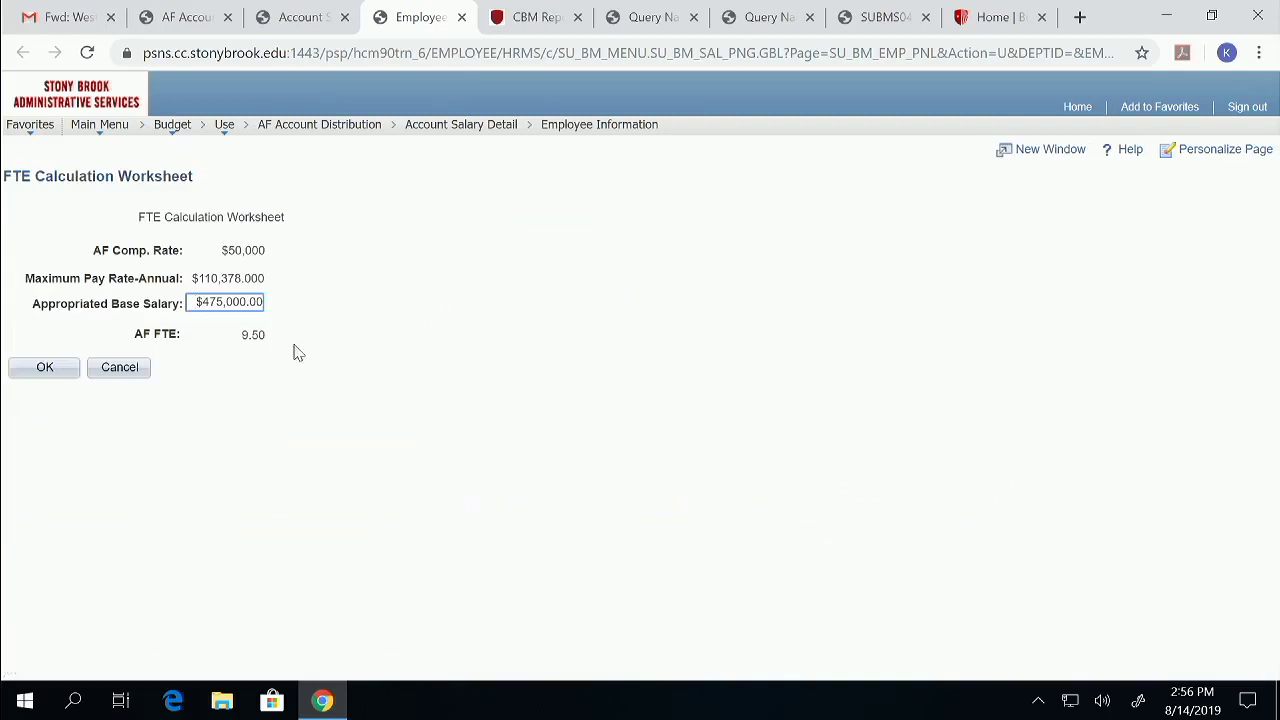
left_click_drag(197, 303, 286, 305)
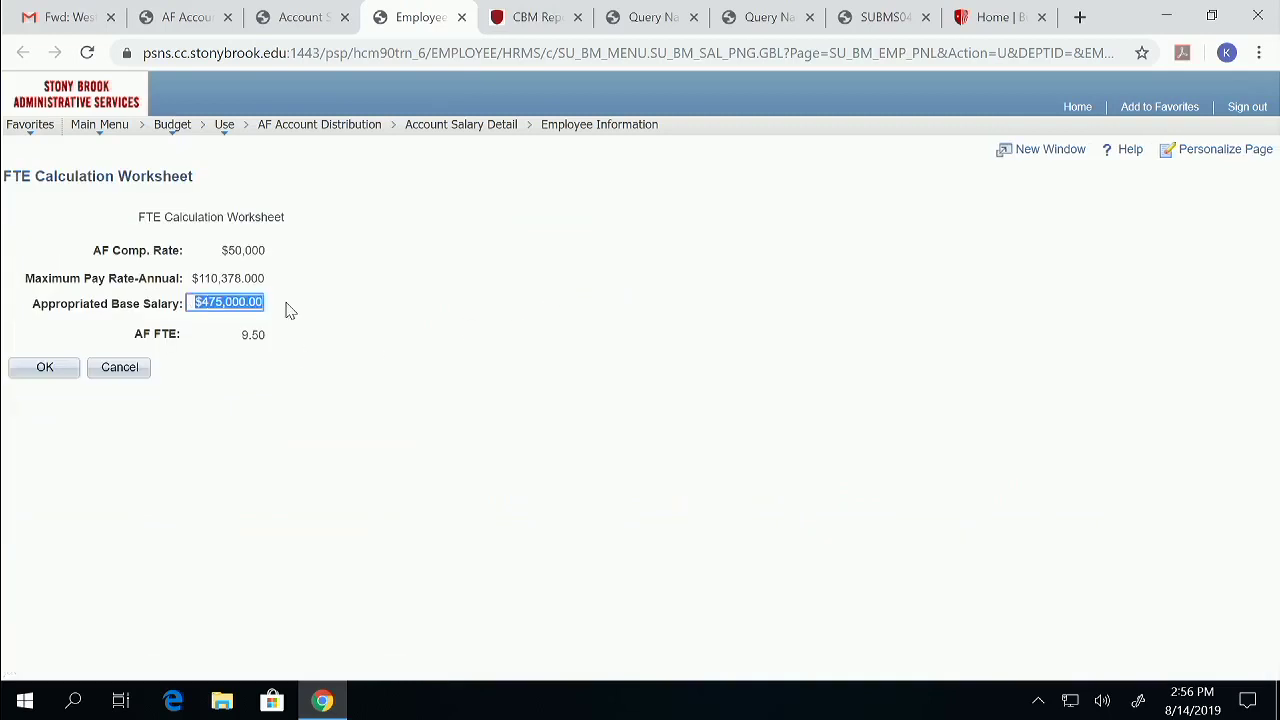
type("4")
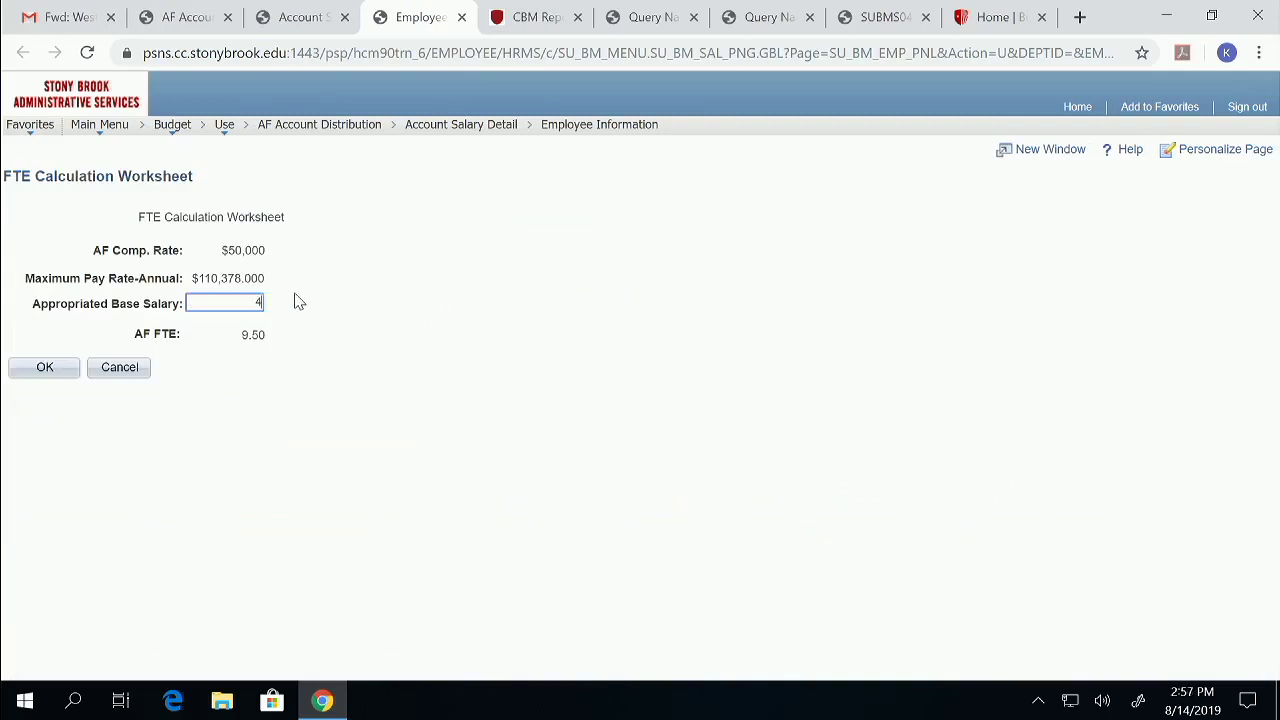
type("00000")
key("Tab")
left_click(45, 369)
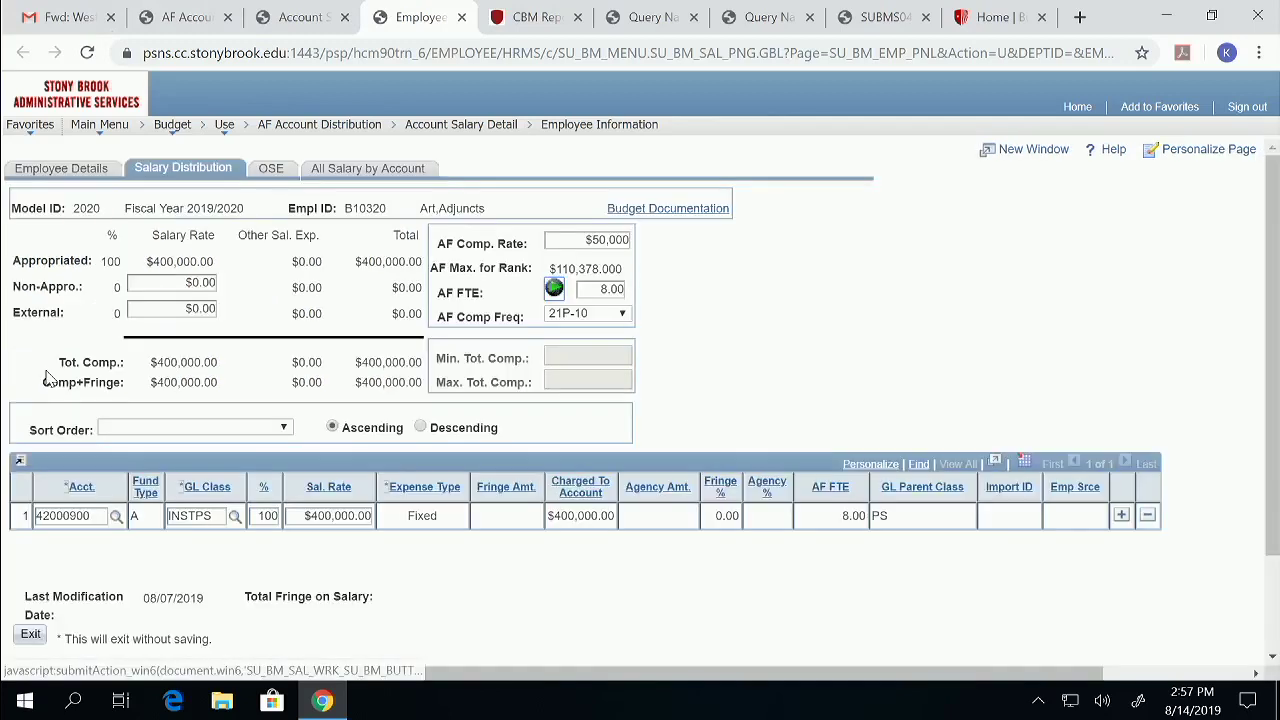
Highlight the AF FTE in the Salary Distribution and return to the Employee Details
double_click(612, 290)
left_click_drag(612, 290, 621, 292)
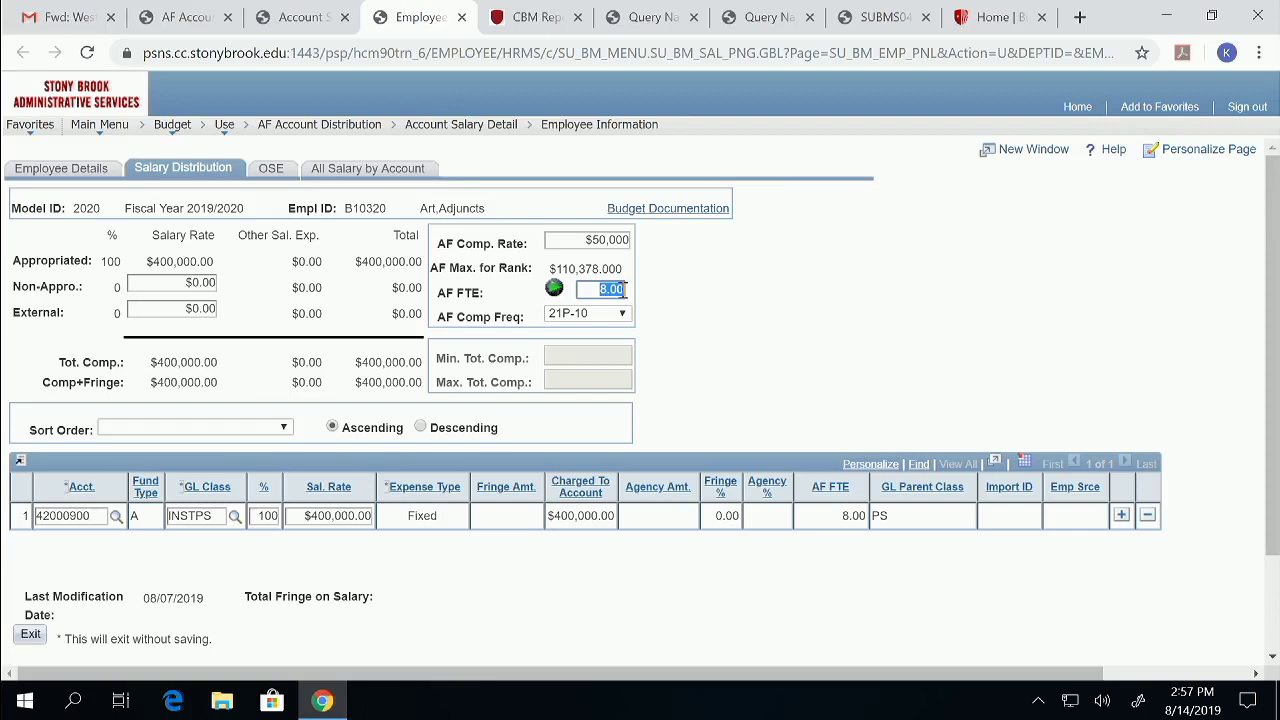
left_click(57, 176)
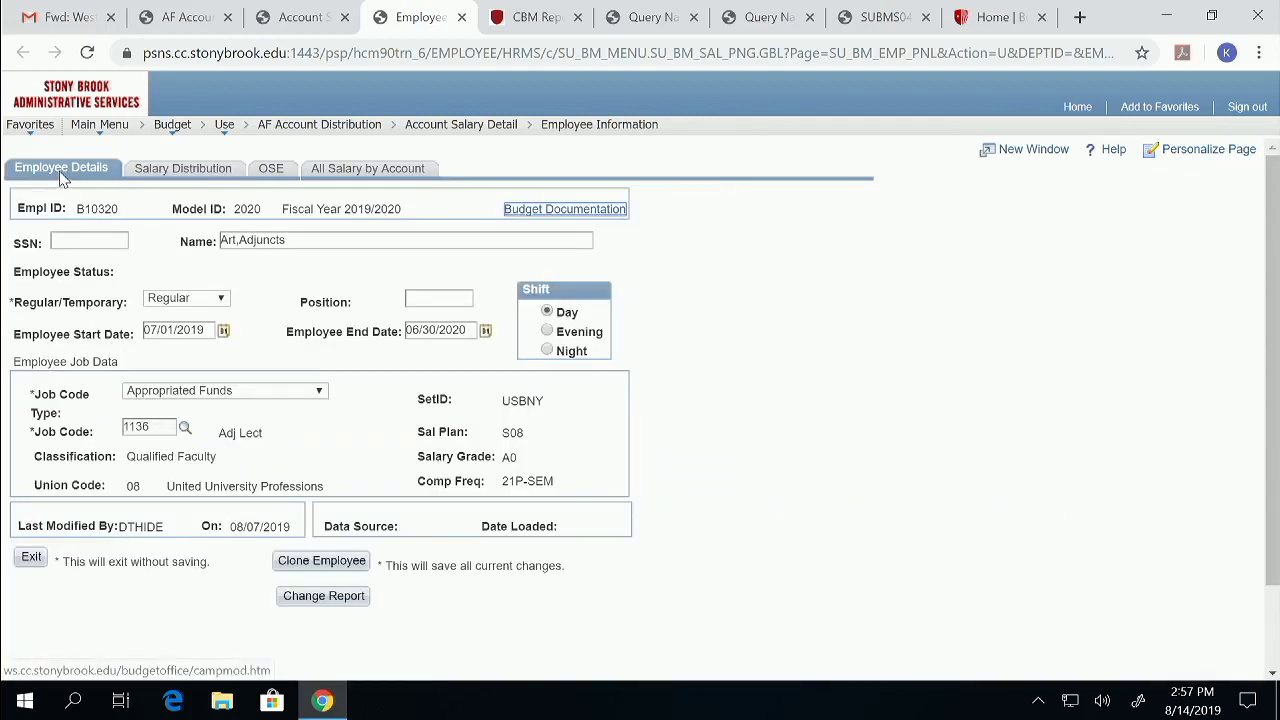
Set the Art adjuncts line's Regular/Temporary status to Temporary and close its employee record
left_click(221, 302)
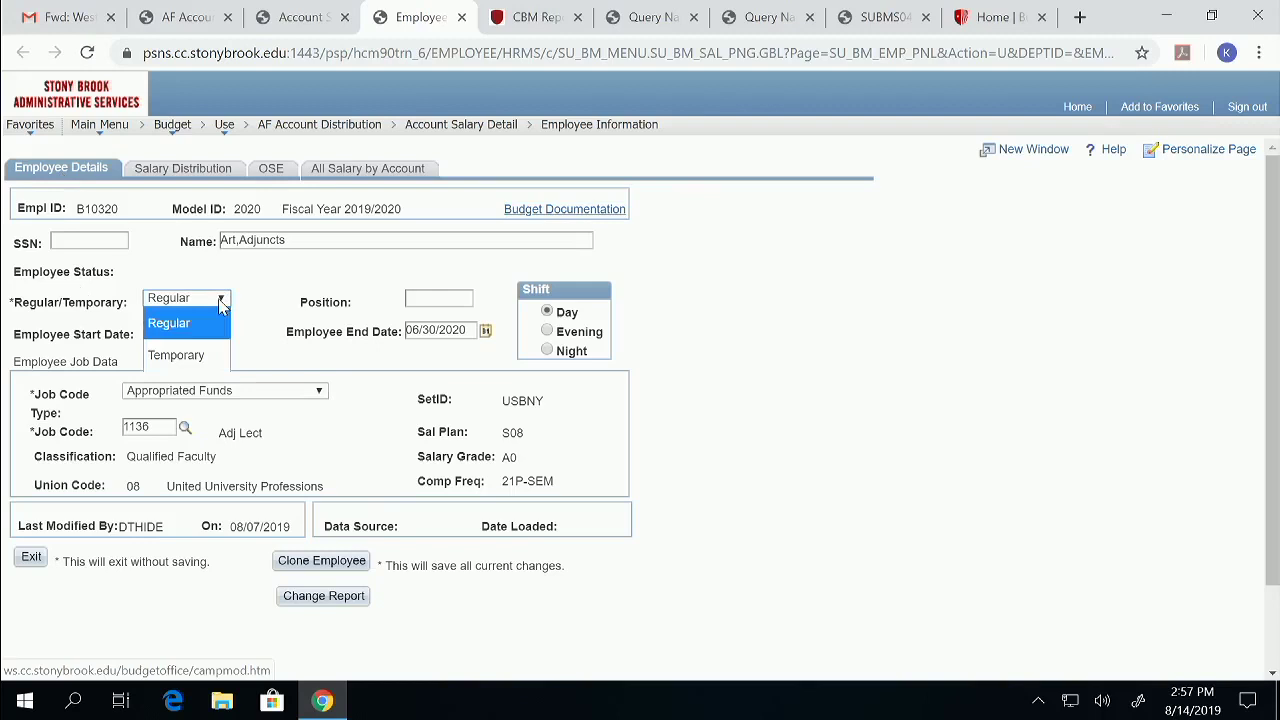
left_click(197, 357)
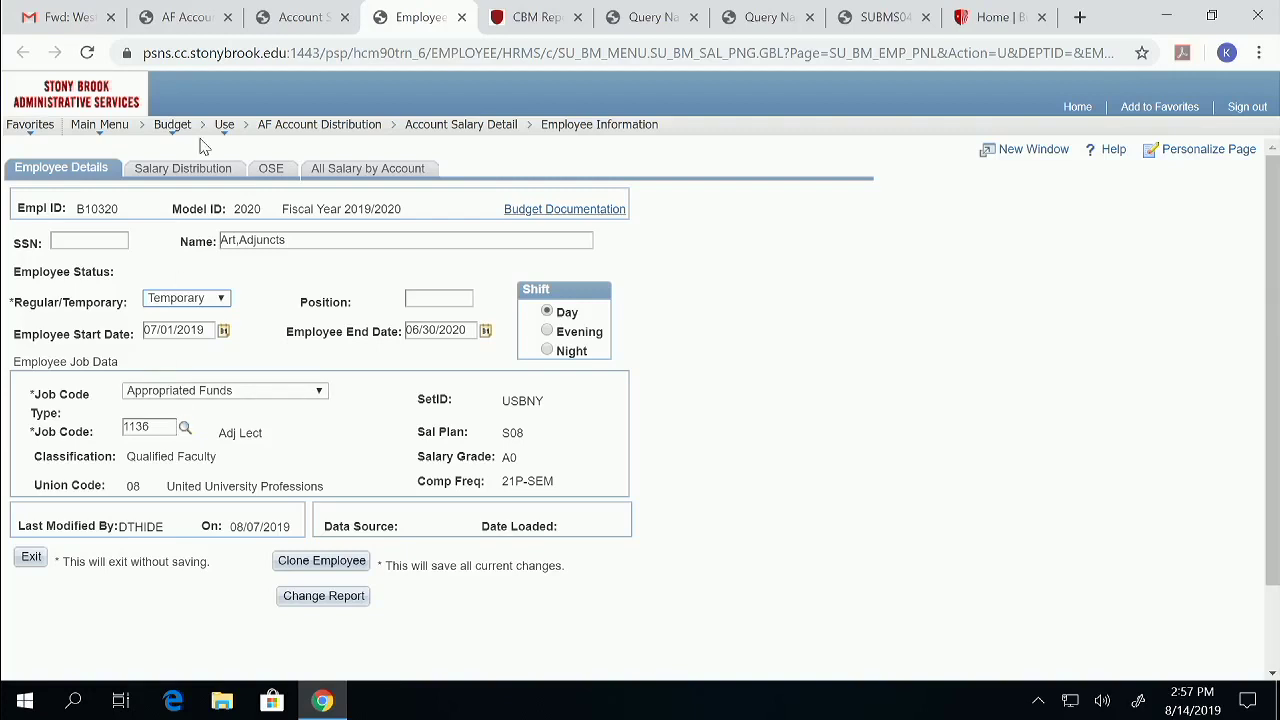
left_click(462, 18)
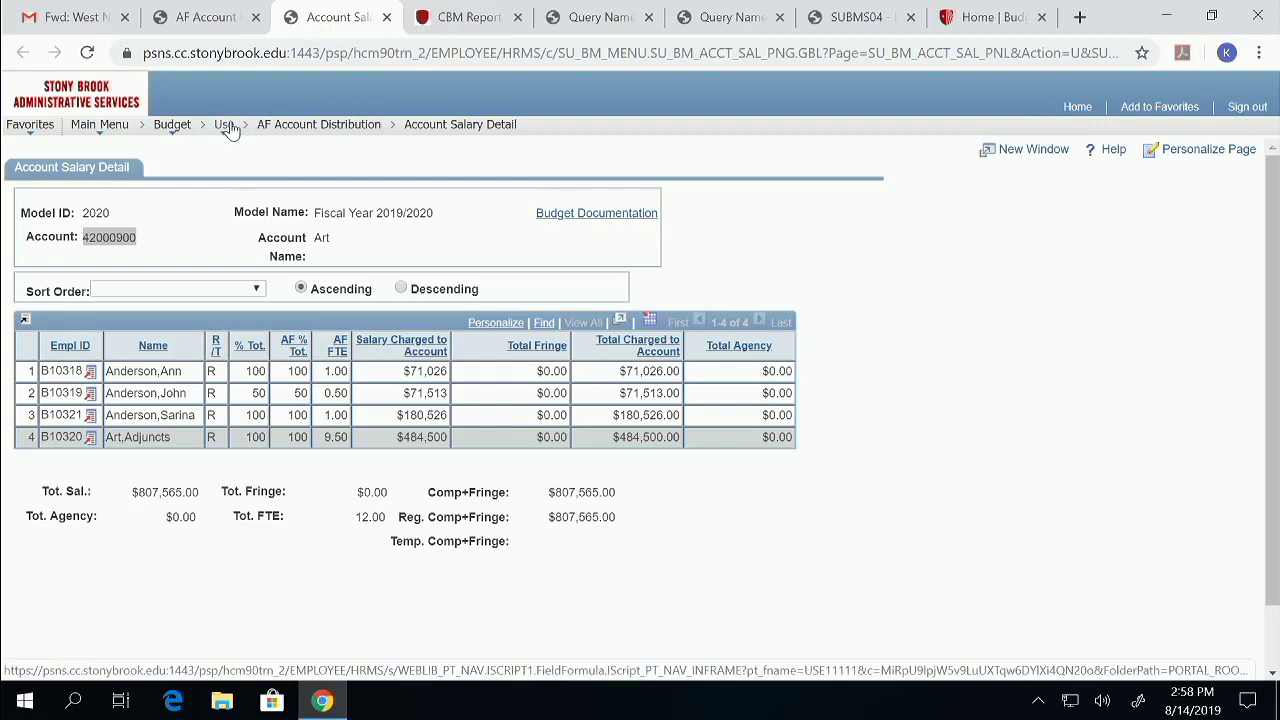
Open the Employee Information search page and go through its Empl ID and Name criteria without filling them in
mouse_move(224, 130)
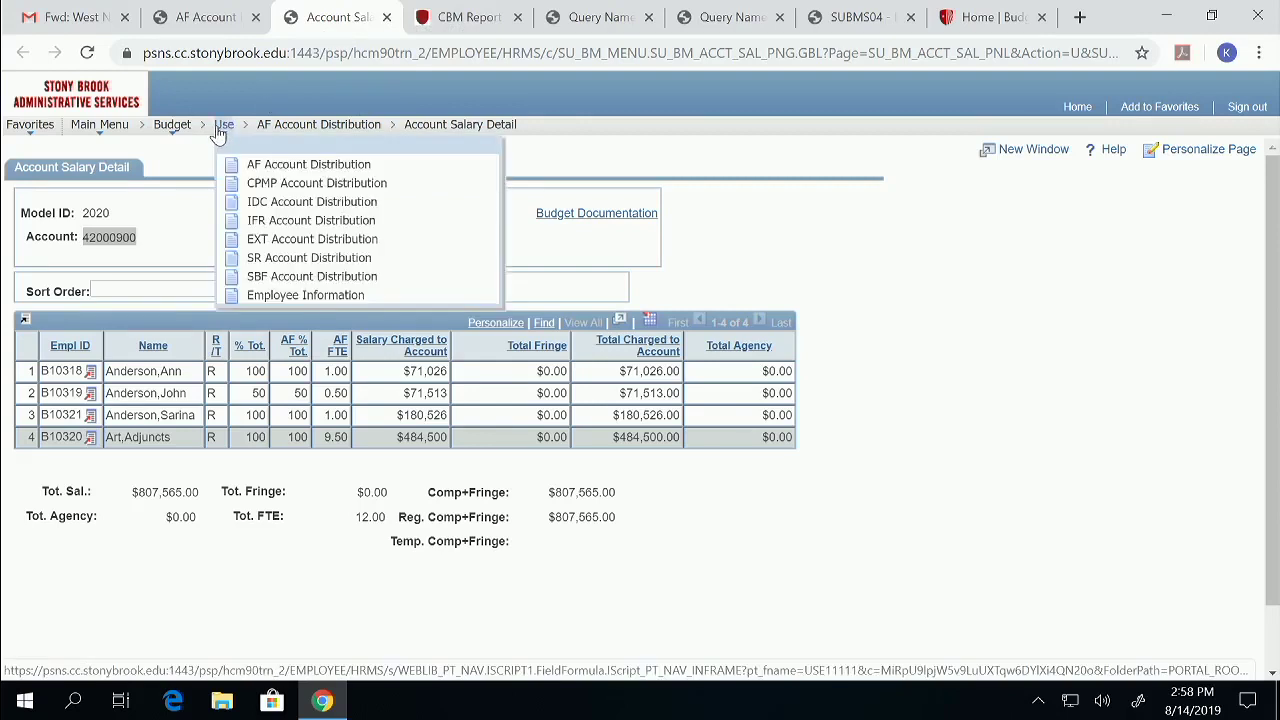
left_click(305, 297)
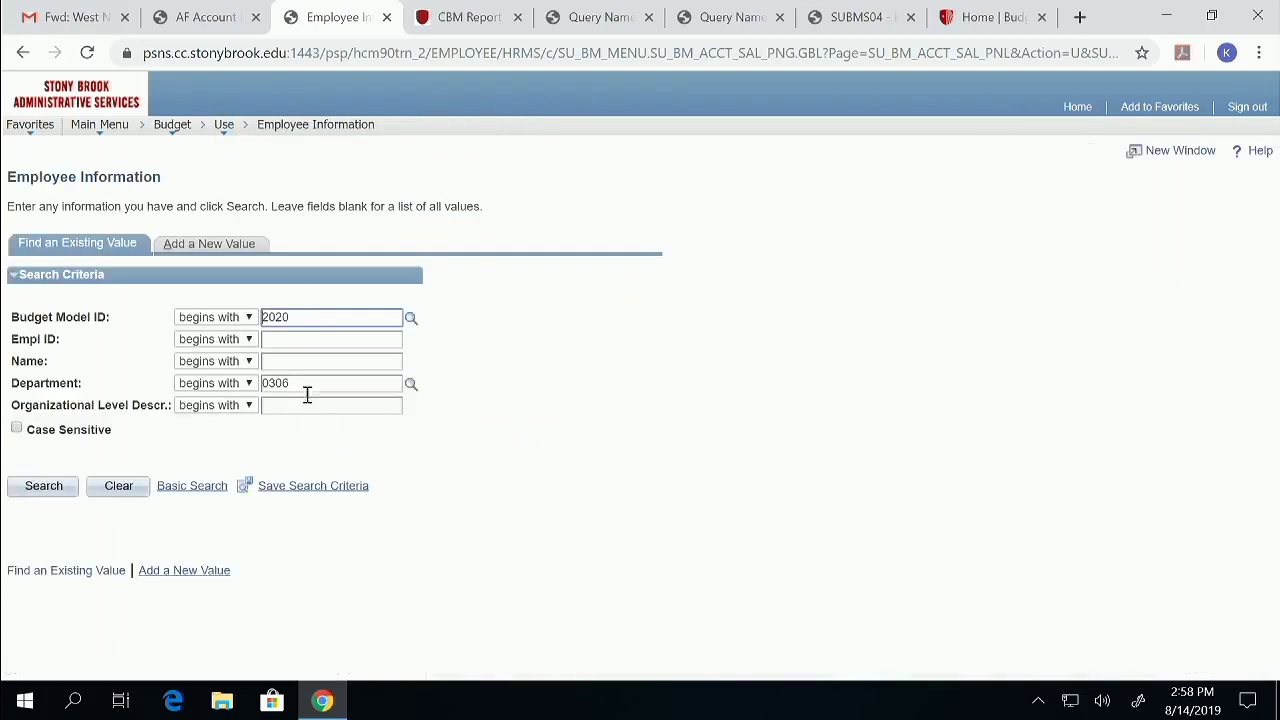
left_click(291, 340)
left_click(290, 361)
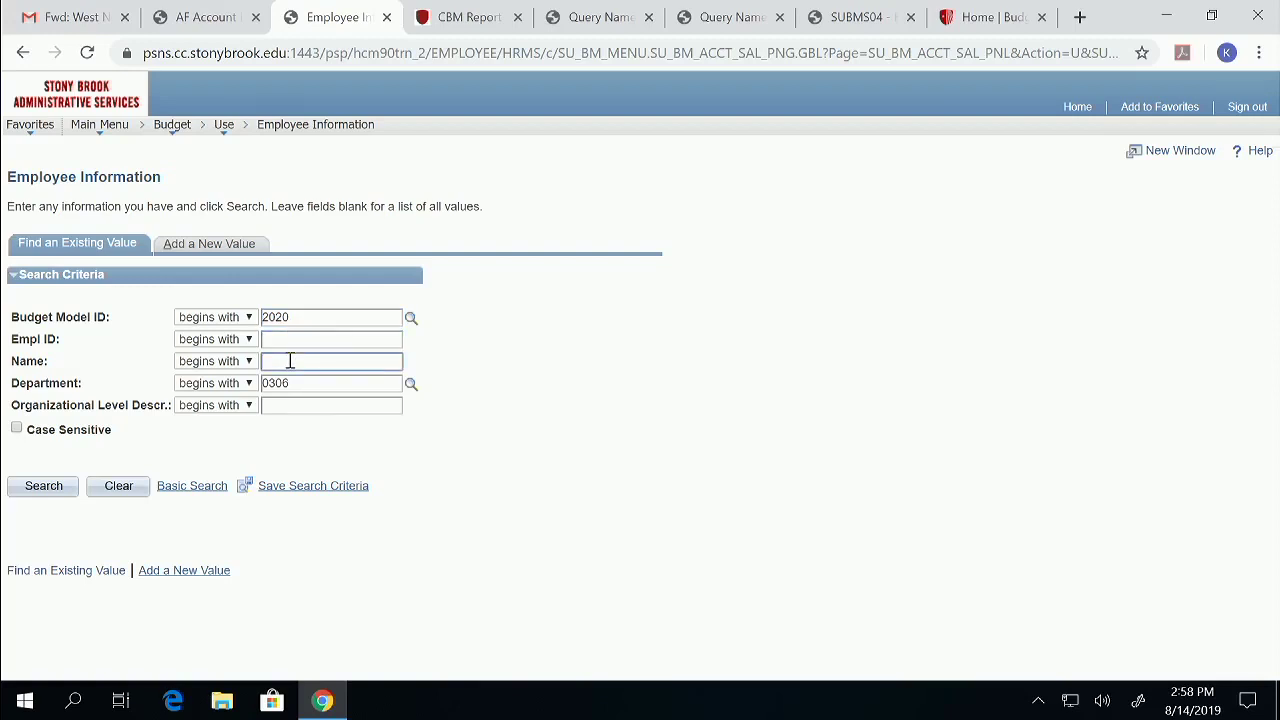
Try to add an existing employee to budget model 2020 by Empl ID, accepting an automatically generated ID
left_click(205, 245)
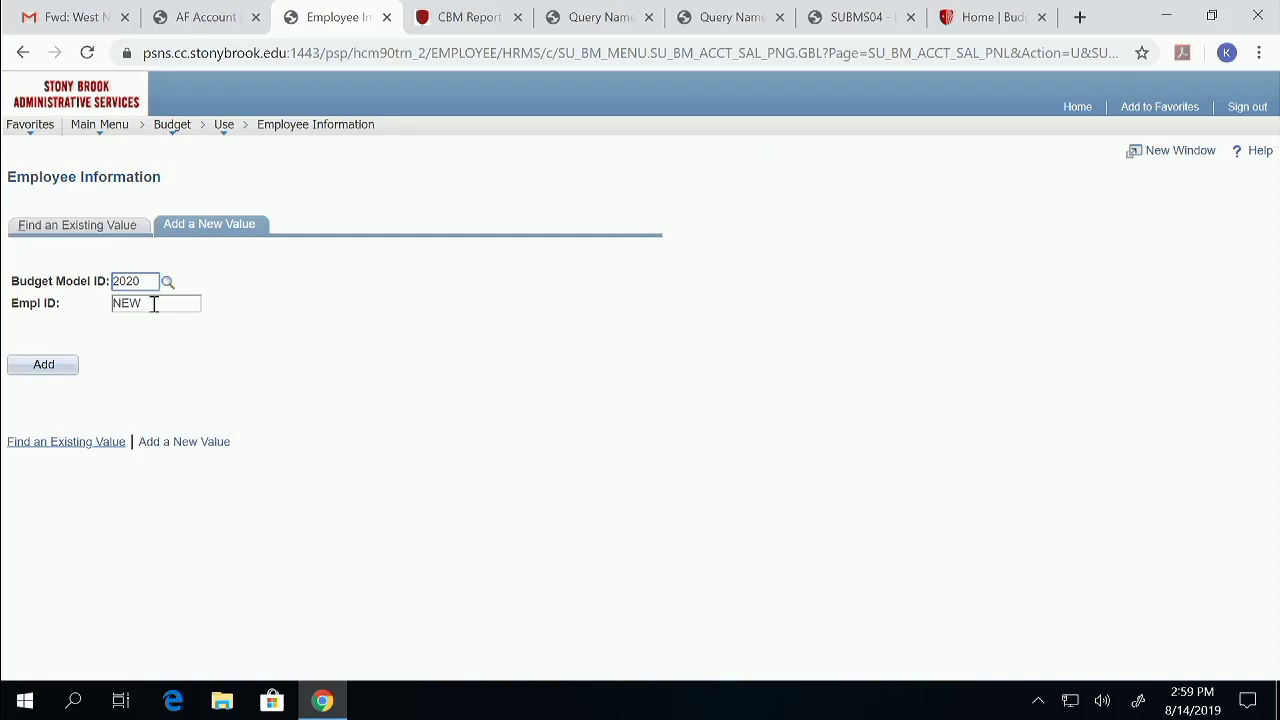
left_click_drag(154, 304, 91, 303)
type("0")
type("162")
type("77")
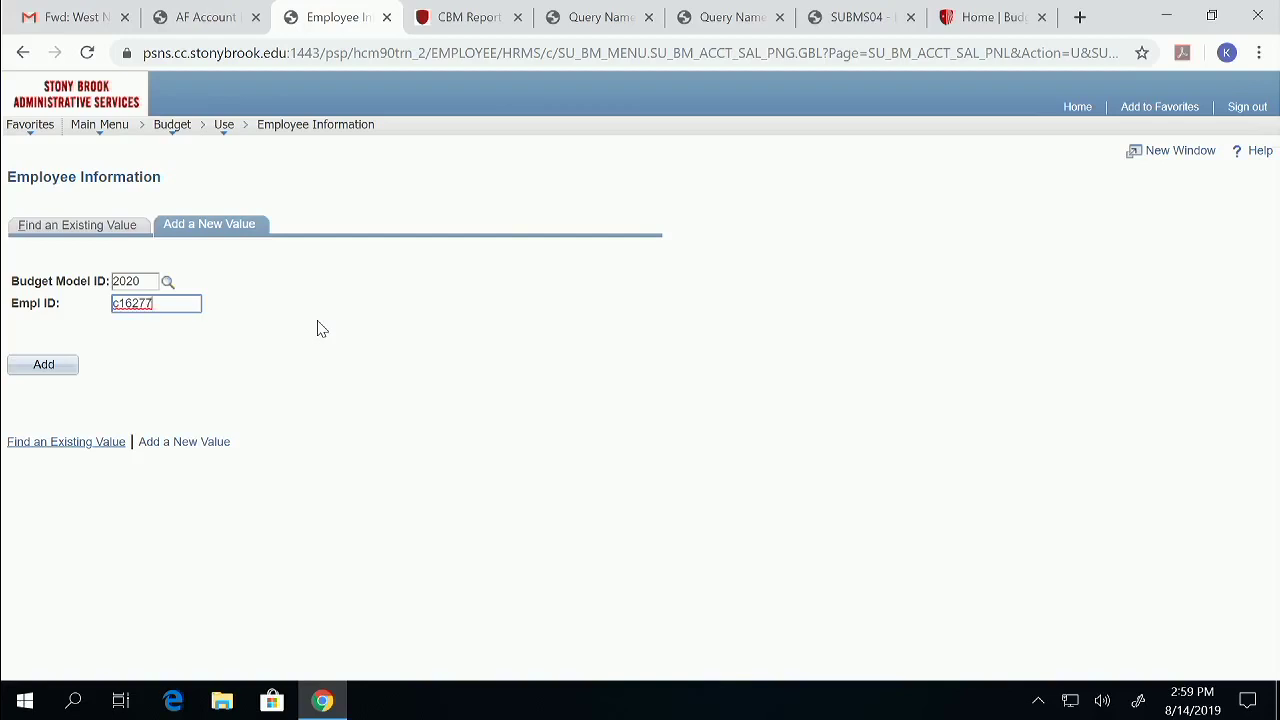
left_click(44, 366)
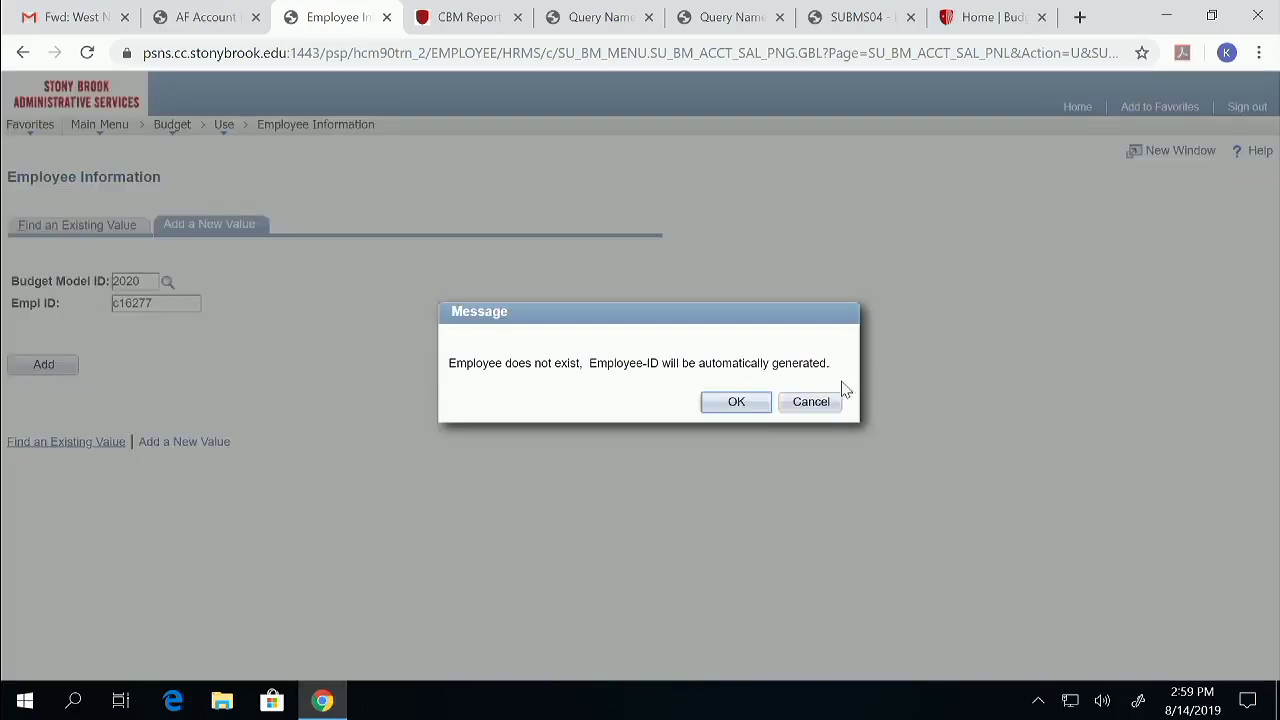
left_click(734, 403)
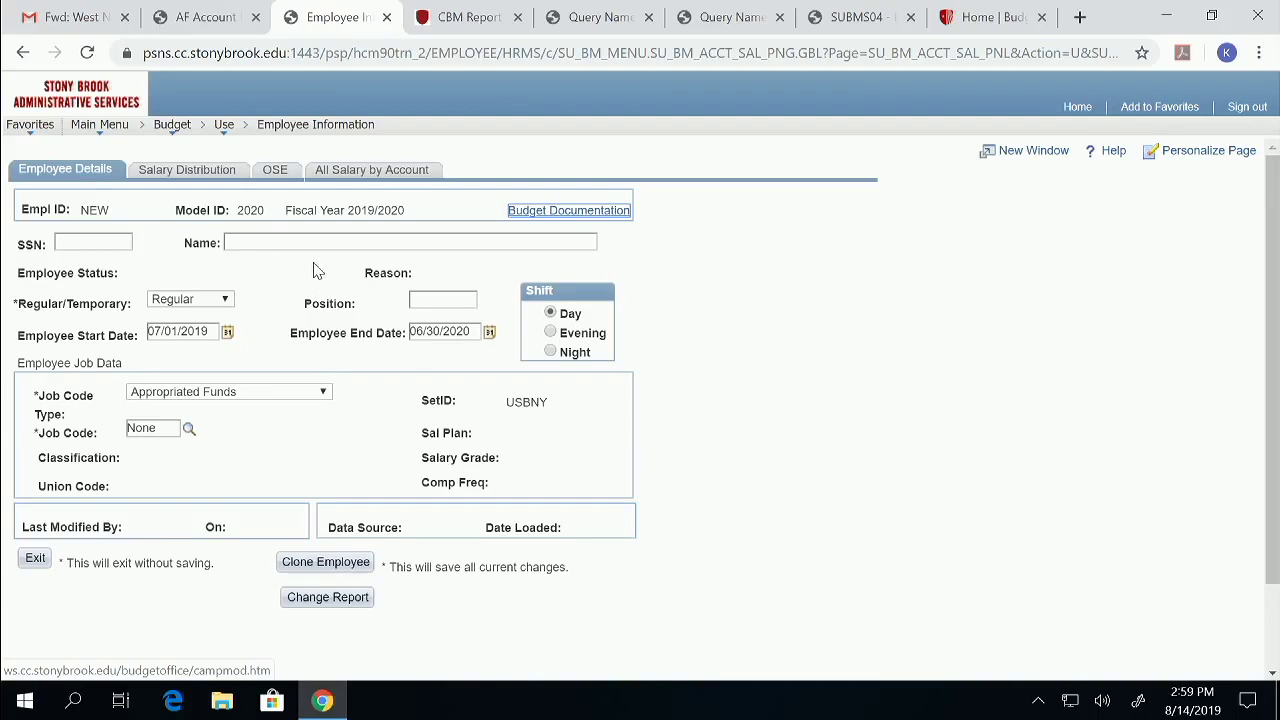
left_click(295, 240)
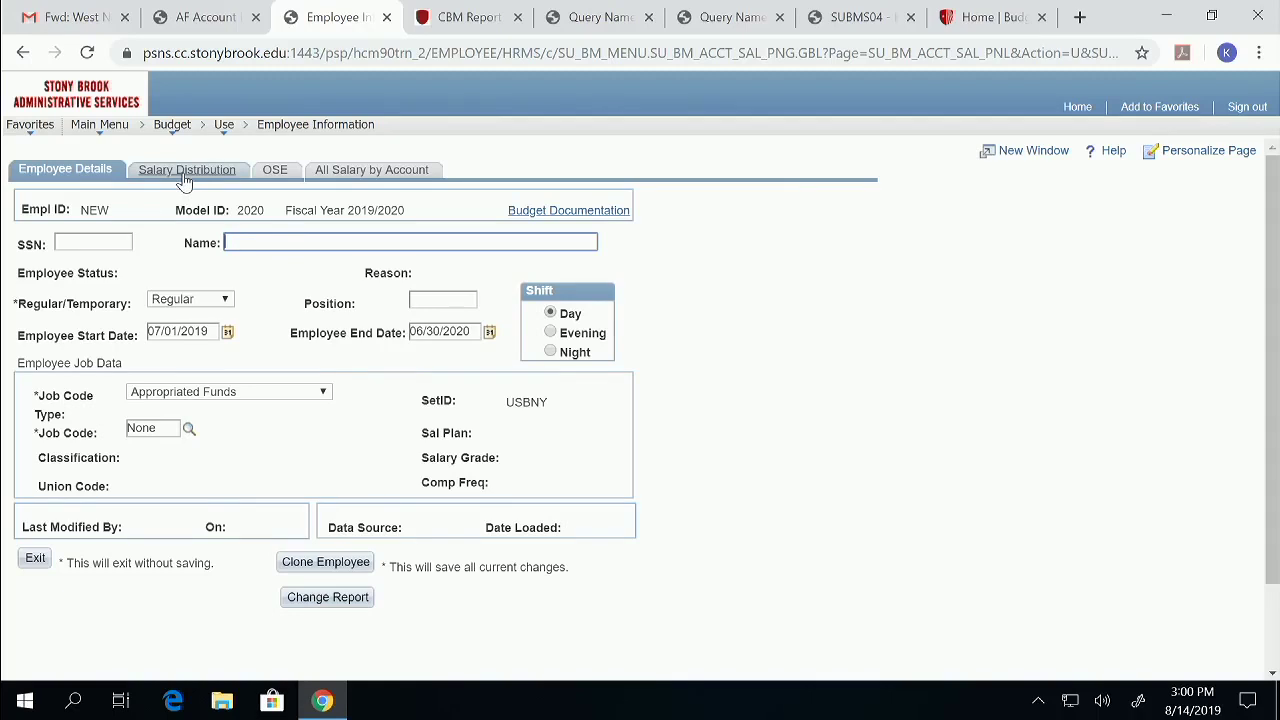
Reopen Employee Information and add the employee under budget model 2019 using the existing employee's ID
left_click(225, 130)
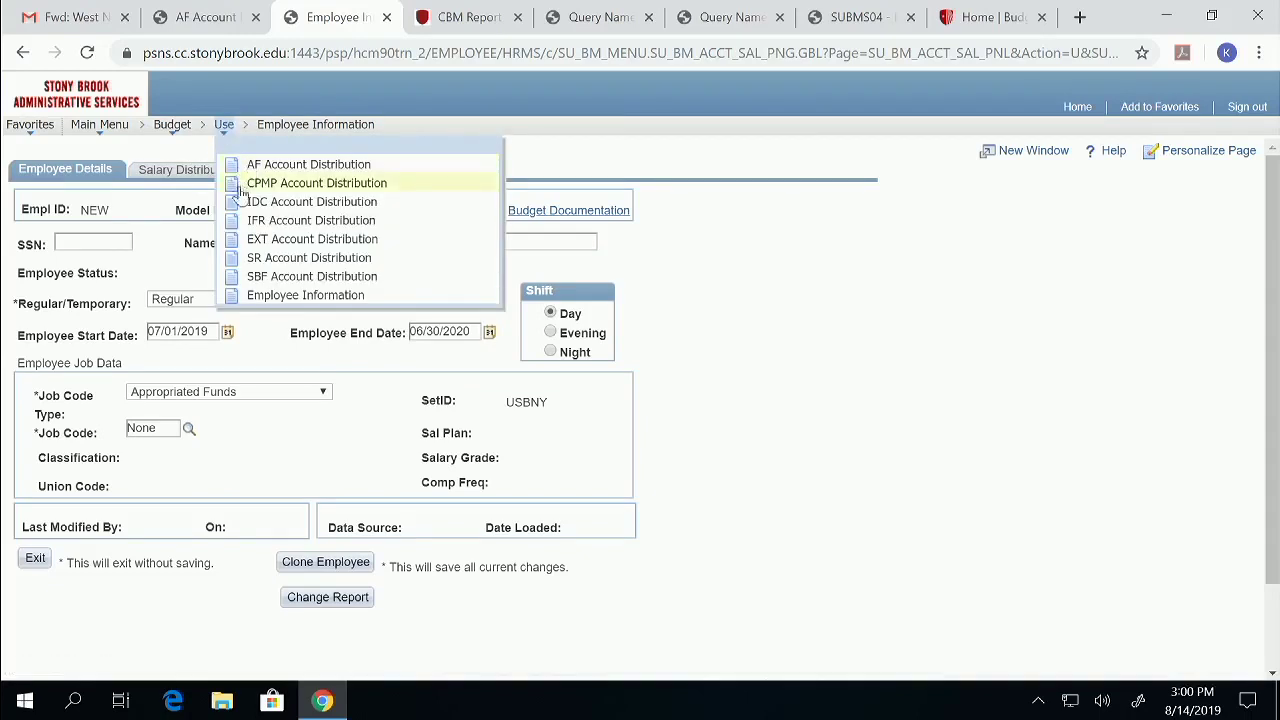
left_click(289, 297)
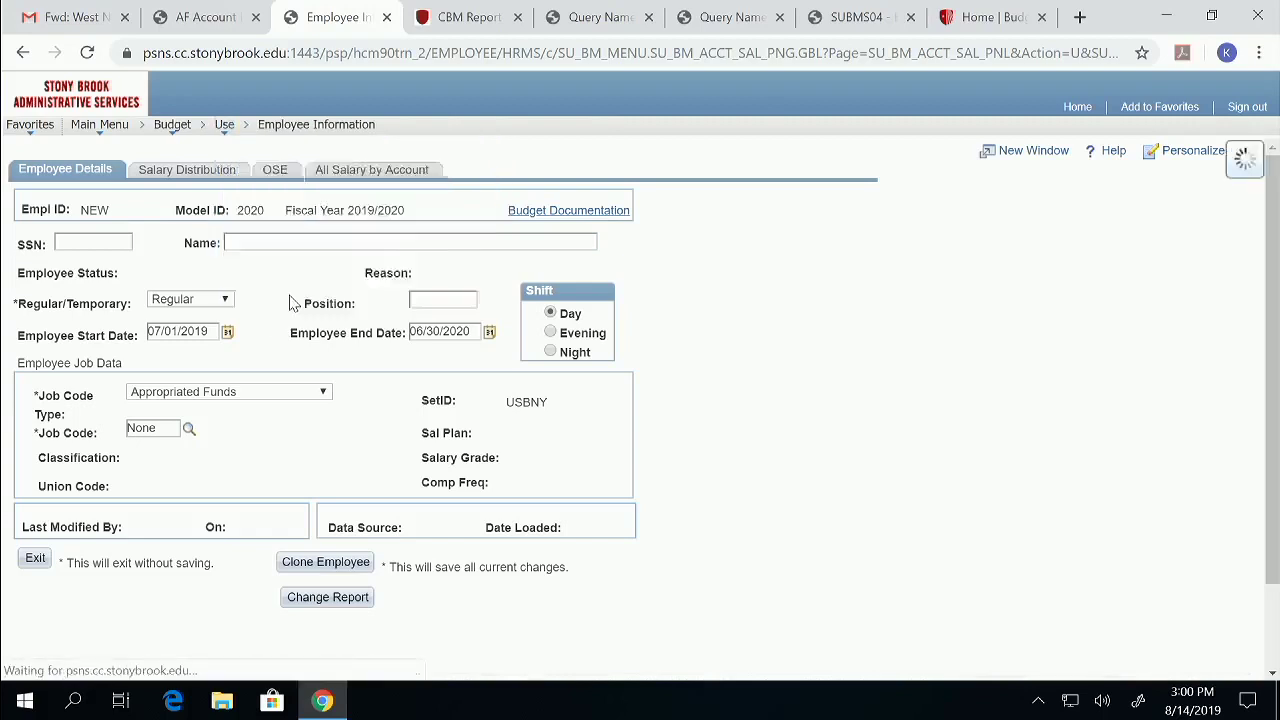
left_click(212, 246)
left_click_drag(145, 281, 70, 270)
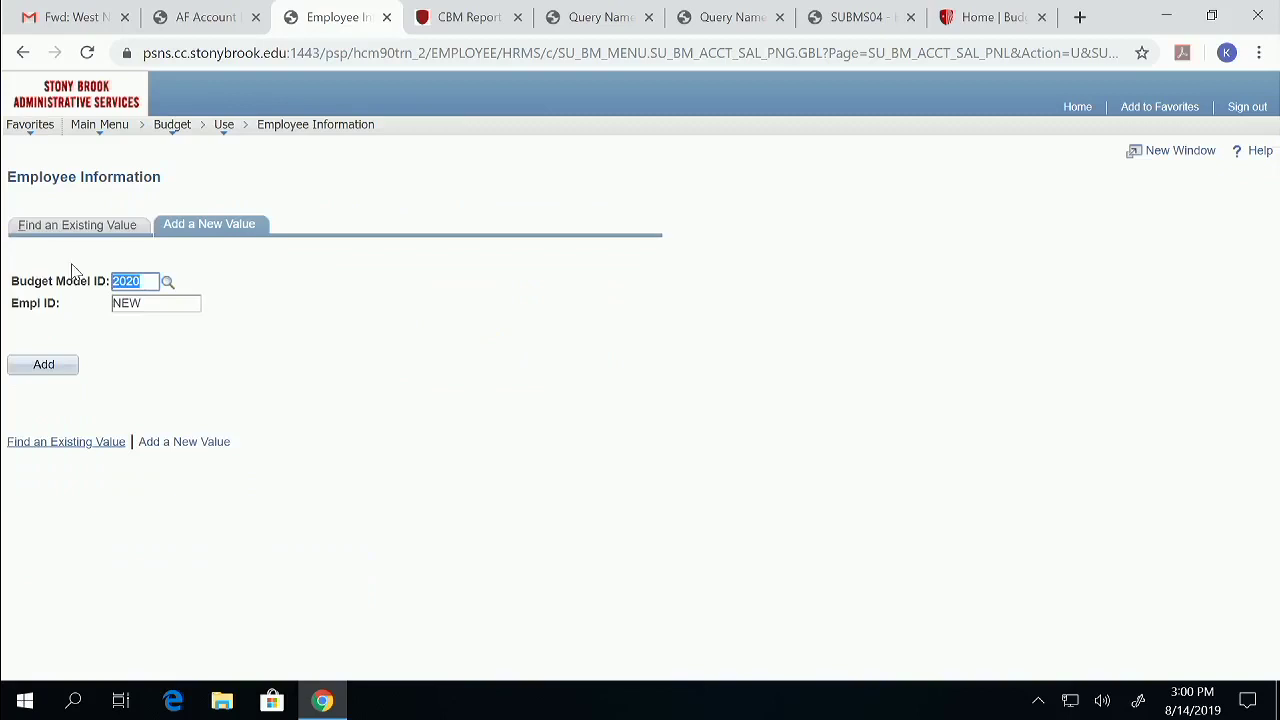
key("BackSpace")
type("2019")
key("Tab")
type("c162")
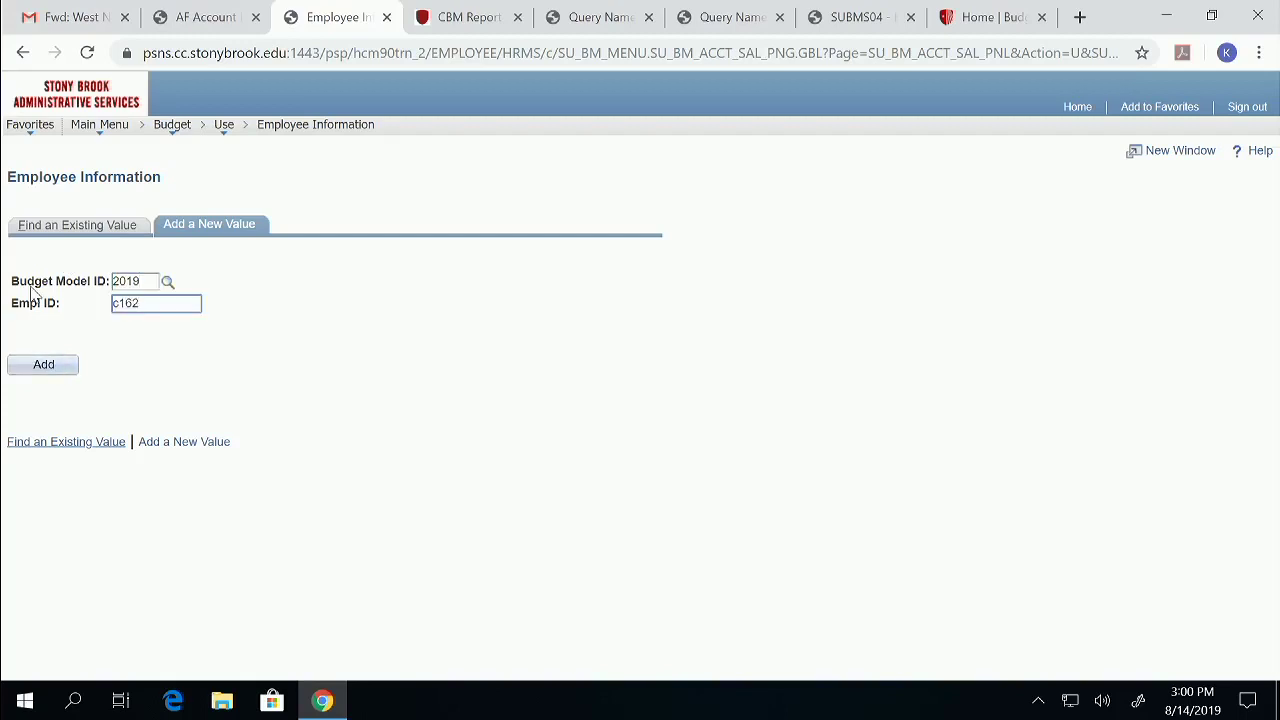
type("77")
key("Tab")
left_click(16, 368)
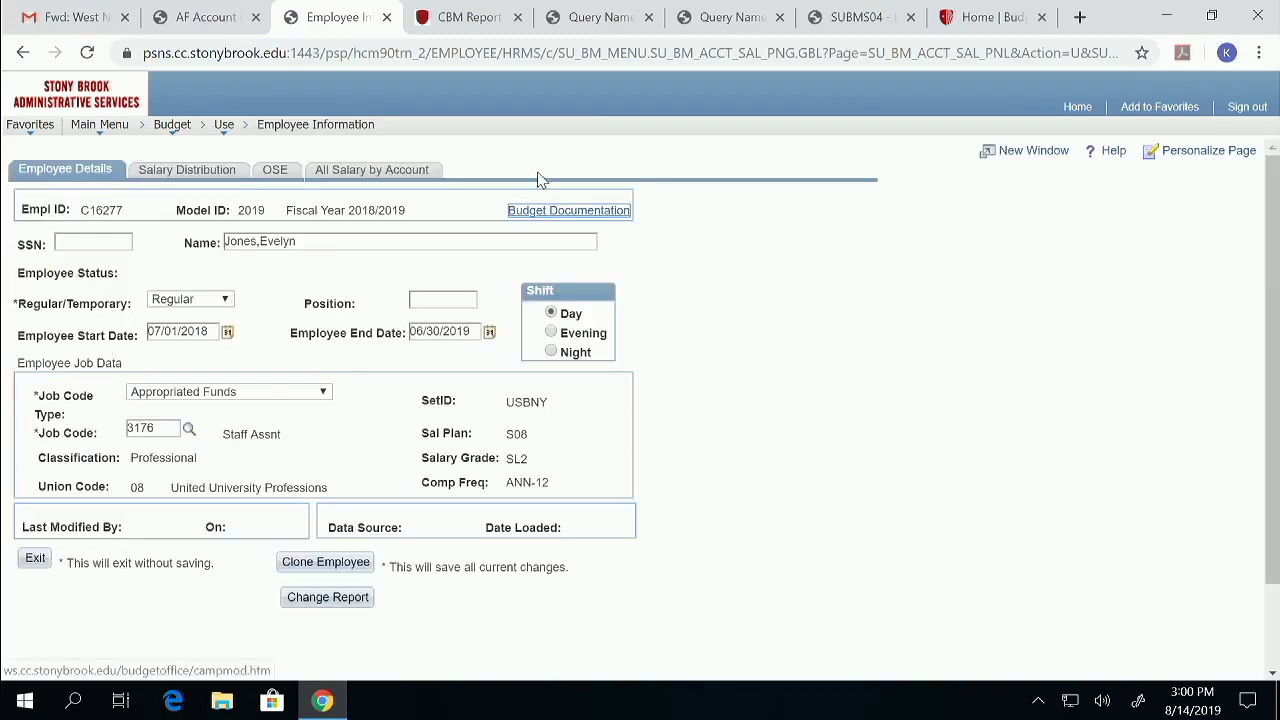
Check the added employee's name and Job Code, and highlight the AF Comp. Rate in the Salary Distribution
left_click_drag(315, 241, 218, 244)
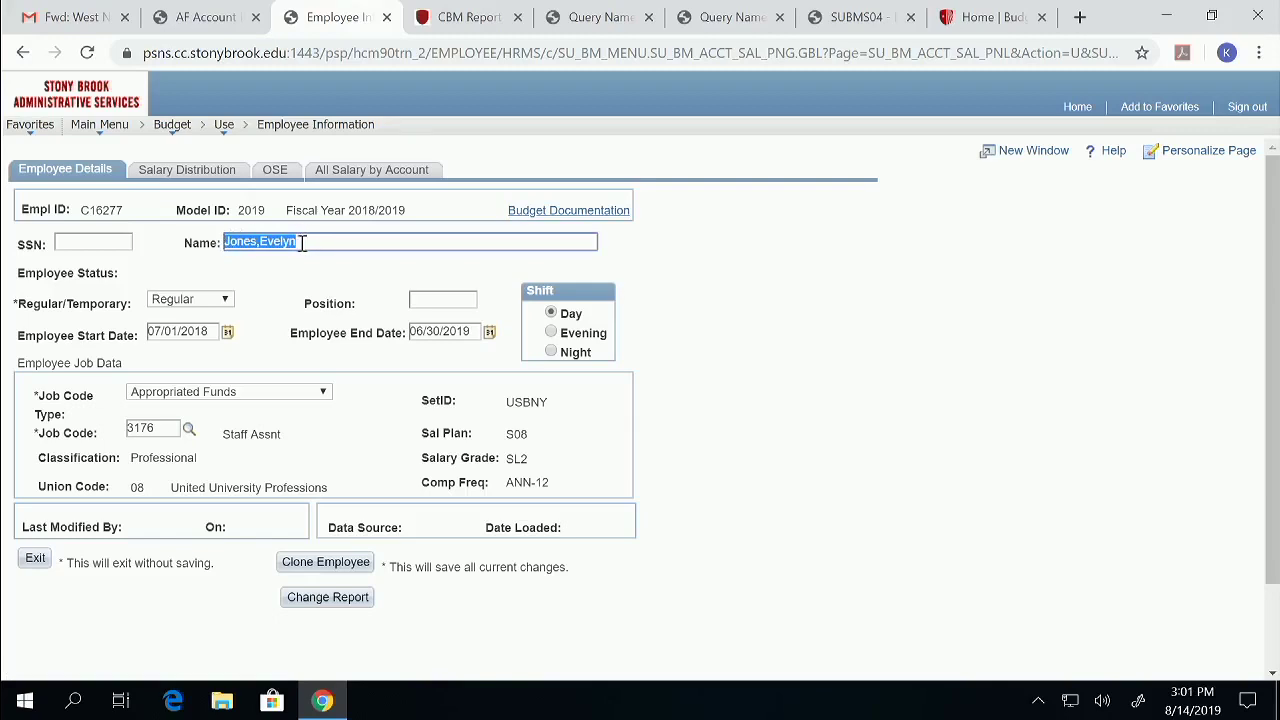
left_click_drag(163, 428, 121, 428)
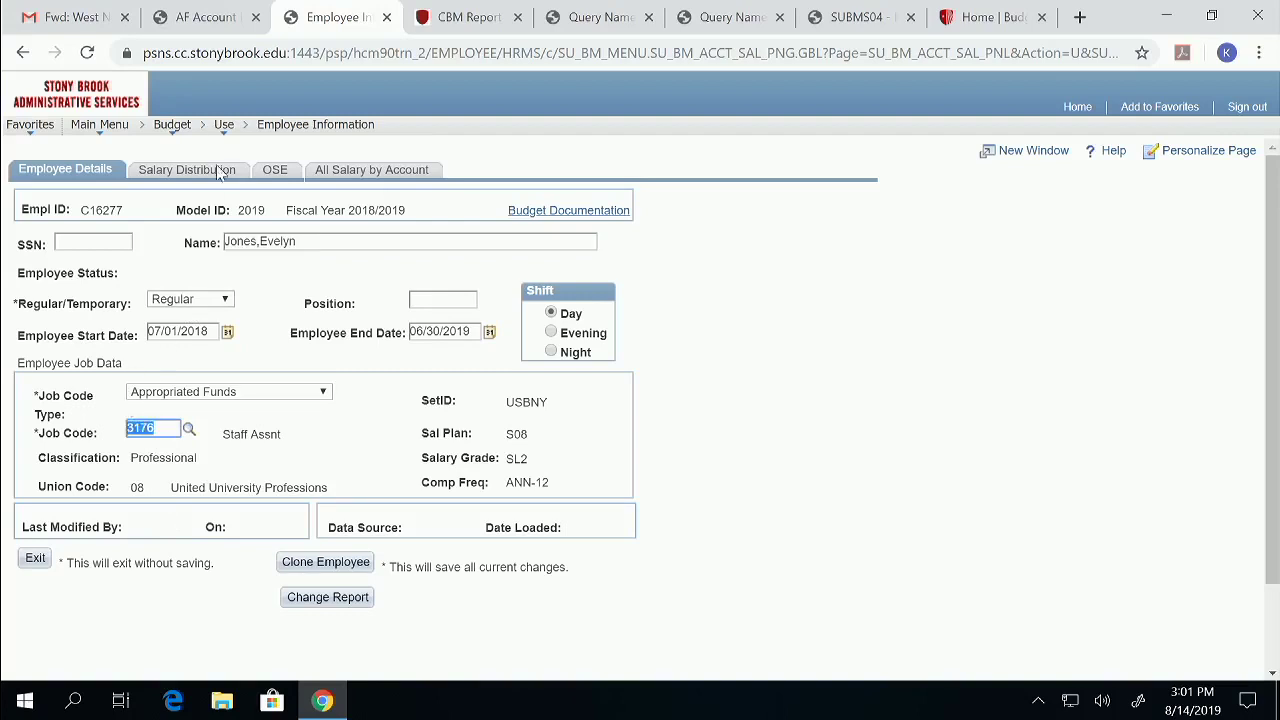
left_click(203, 178)
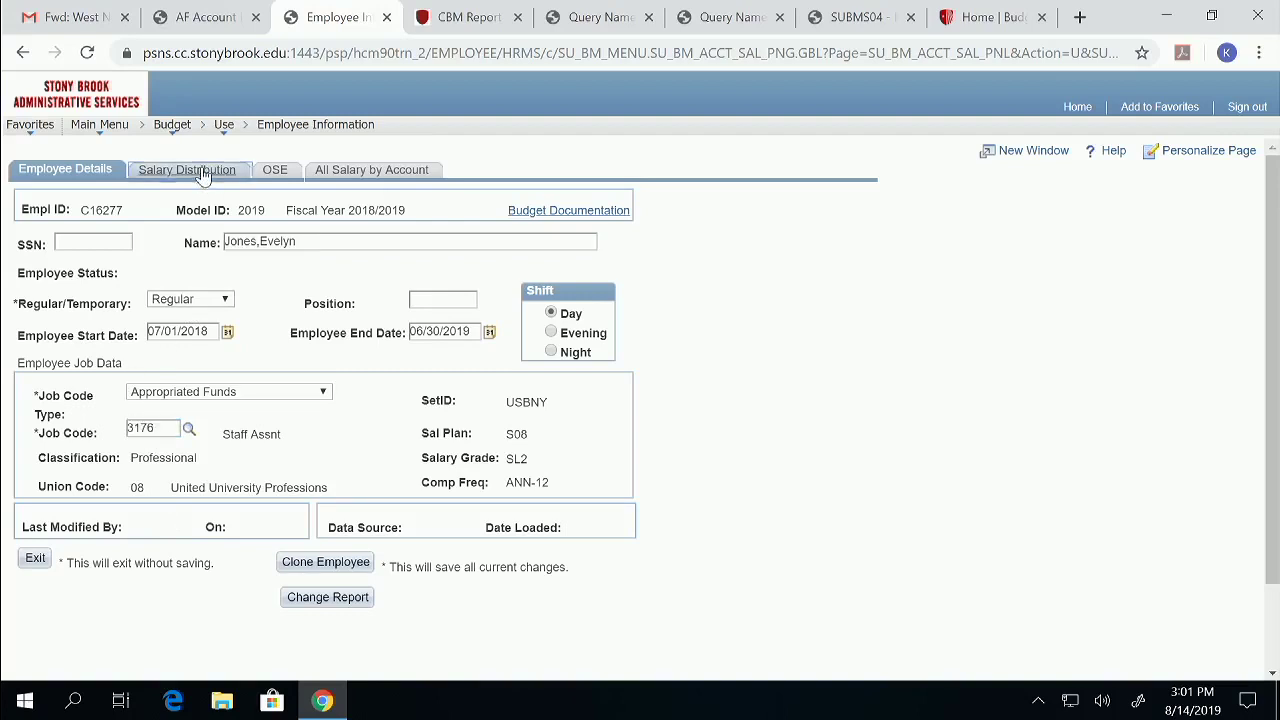
left_click_drag(572, 240, 638, 240)
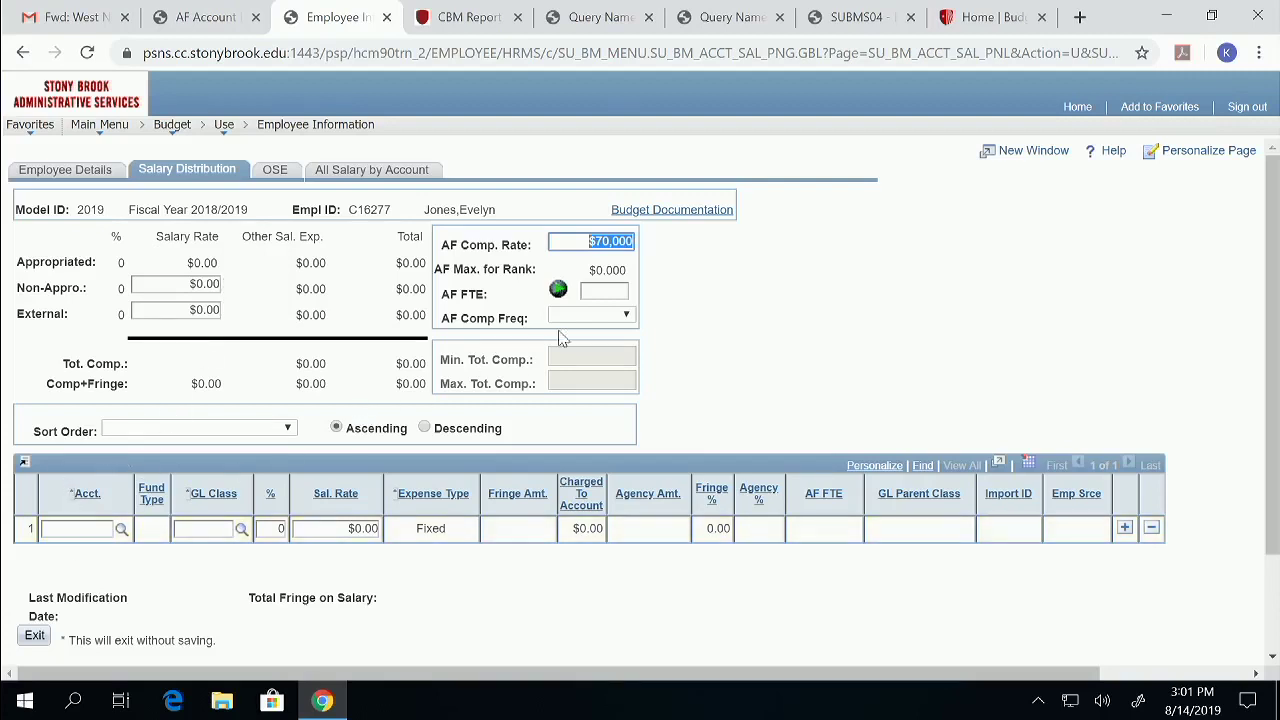
Set the added employee's AF FTE to 1.00 in the Salary Distribution
left_click(617, 292)
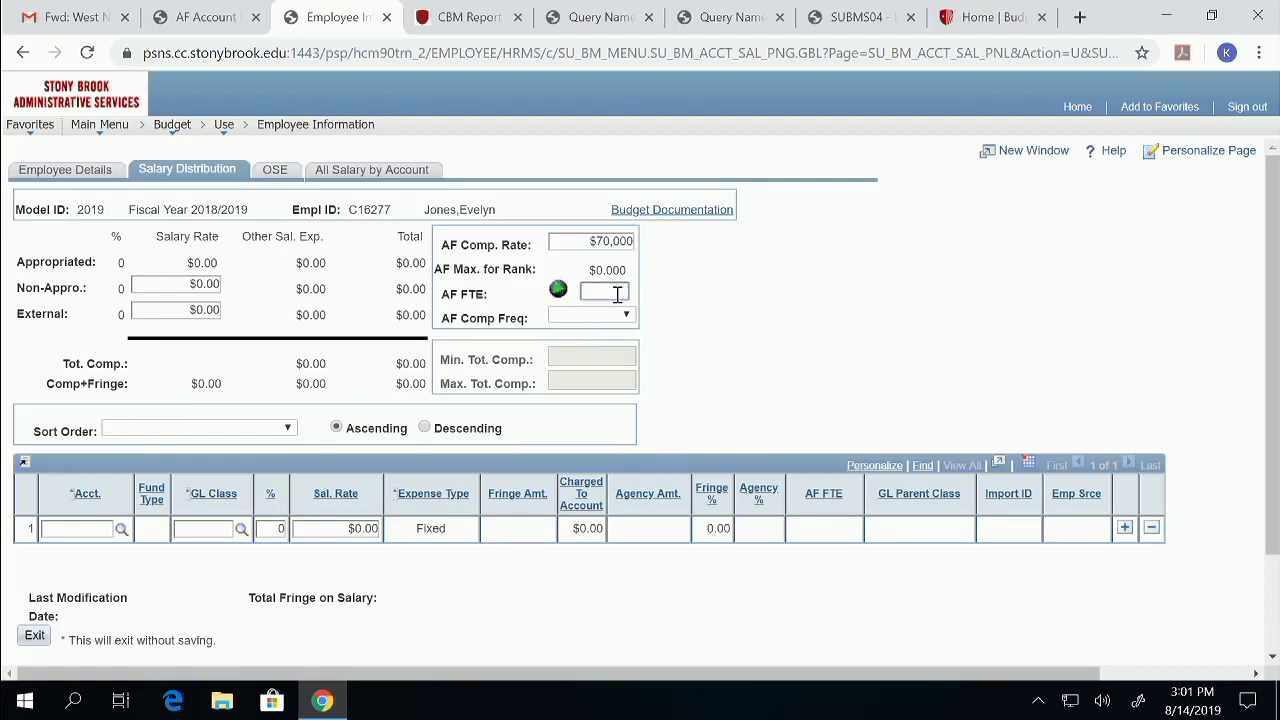
type("1")
key("Tab")
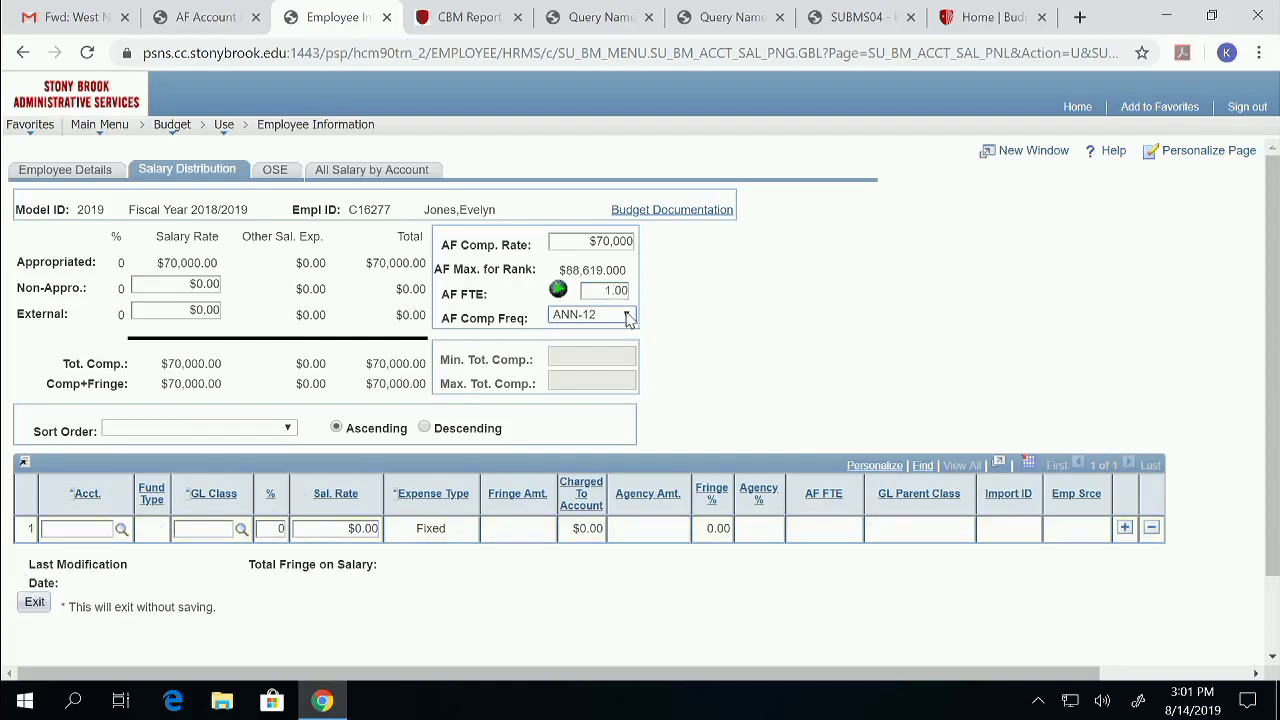
Charge the first salary distribution row to the Art account with GL Class PS_OTH (Non Instructional)
left_click(73, 528)
type("42")
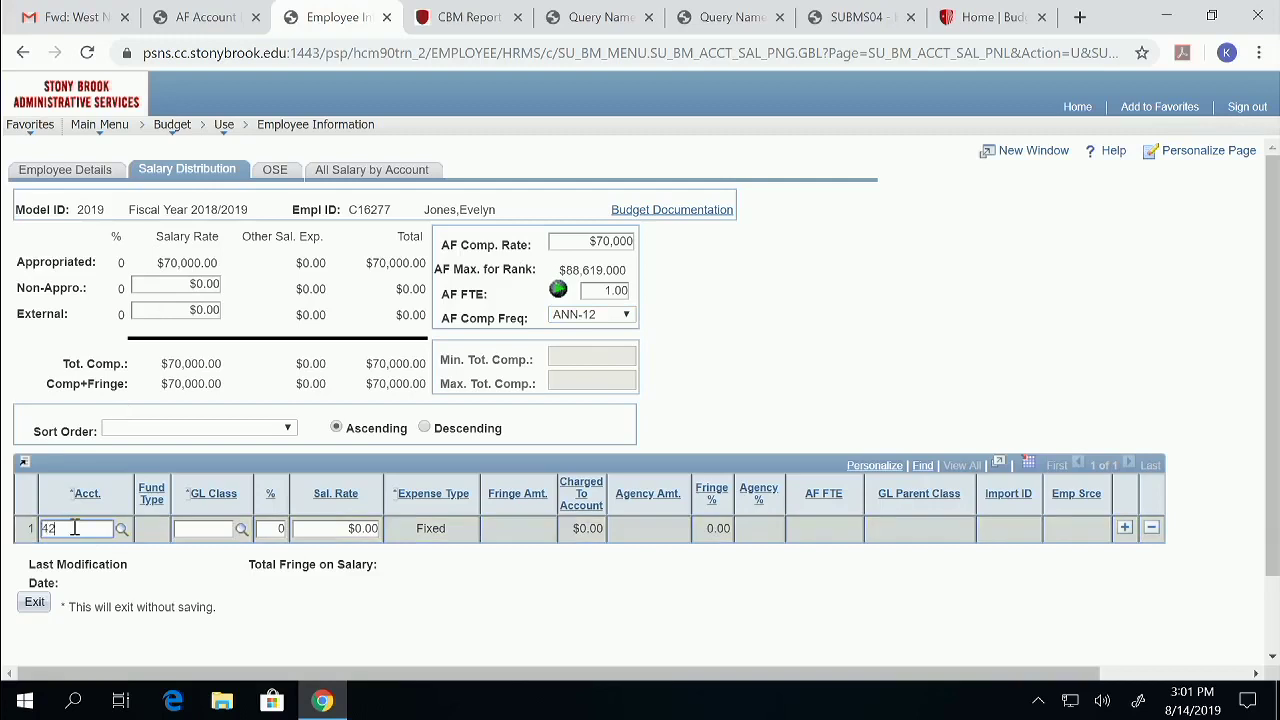
type("000900")
key("Tab")
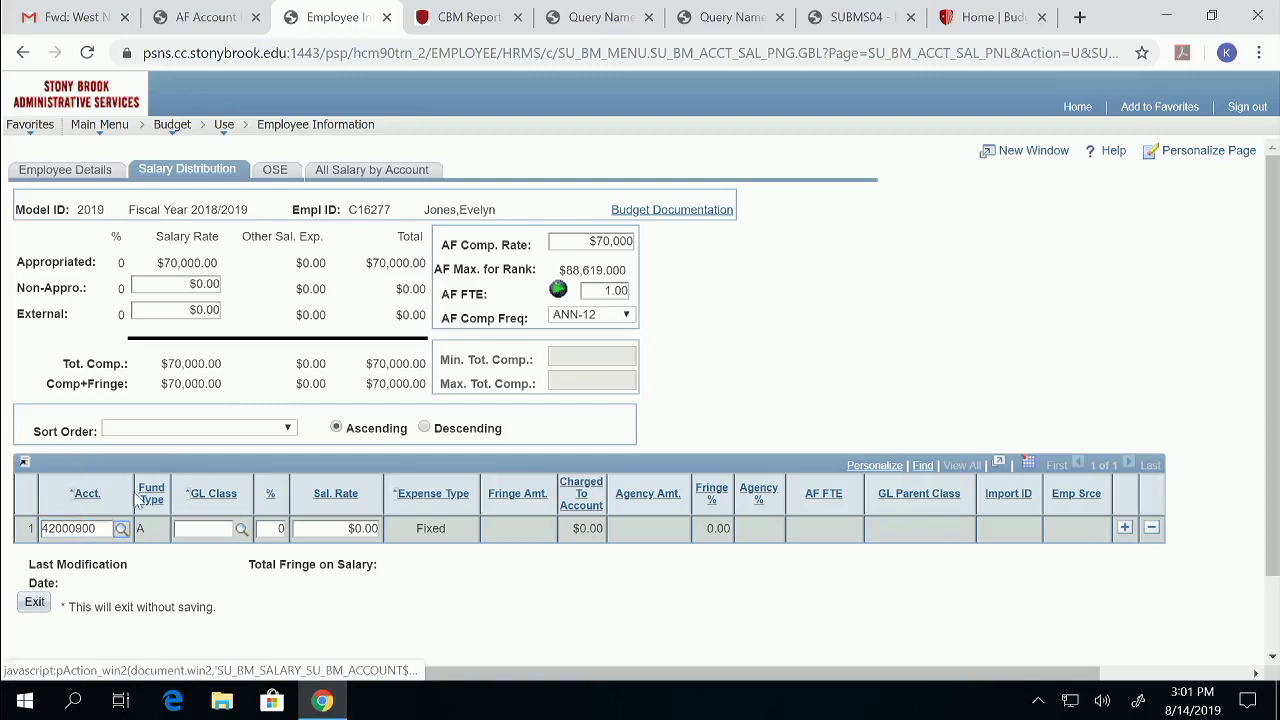
left_click(240, 529)
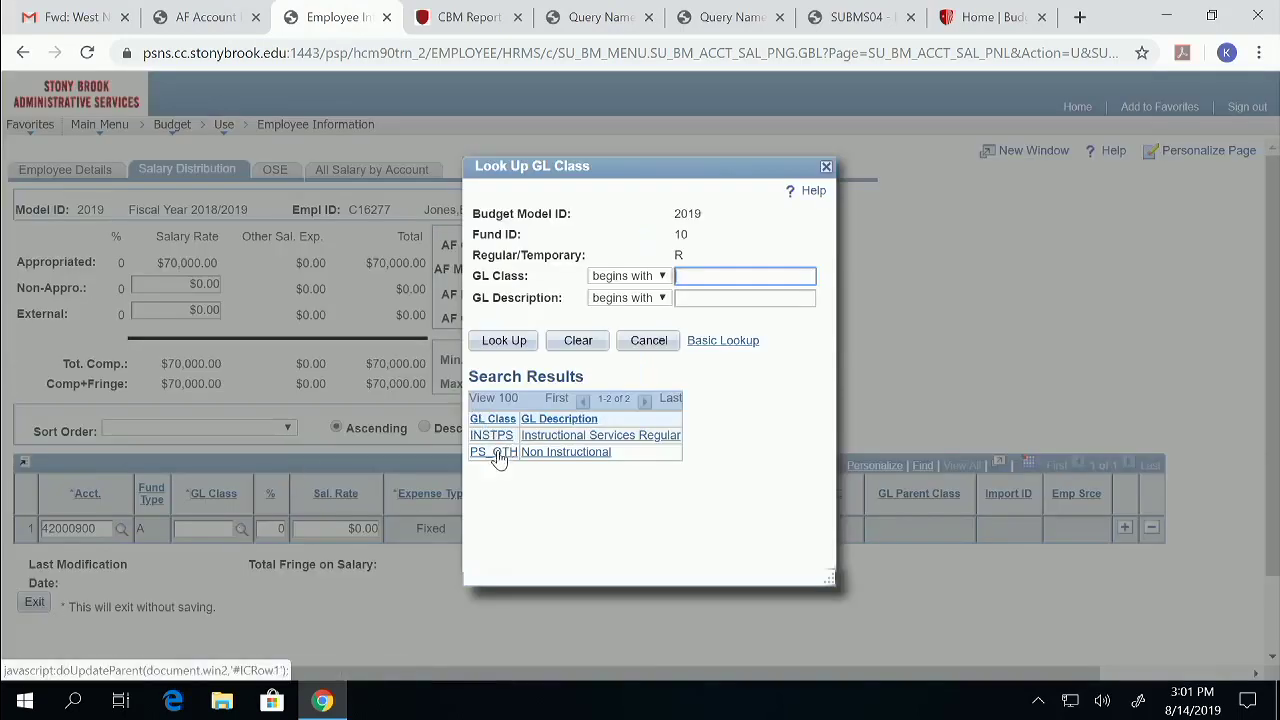
left_click(499, 454)
Allocate 100 percent of the salary to the Art account row and highlight its Sal. Rate
left_click(273, 528)
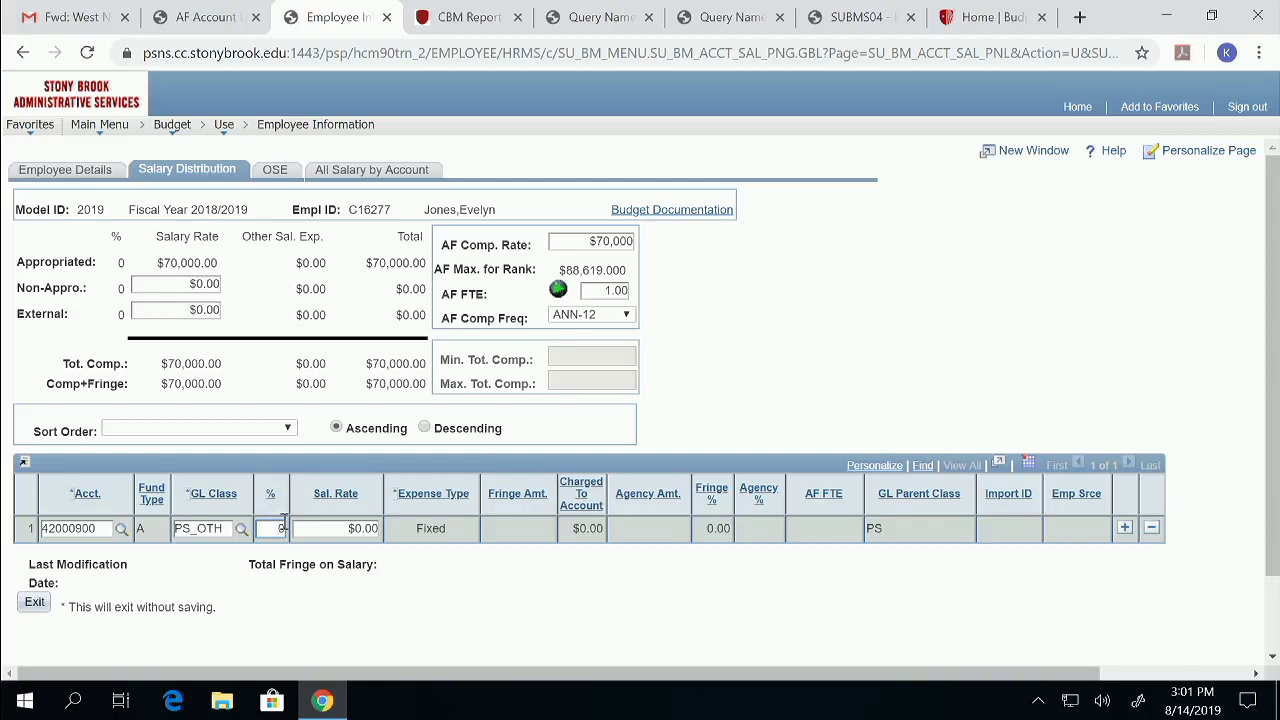
type("100")
key("Tab")
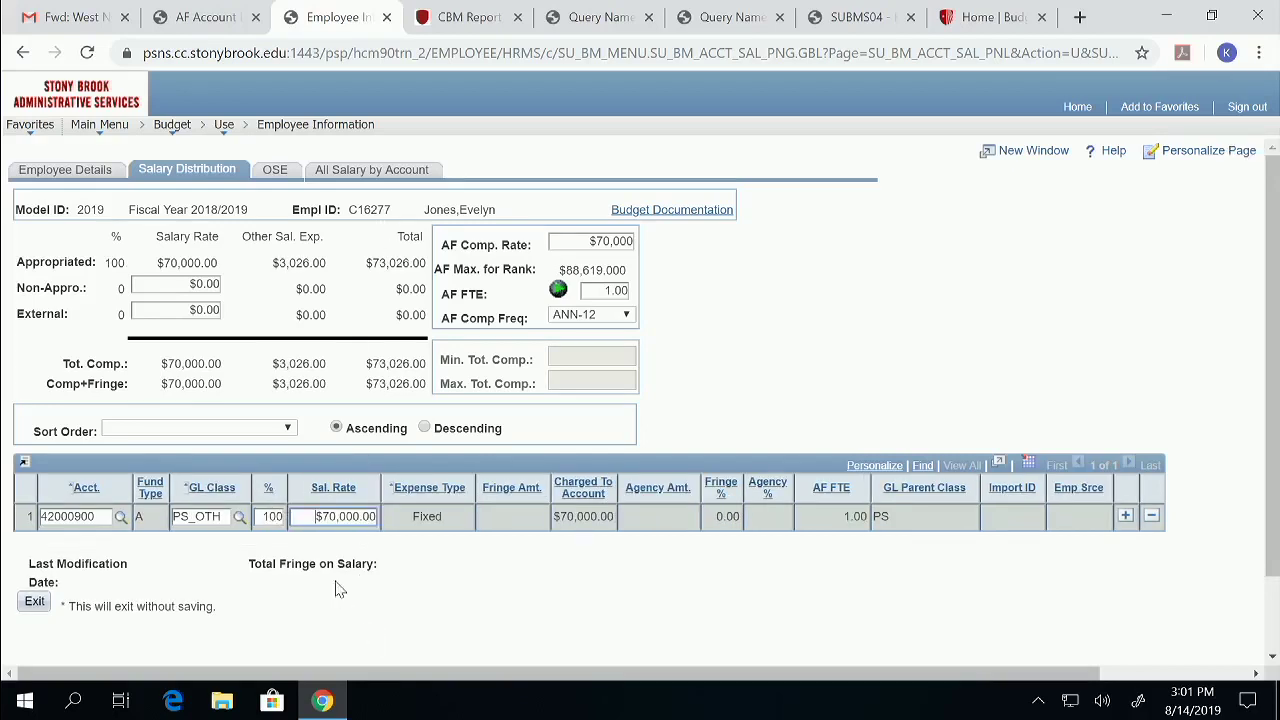
left_click_drag(313, 516, 385, 525)
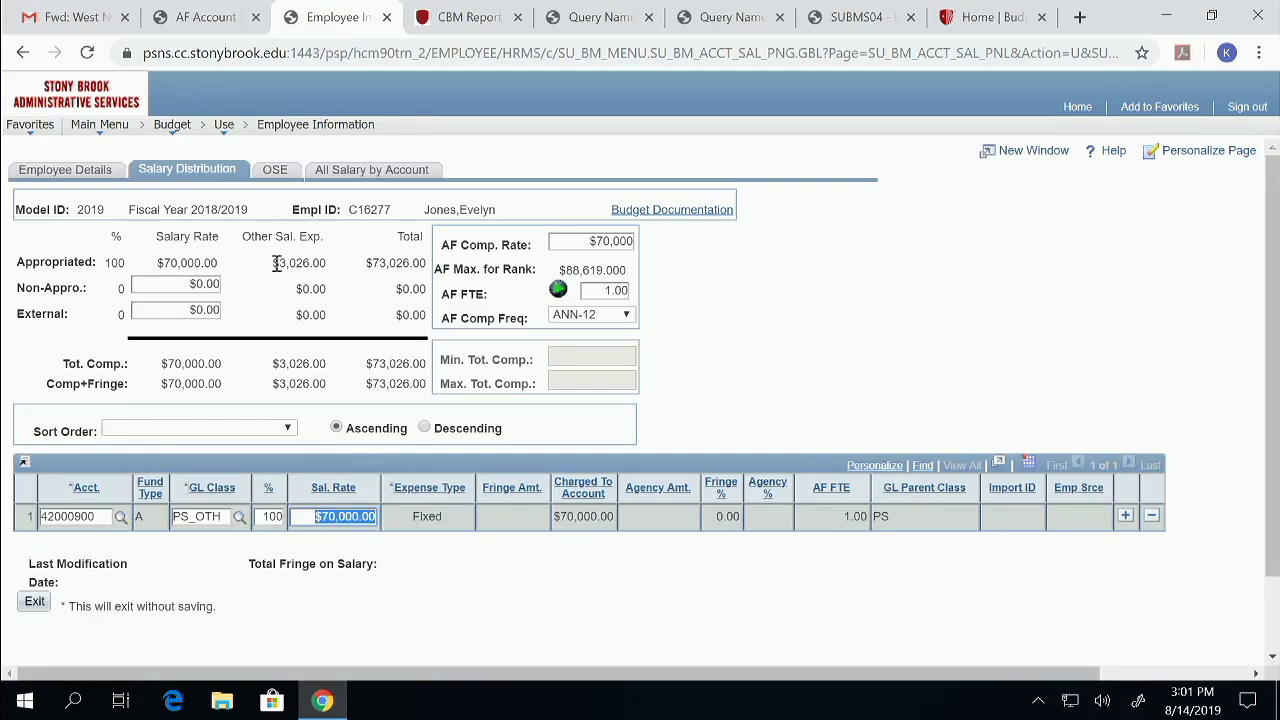
Review the added employee's Employee Details, return to the Salary Distribution and look over the whole page
left_click(85, 176)
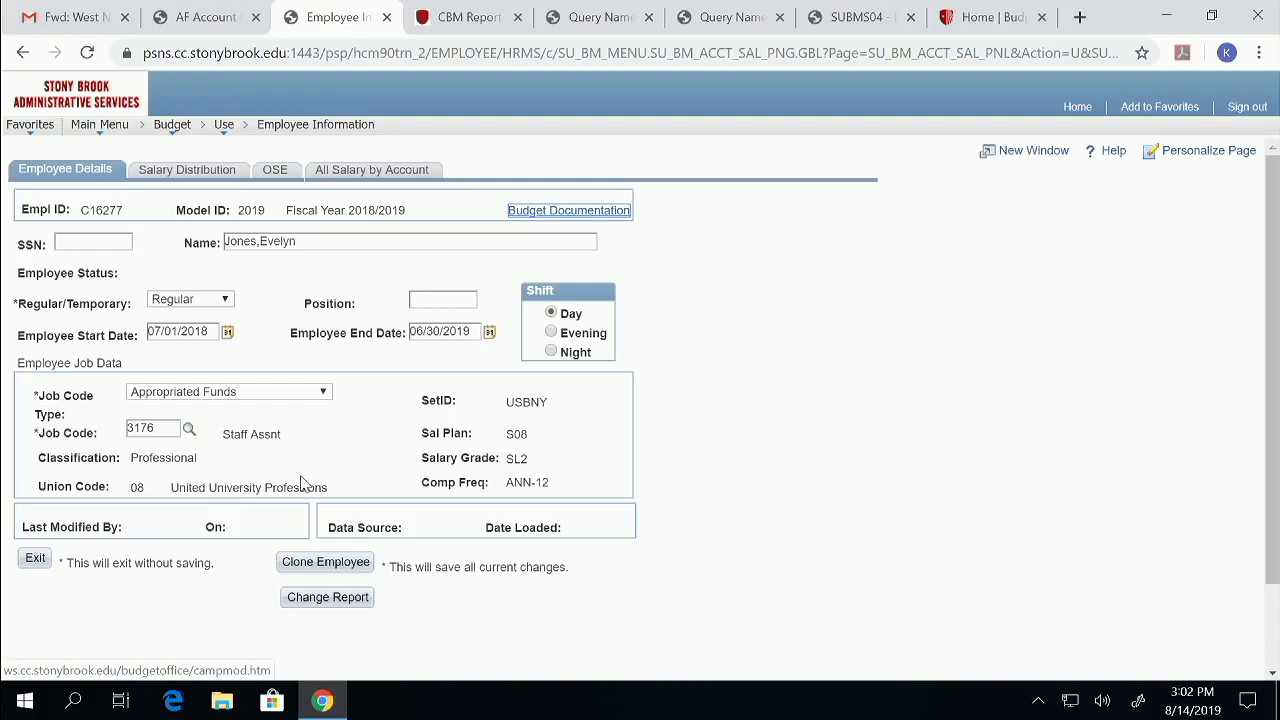
left_click(198, 174)
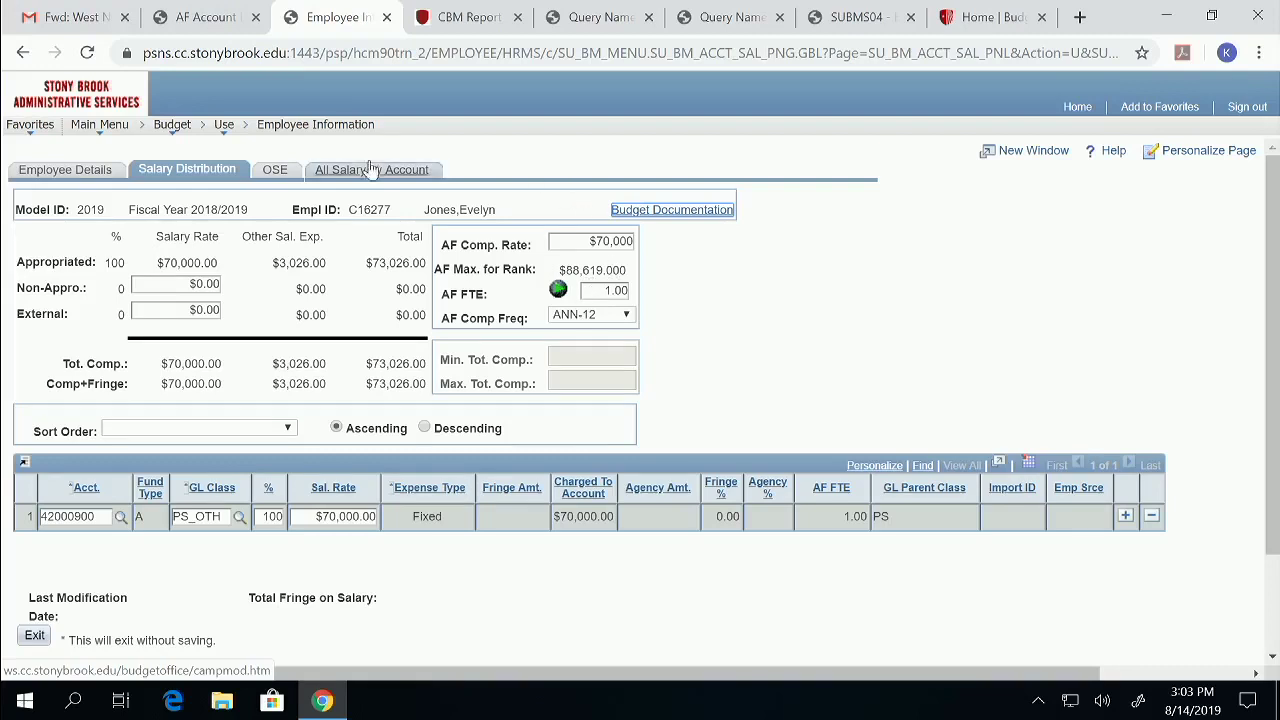
mouse_move(226, 133)
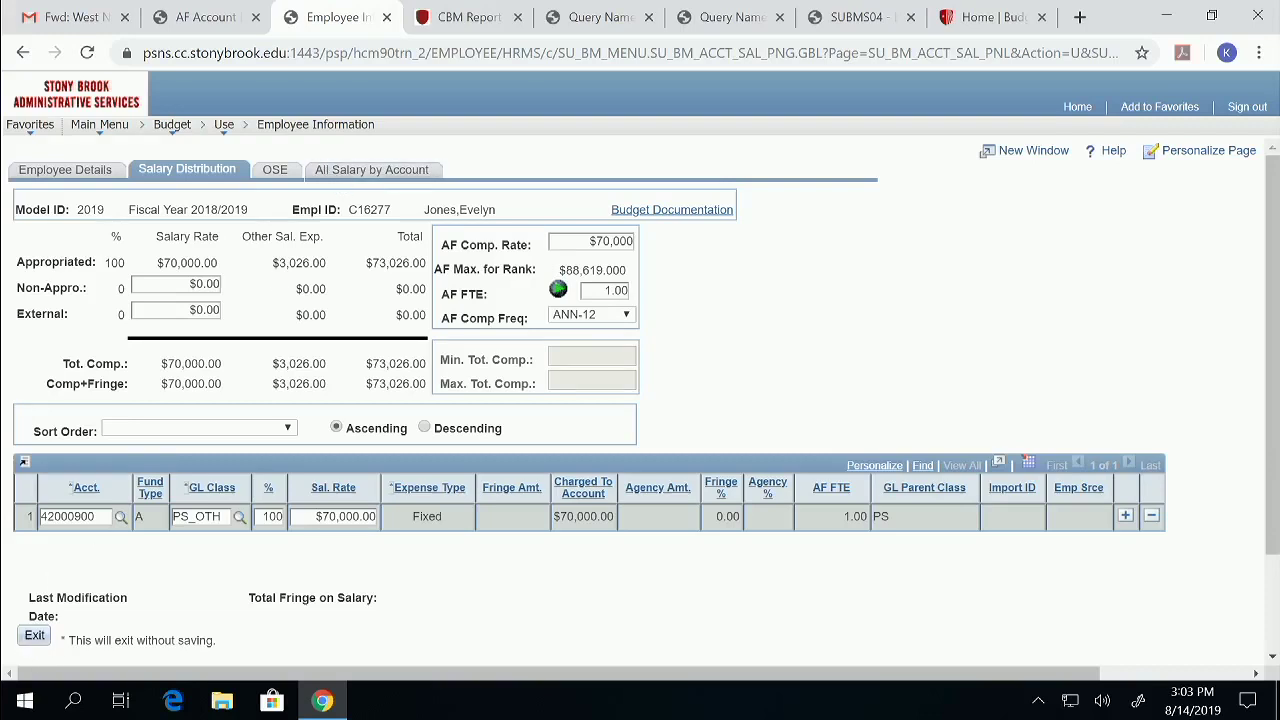
scroll(1268, 610, "down", 2)
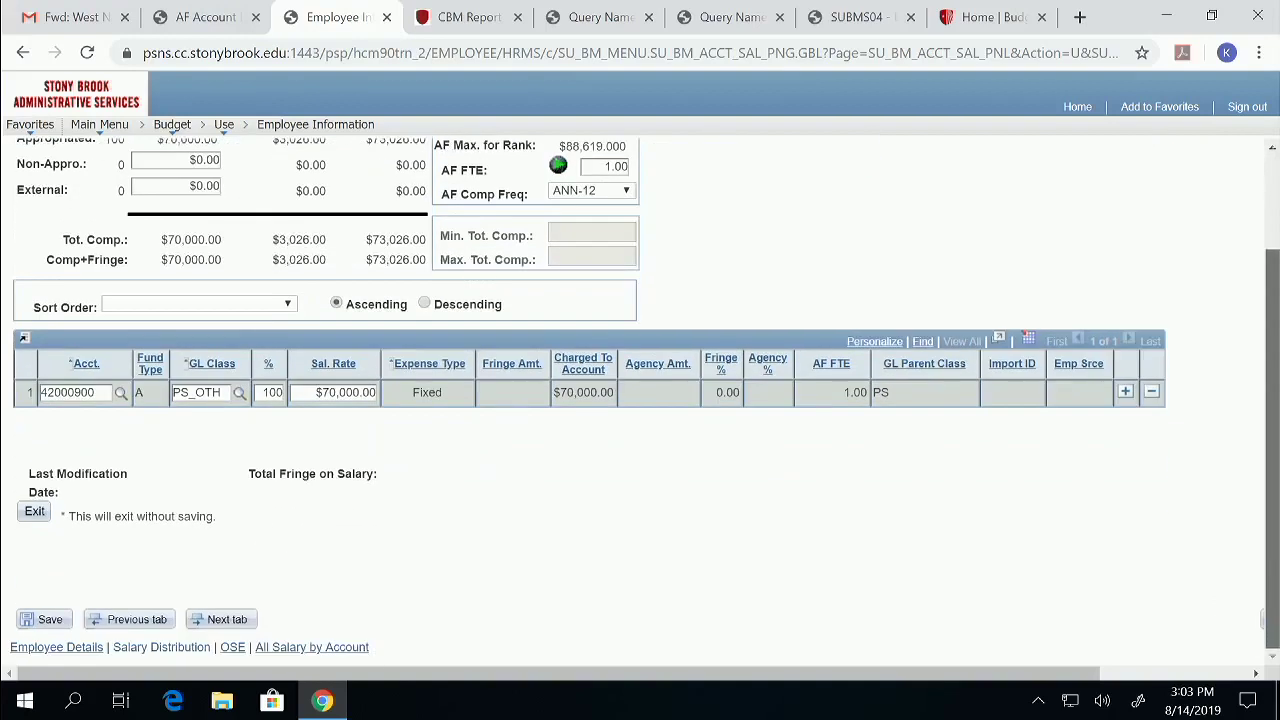
scroll(1262, 620, "up", 2)
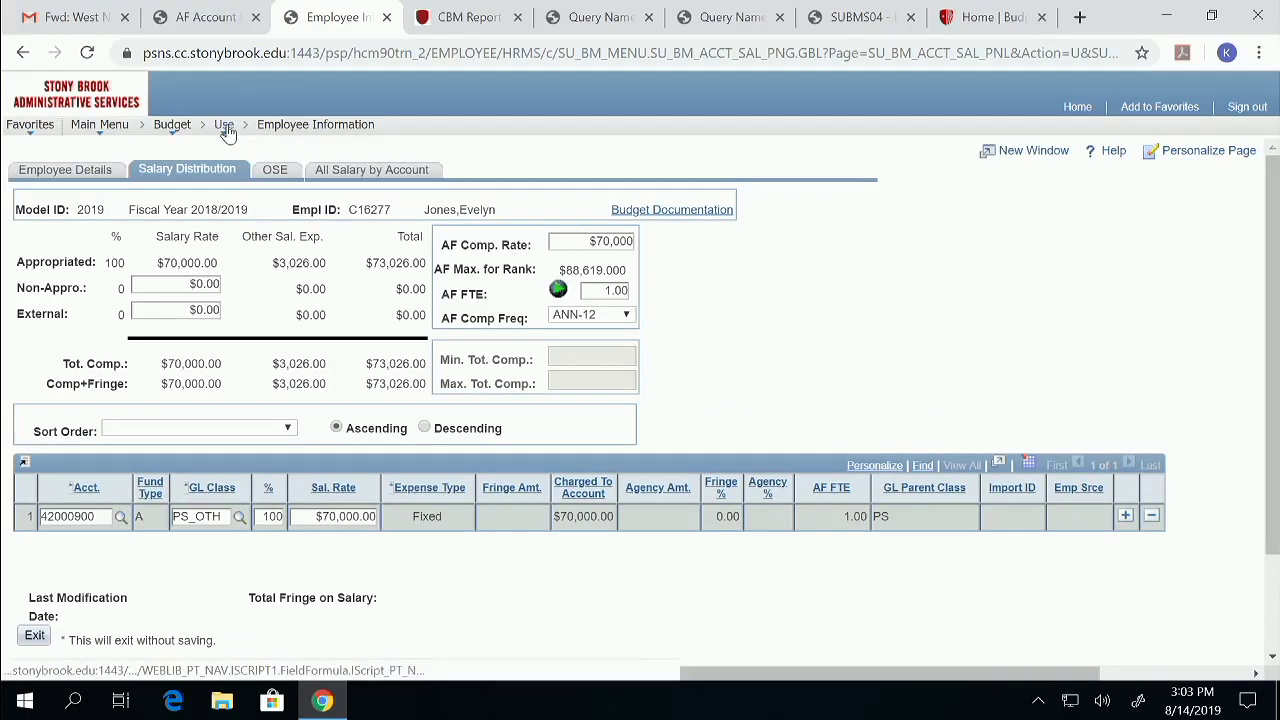
Leave the employee's salary distribution without saving the changes and open the form for adding a new Employee Information value
mouse_move(228, 133)
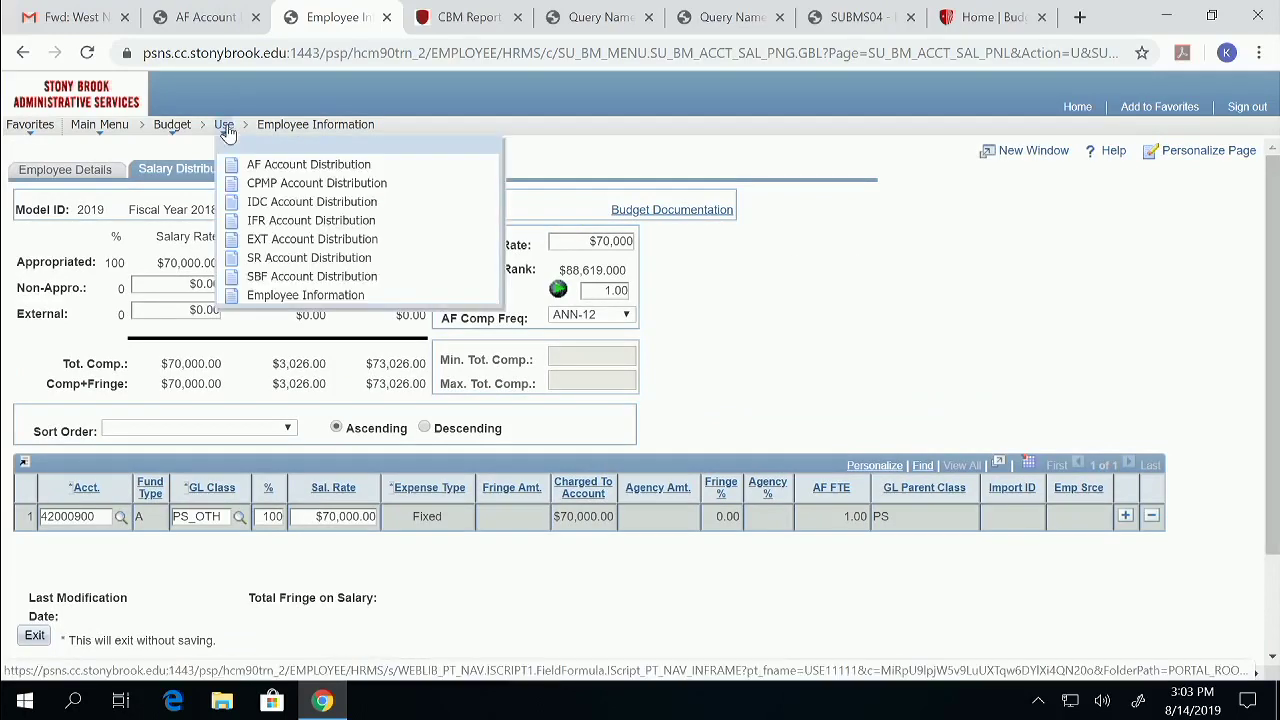
left_click(309, 296)
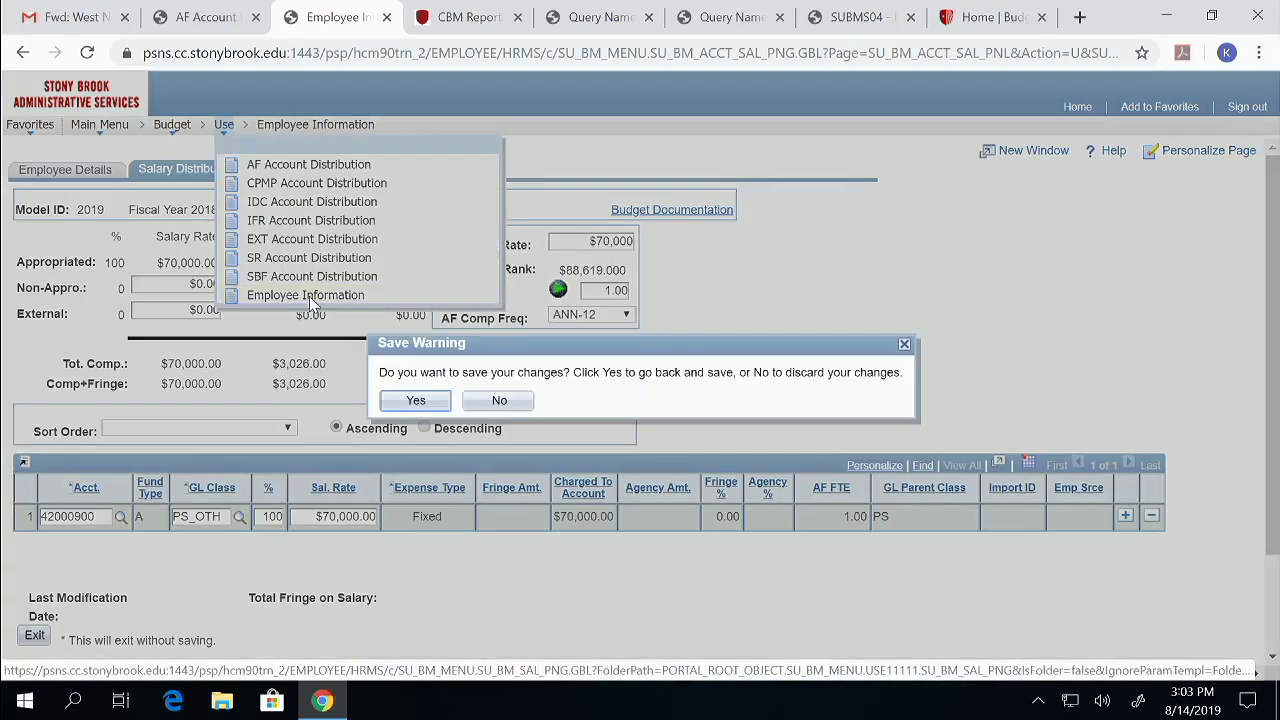
left_click(499, 403)
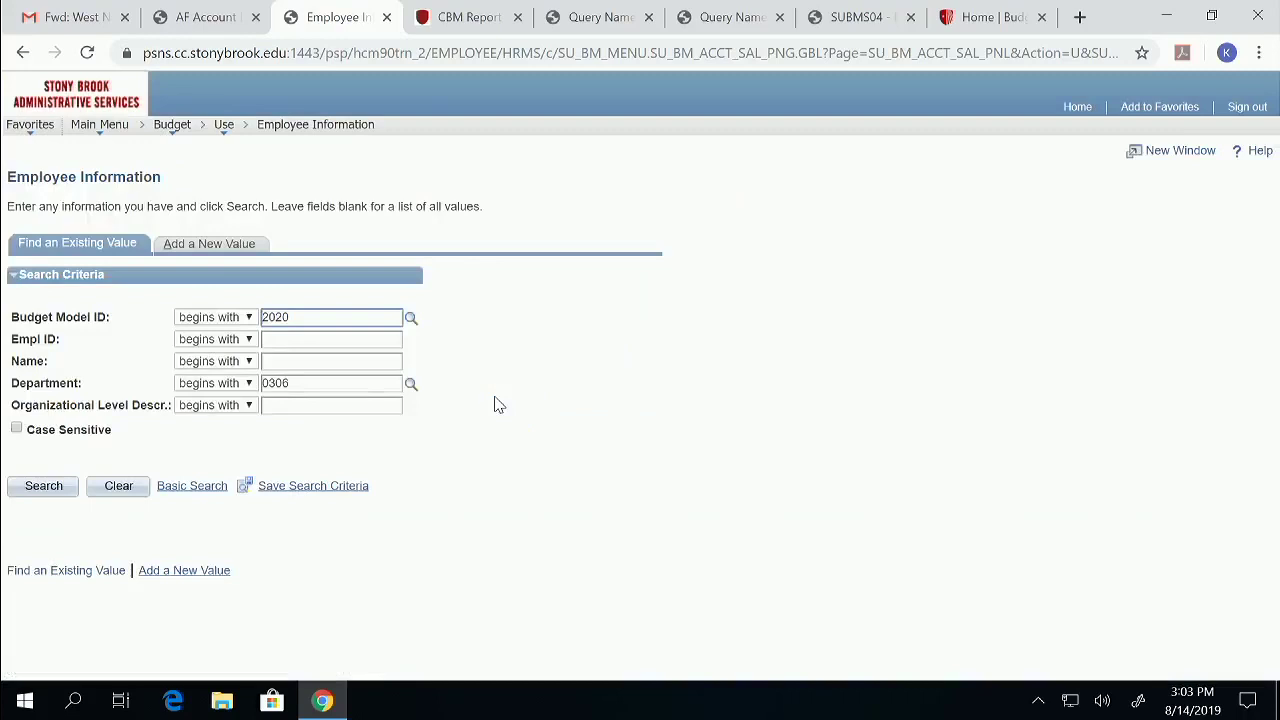
left_click(244, 245)
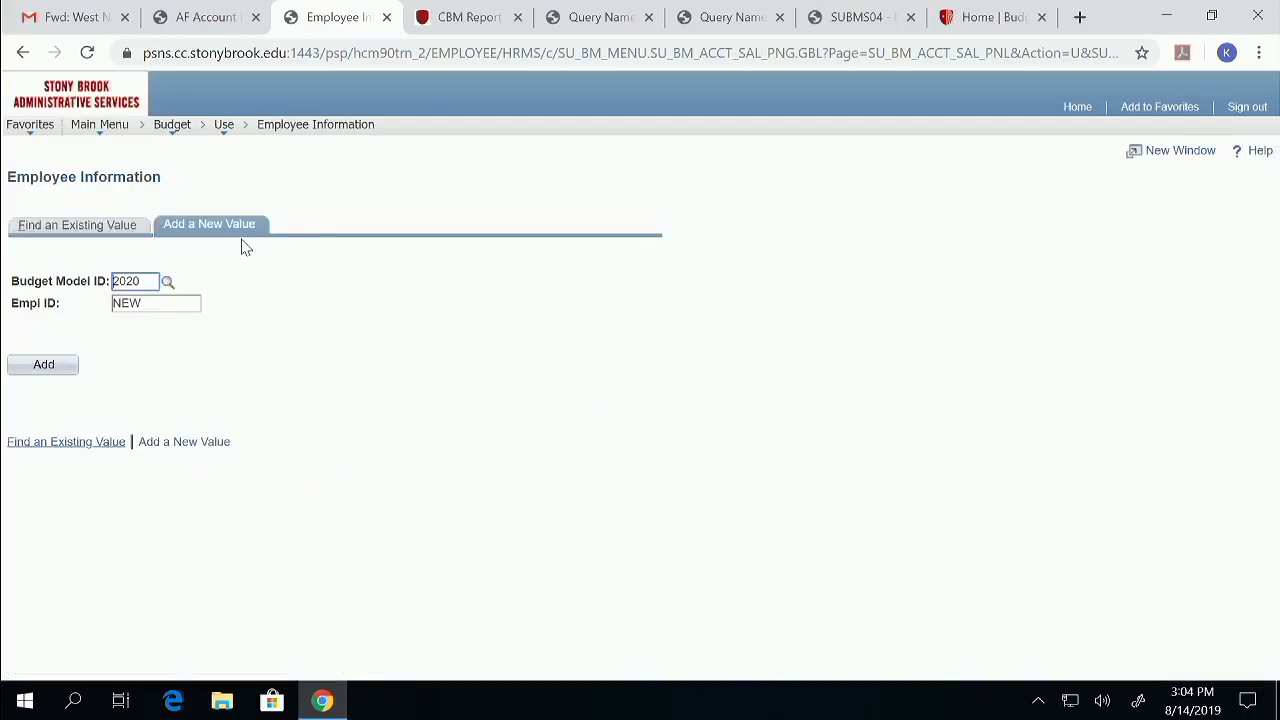
Add the existing placeholder staff assistant to budget model 2019 by Empl ID, highlight the name and open the Salary Distribution
left_click_drag(155, 285, 5, 270)
type("2019")
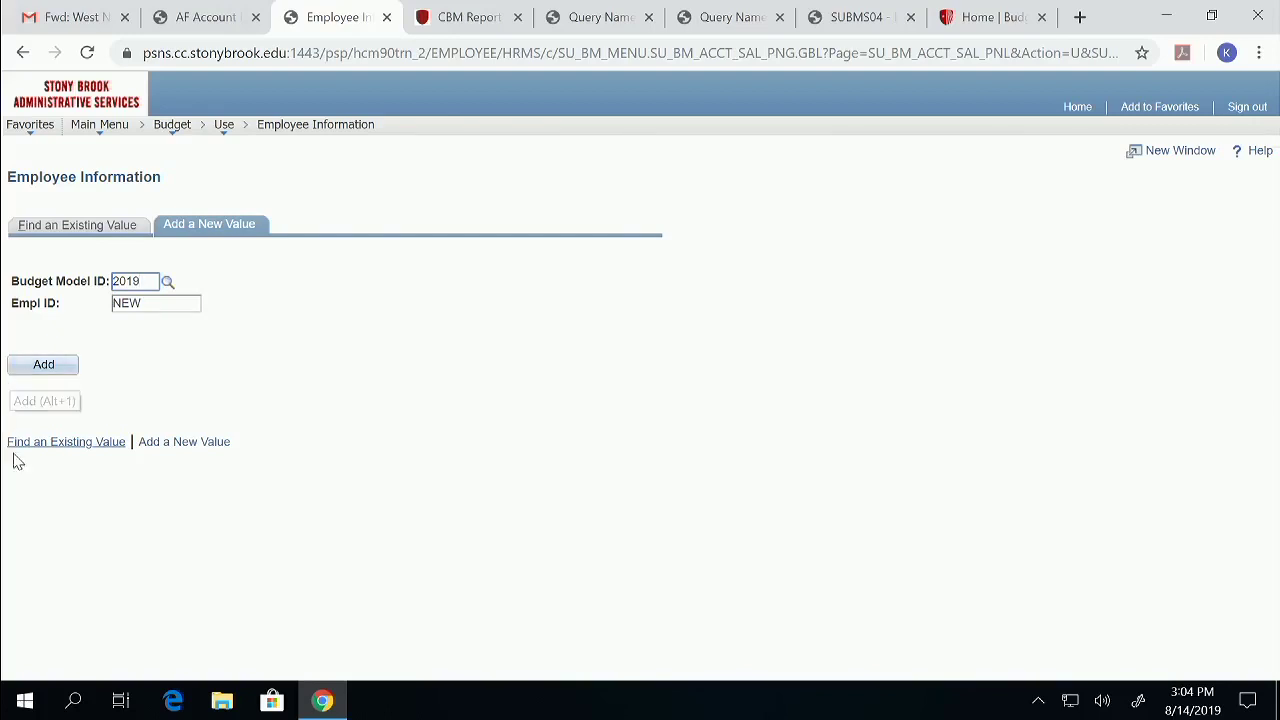
left_click_drag(154, 306, 117, 298)
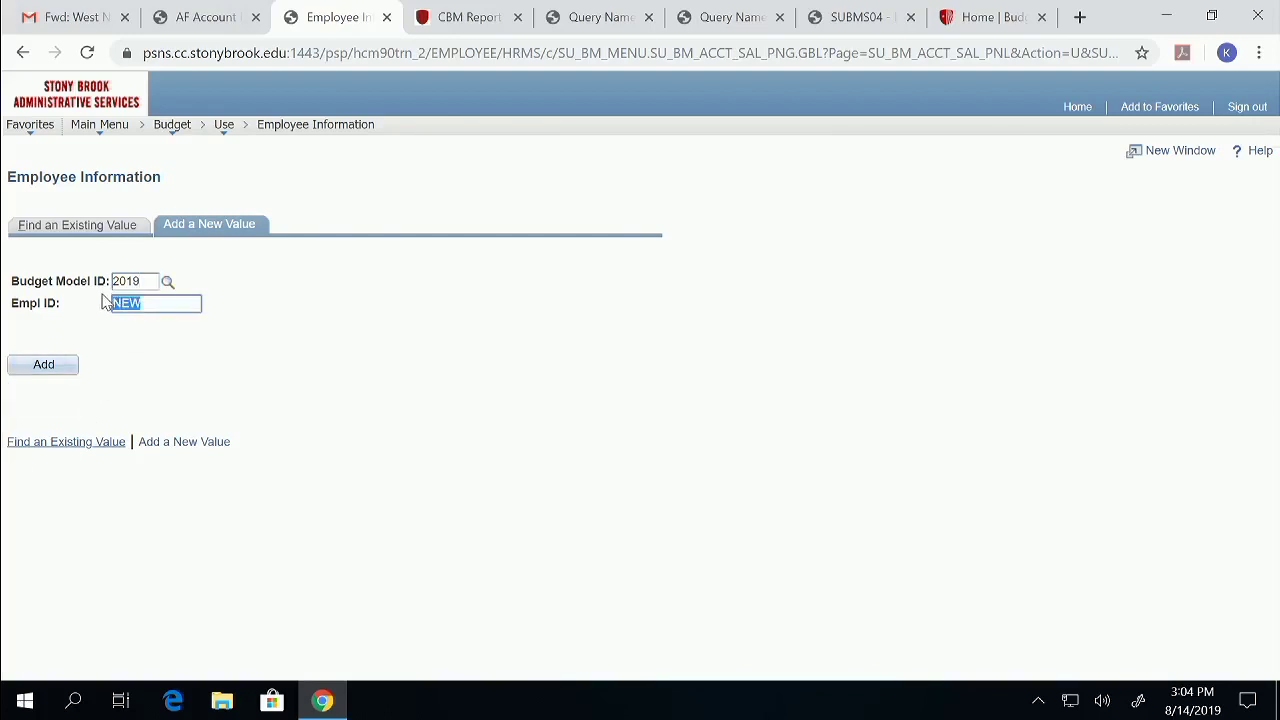
type("0")
type("16")
type("272")
left_click(44, 366)
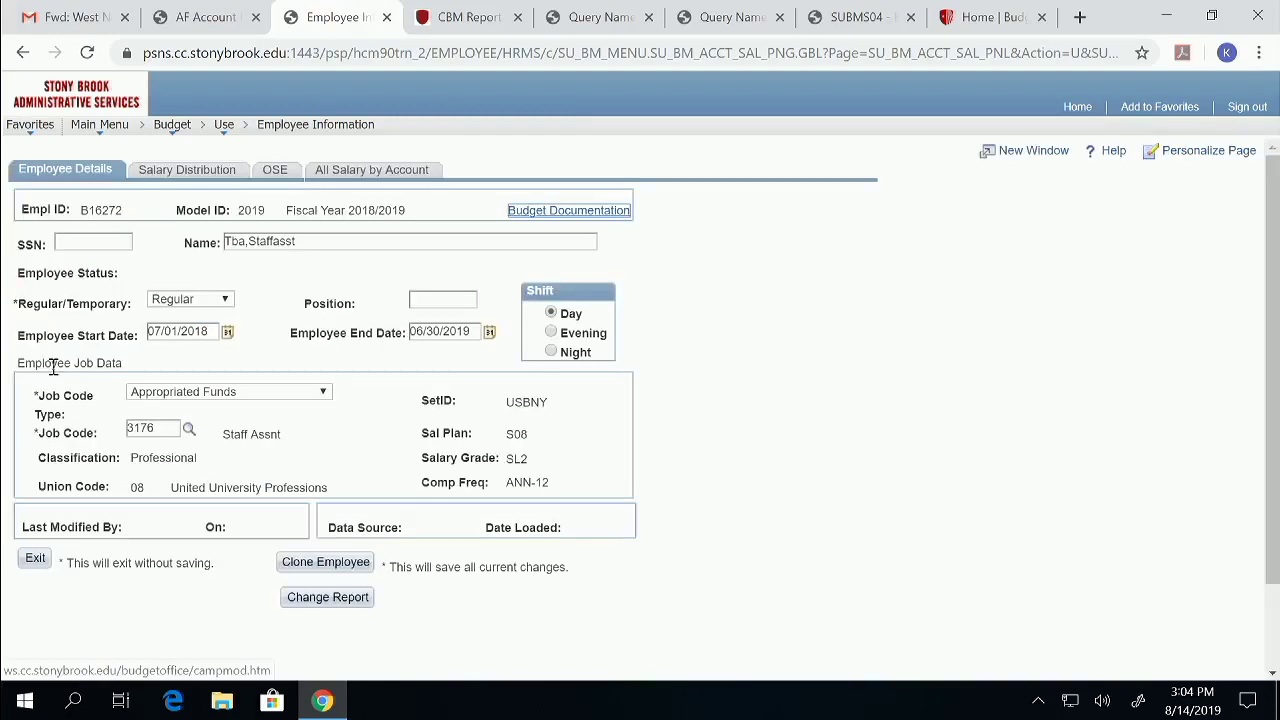
left_click_drag(312, 240, 207, 241)
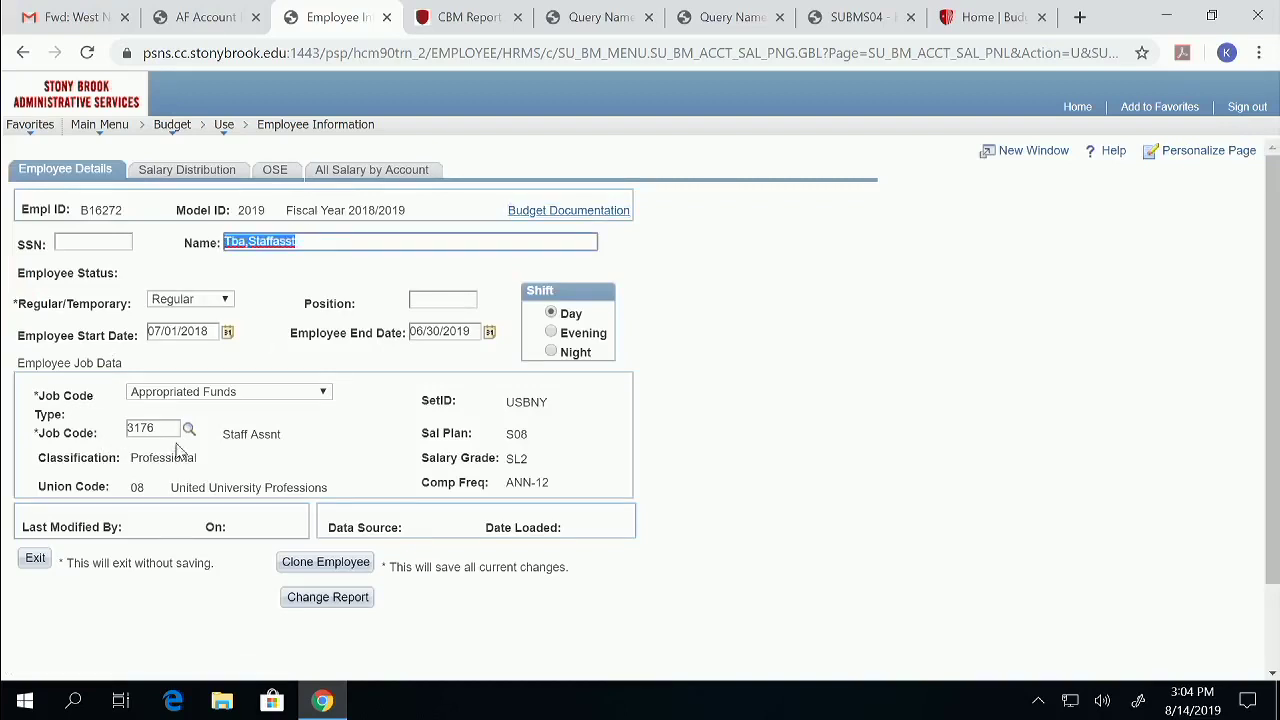
left_click(175, 171)
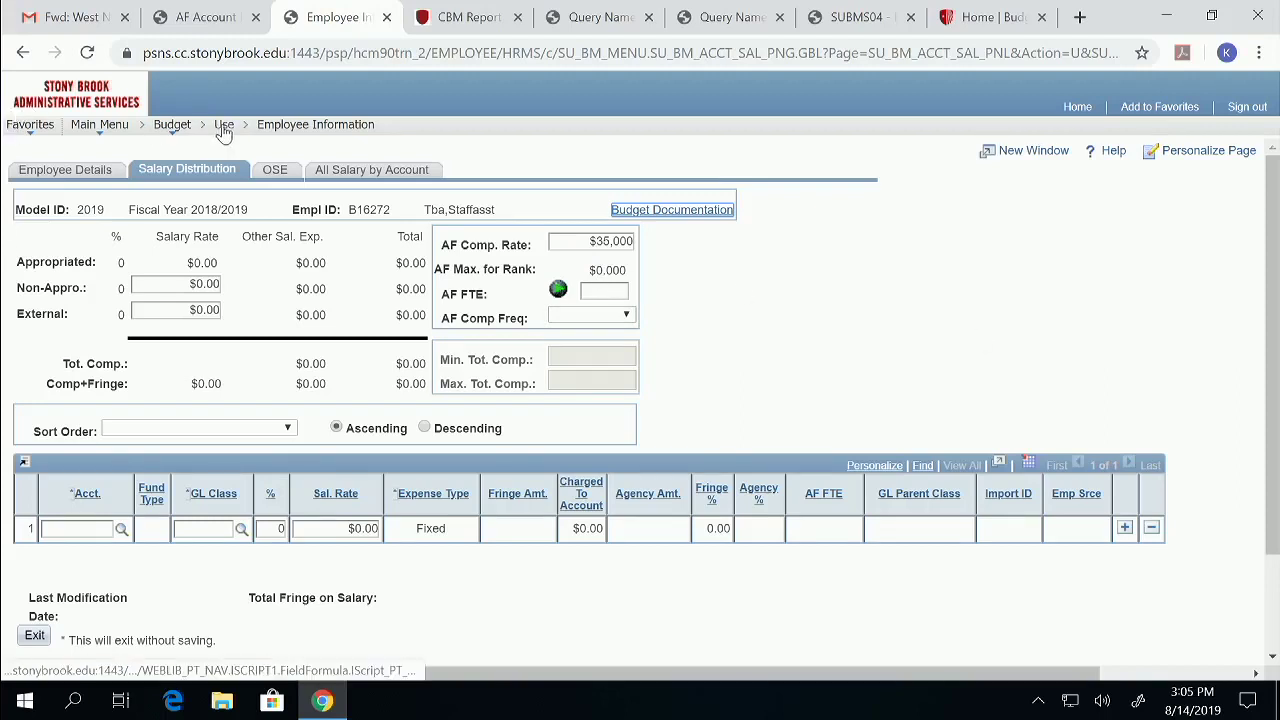
Start a new Employee Information record for budget model 2020 with Empl ID NEW and highlight that Empl ID
mouse_move(223, 130)
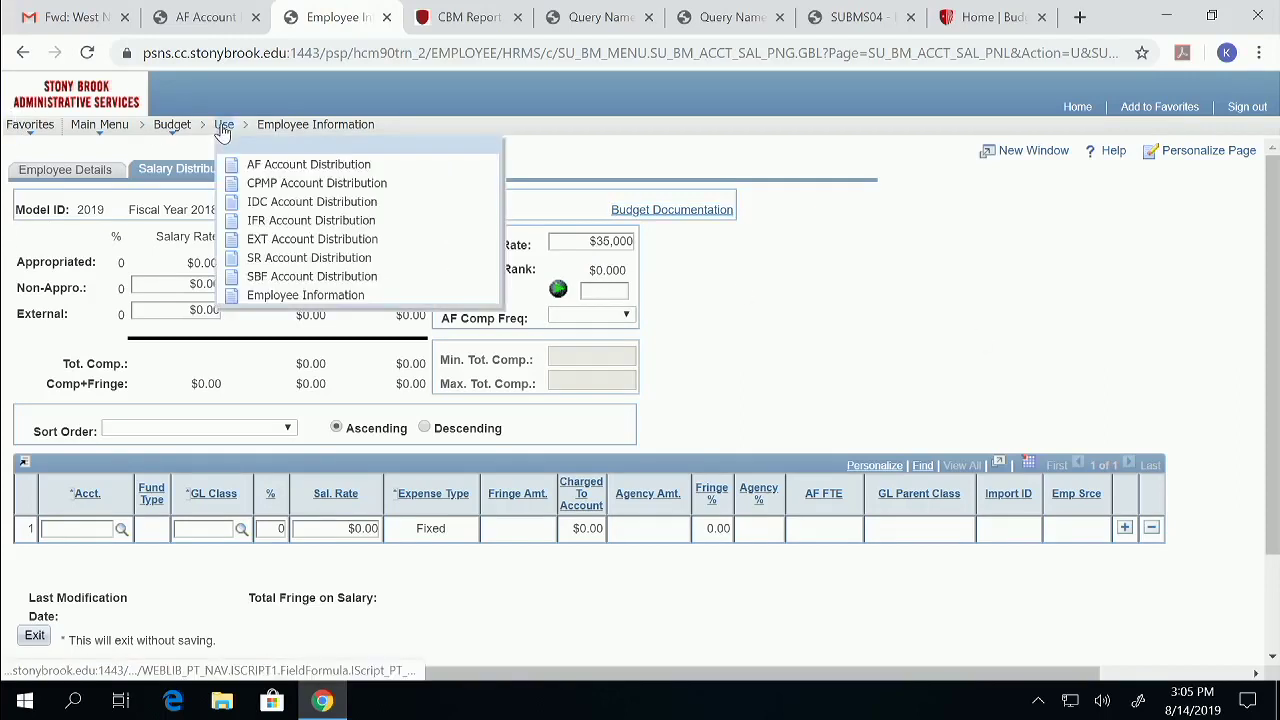
left_click(285, 296)
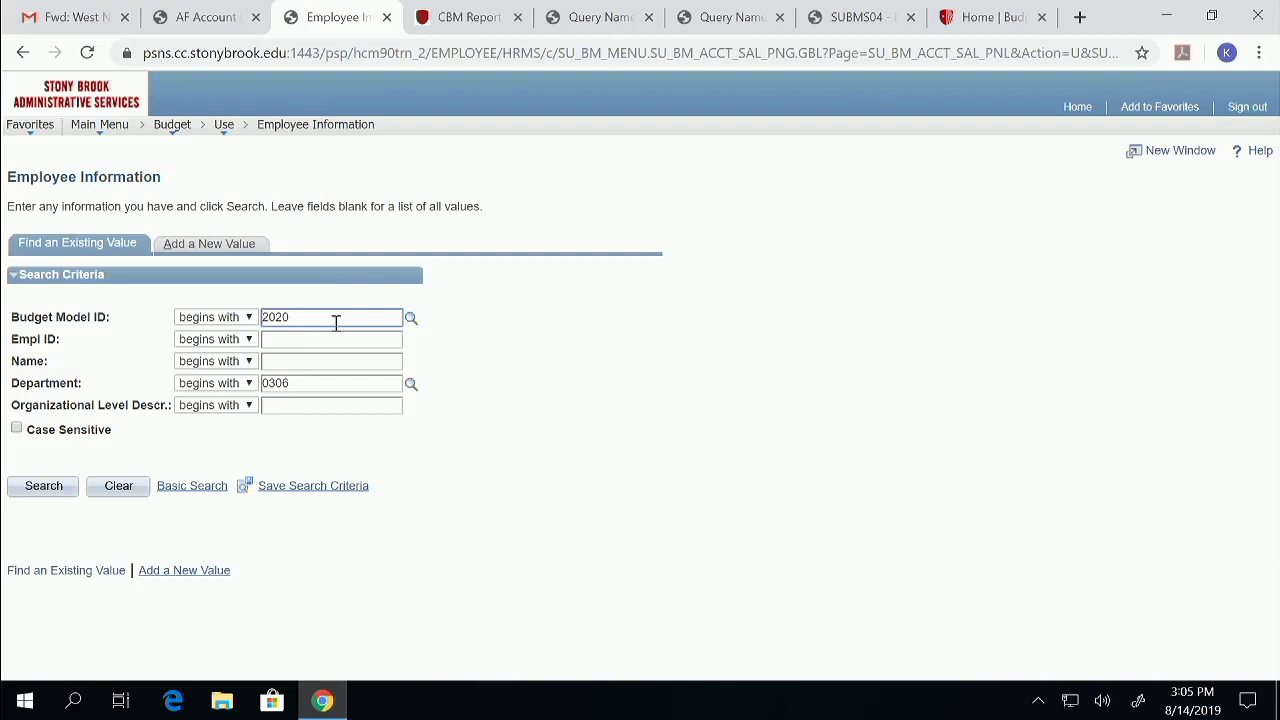
left_click(207, 252)
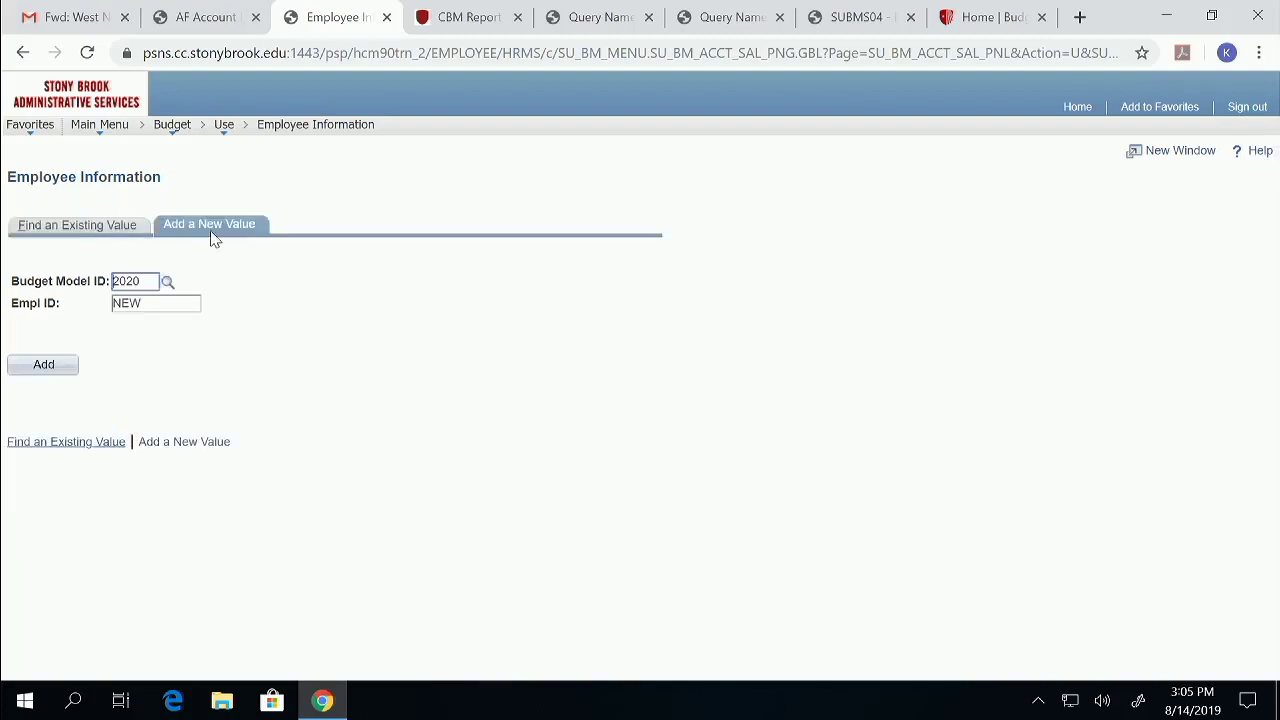
left_click(159, 308)
double_click(112, 316)
left_click(51, 368)
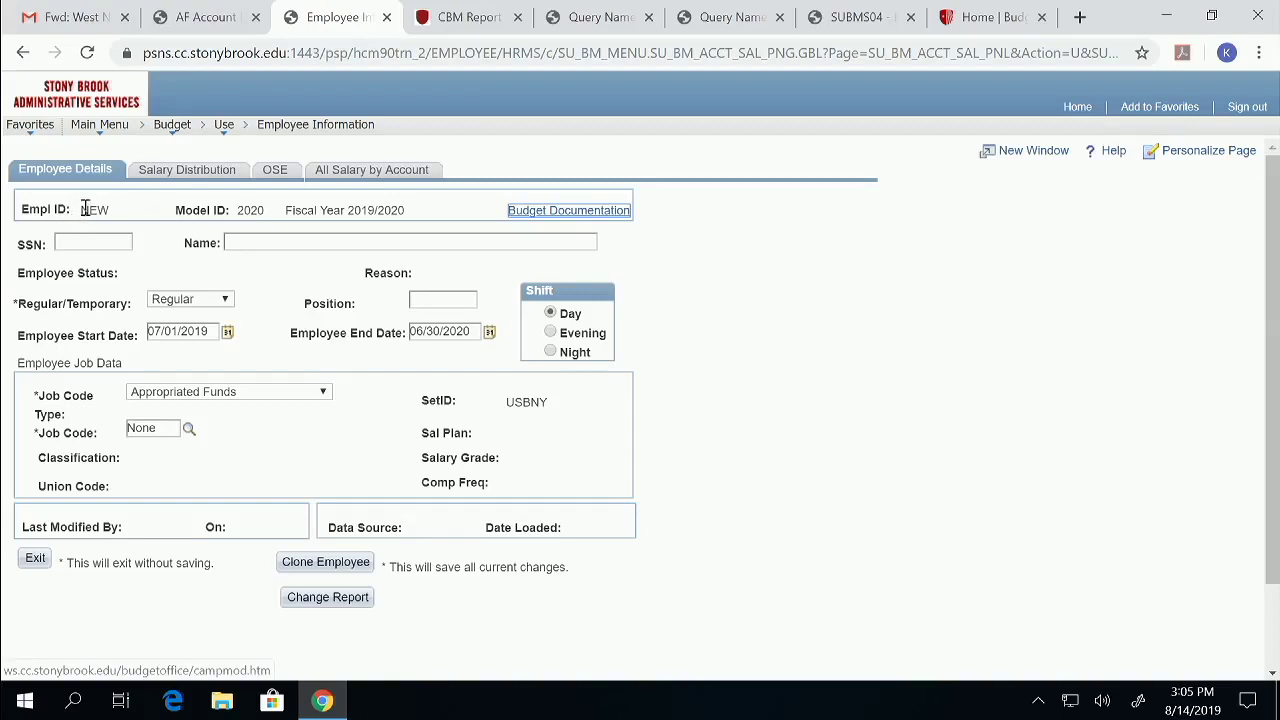
left_click_drag(84, 209, 108, 213)
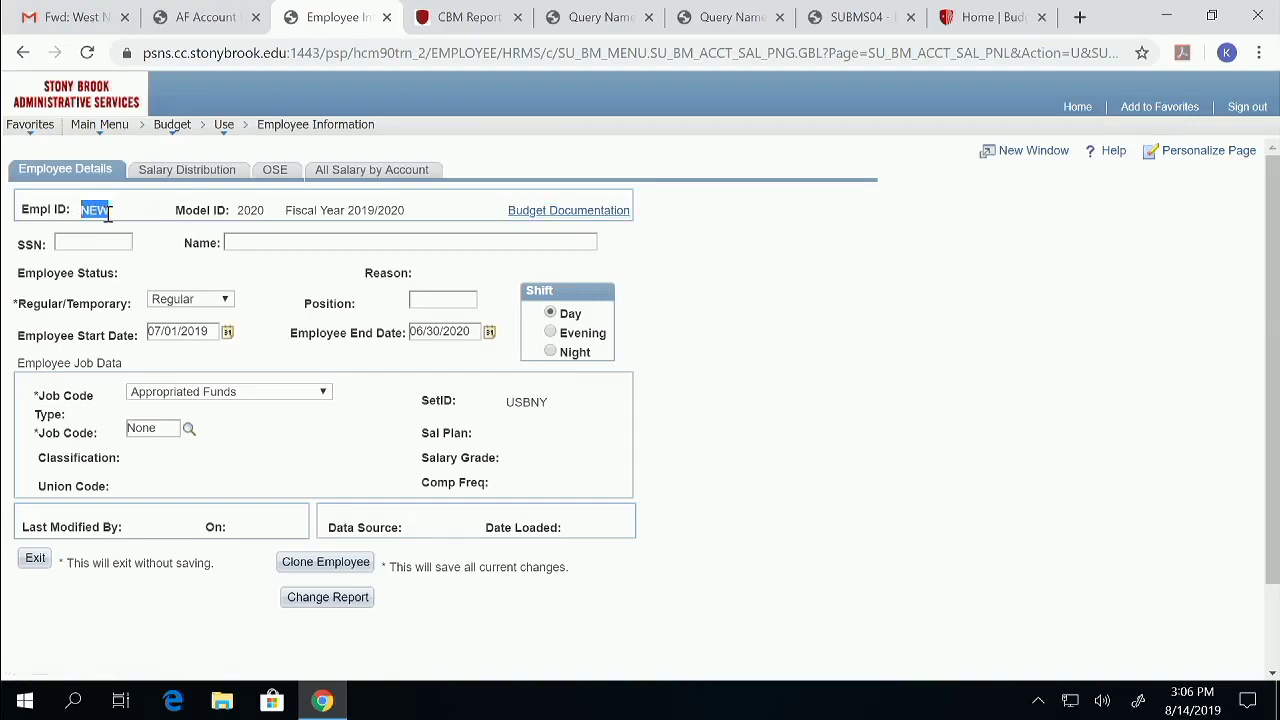
Enter the placeholder name "tba,staff" for the new employee
left_click(270, 242)
type("tba,")
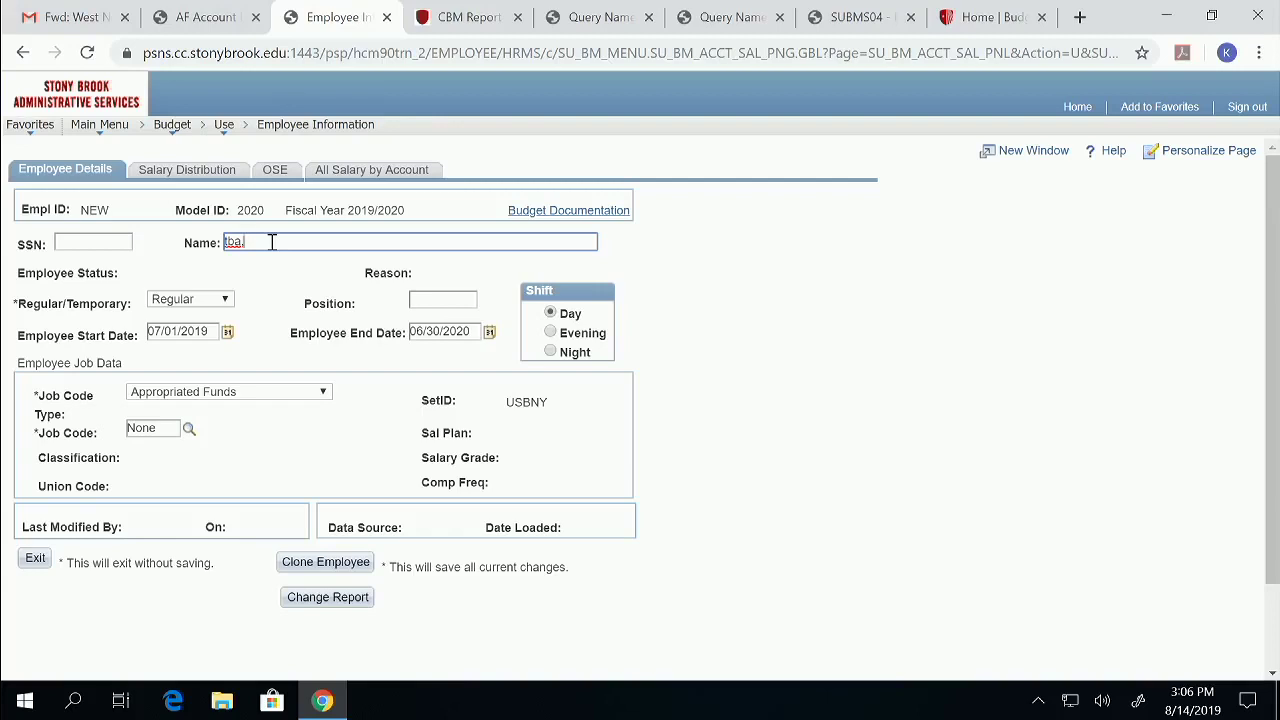
type("staff")
key("BackSpace")
key("BackSpace")
type("ff")
Clear the new employee's job code and look up job codes whose description begins with "staff"
left_click_drag(165, 429, 129, 430)
key("BackSpace")
left_click(188, 429)
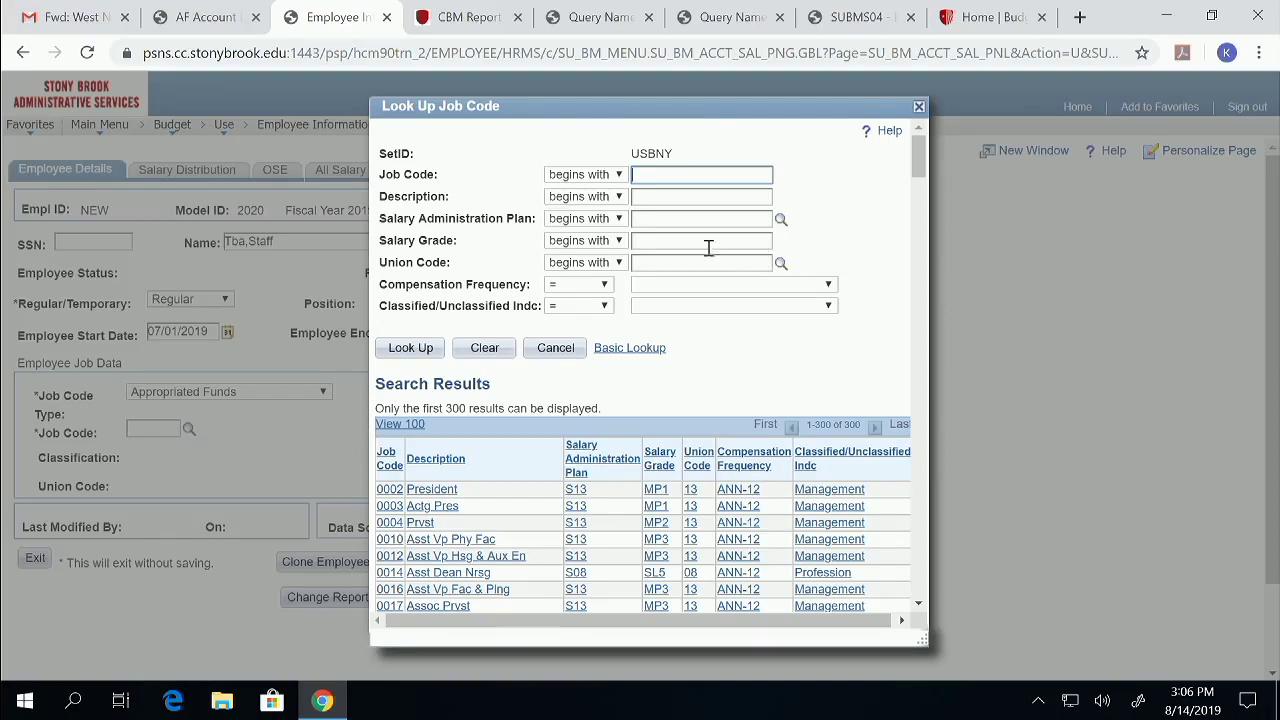
left_click(667, 198)
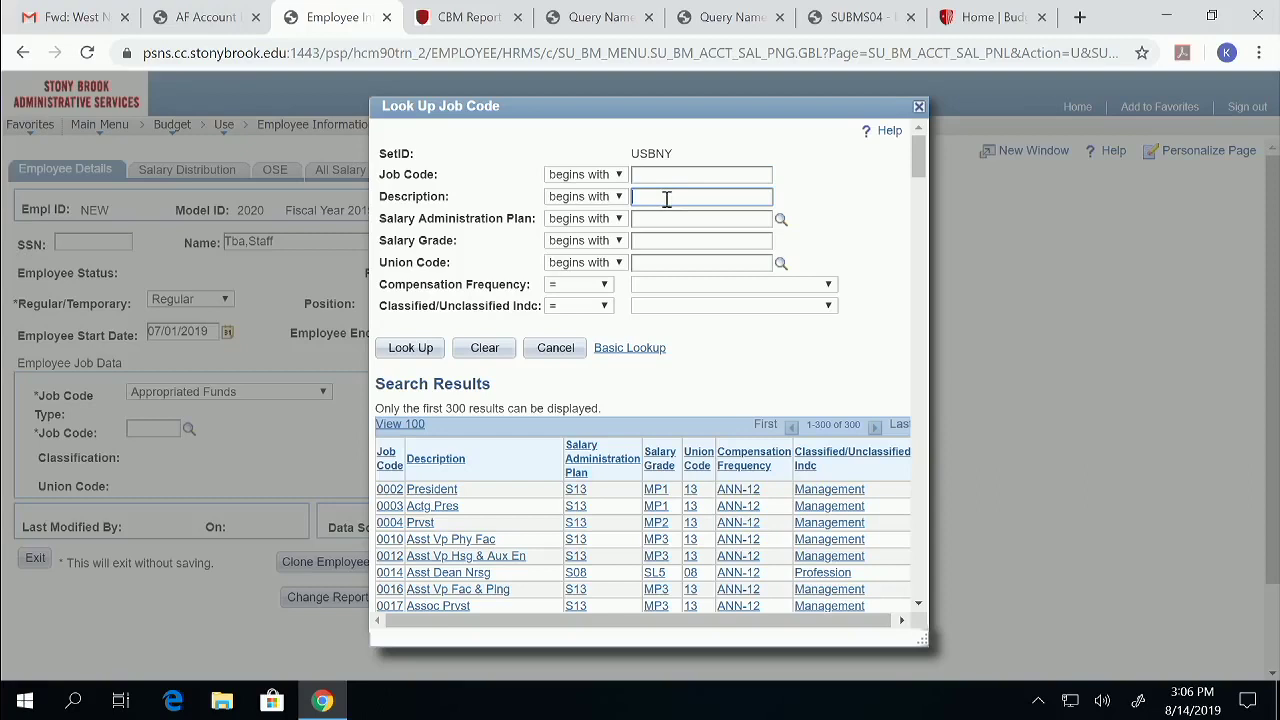
type("staff")
left_click(402, 350)
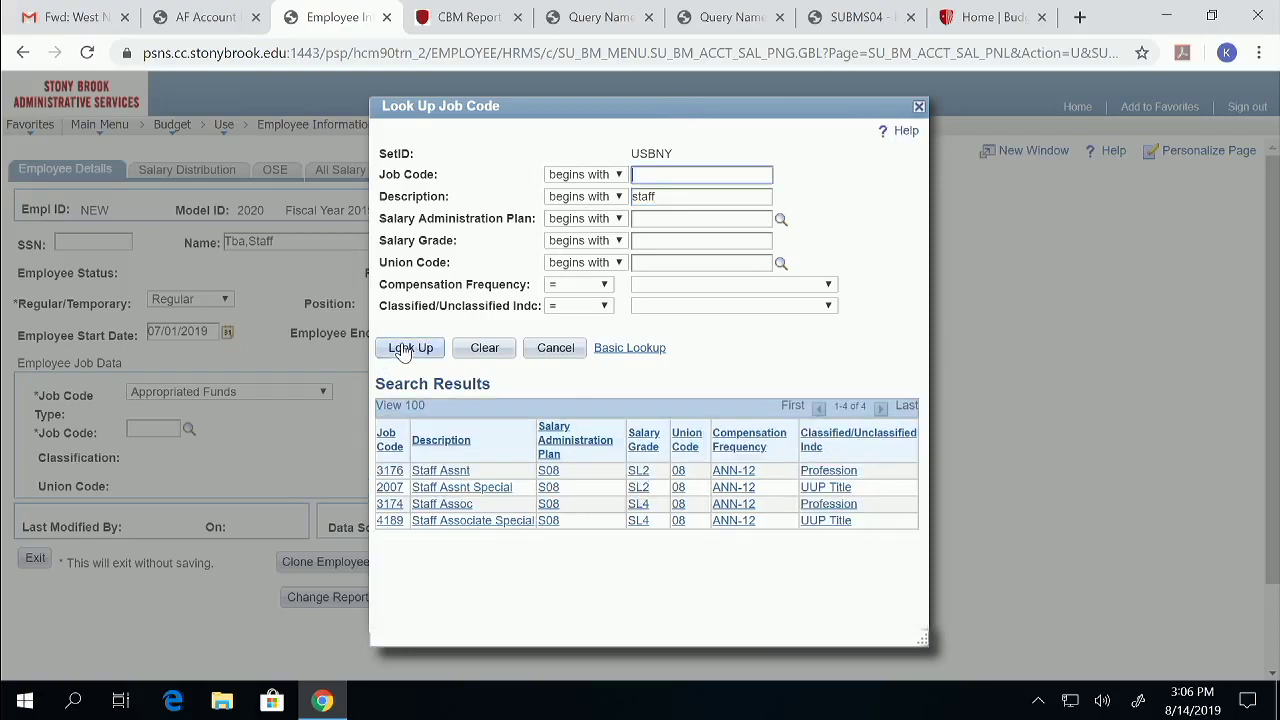
Broaden the job code description search to "%staff" and assign job code 3173, Sr Staff Assoc
left_click(634, 198)
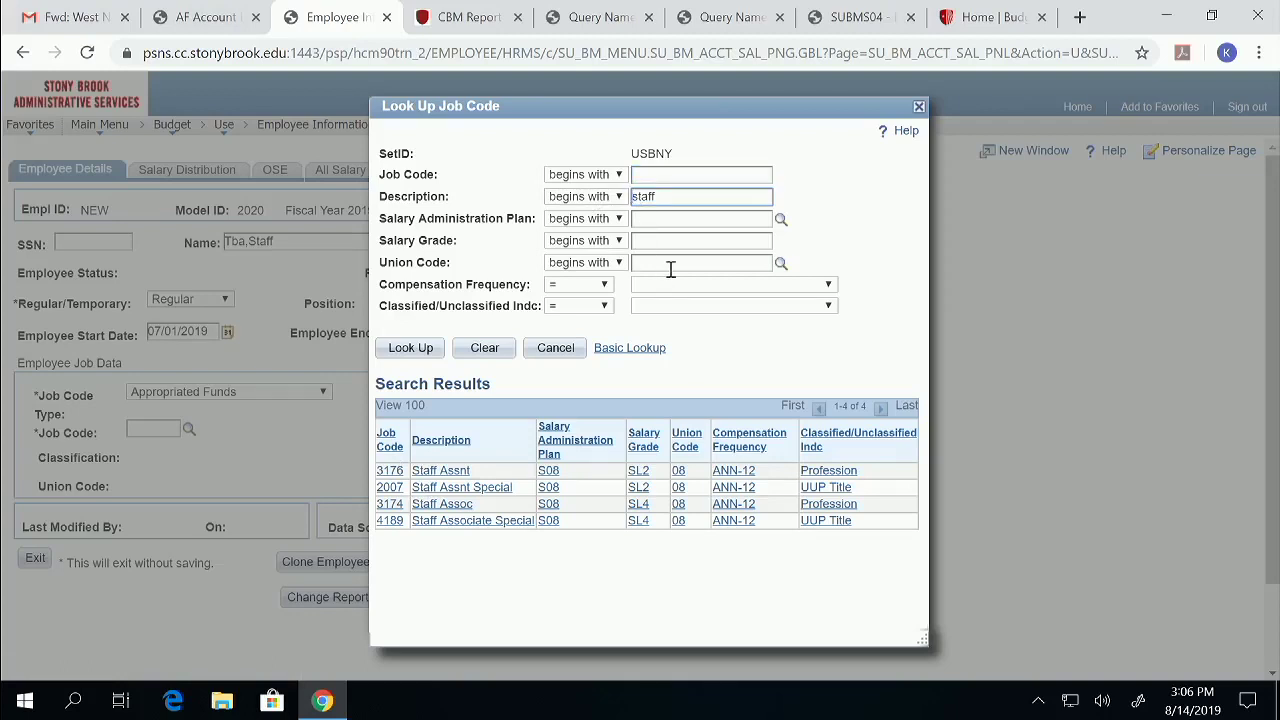
type("%")
left_click(397, 349)
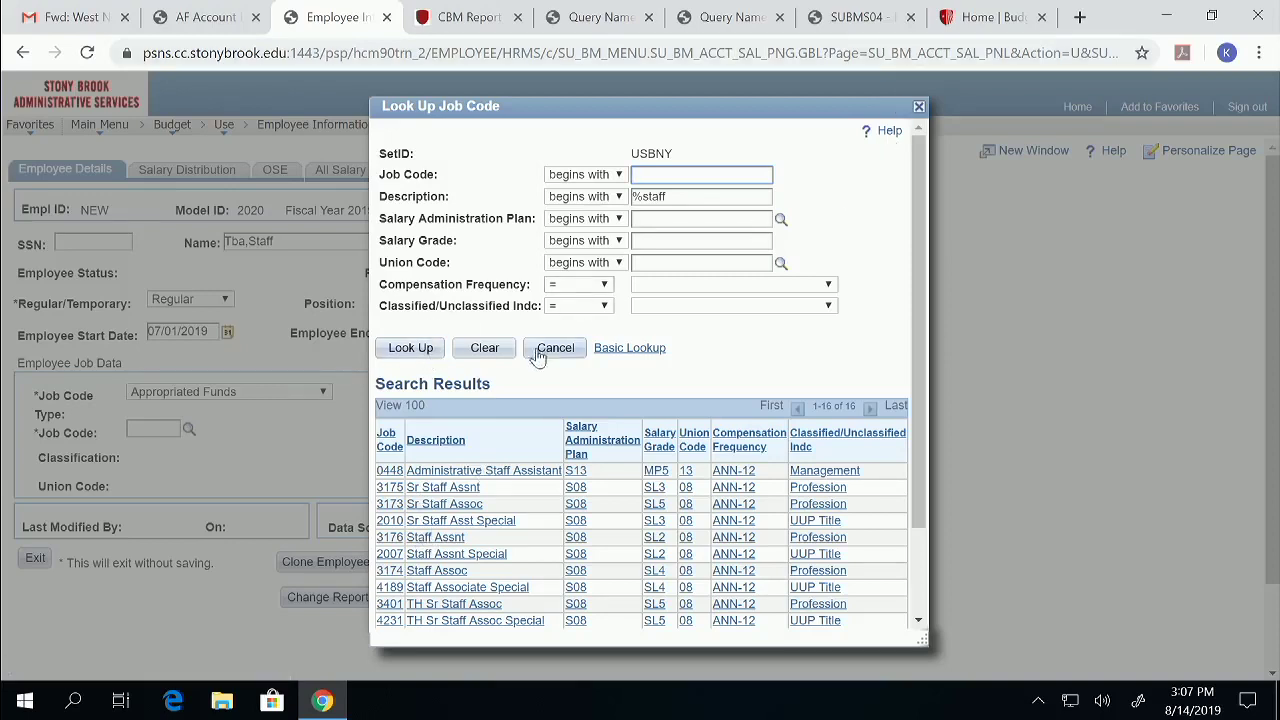
left_click(437, 505)
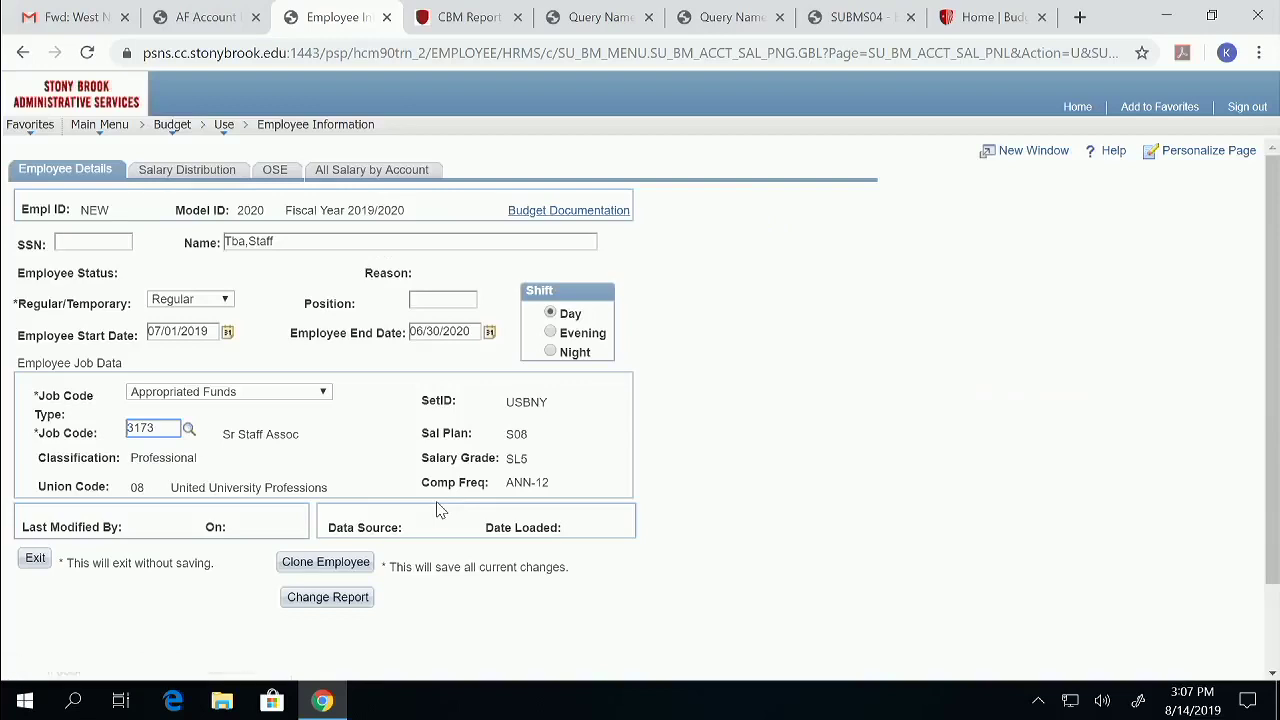
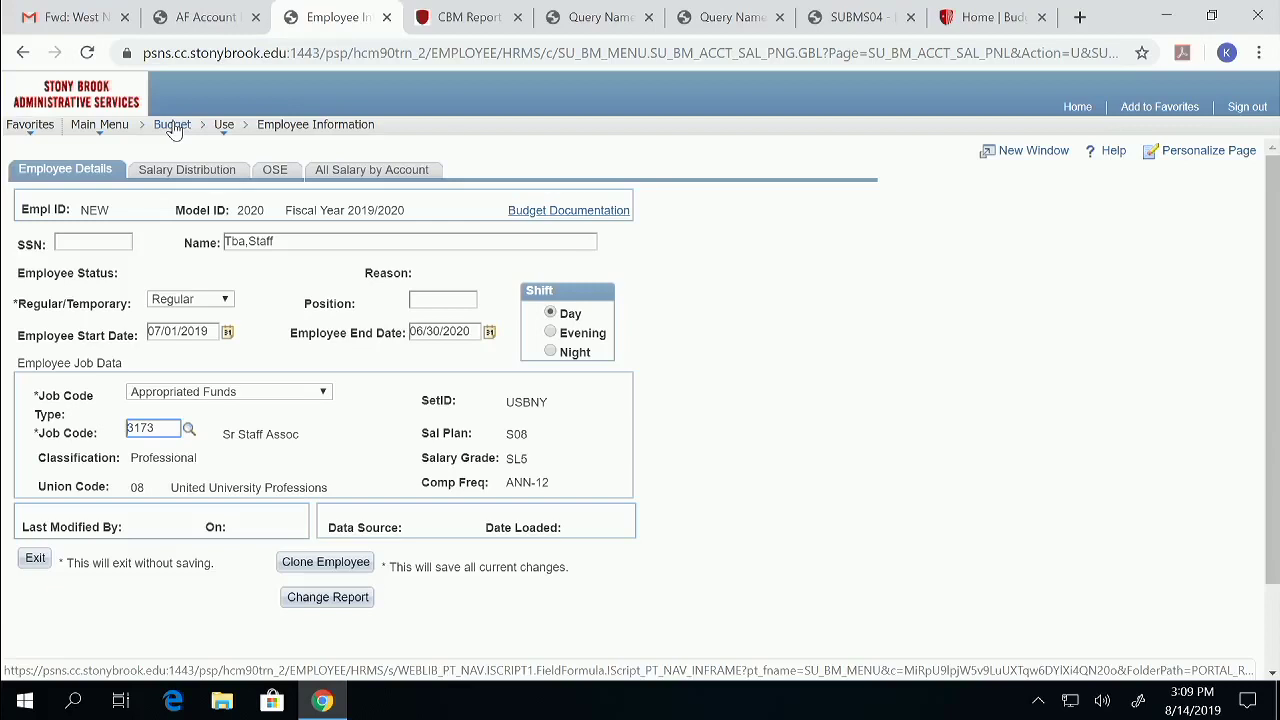
Discard the new employee record and open the IFR Account Distribution search
left_click(173, 128)
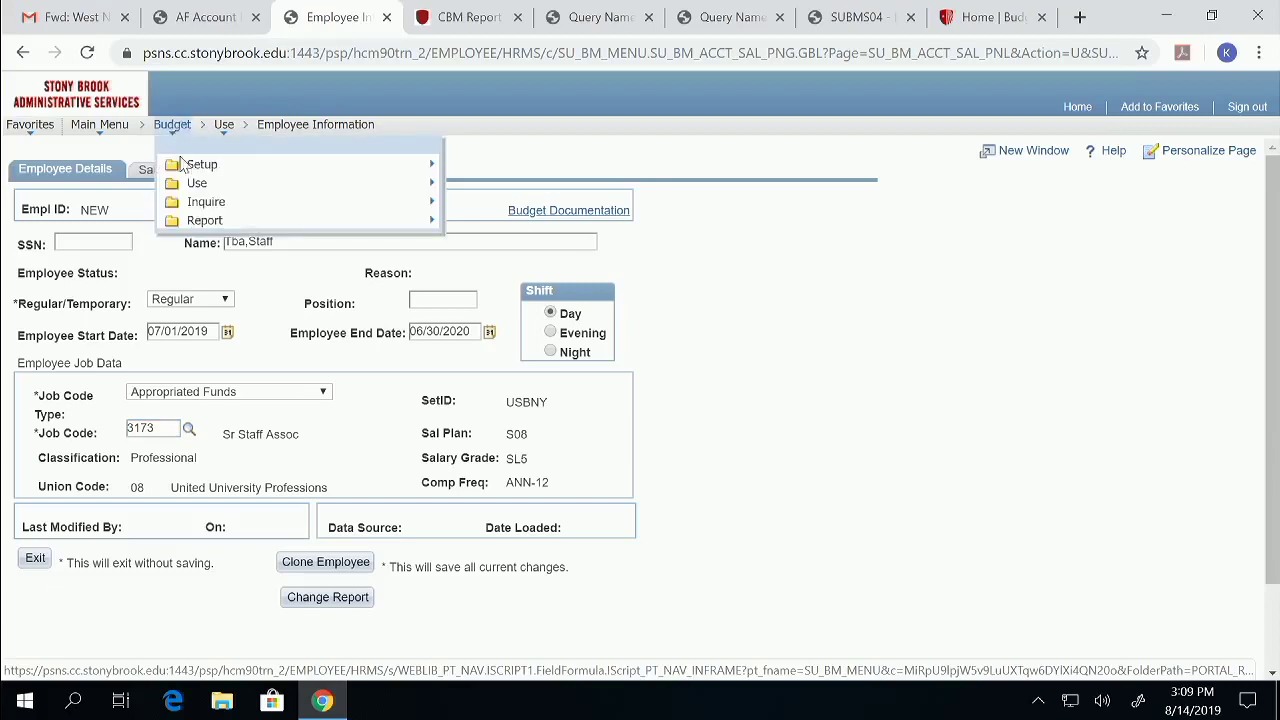
mouse_move(194, 188)
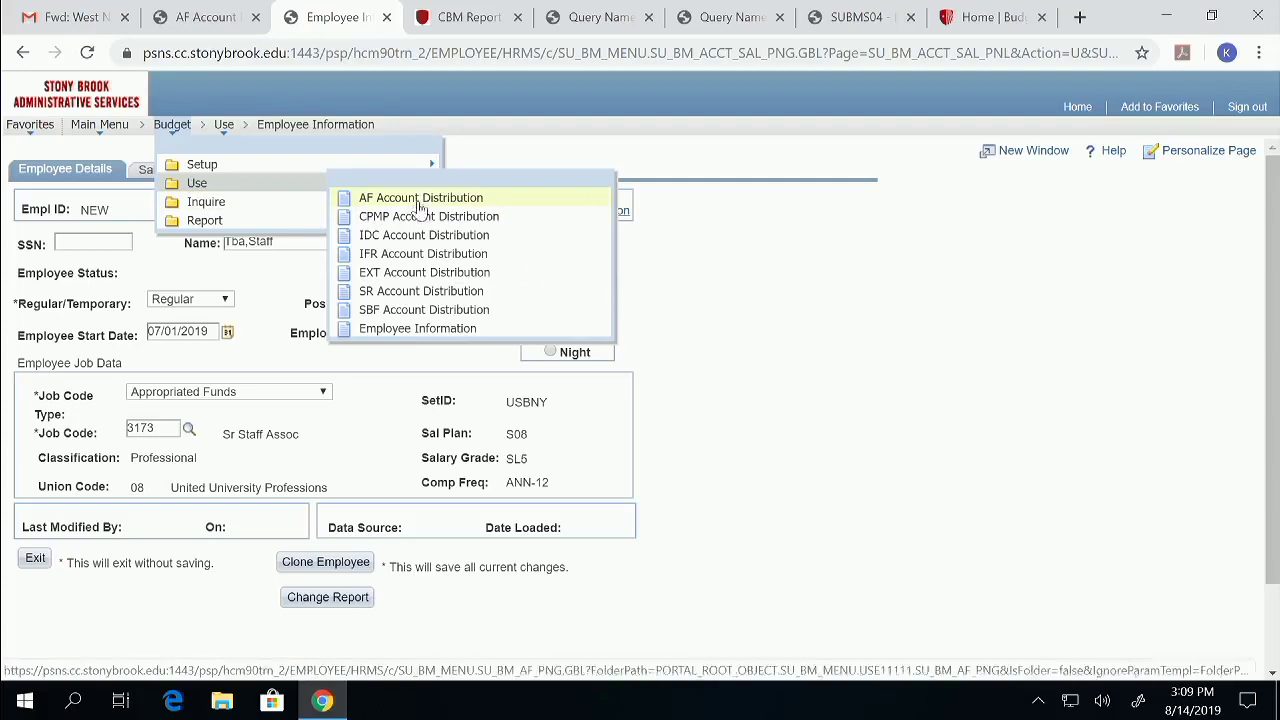
left_click(416, 256)
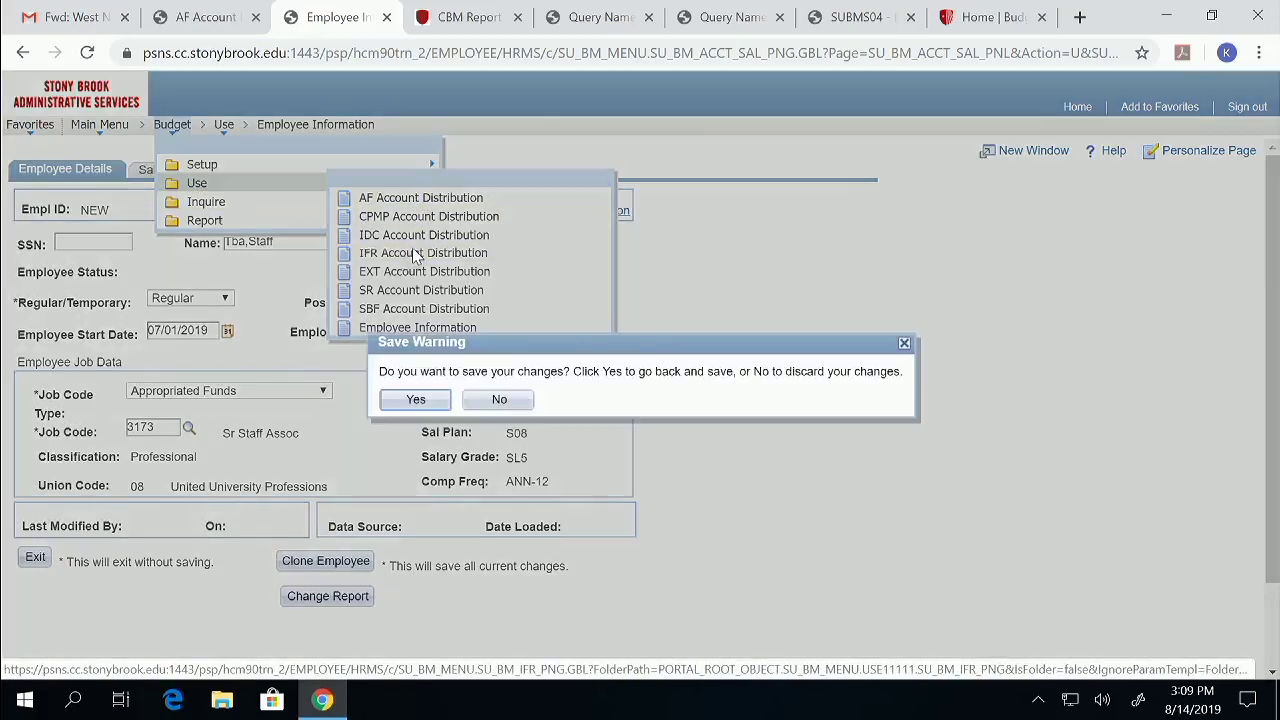
left_click(500, 401)
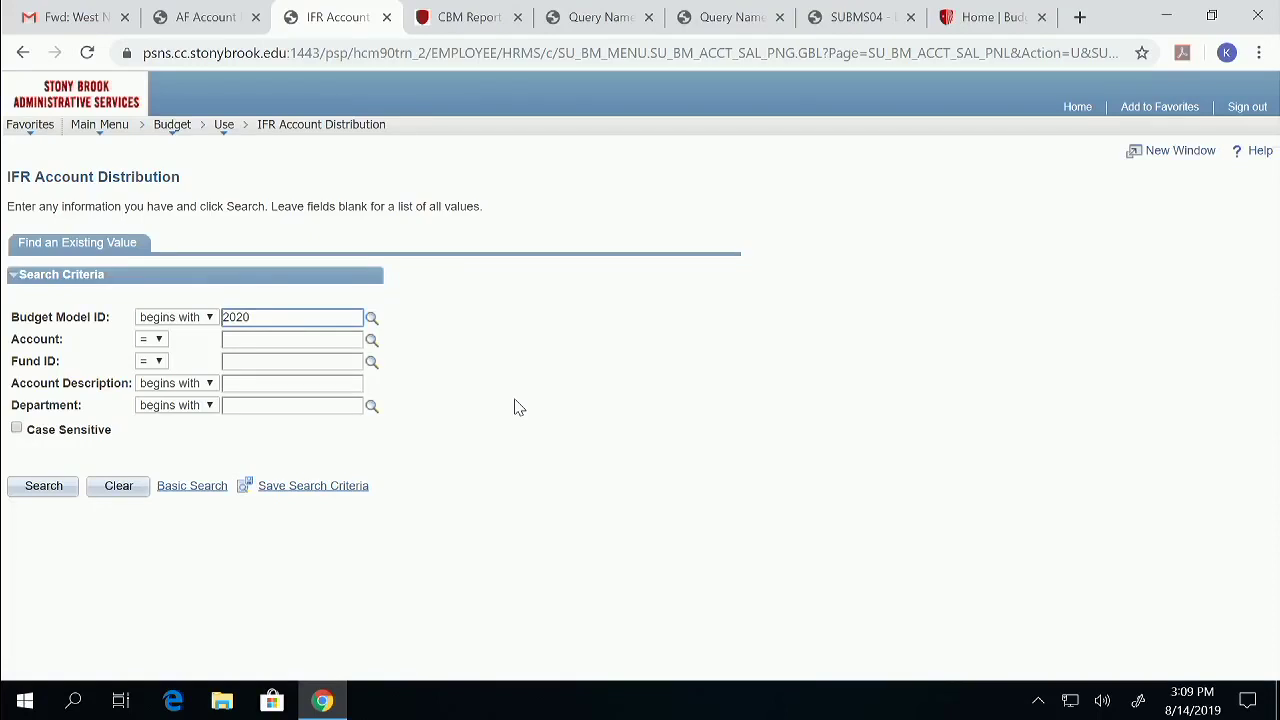
Search budget model 2020 by account number and open the Department Of Music IFR account, correcting the number as needed
left_click(256, 339)
type("90006000")
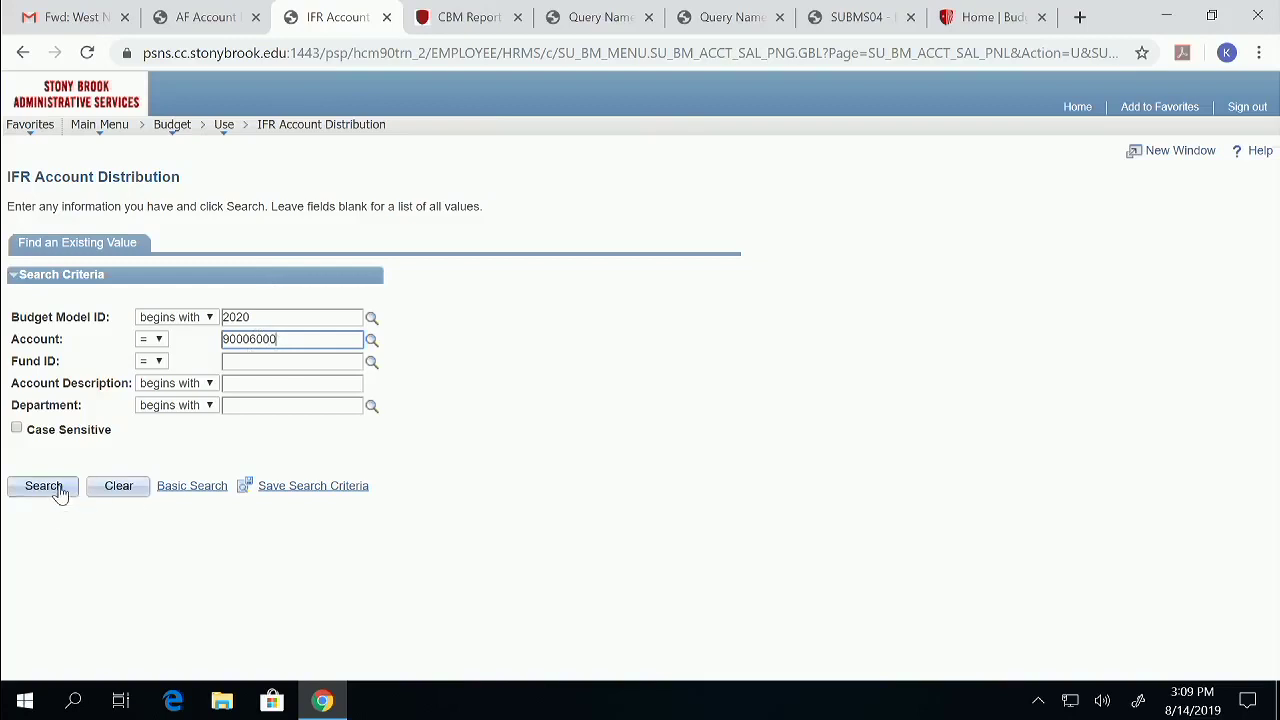
left_click(58, 490)
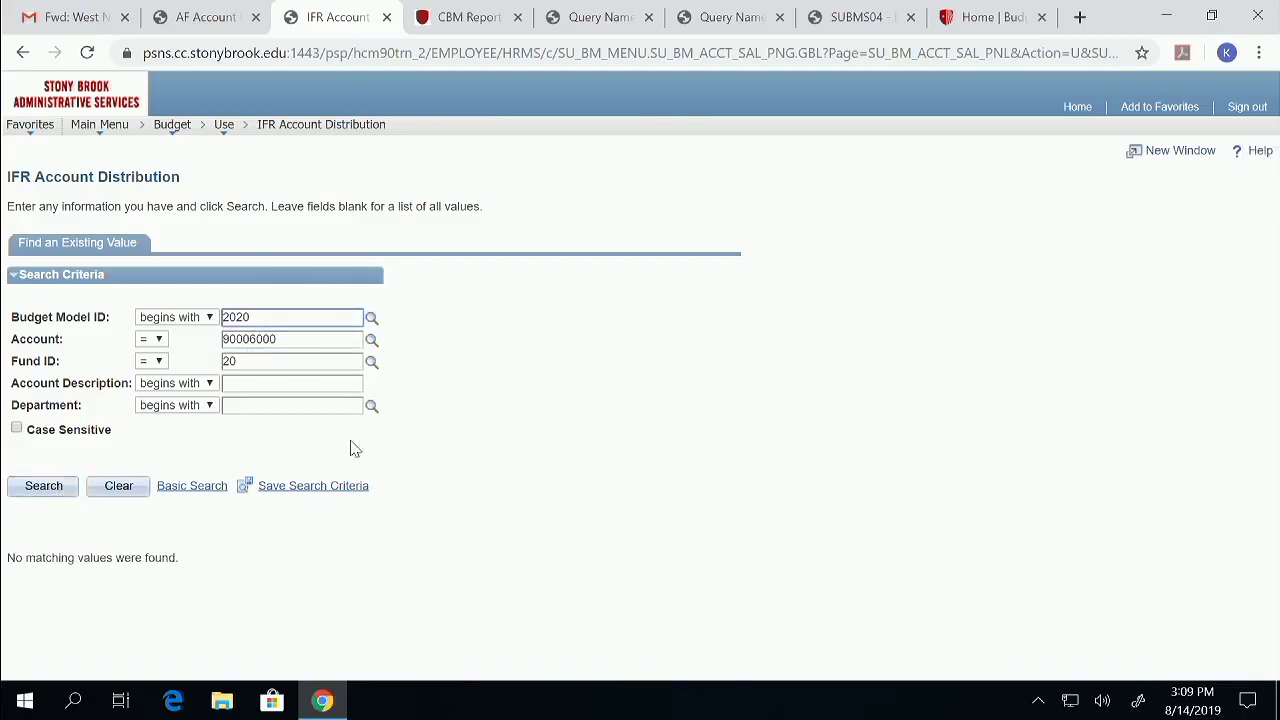
left_click(264, 342)
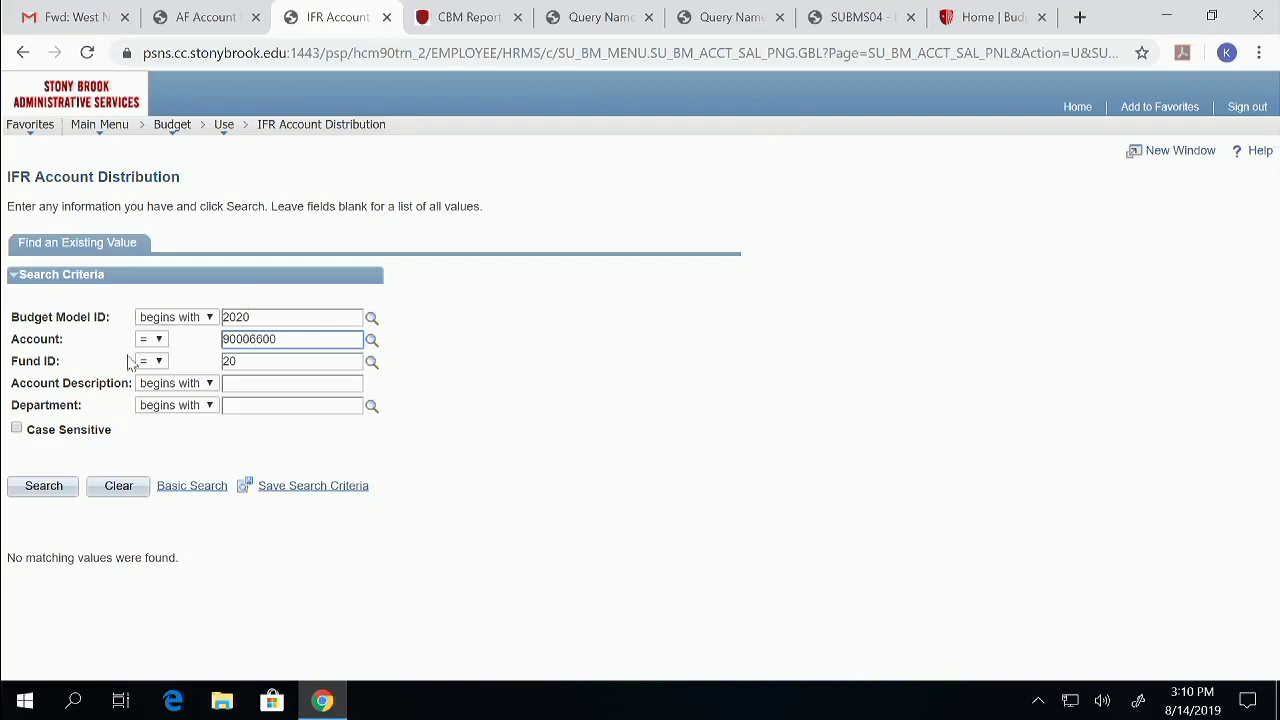
left_click(43, 487)
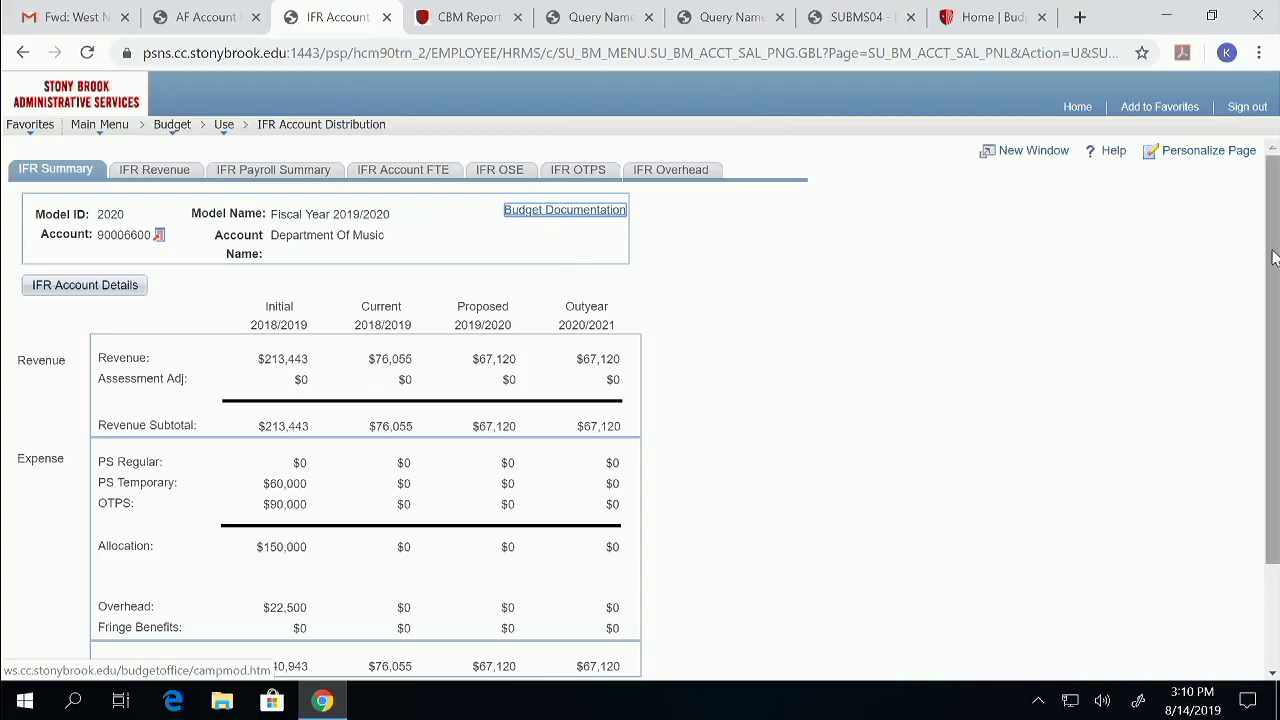
Review the Music account's IFR Summary of revenue, expenses and balances, highlighting the proposed 2019/2020 account balance
left_click_drag(1272, 258, 1273, 275)
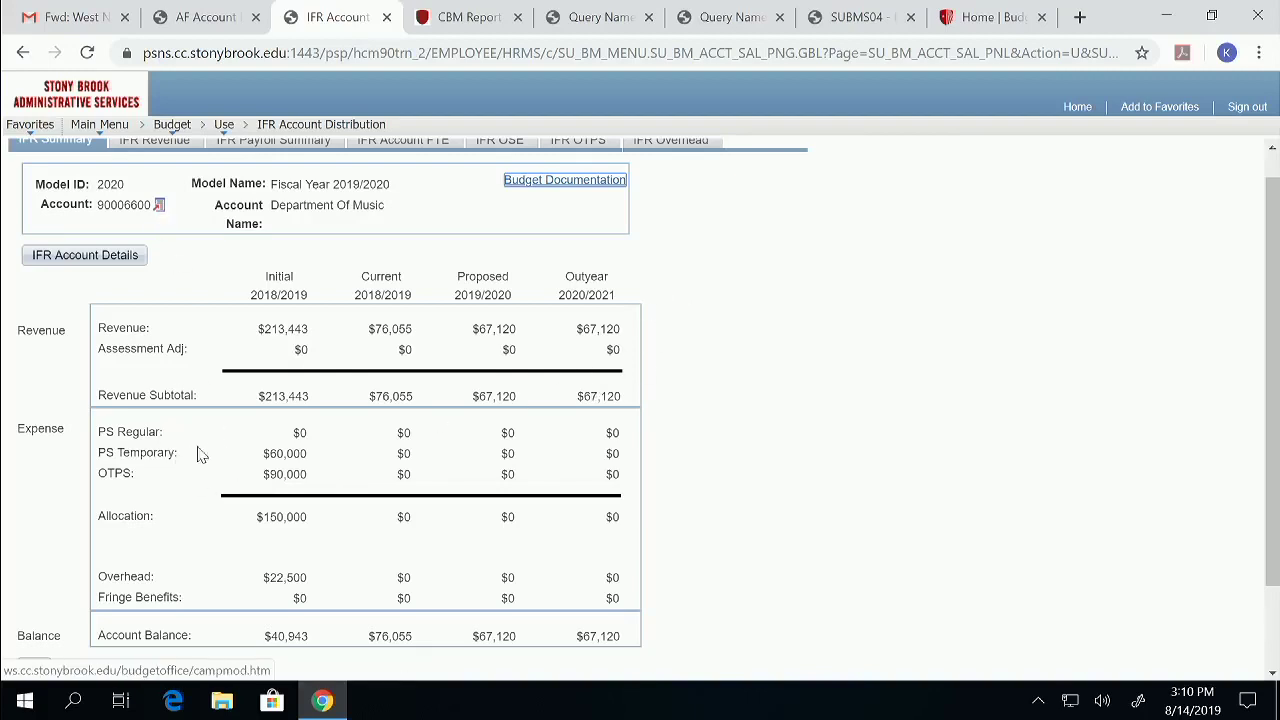
left_click_drag(1268, 265, 1268, 214)
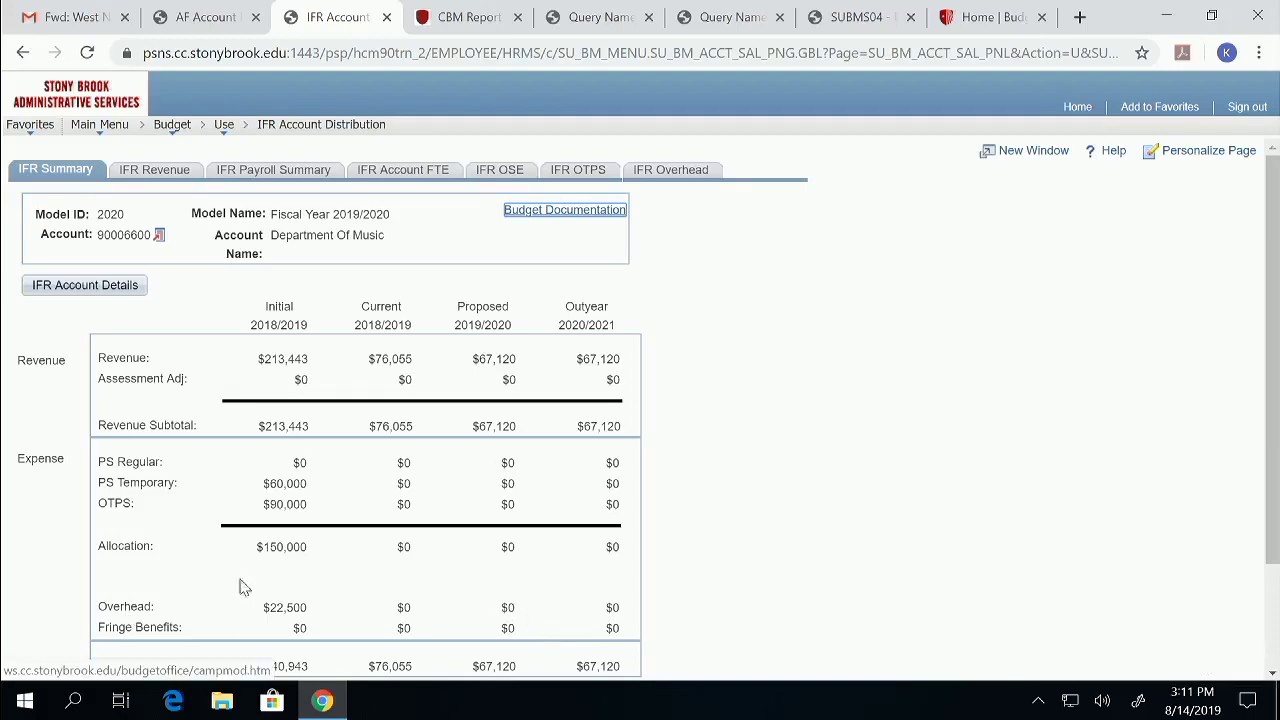
left_click_drag(1276, 212, 1272, 263)
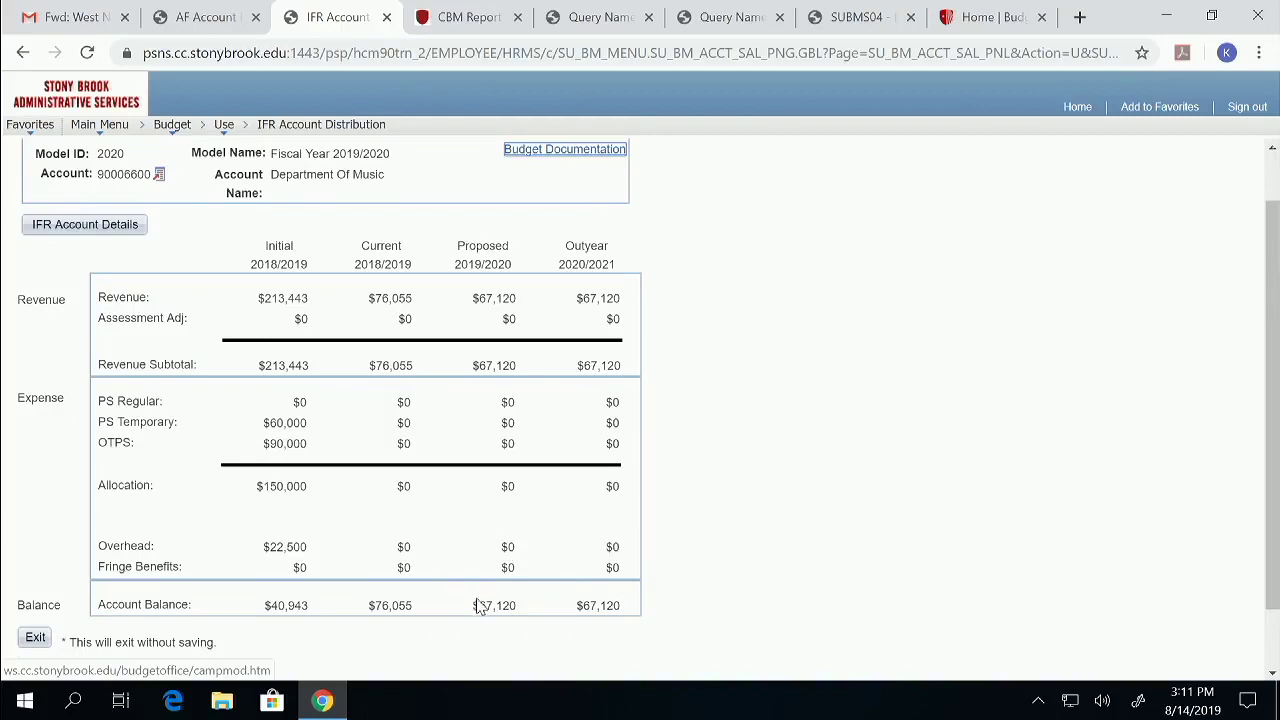
left_click_drag(473, 604, 527, 610)
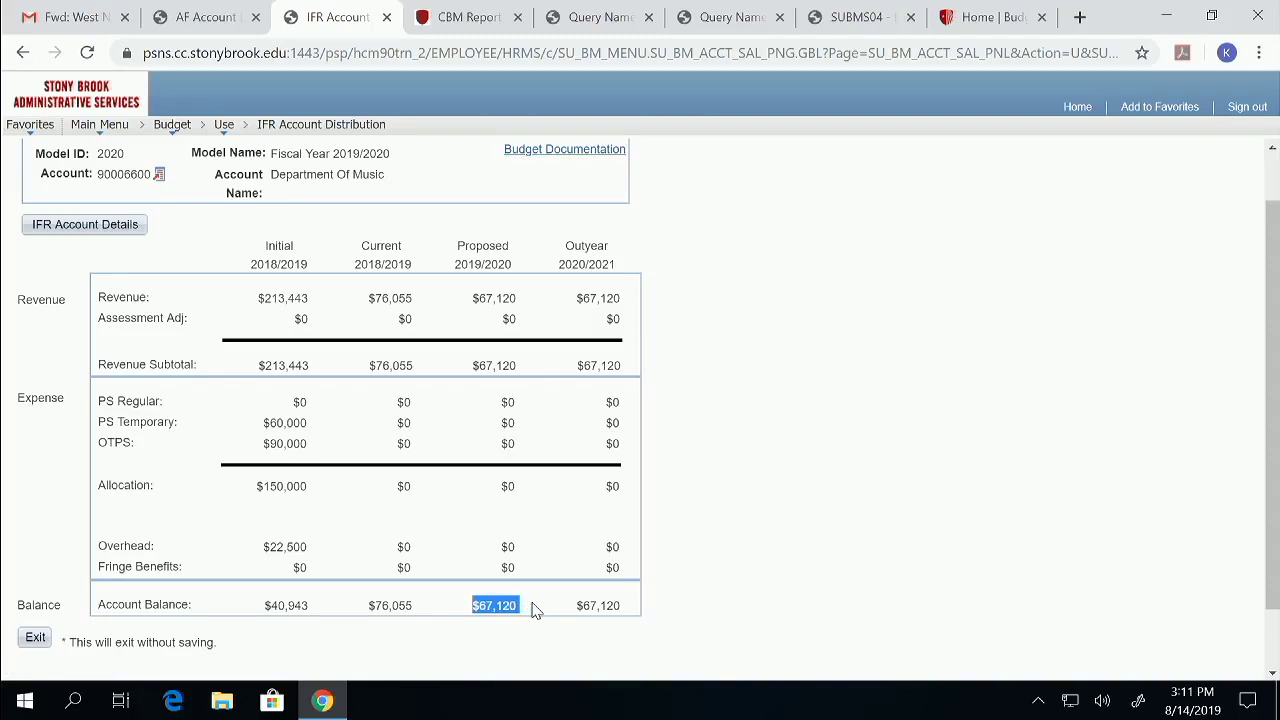
left_click_drag(1275, 328, 1275, 270)
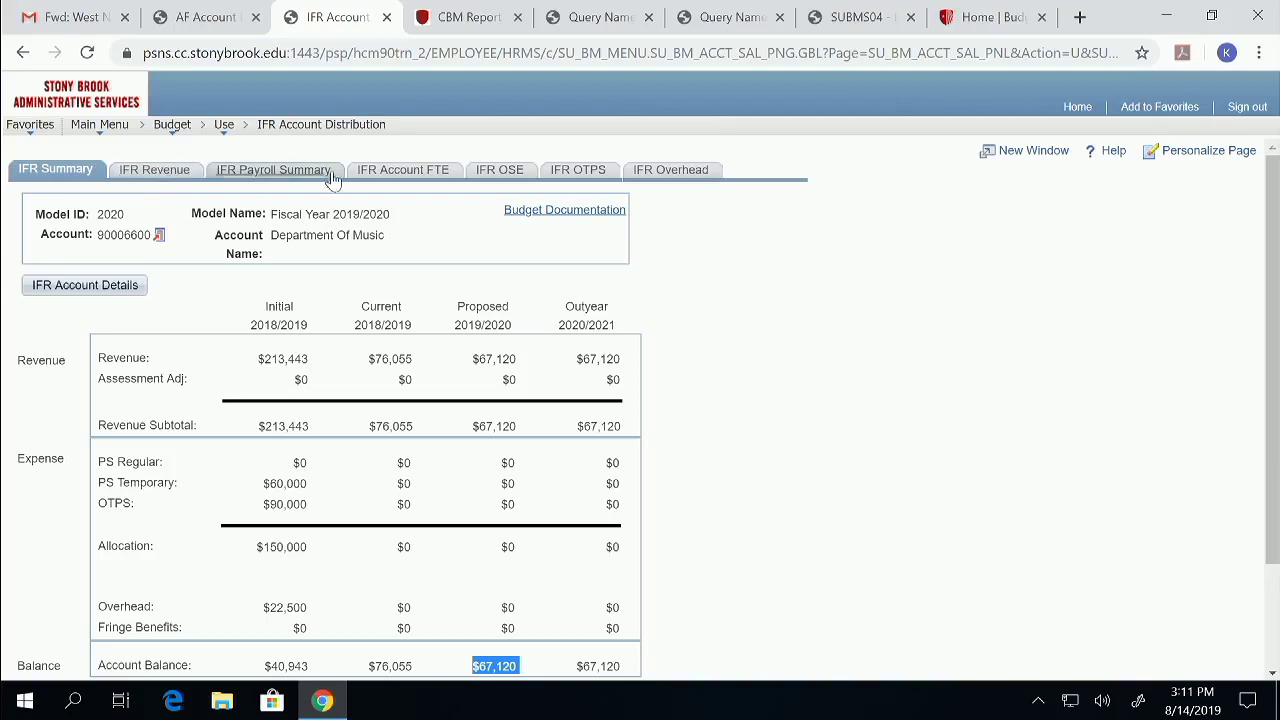
Try to delete the Equipment (EQUIP) row from the Music account's IFR OTPS page
left_click(585, 172)
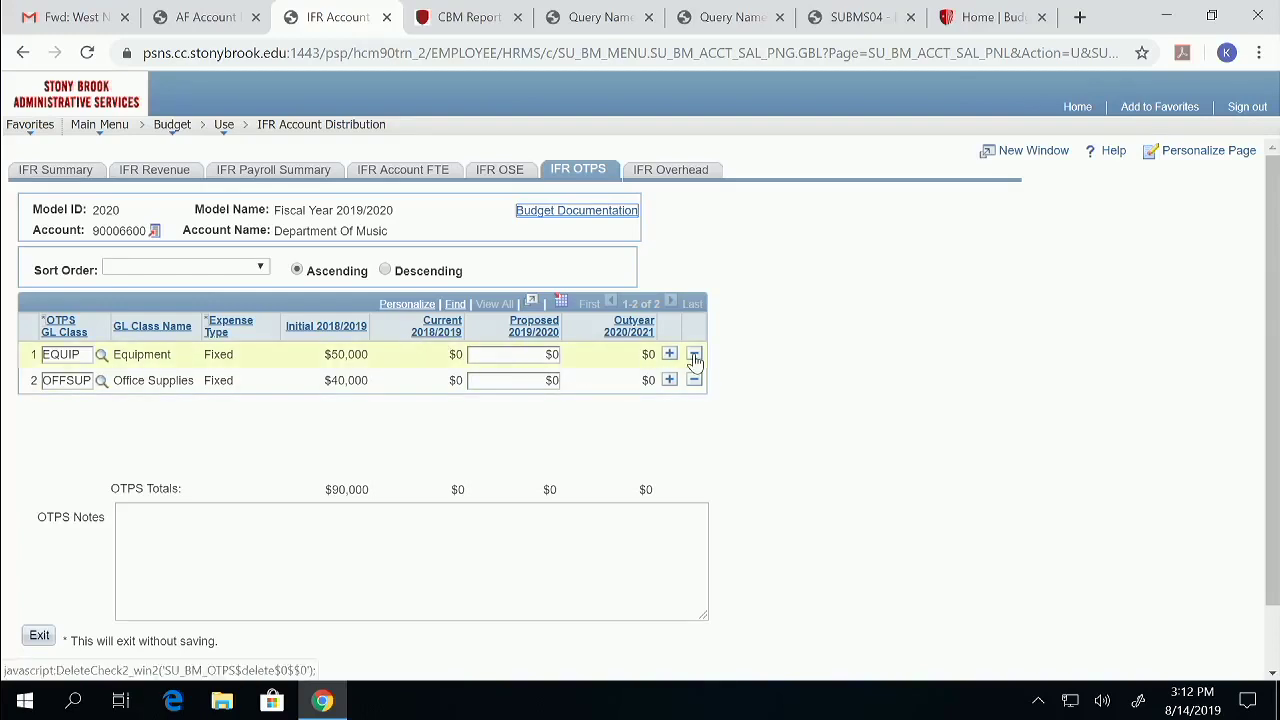
left_click(327, 358)
left_click_drag(325, 356, 368, 357)
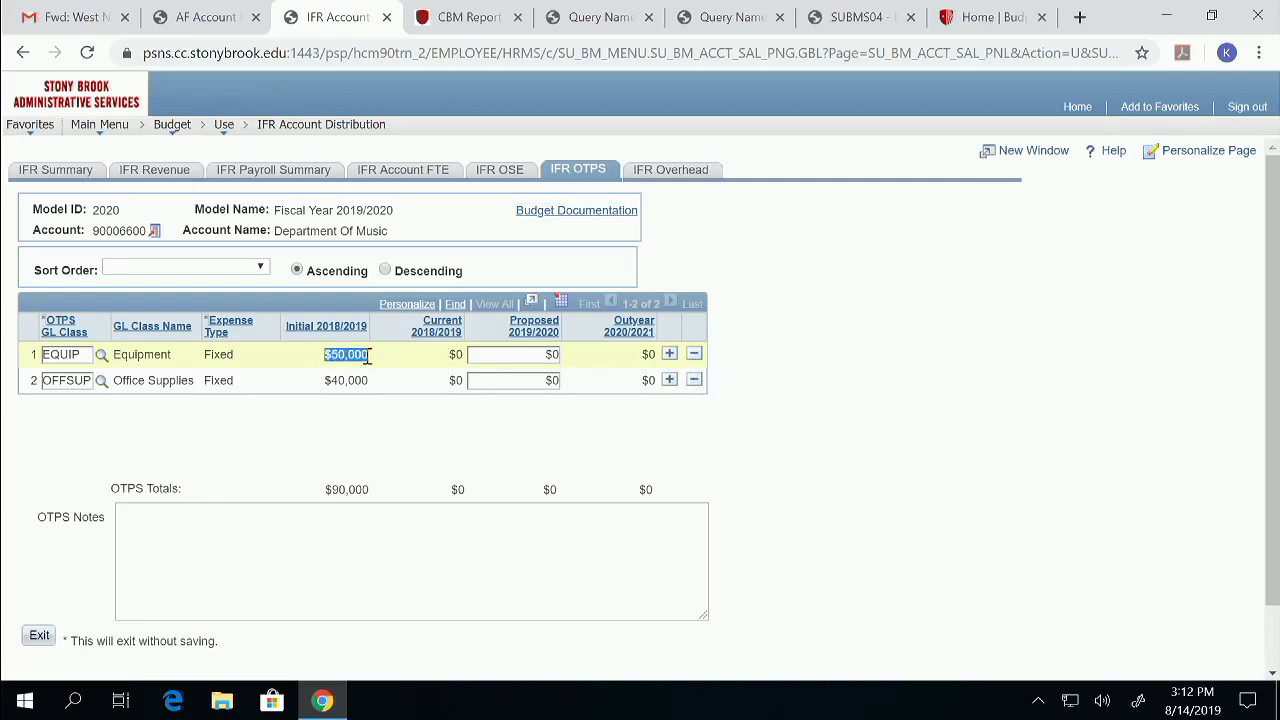
left_click(694, 358)
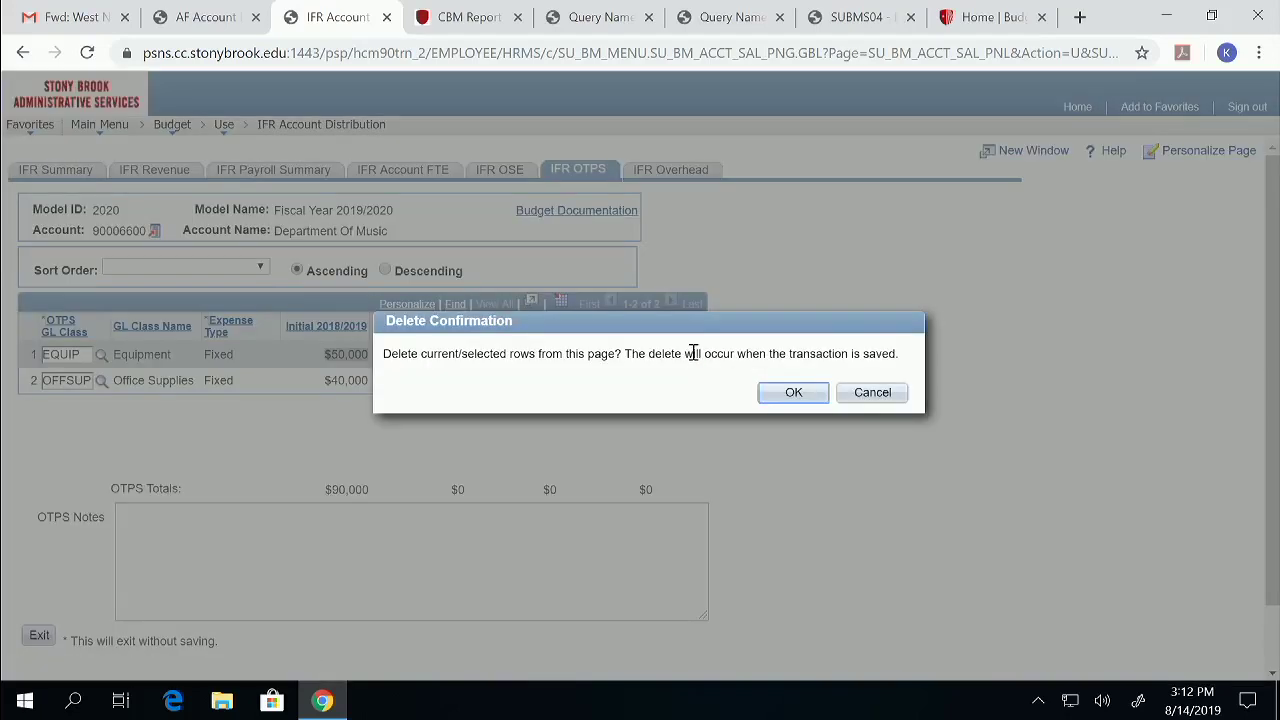
left_click(786, 393)
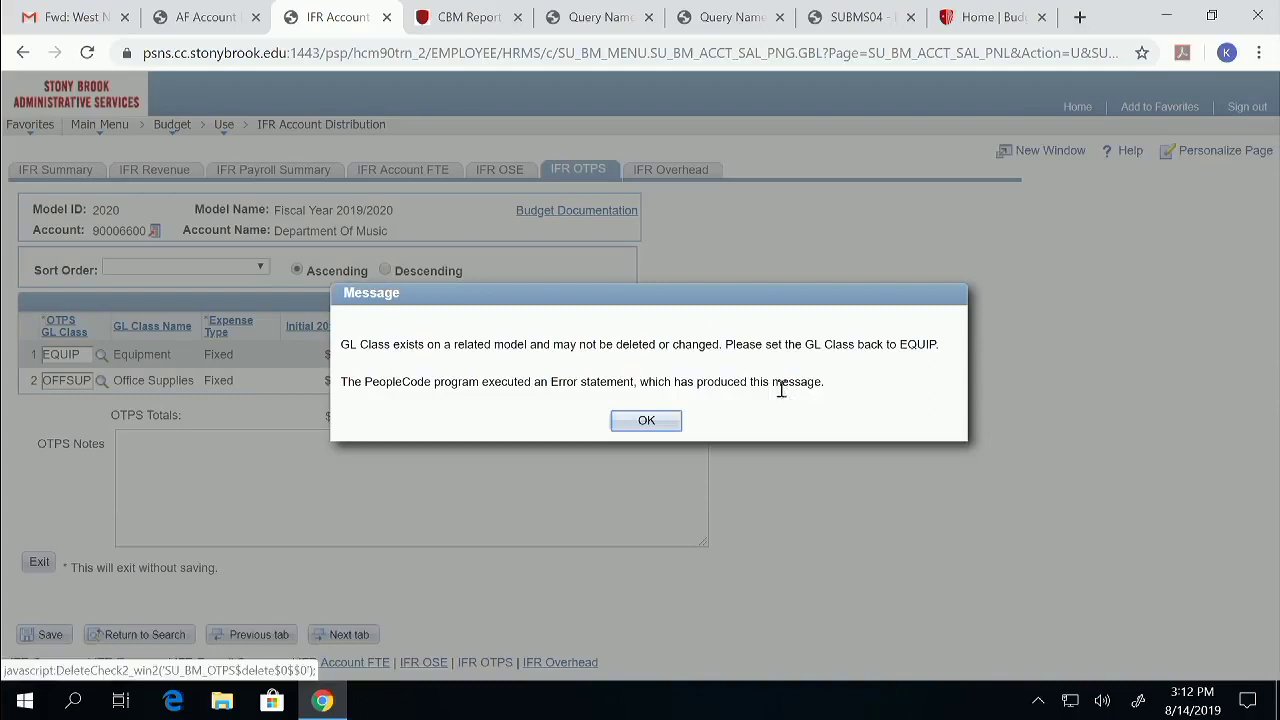
left_click(643, 421)
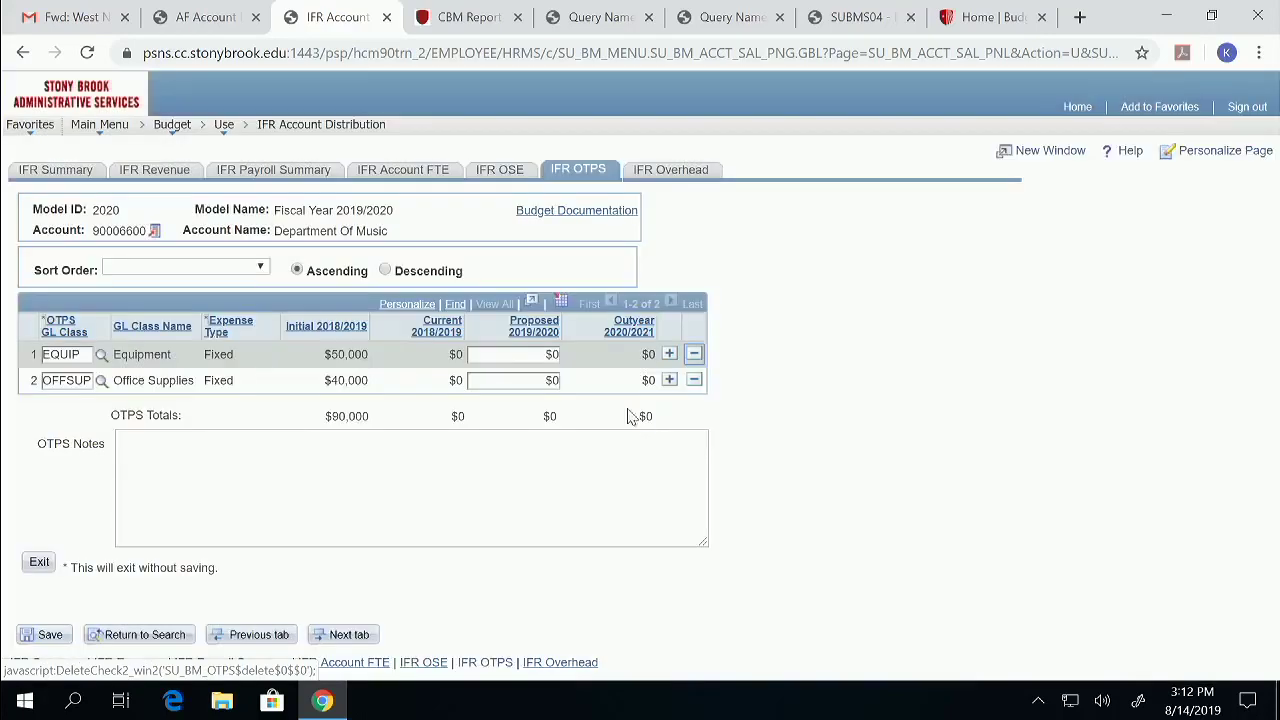
Set the proposed 2019/2020 OTPS amount for Office Supplies to $60,000 and check the account balance in the IFR Summary
left_click(548, 355)
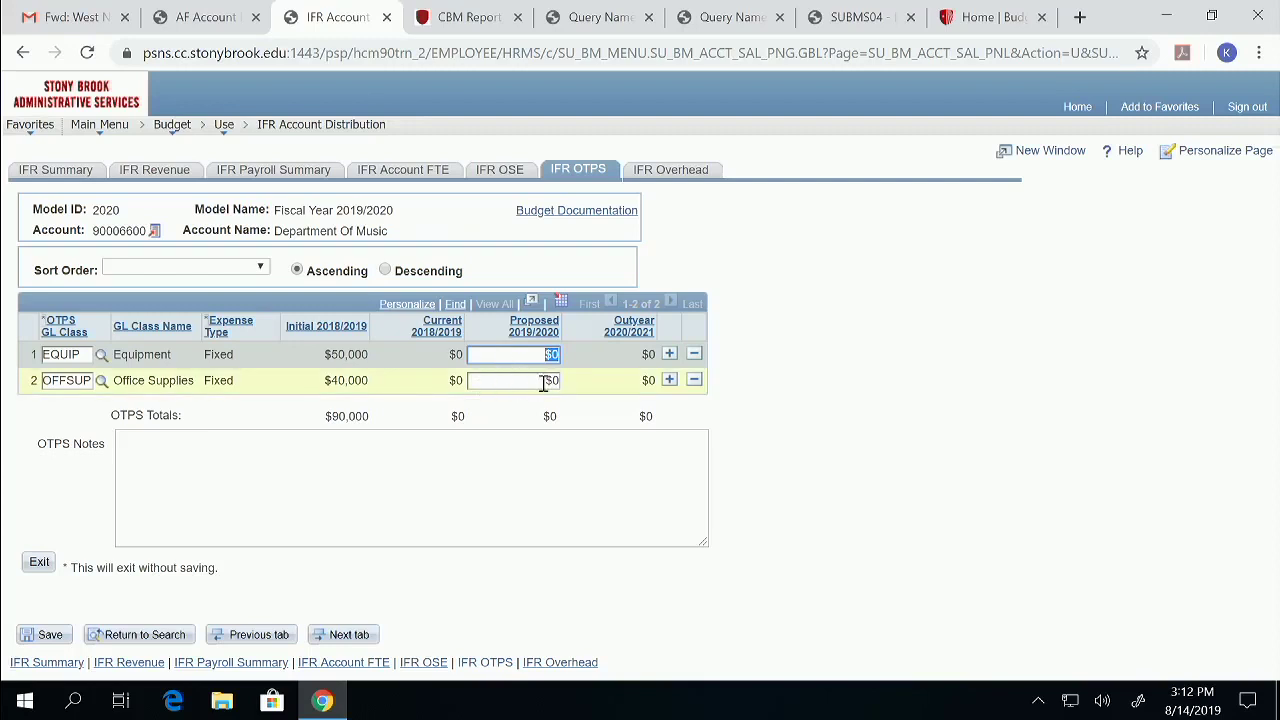
left_click(542, 380)
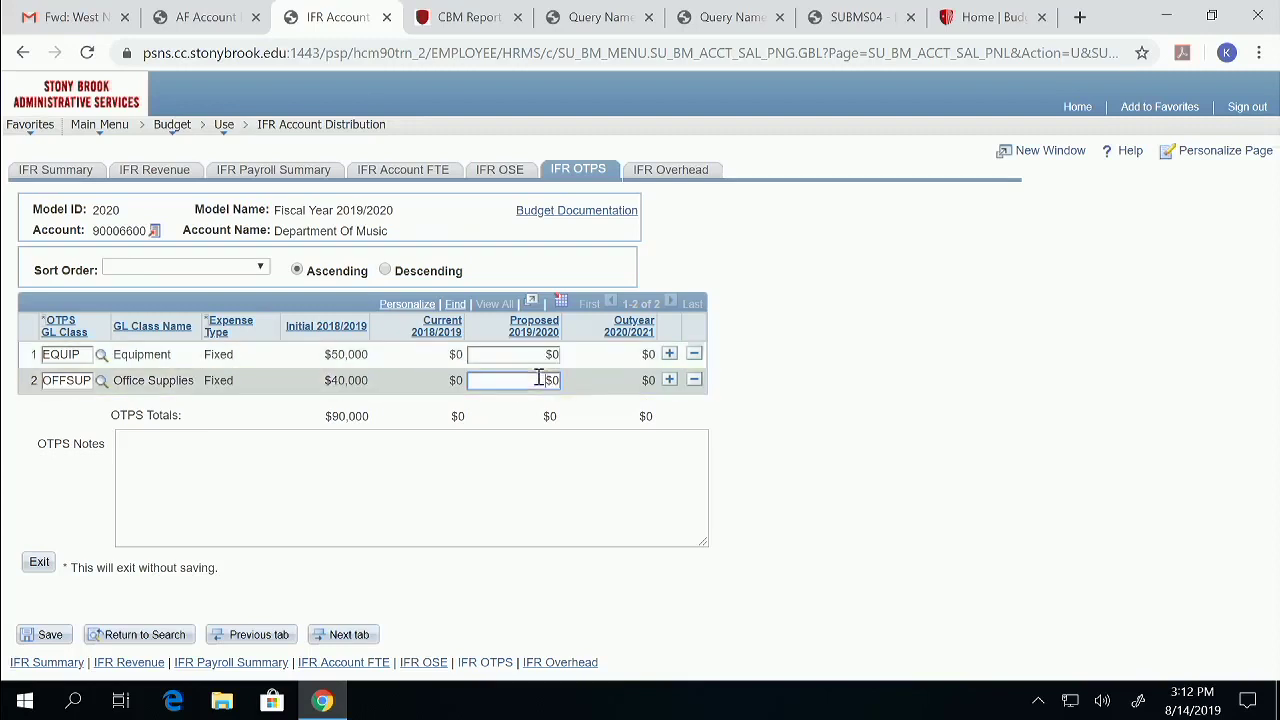
type("60000")
key("Tab")
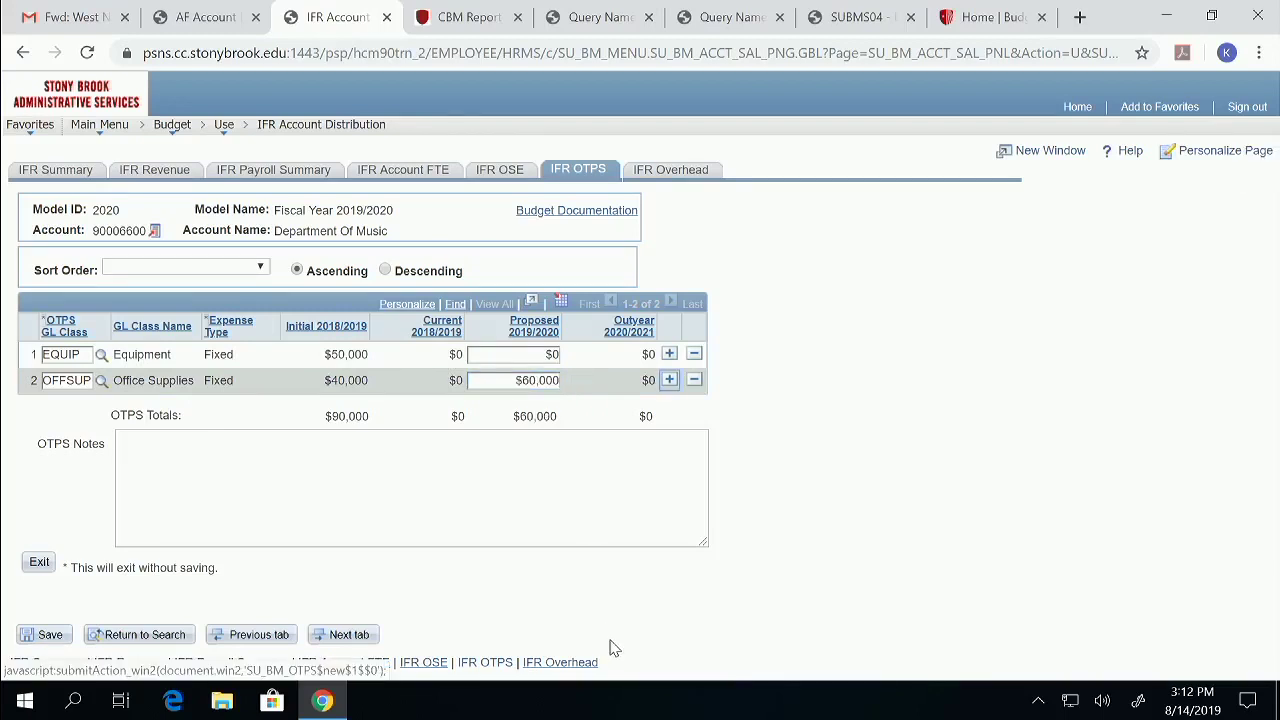
left_click(56, 170)
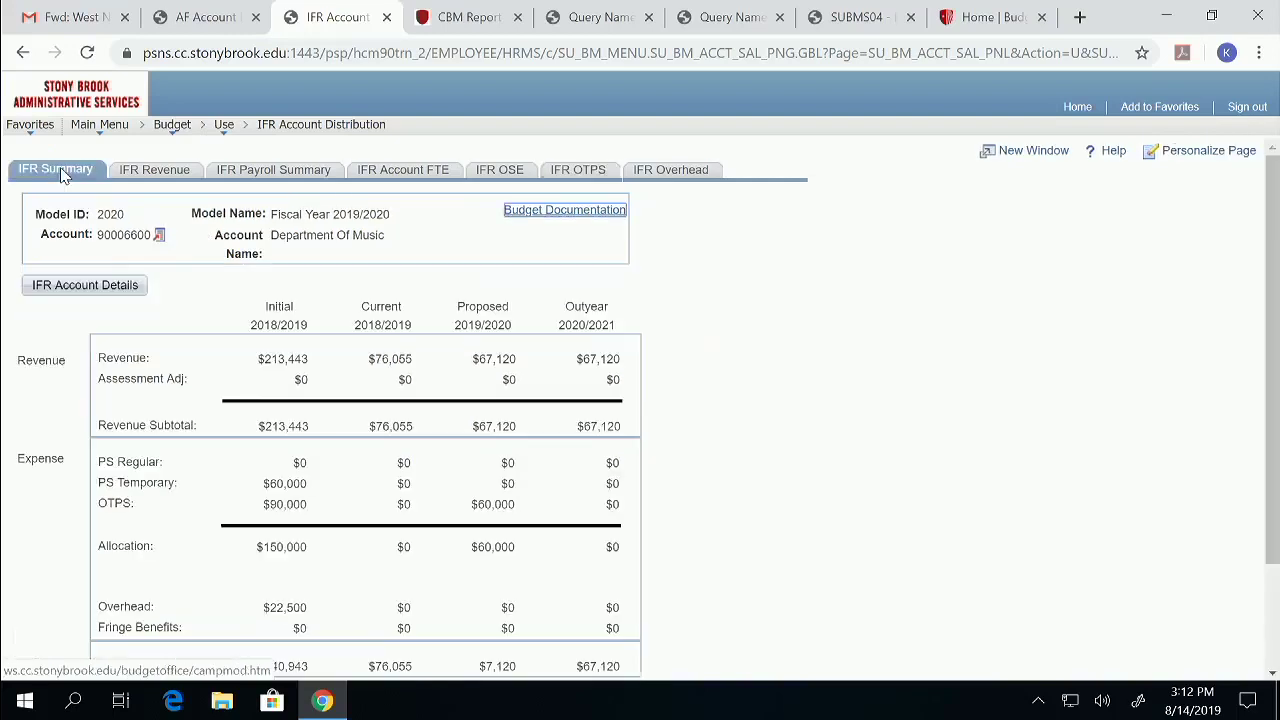
left_click_drag(1272, 422, 1268, 518)
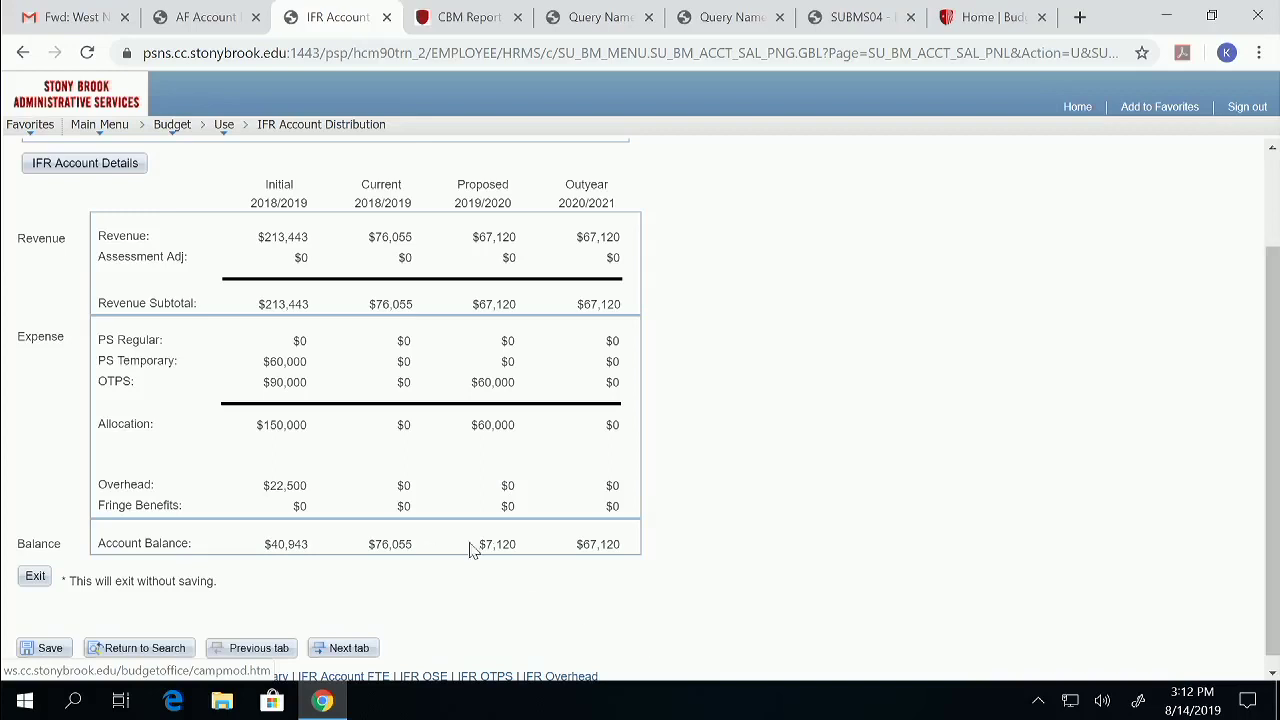
scroll(1272, 460, "up", 2)
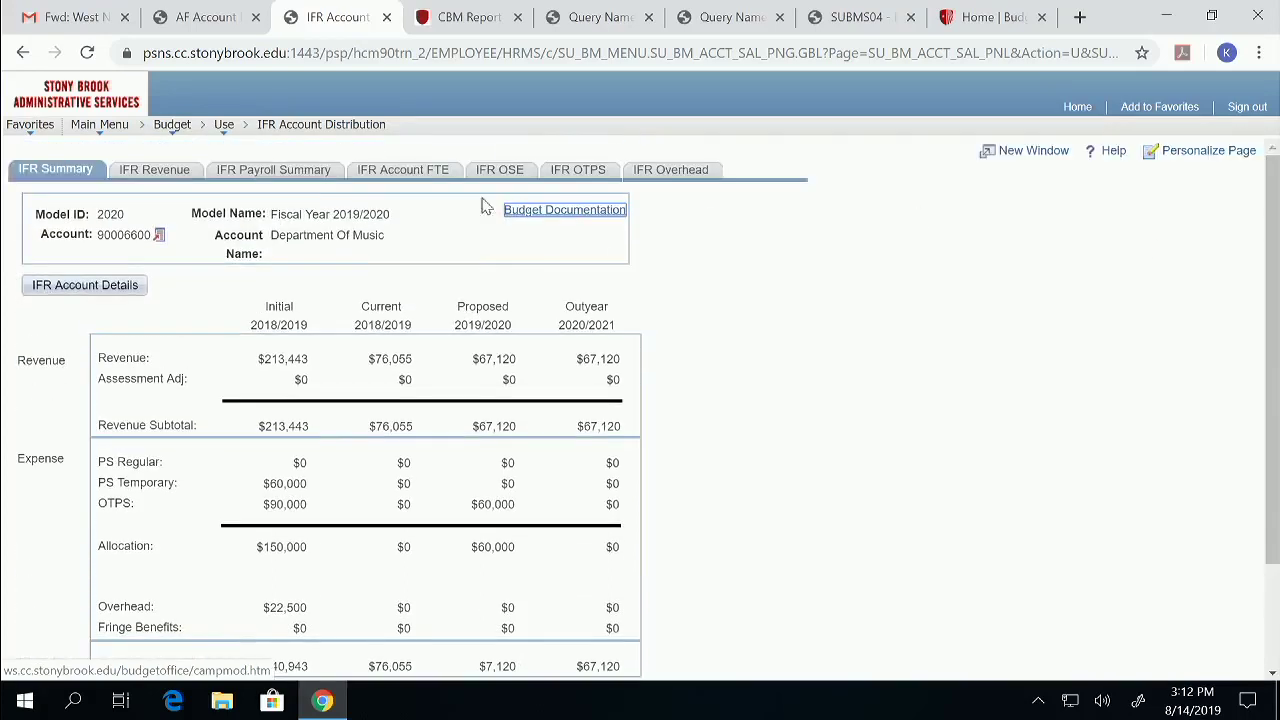
Raise the proposed Office Supplies amount to $80,000, check the IFR Summary balance and try to save the account
left_click(572, 170)
left_click_drag(500, 386, 551, 376)
type("80000")
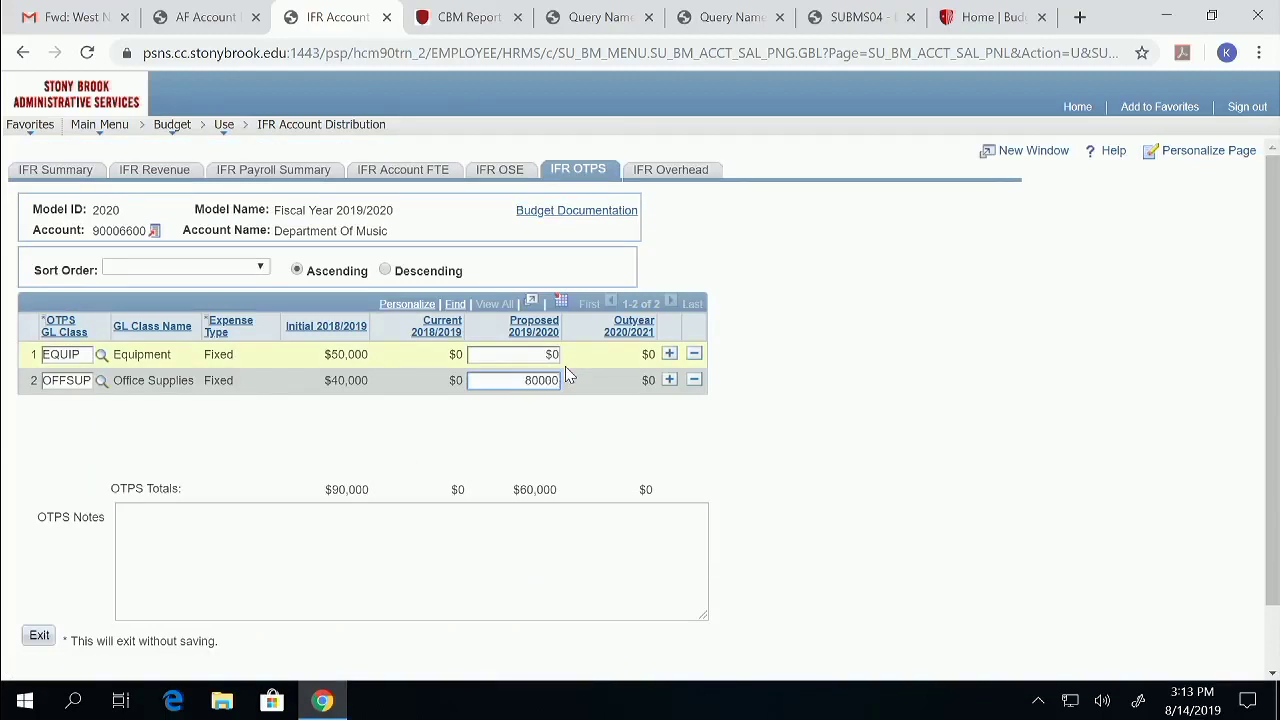
left_click(73, 175)
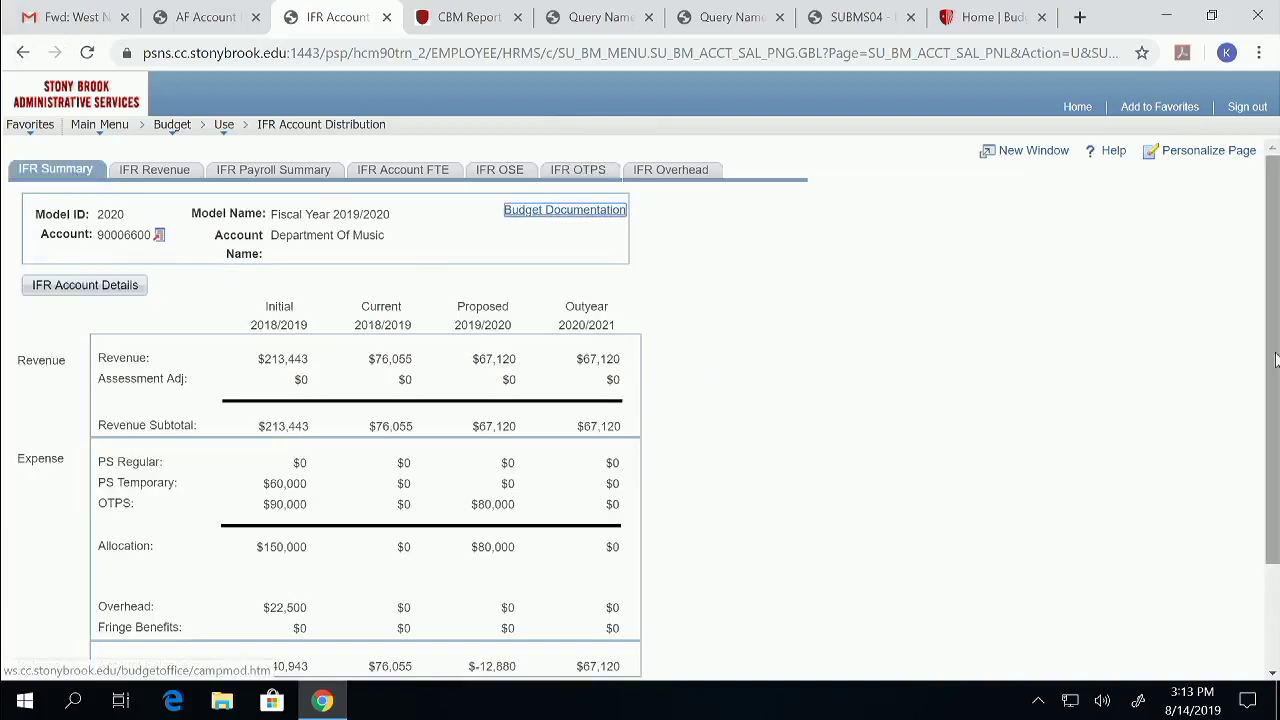
scroll(1275, 360, "down", 2)
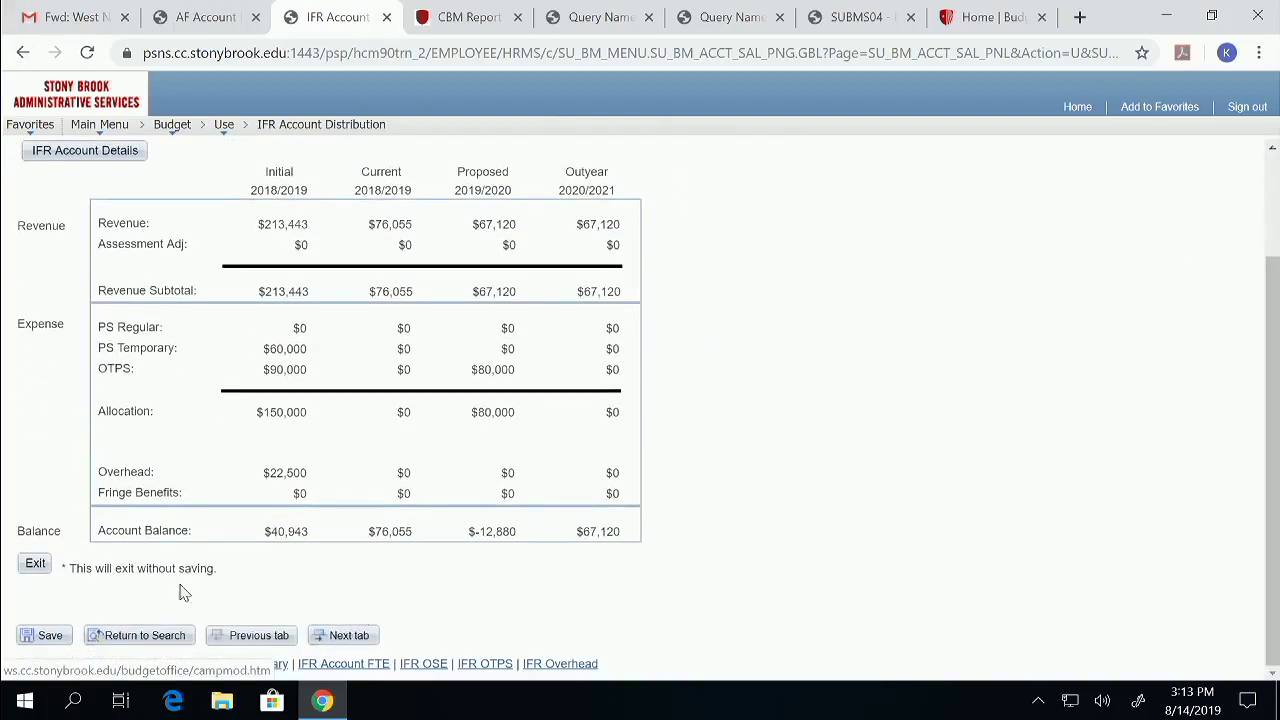
left_click(50, 636)
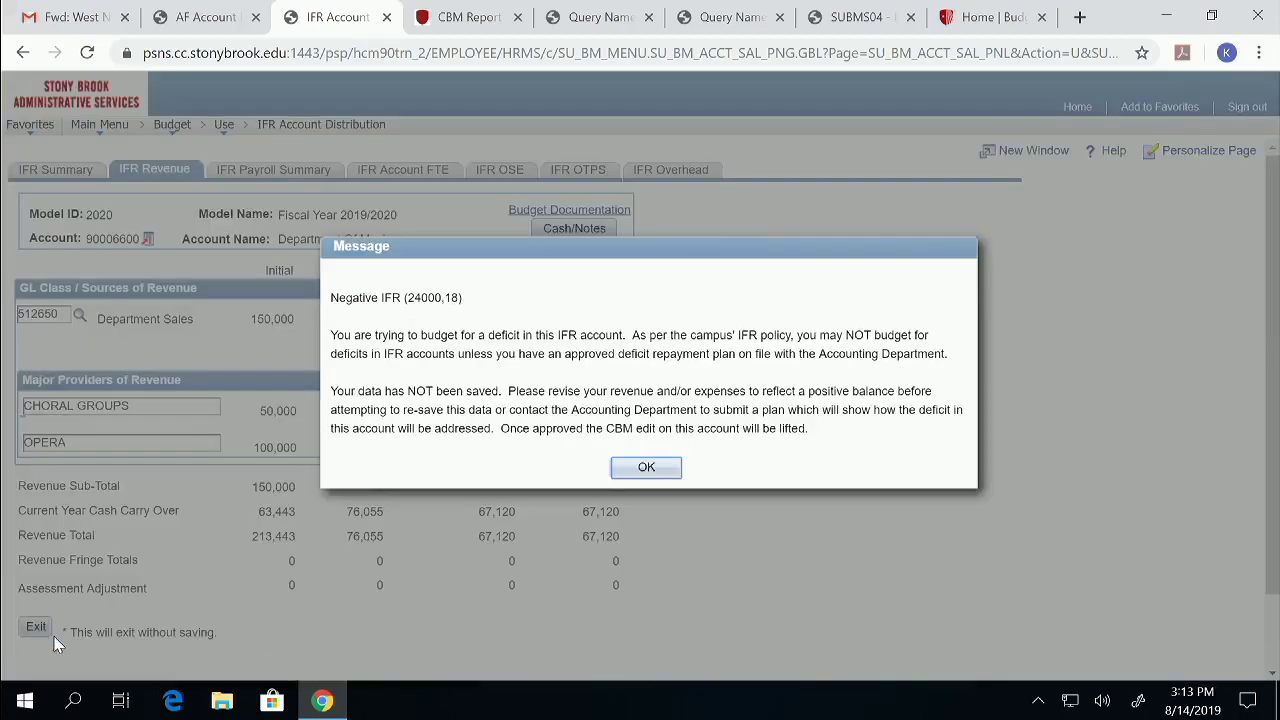
left_click(647, 467)
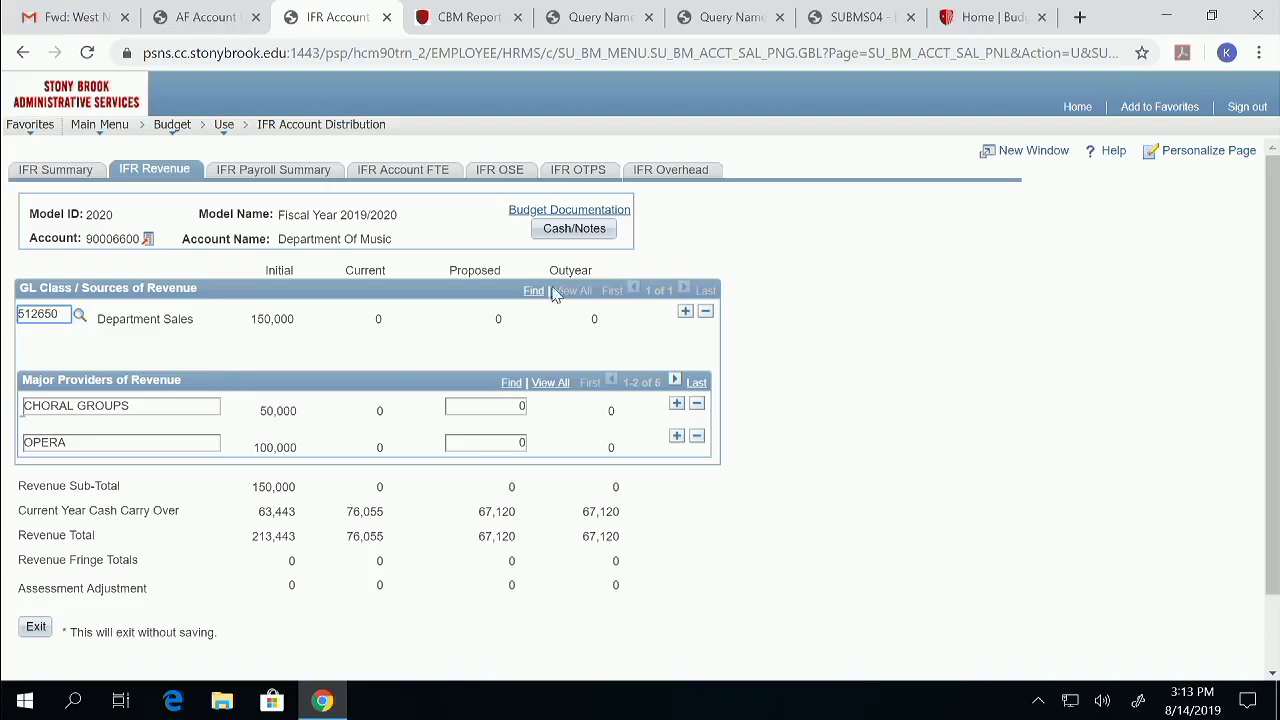
Review the cash carry over details and notes fields without changes, and highlight the proposed current year cash carry over
left_click(570, 232)
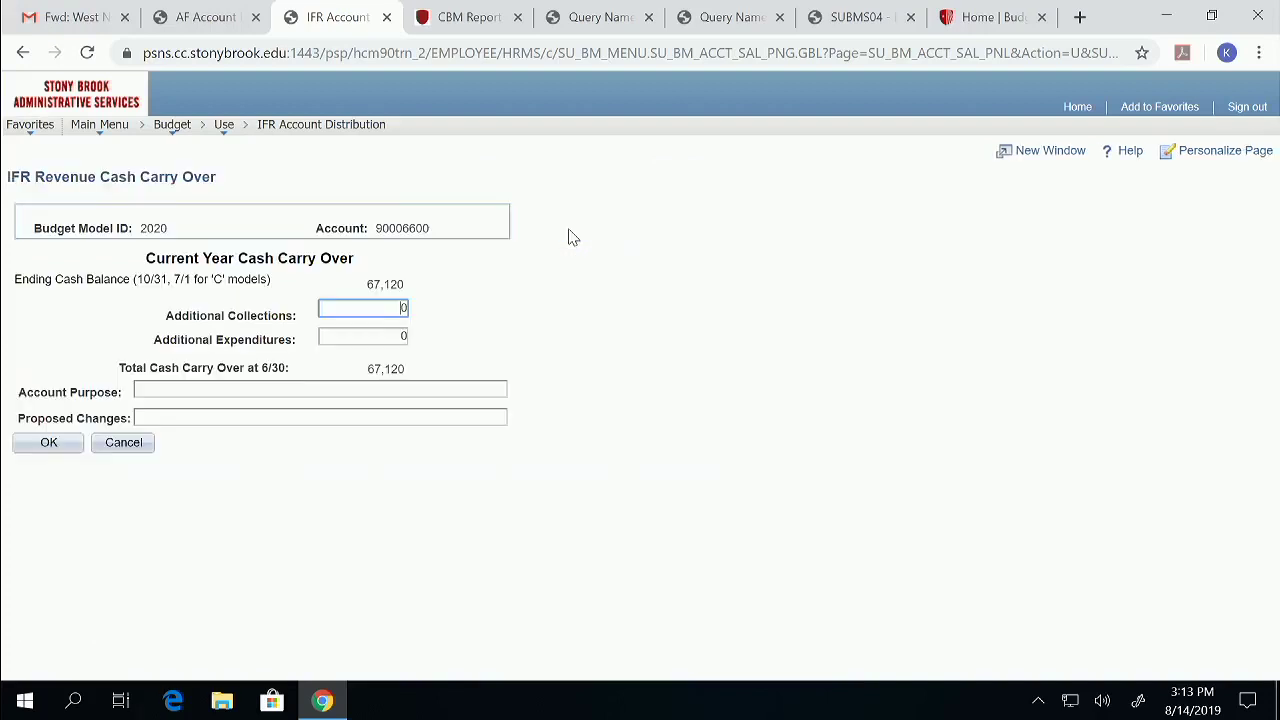
left_click(370, 287)
left_click(230, 389)
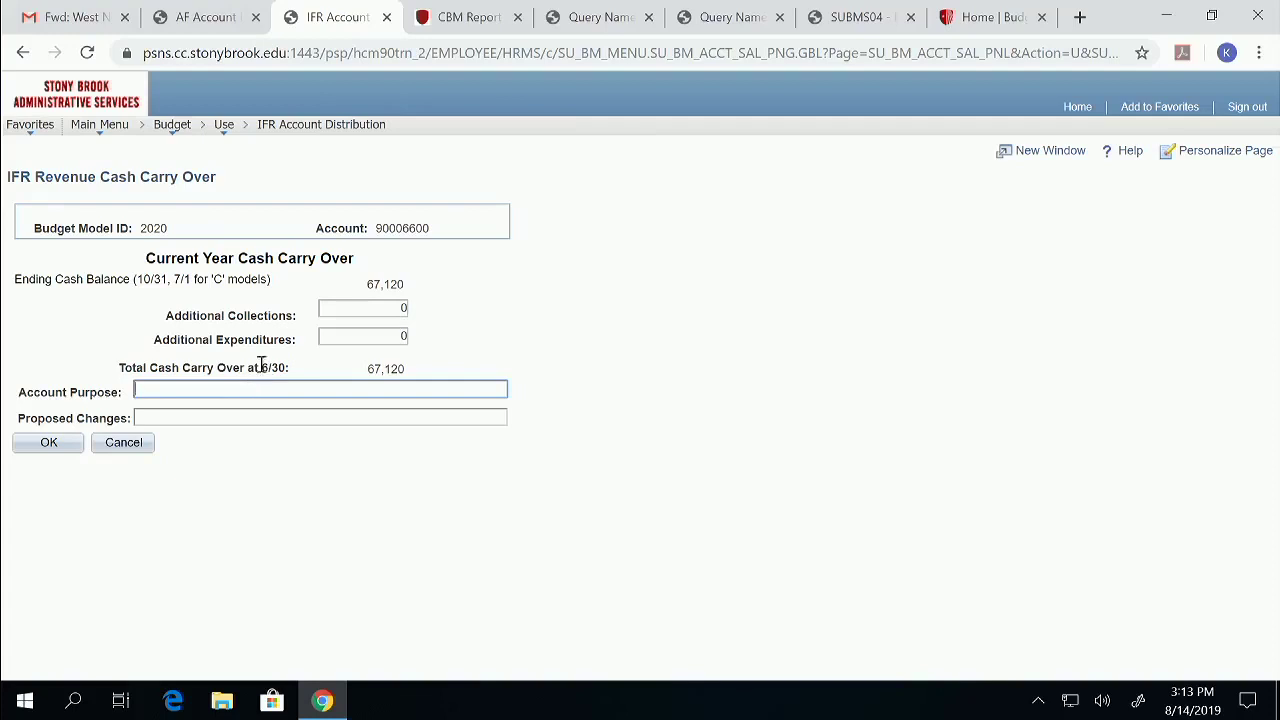
left_click(112, 447)
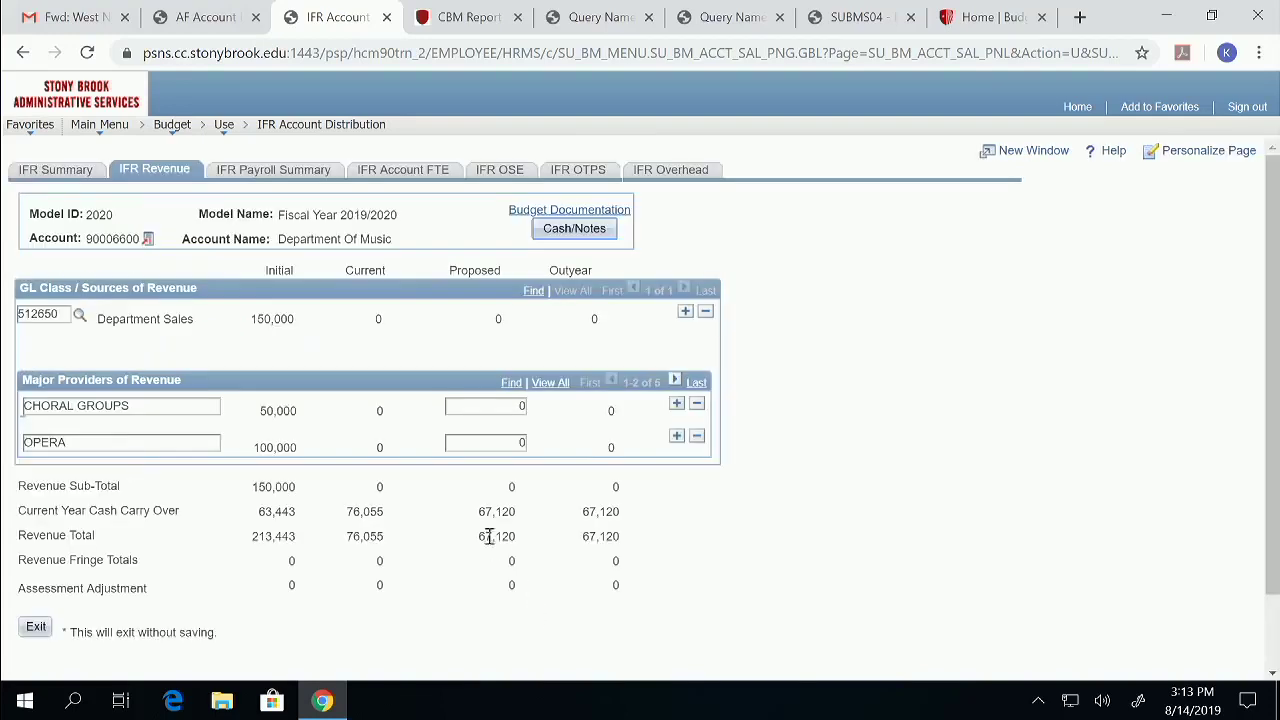
left_click_drag(479, 511, 515, 514)
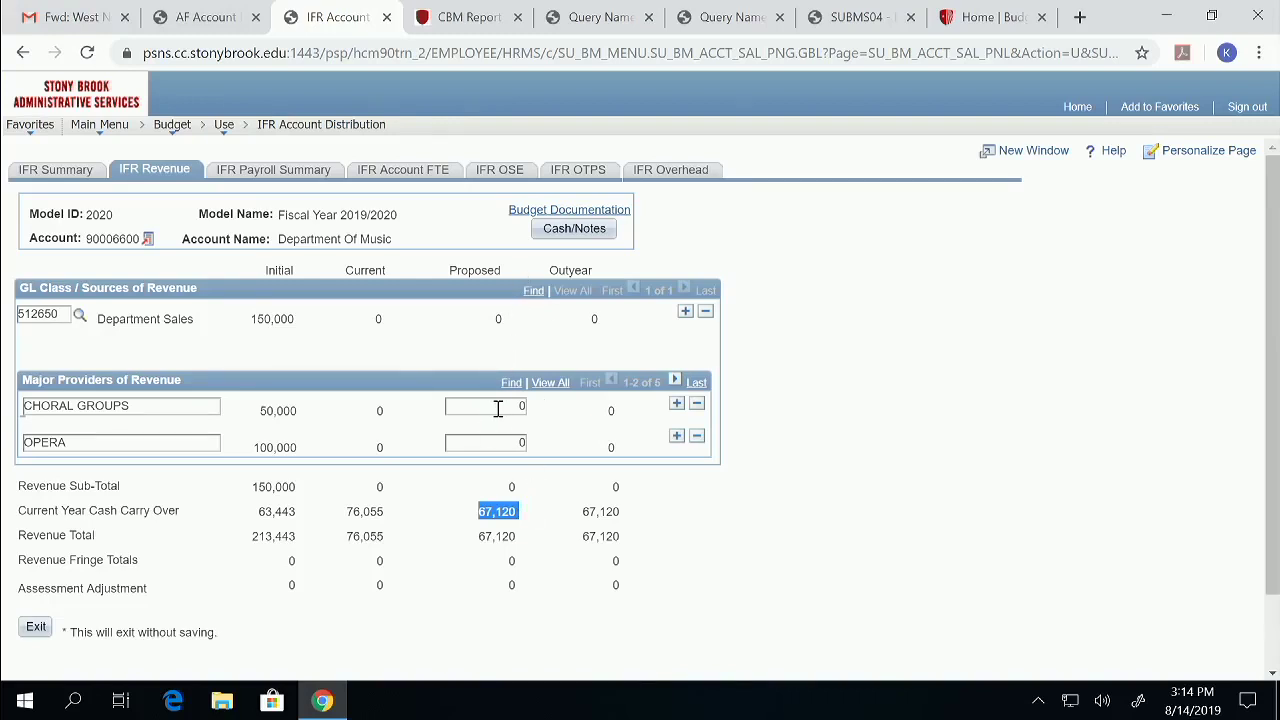
Set the proposed revenue for CHORAL GROUPS to 20,000 and check the resulting overhead and account balance in the IFR Summary
left_click(62, 170)
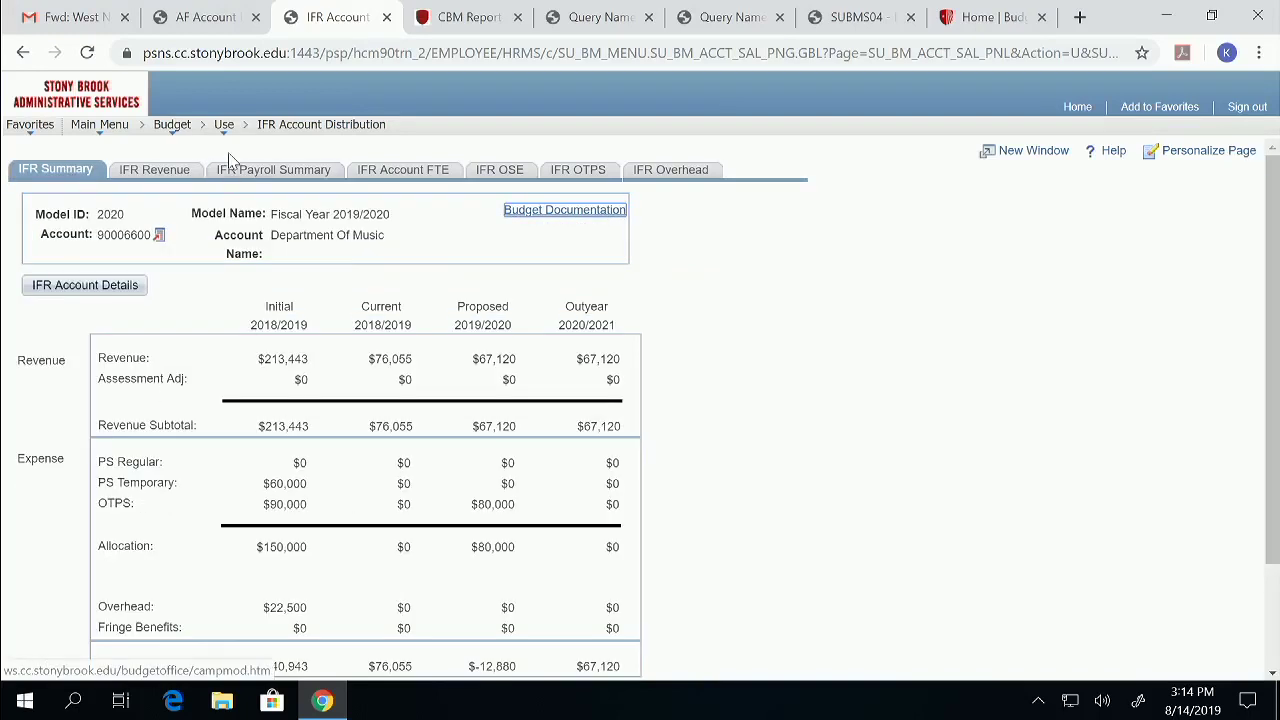
left_click(160, 172)
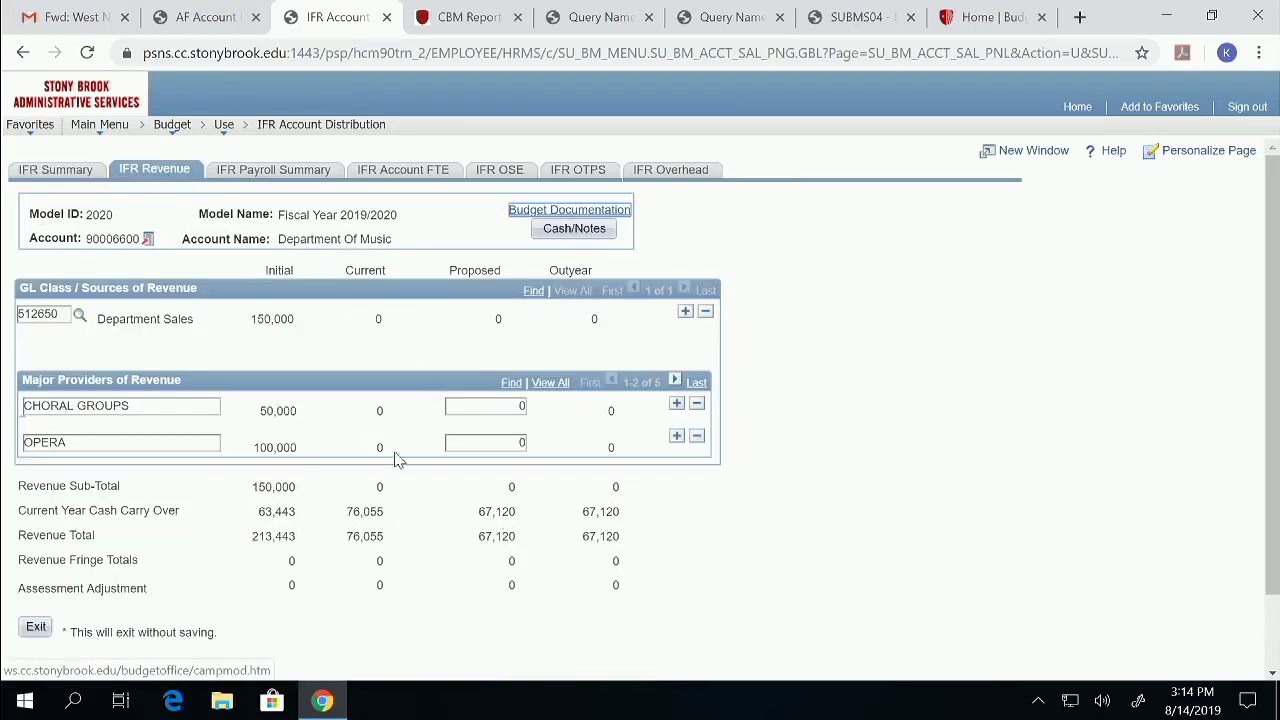
left_click(489, 405)
key("BackSpace")
type("20000")
left_click(74, 174)
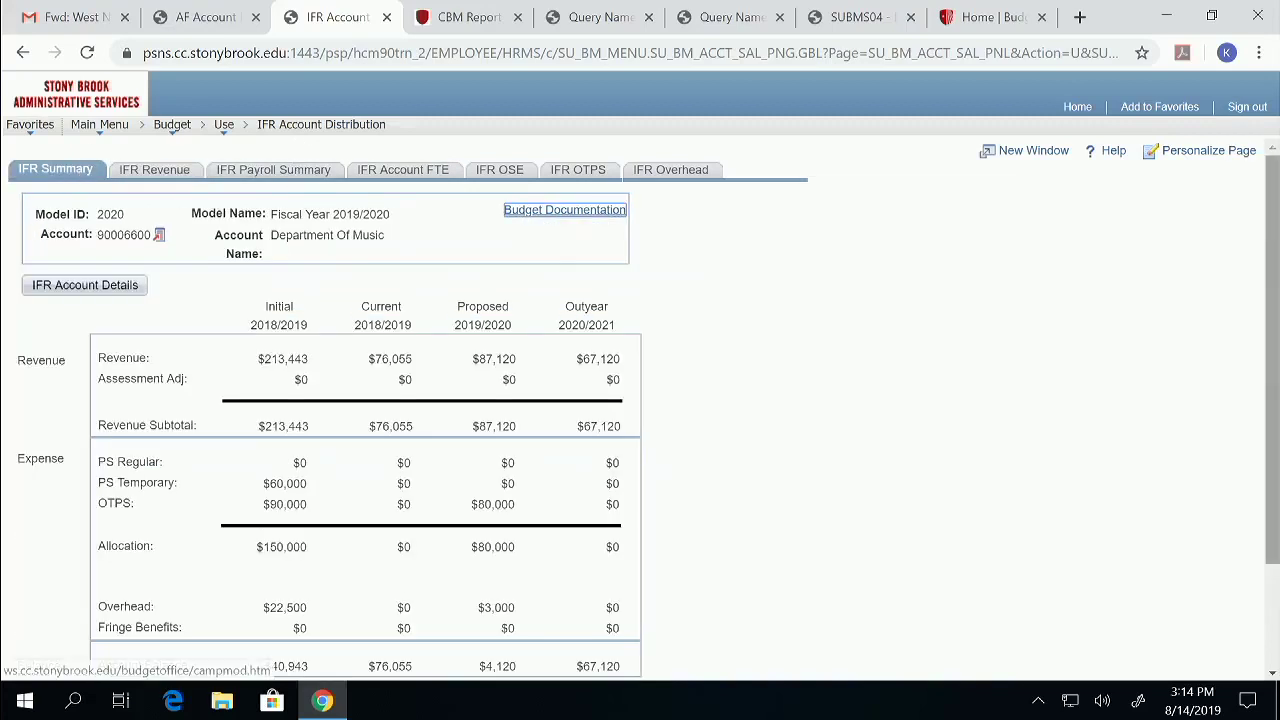
scroll(478, 590, "down", 2)
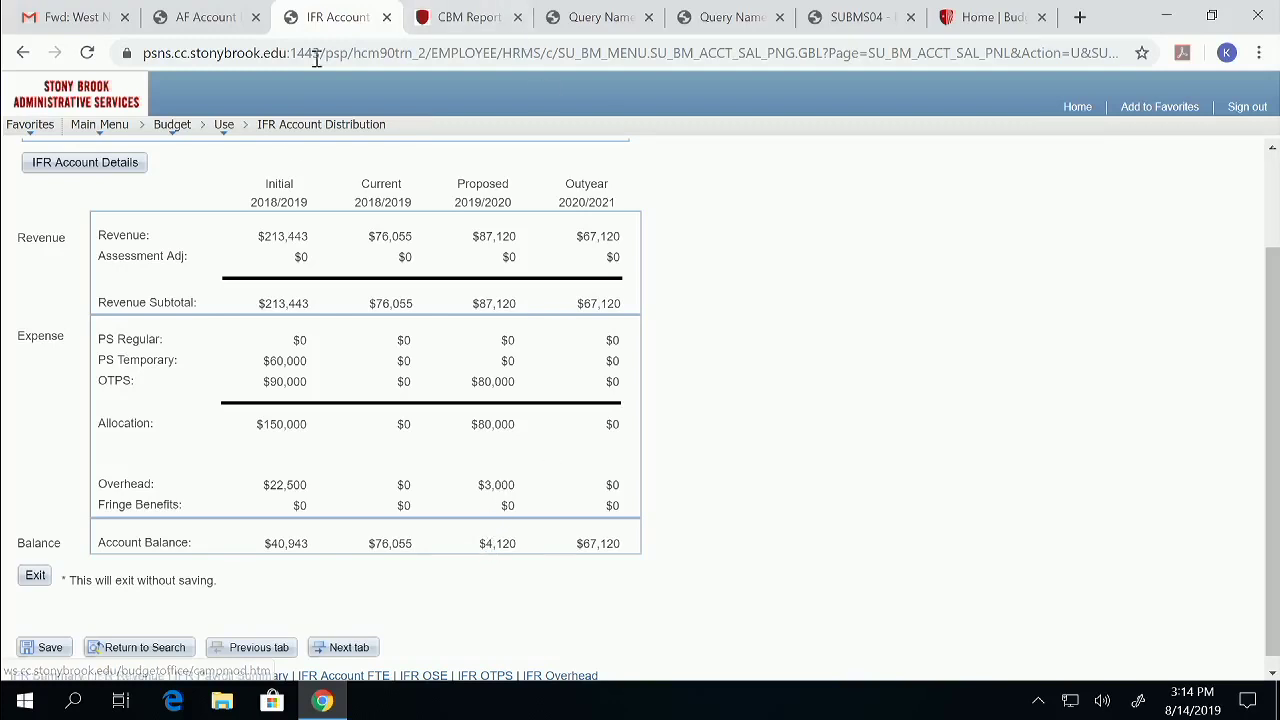
Open the IDC Account Distribution search, discarding the unsaved IFR changes
mouse_move(224, 131)
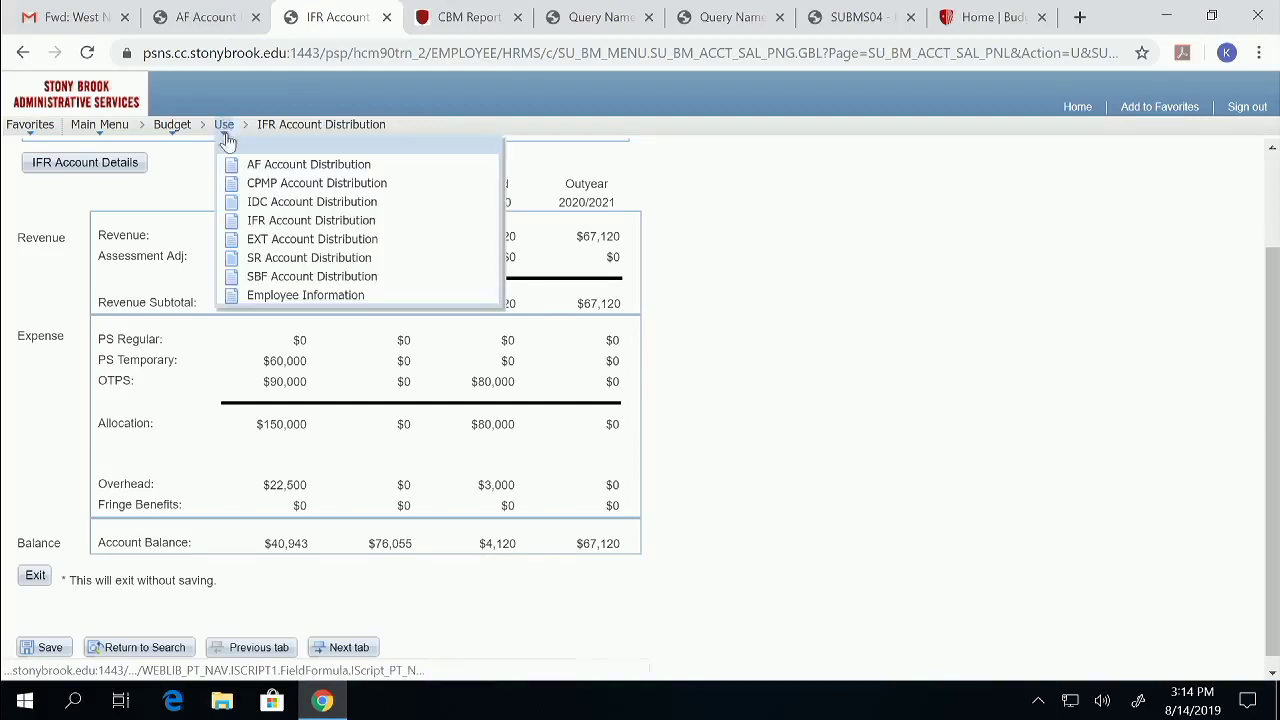
left_click(306, 204)
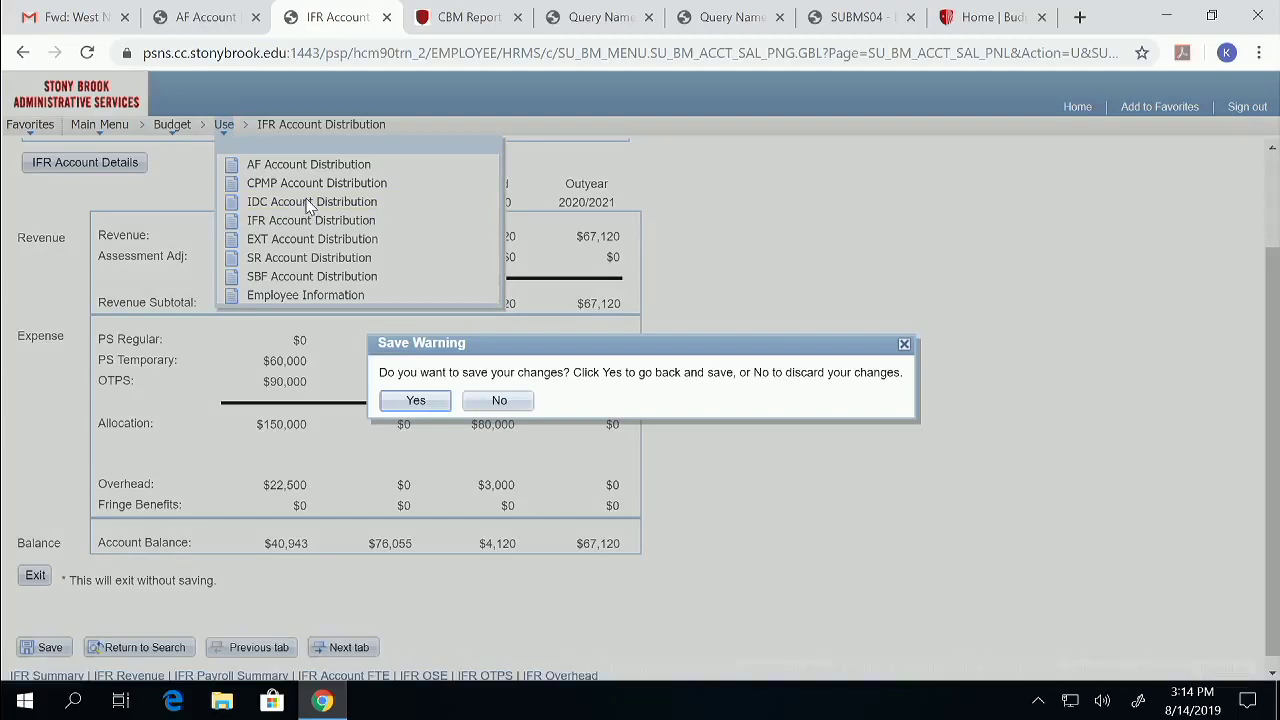
left_click(522, 402)
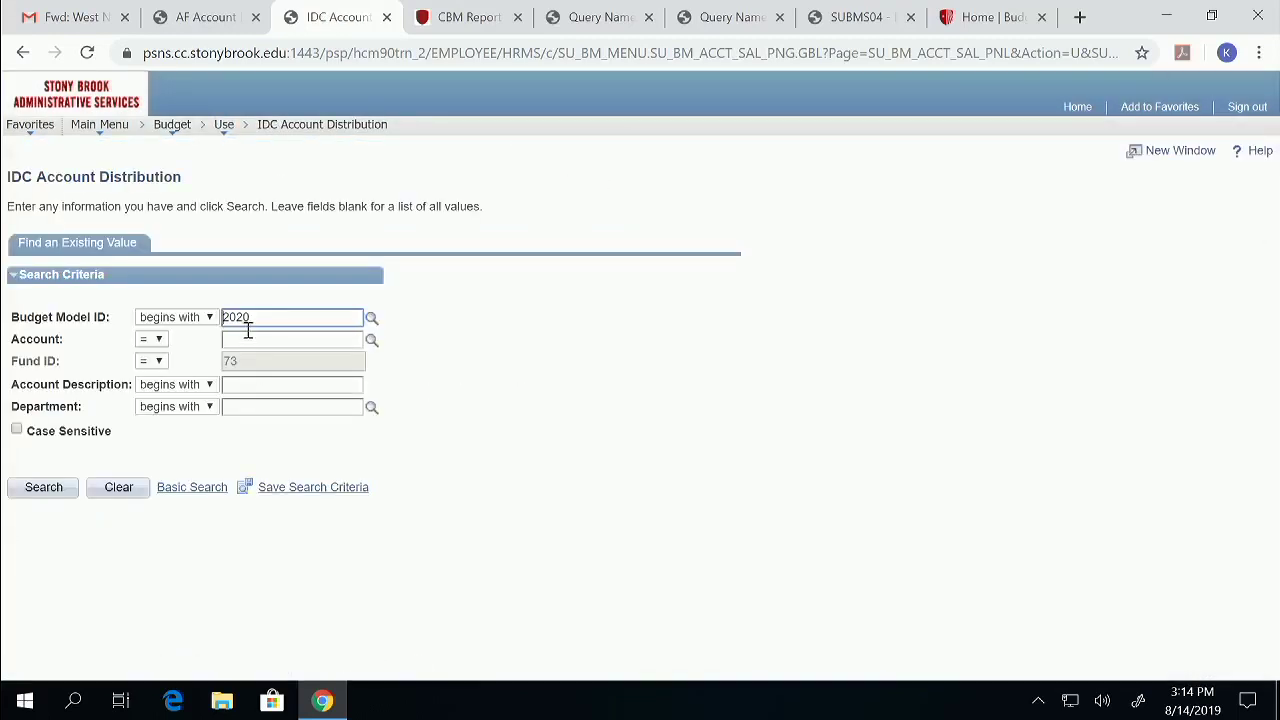
Search budget model 2020 by account number and open the Anthropology IDC account
left_click(245, 339)
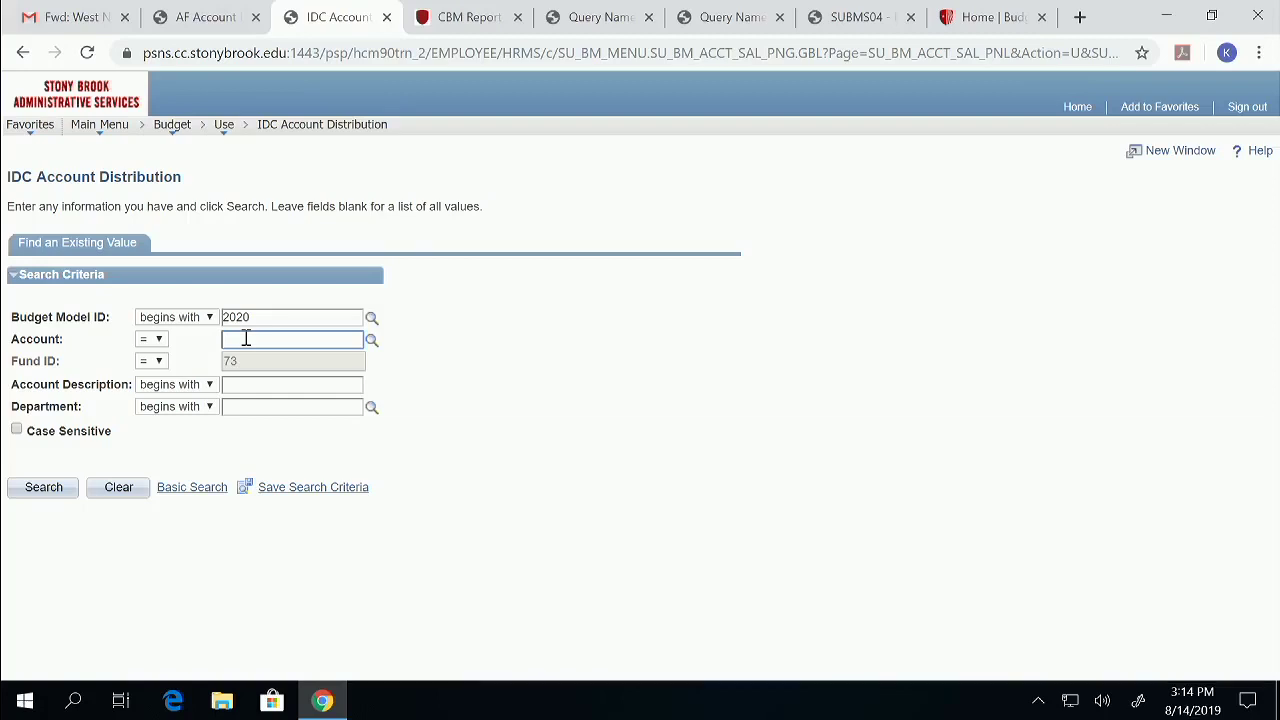
type("4319733")
left_click(55, 497)
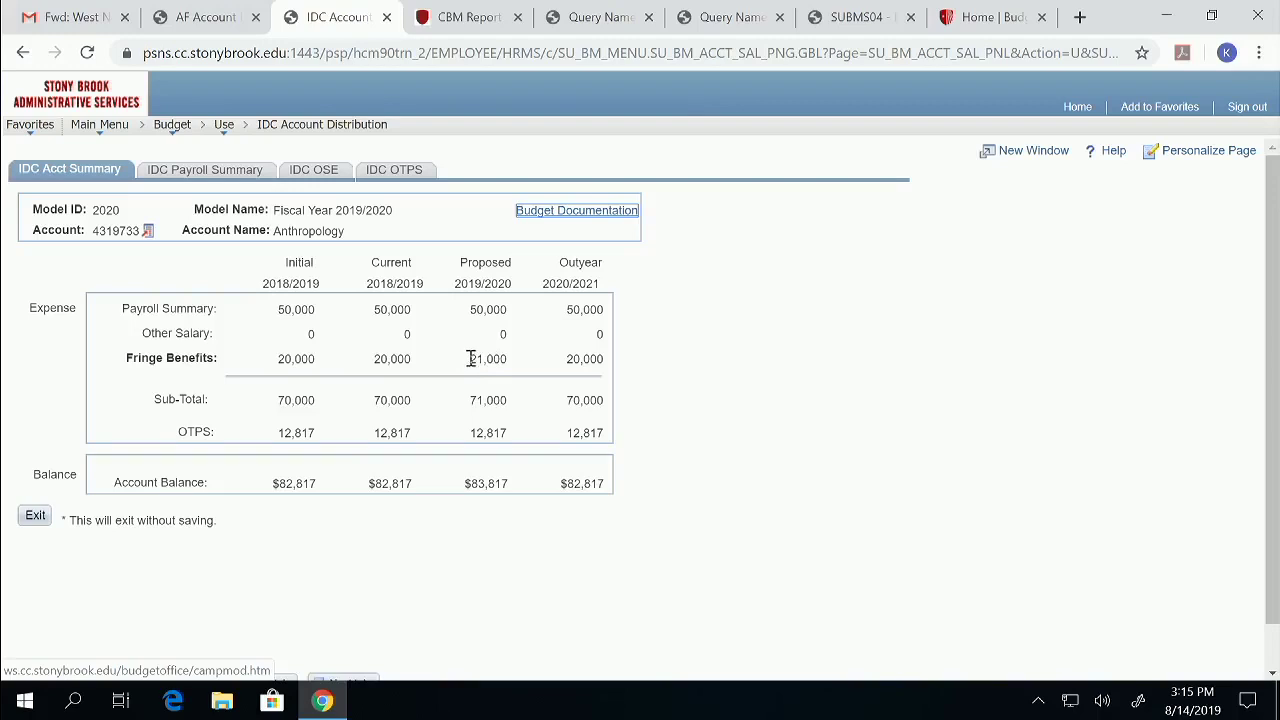
Add a Temporary Salary Pool (TSPOOL) line to IDC OSE with $70,000 proposed for 2019/2020, and highlight the OSE fringe amount
left_click(319, 175)
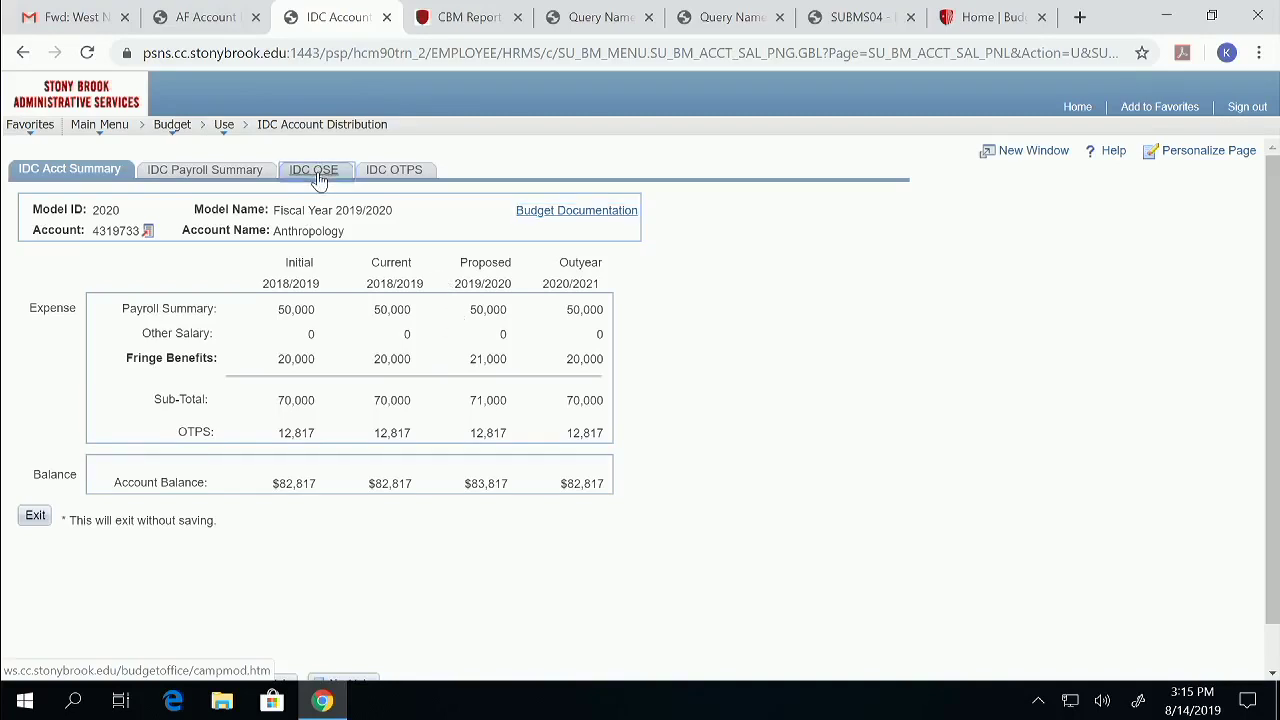
left_click(115, 356)
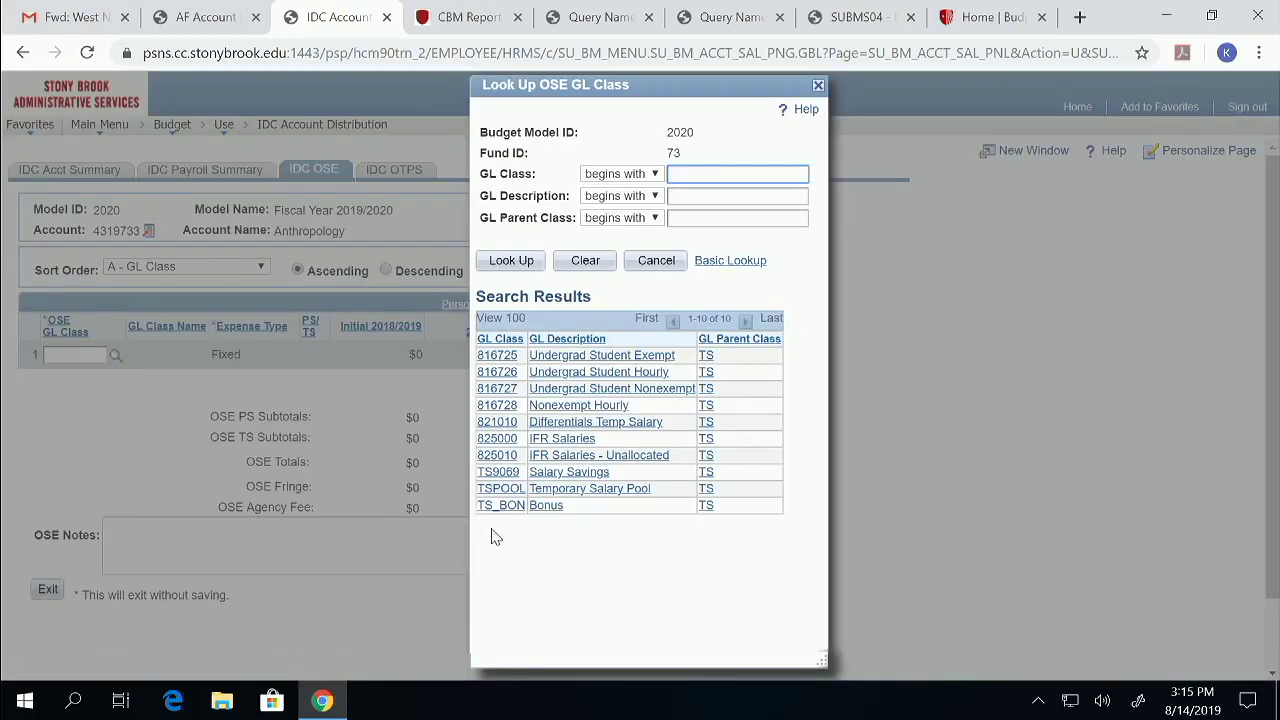
left_click(583, 490)
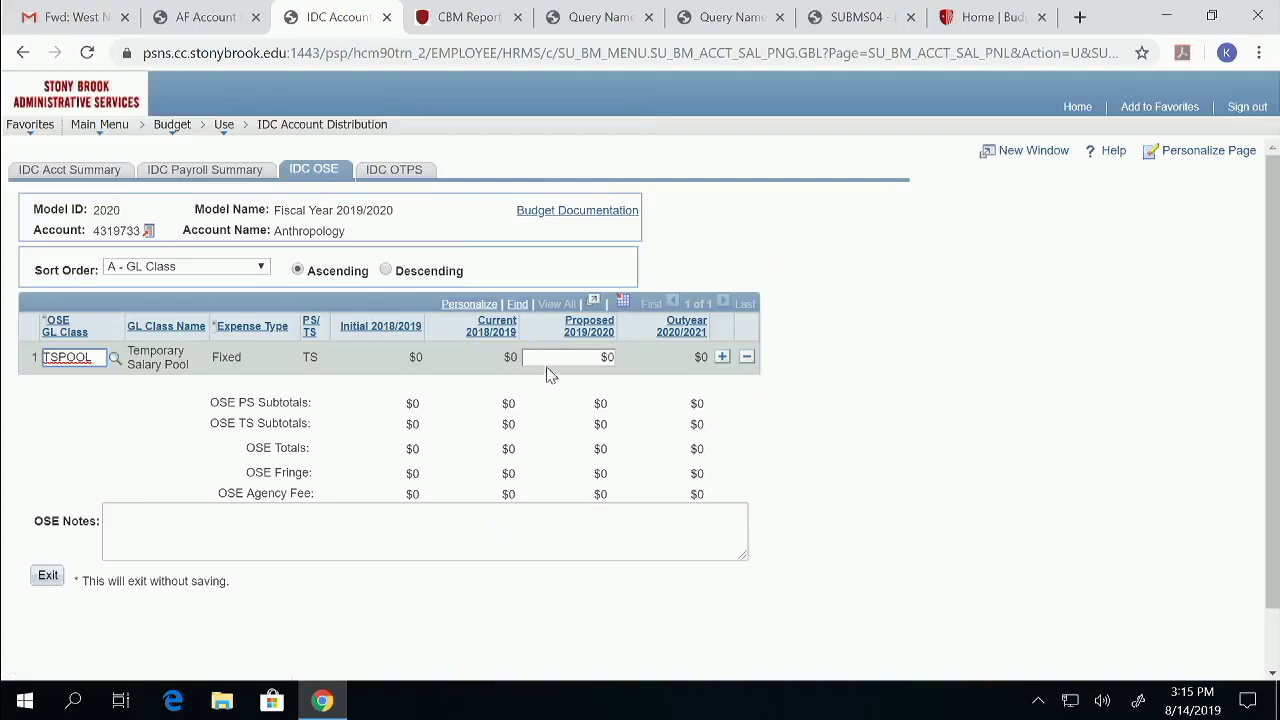
left_click_drag(561, 355, 617, 359)
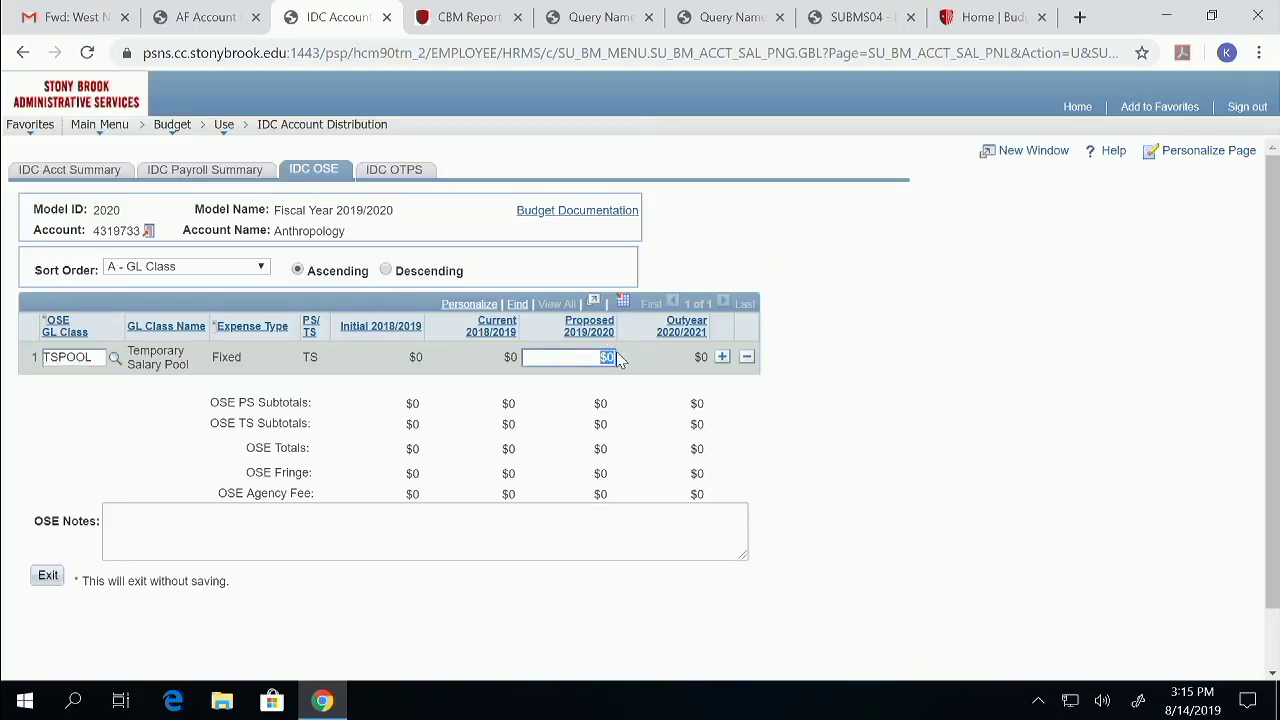
key("BackSpace")
type("70000")
key("Tab")
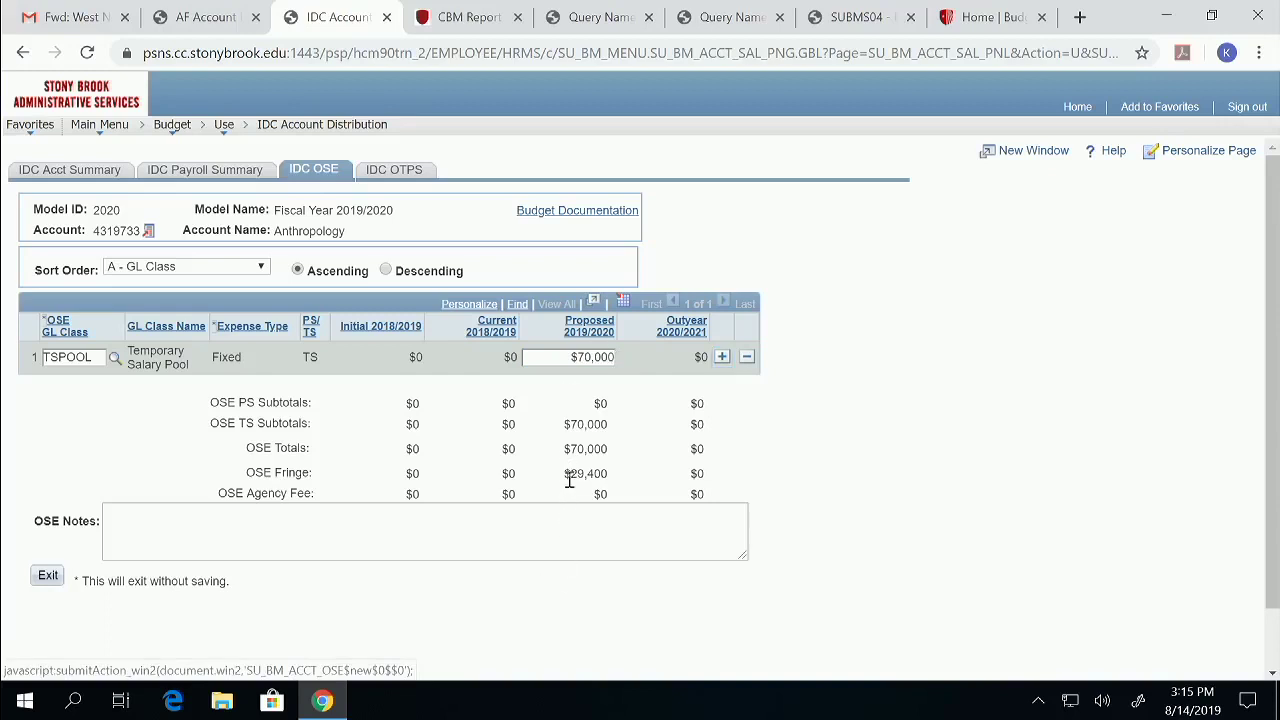
left_click_drag(569, 480, 645, 480)
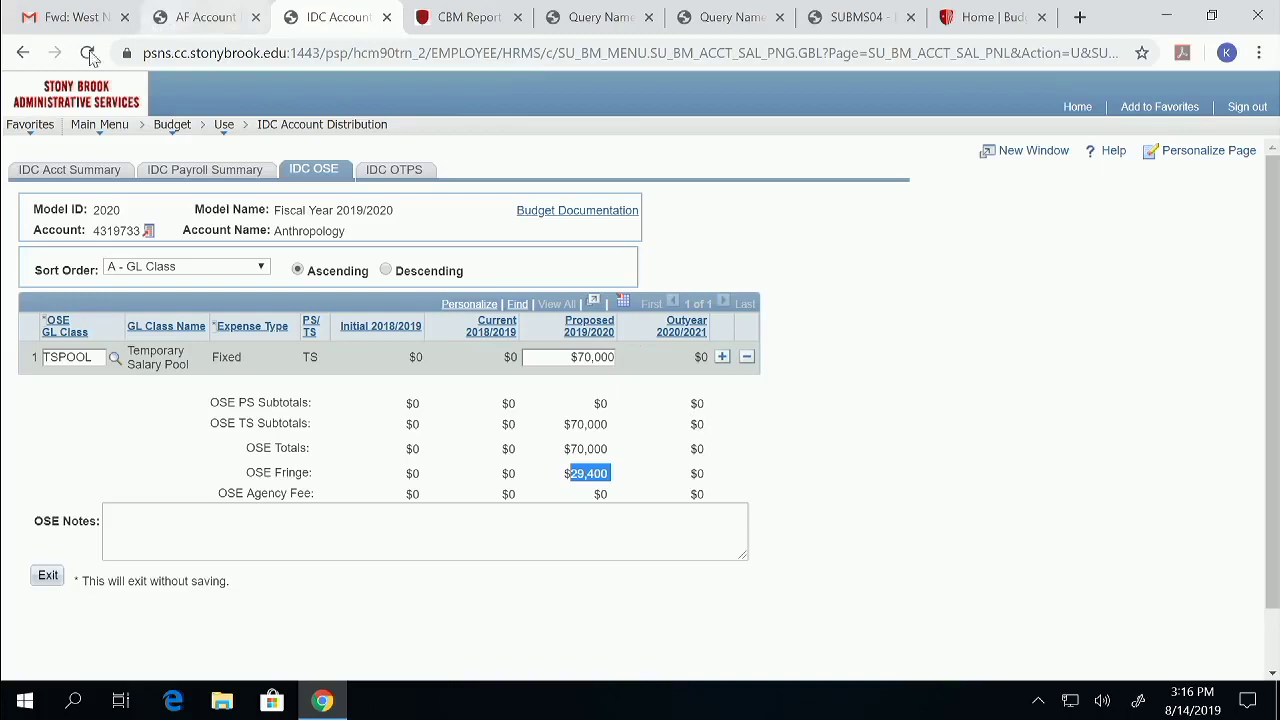
Open the AF Budget to Actuals Entry search, discarding the unsaved IDC OSE changes
left_click(173, 133)
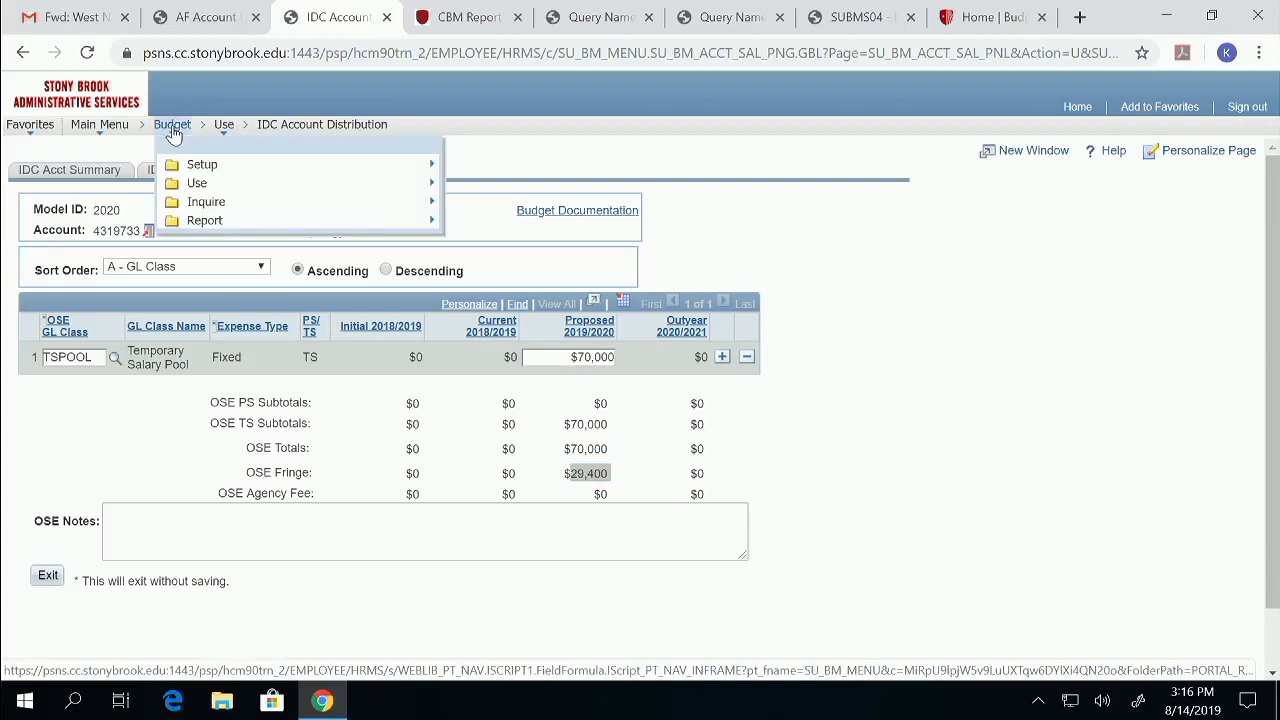
left_click(92, 128)
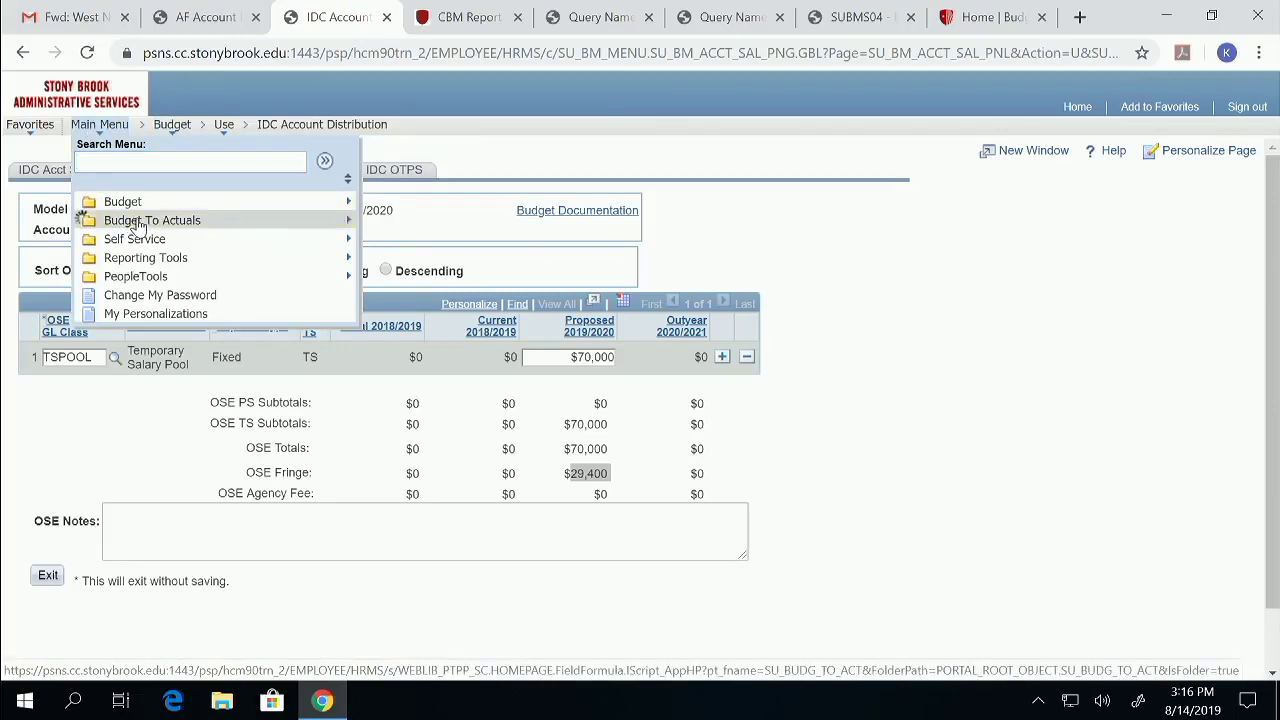
mouse_move(142, 228)
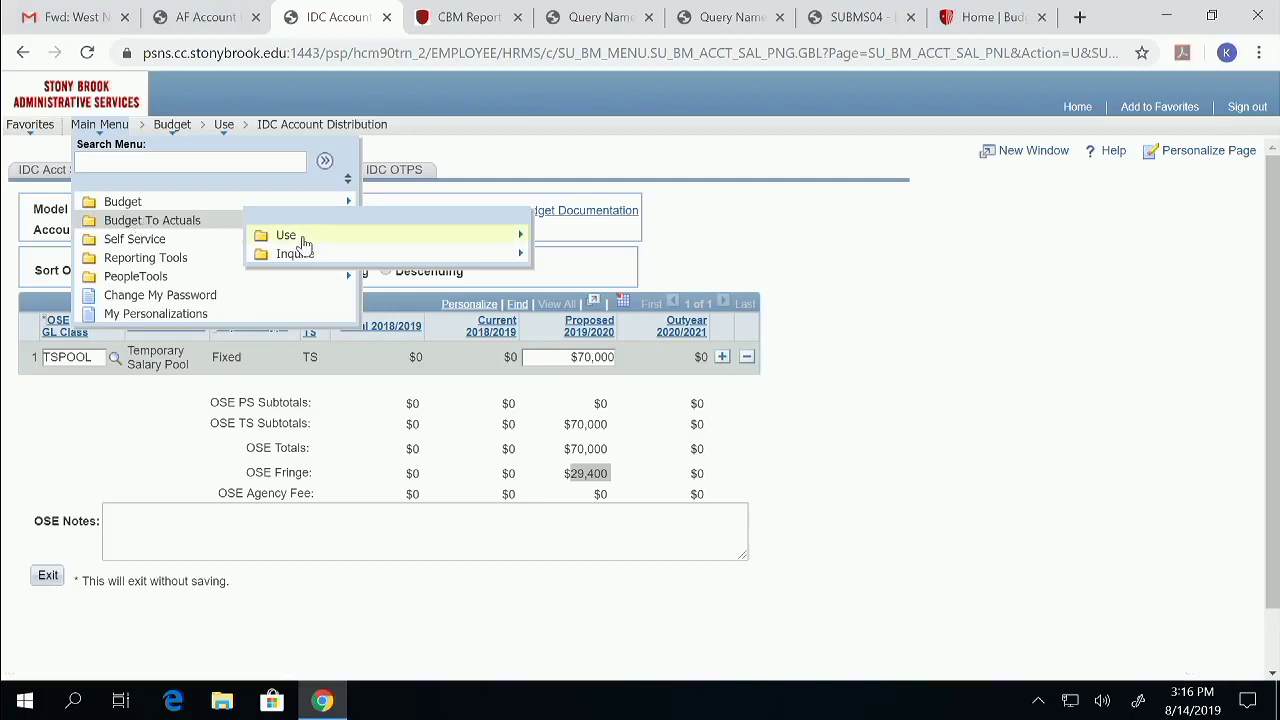
mouse_move(303, 244)
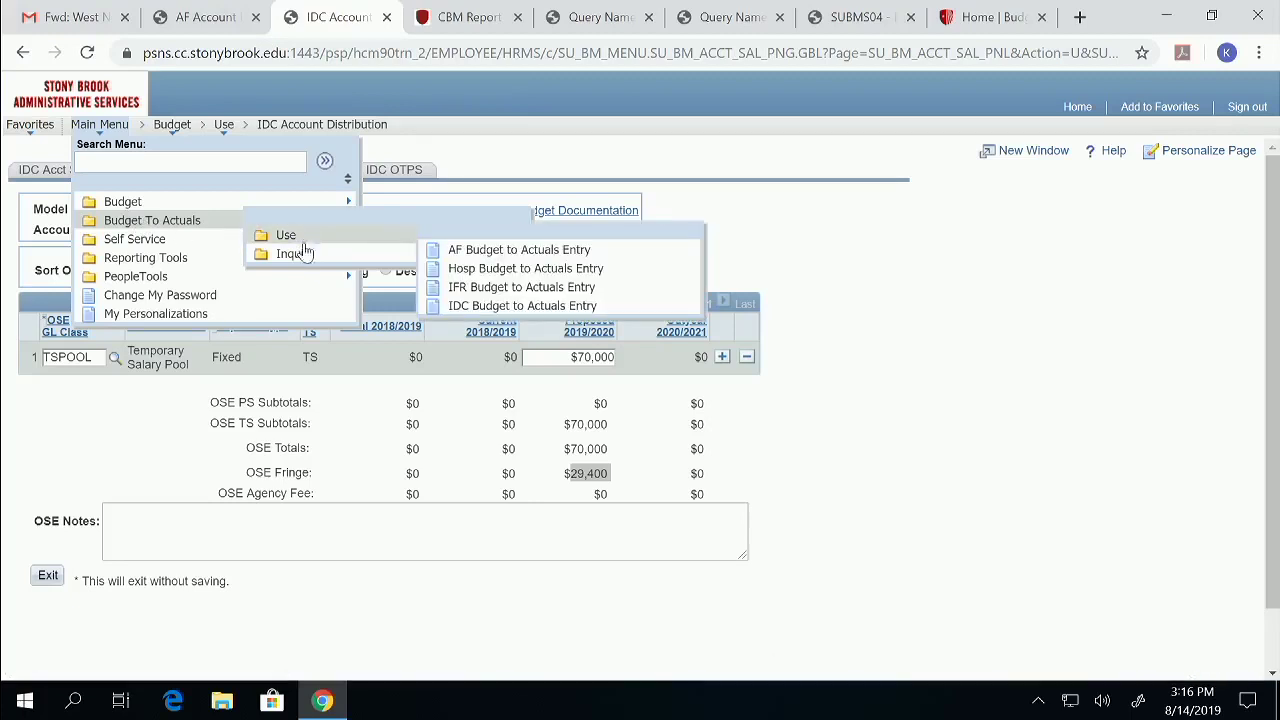
left_click(517, 254)
left_click(507, 403)
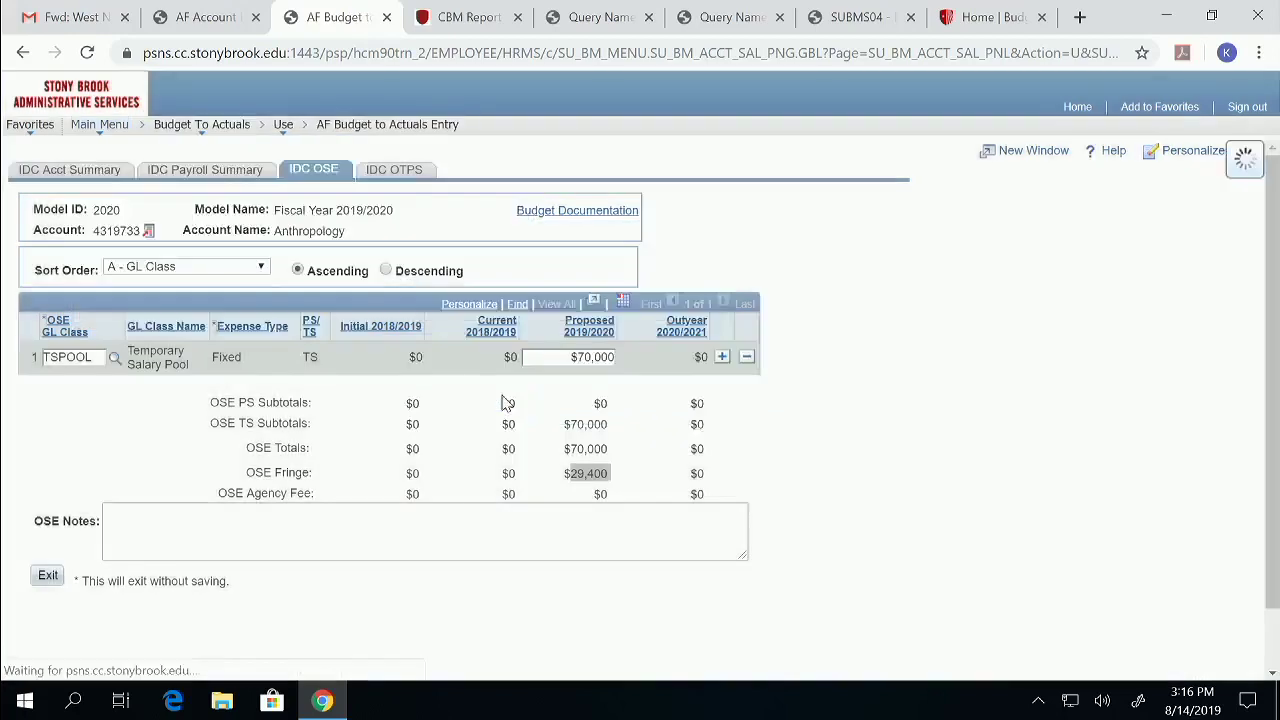
Search CBM budget year 2020 by account number and open the Art account's State Budget to Actuals page
left_click(325, 338)
type("42000900")
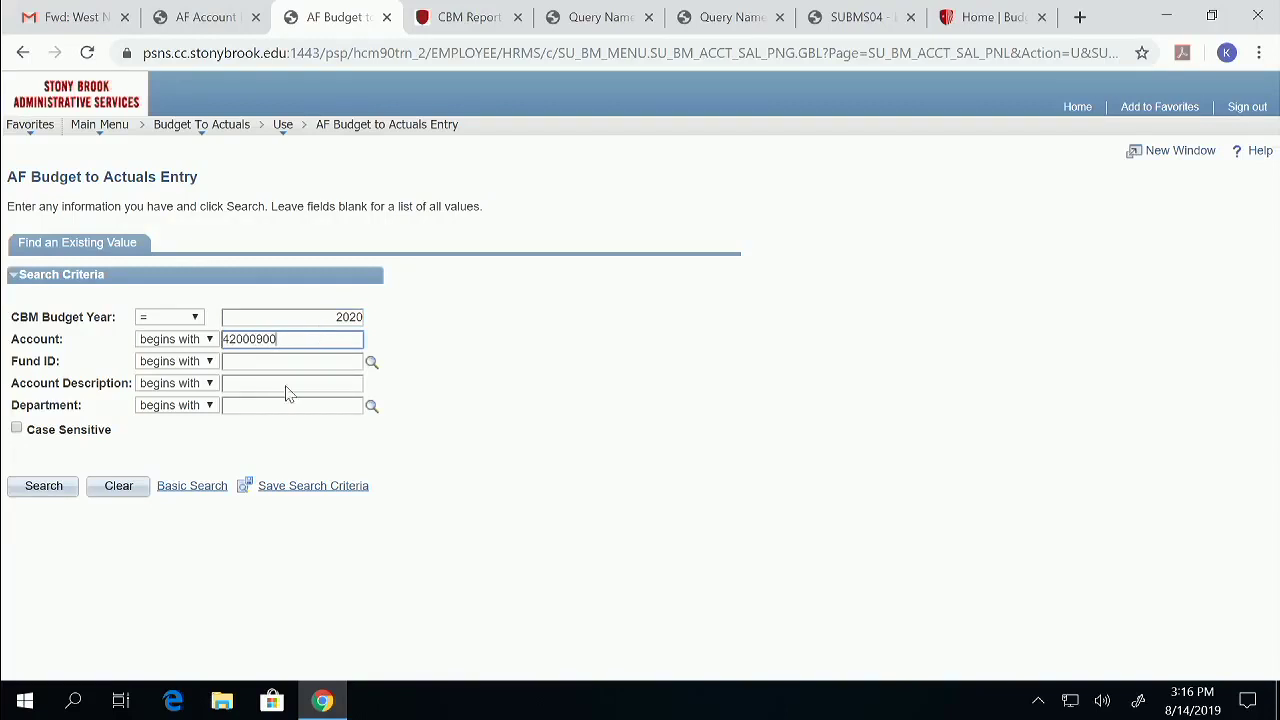
left_click(40, 486)
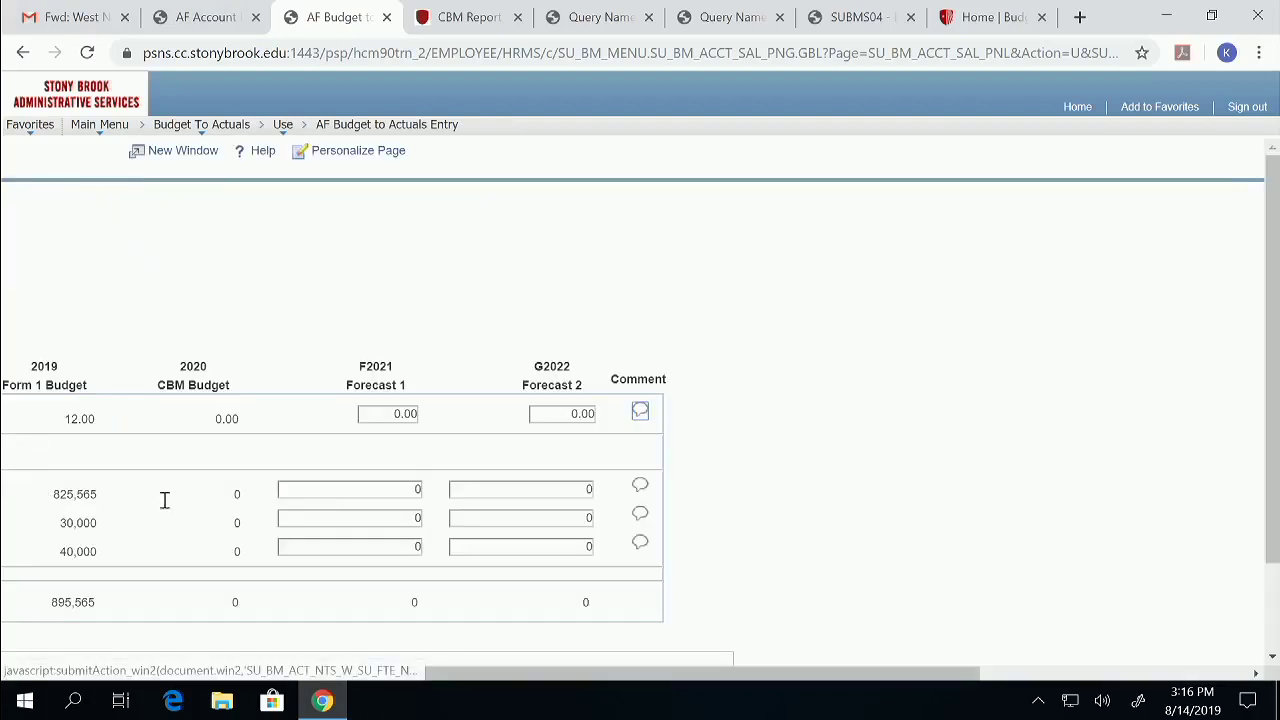
Examine the Art account's 15/16 to 17/18 actual expenses, 2019 Form 1 Budget, 2020 CBM Budget and forecast columns, highlighting the year headings
left_click_drag(865, 676, 443, 678)
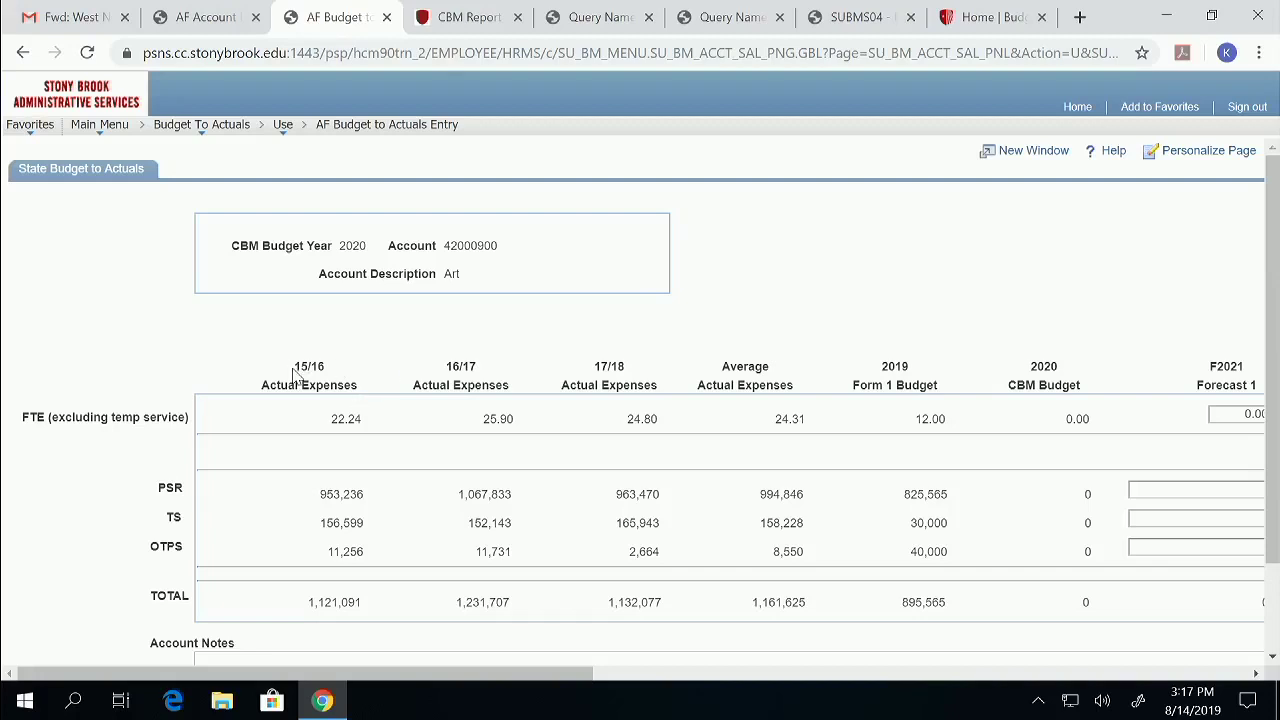
left_click_drag(296, 367, 332, 367)
left_click_drag(448, 366, 479, 366)
left_click_drag(594, 366, 626, 367)
left_click_drag(1276, 456, 1274, 546)
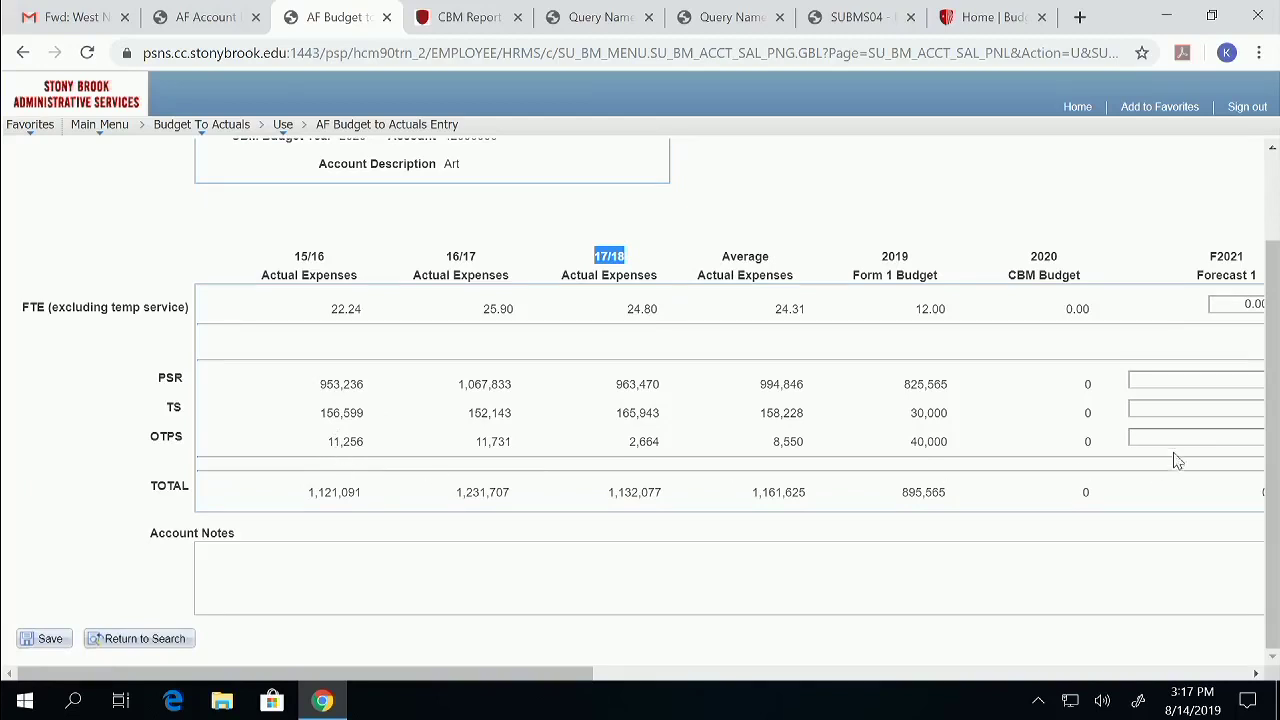
left_click_drag(1274, 450, 1277, 360)
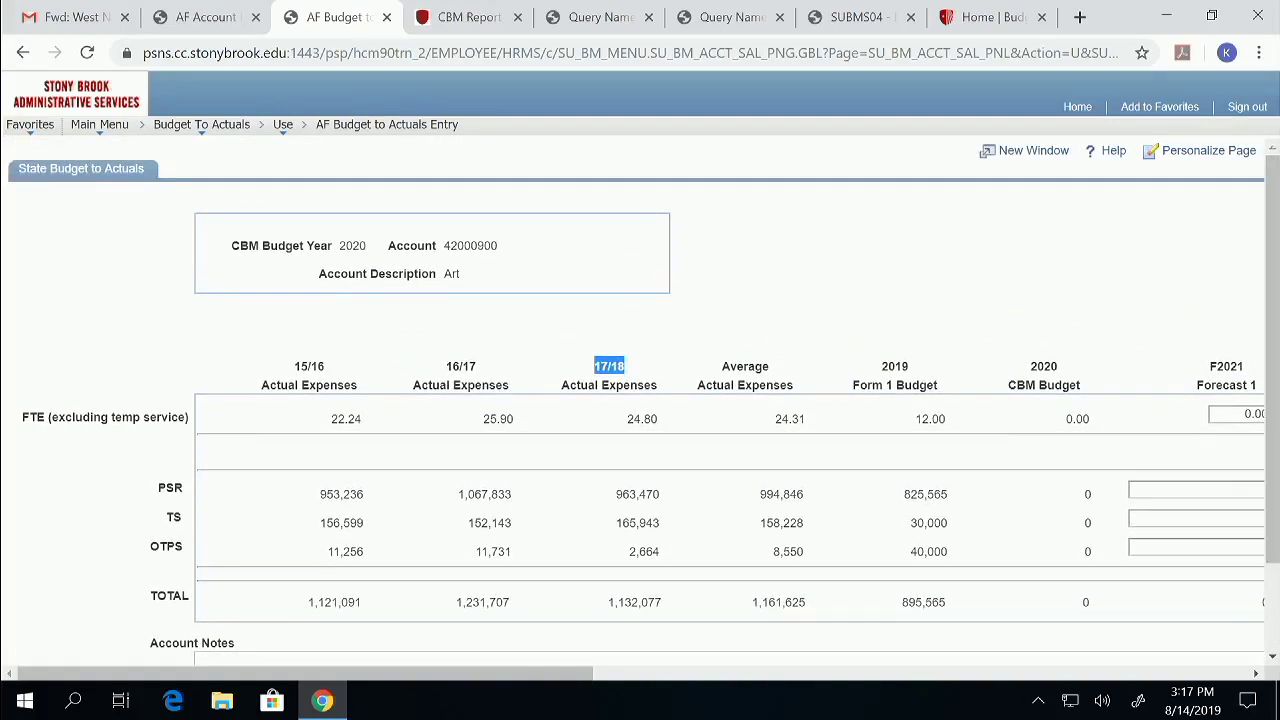
left_click_drag(548, 679, 710, 683)
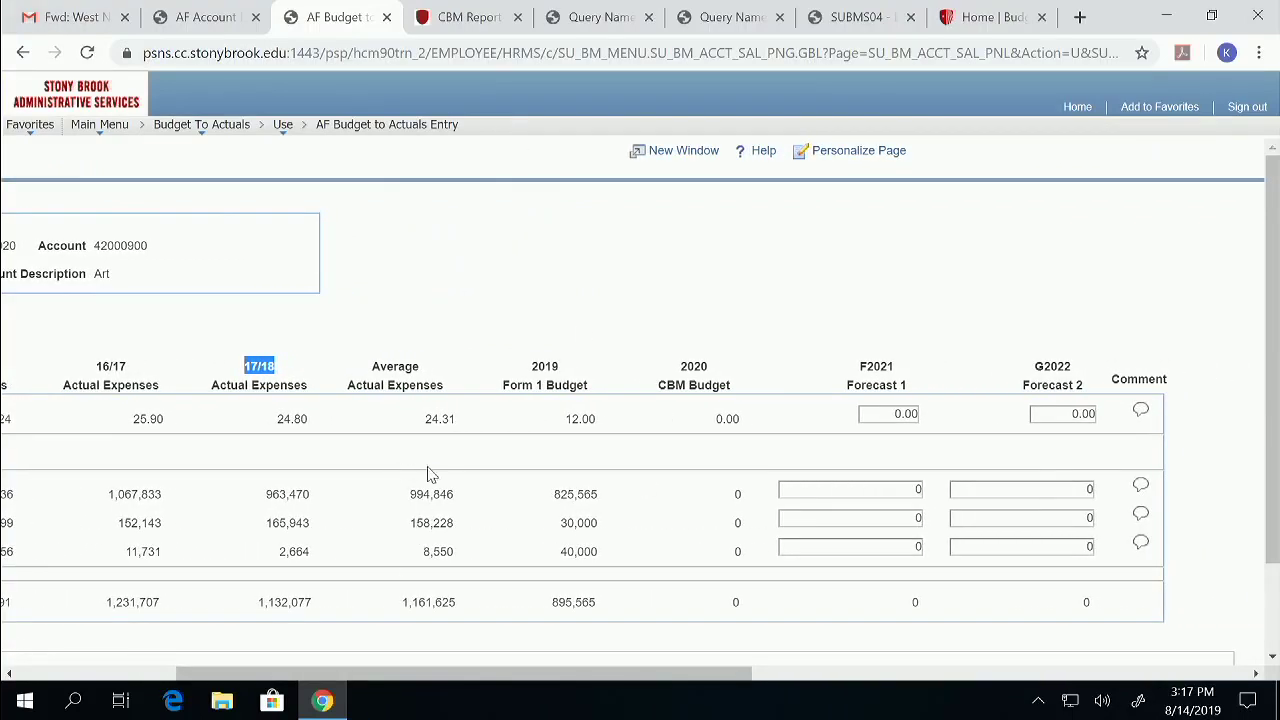
left_click(533, 366)
left_click_drag(683, 366, 717, 366)
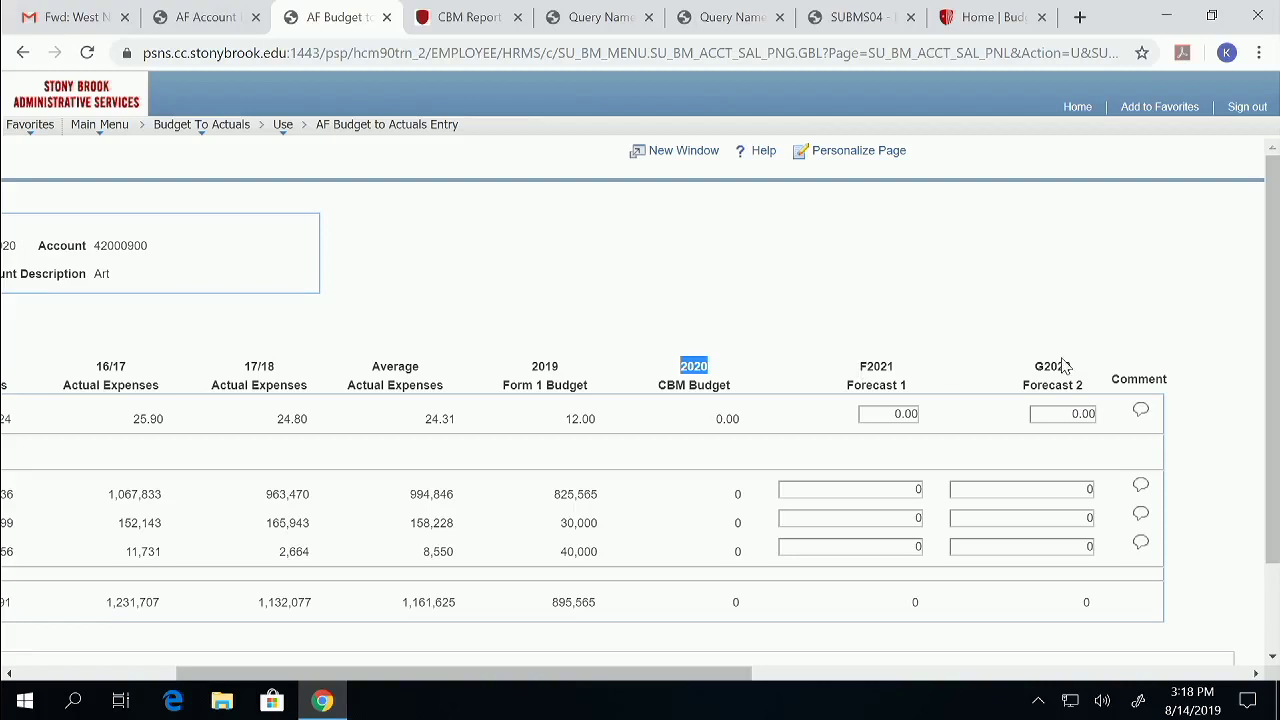
Add the comment "note" to the Art account's FTE row and start editing the Account Notes
left_click(1141, 413)
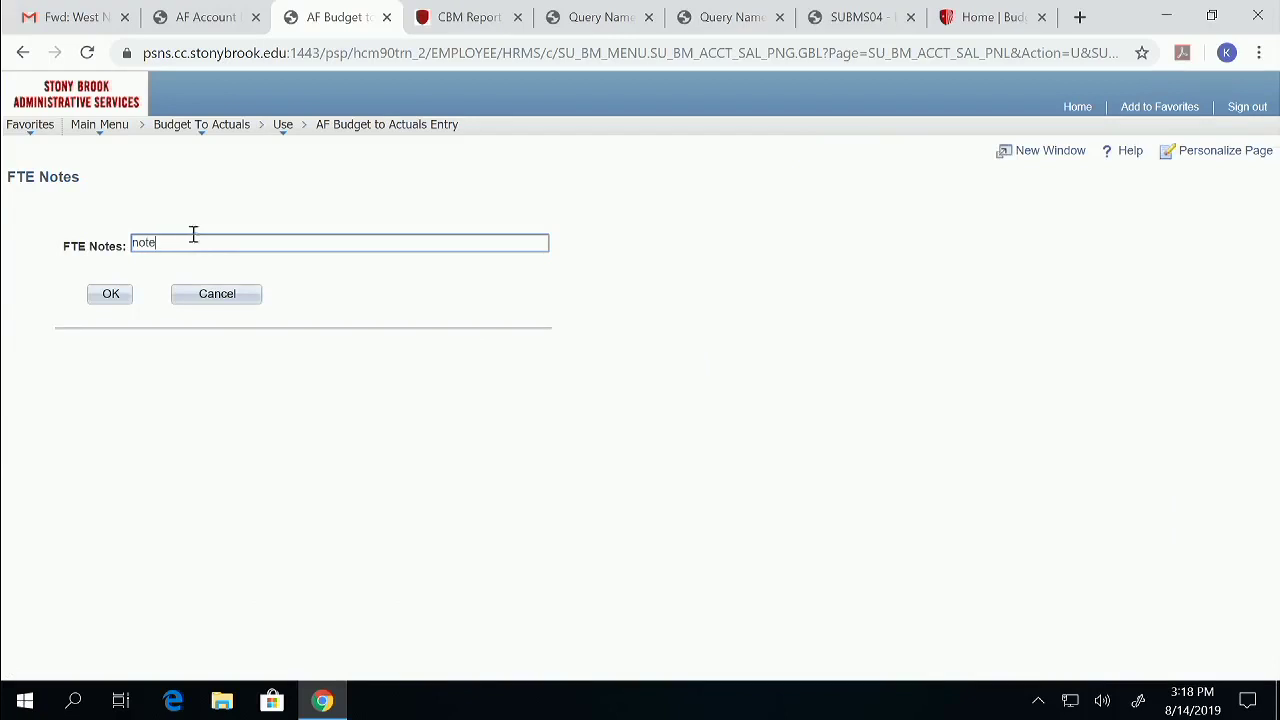
left_click(110, 294)
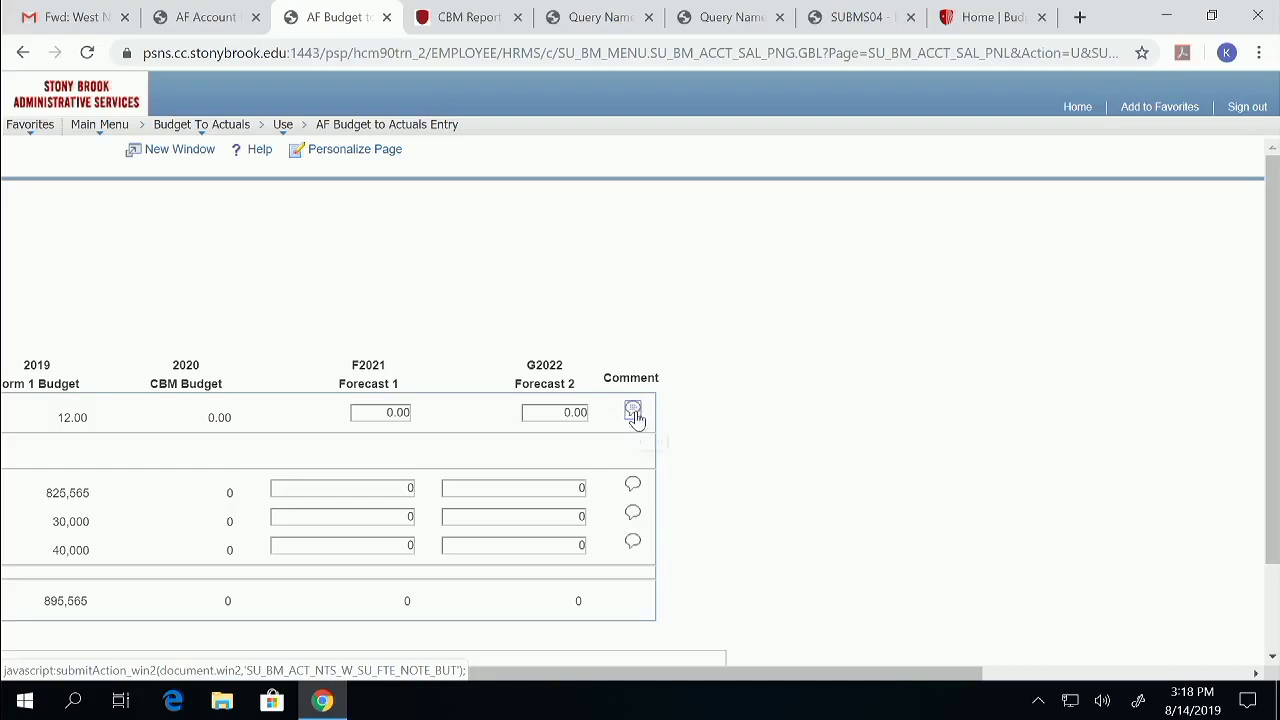
left_click_drag(729, 678, 335, 677)
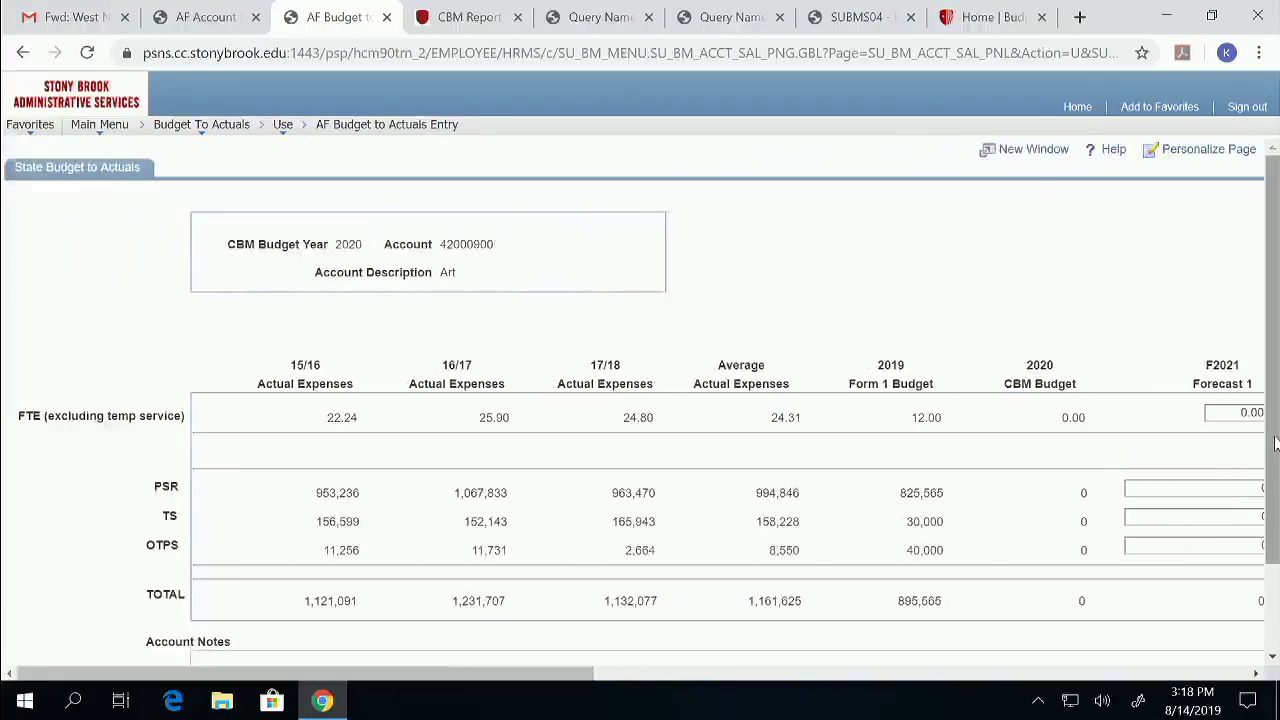
left_click_drag(1273, 453, 1266, 543)
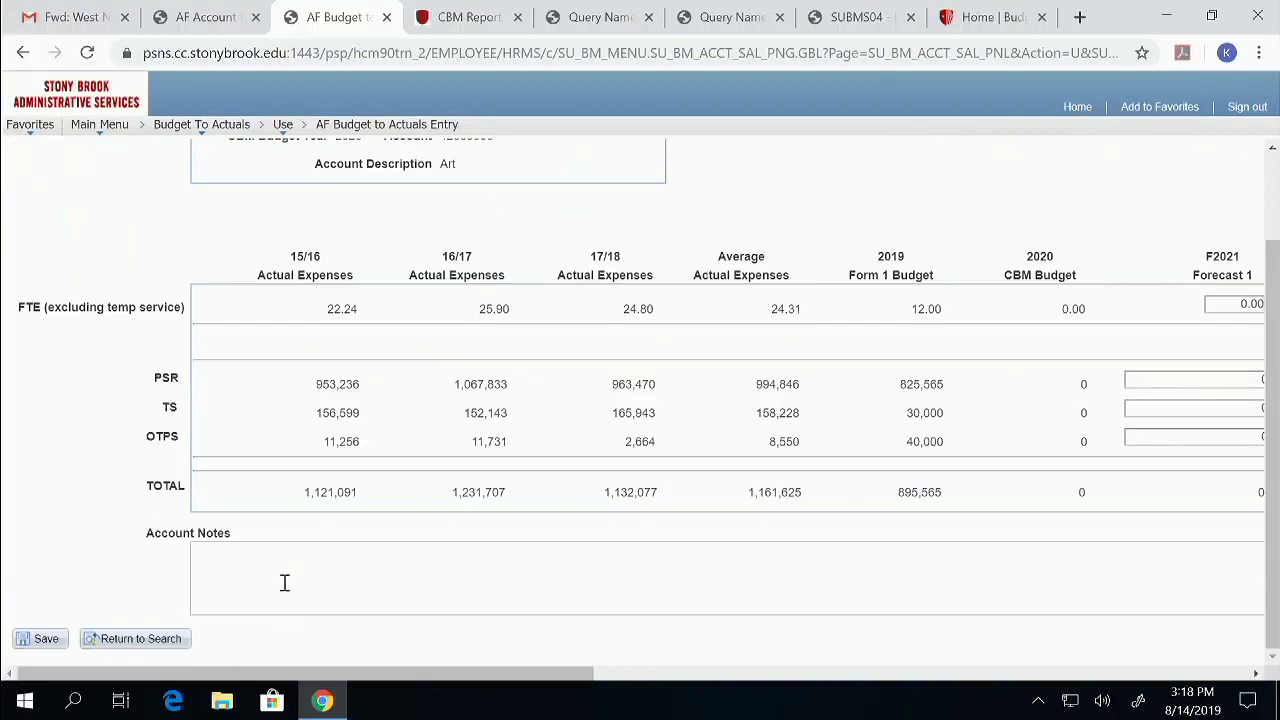
left_click(263, 554)
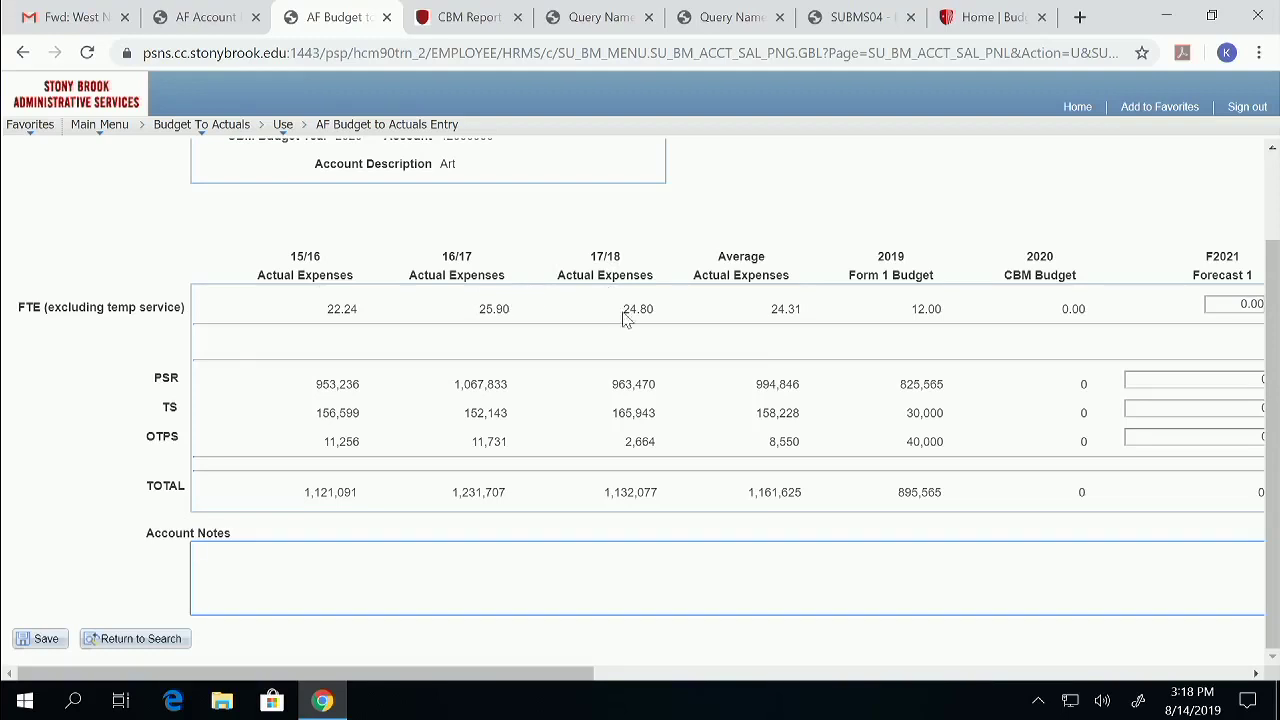
Open the Budget To Actuals Inquiry search, discarding the unsaved entry changes
left_click_drag(1273, 363, 1266, 253)
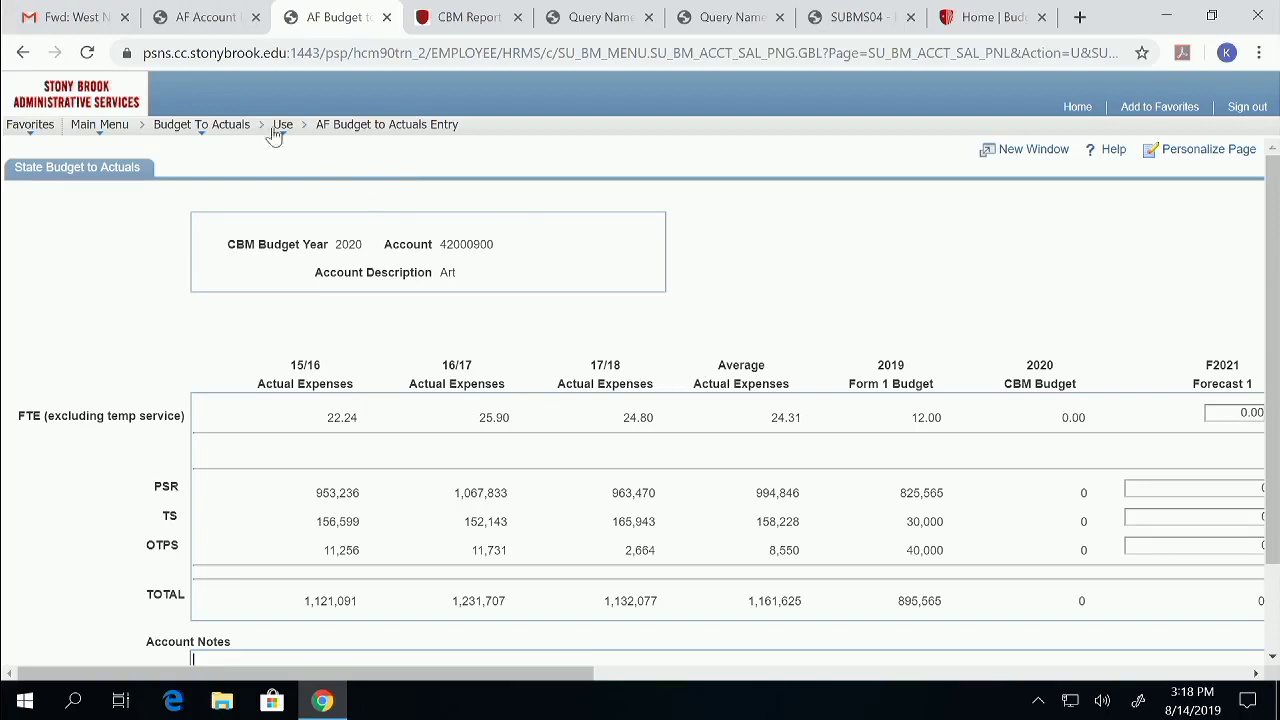
mouse_move(215, 128)
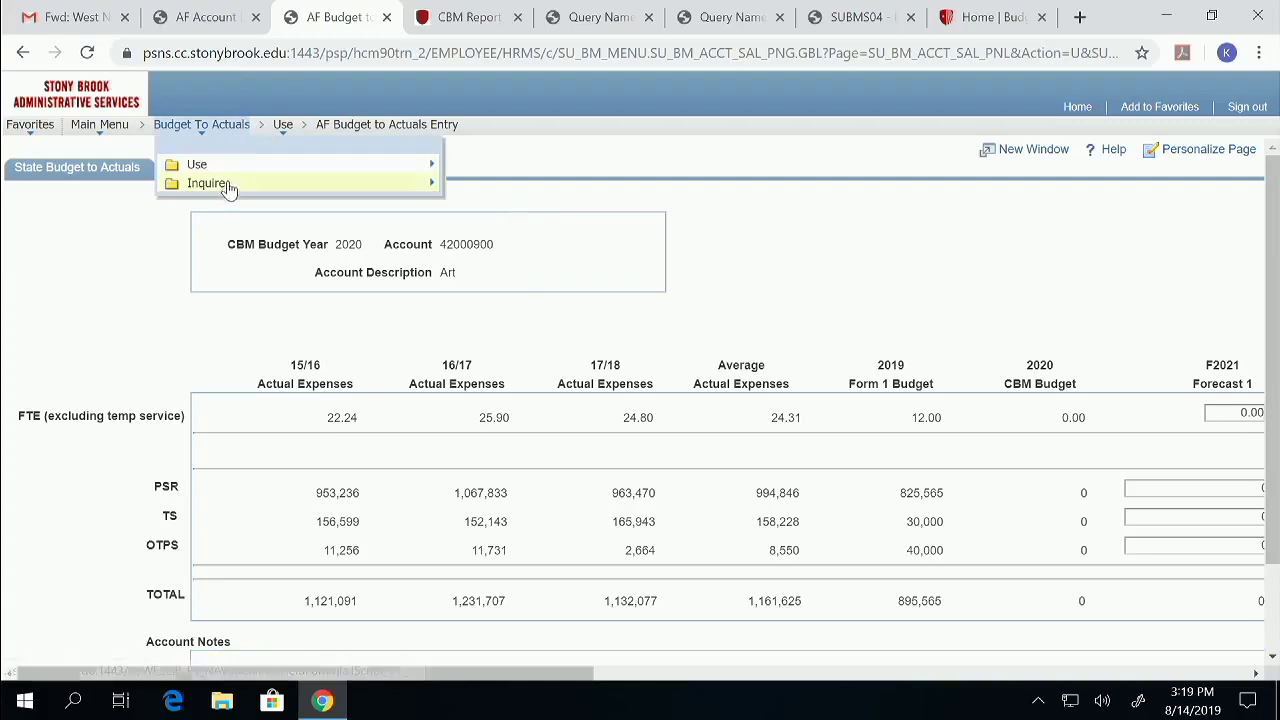
mouse_move(228, 189)
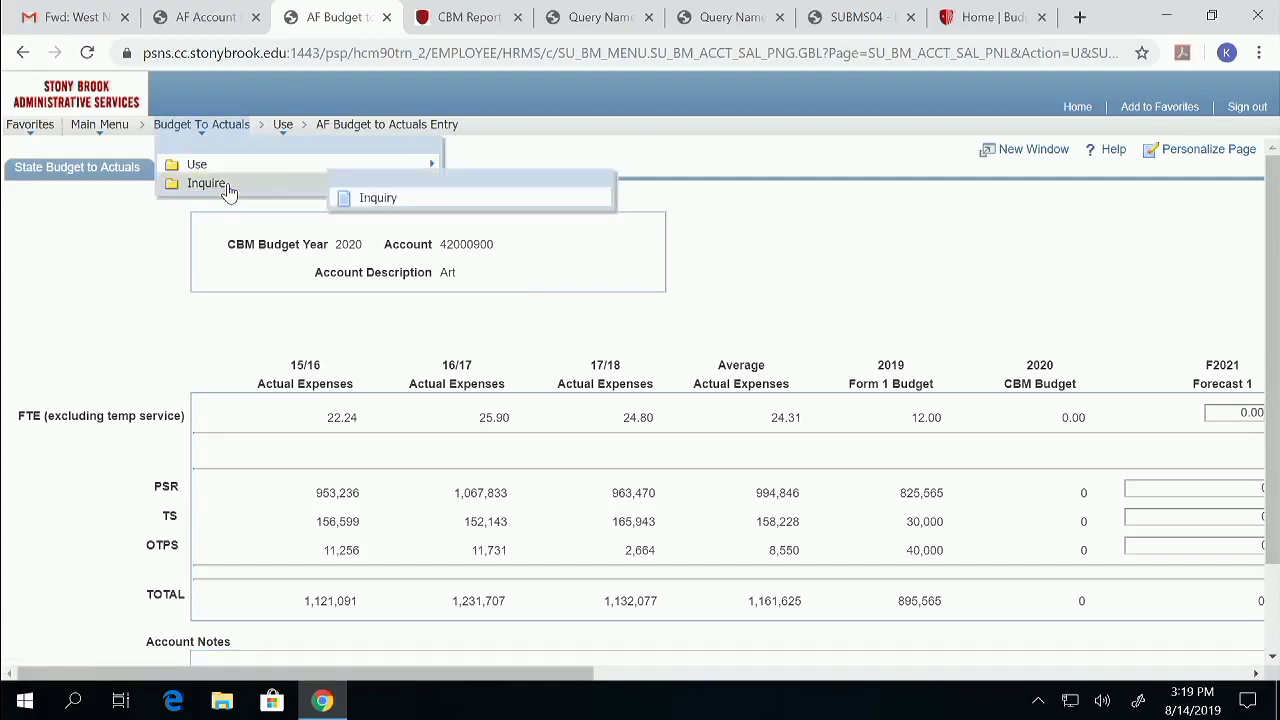
left_click(377, 199)
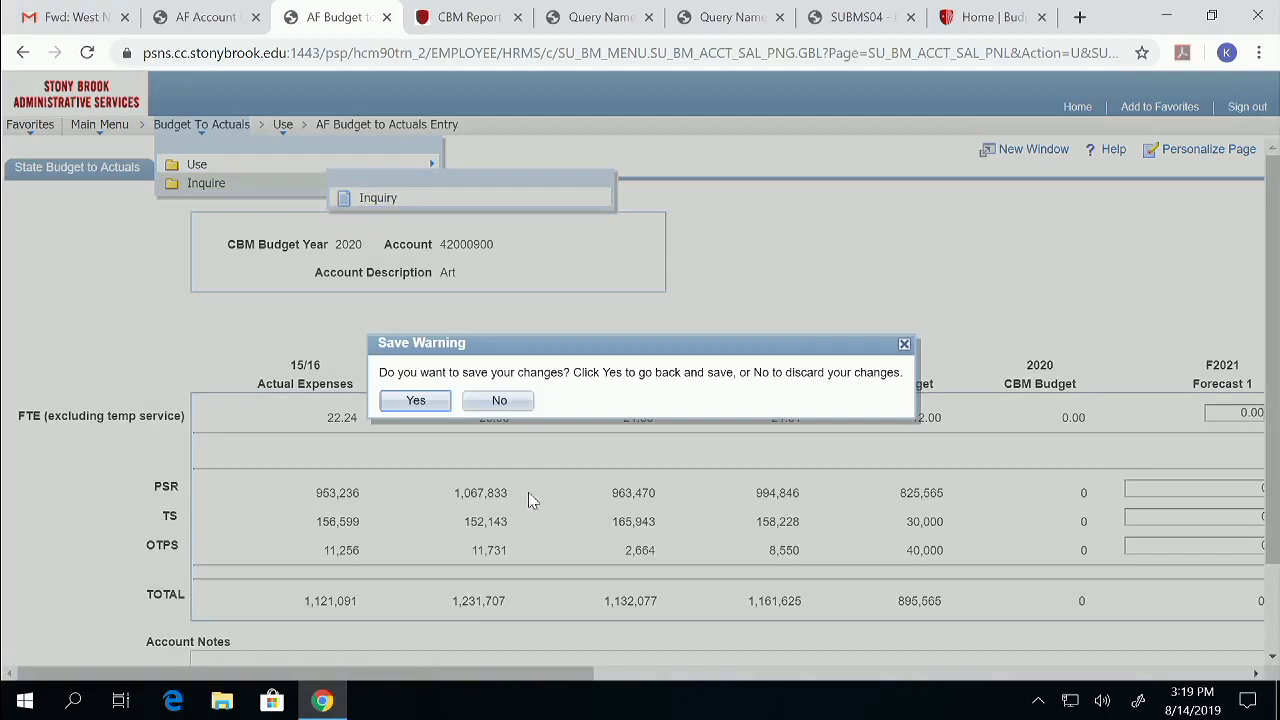
left_click(499, 400)
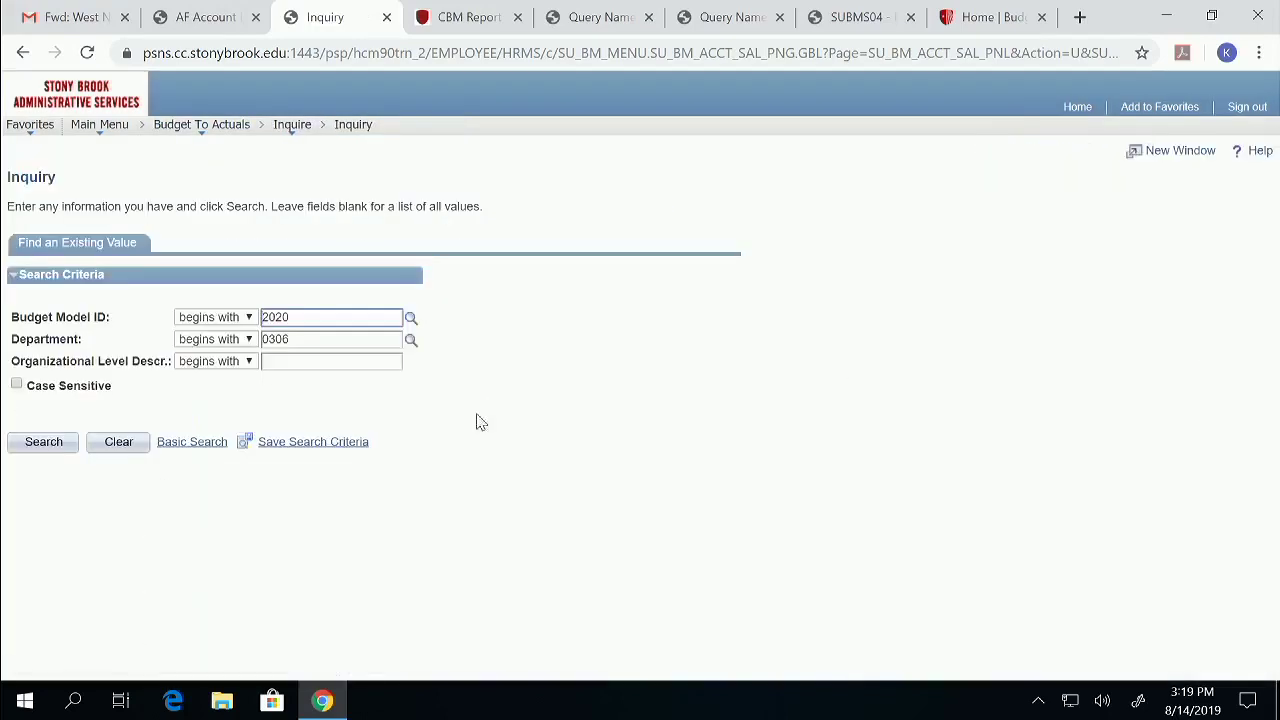
Search budget model 2020 by department number and open the inquiry for the Art department
left_click_drag(311, 338, 223, 334)
type("42000900")
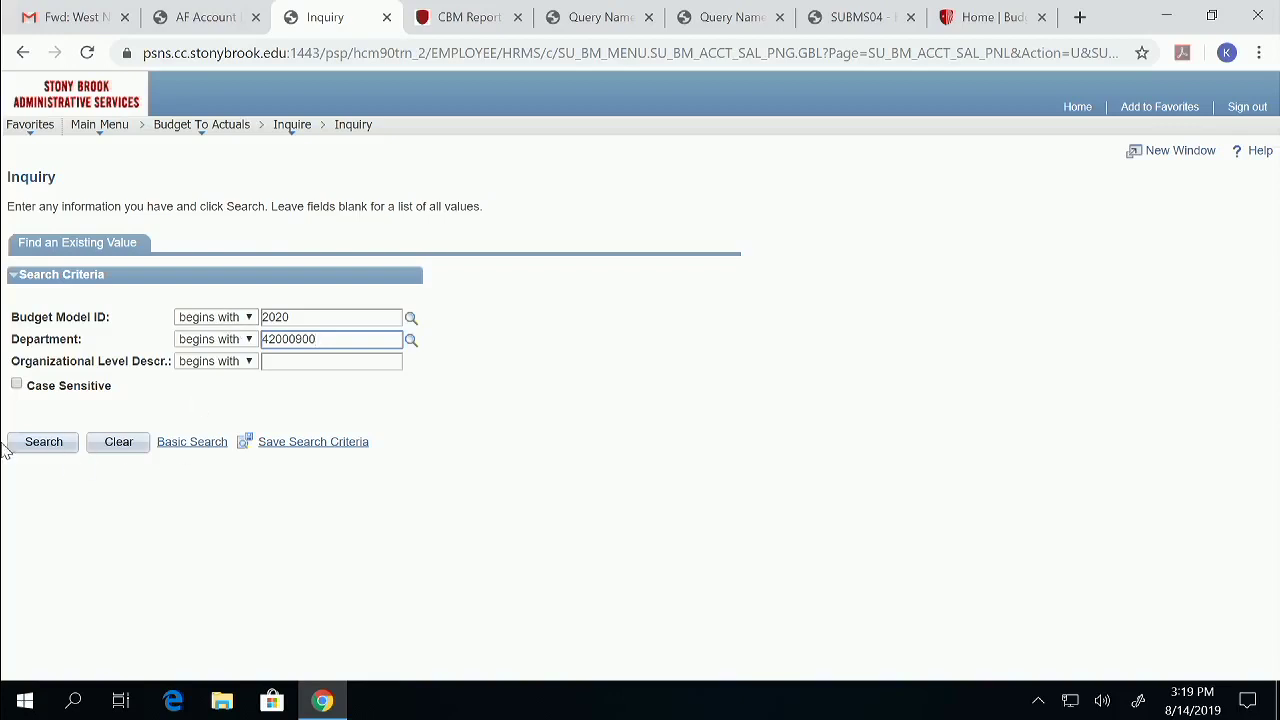
left_click(43, 447)
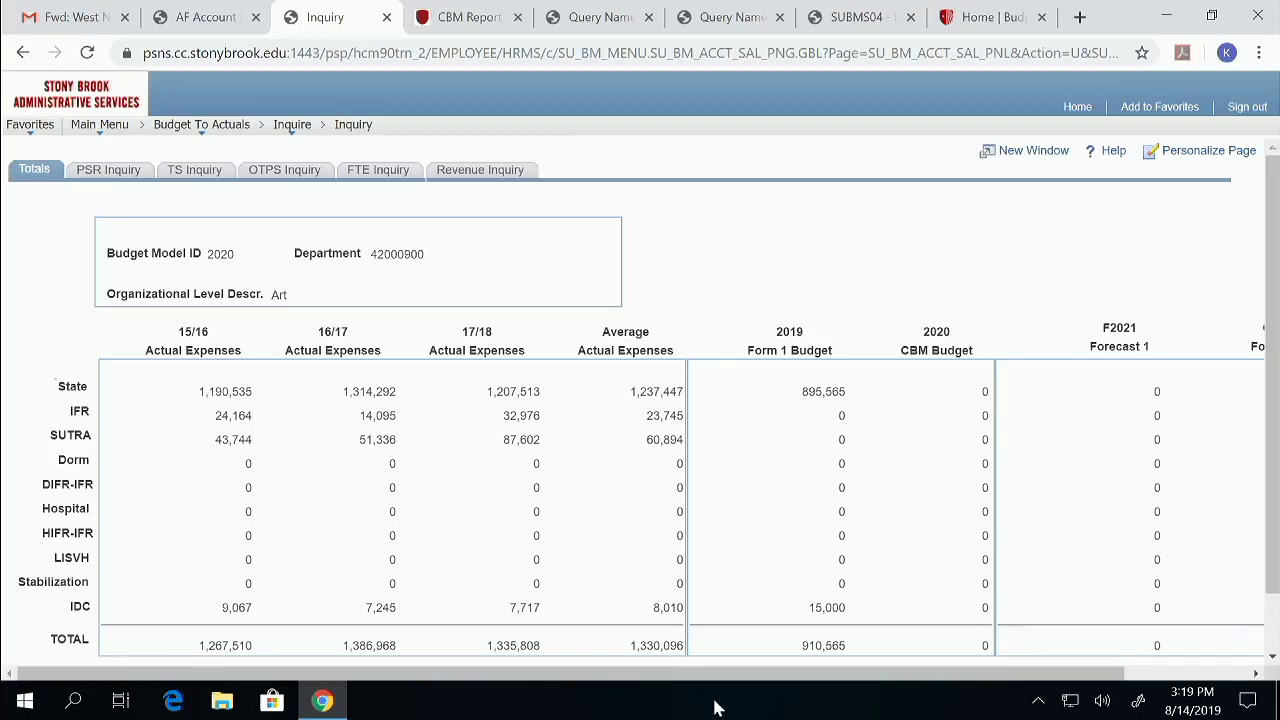
Review the Art department's Totals, PSR, TS, OTPS, FTE and Revenue inquiries by fund source
left_click_drag(765, 677, 697, 680)
left_click(110, 170)
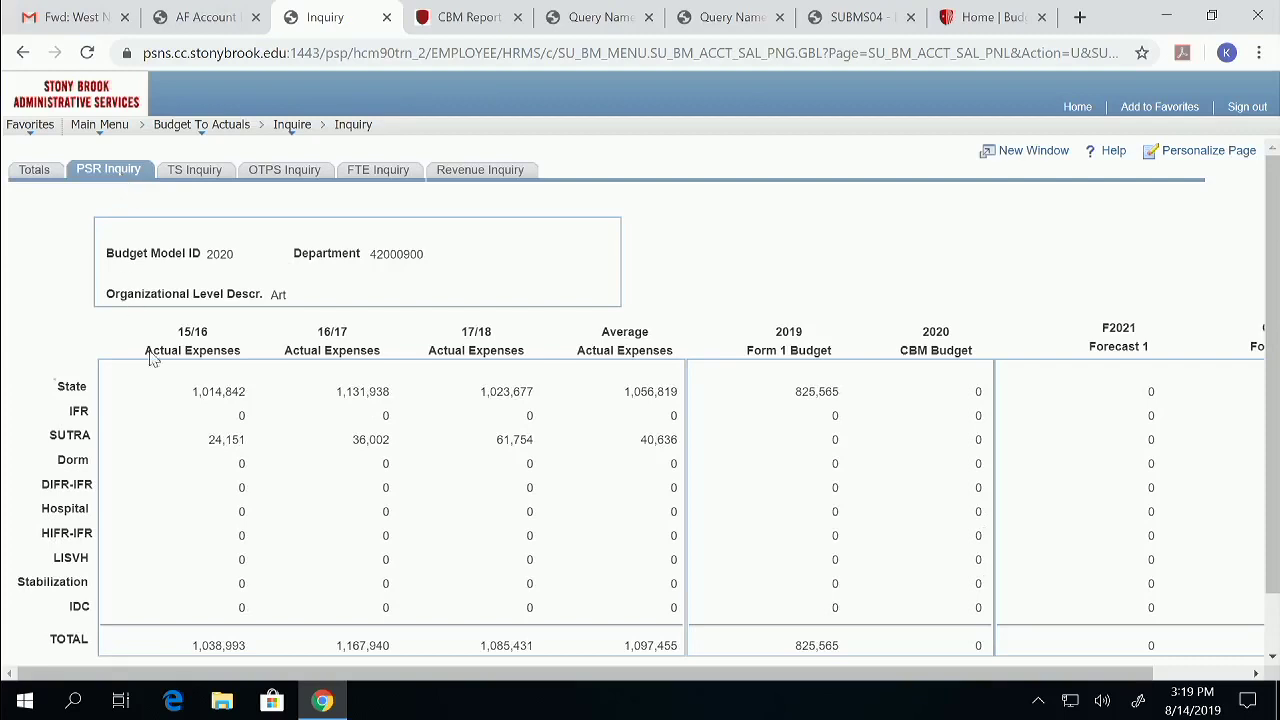
left_click(215, 177)
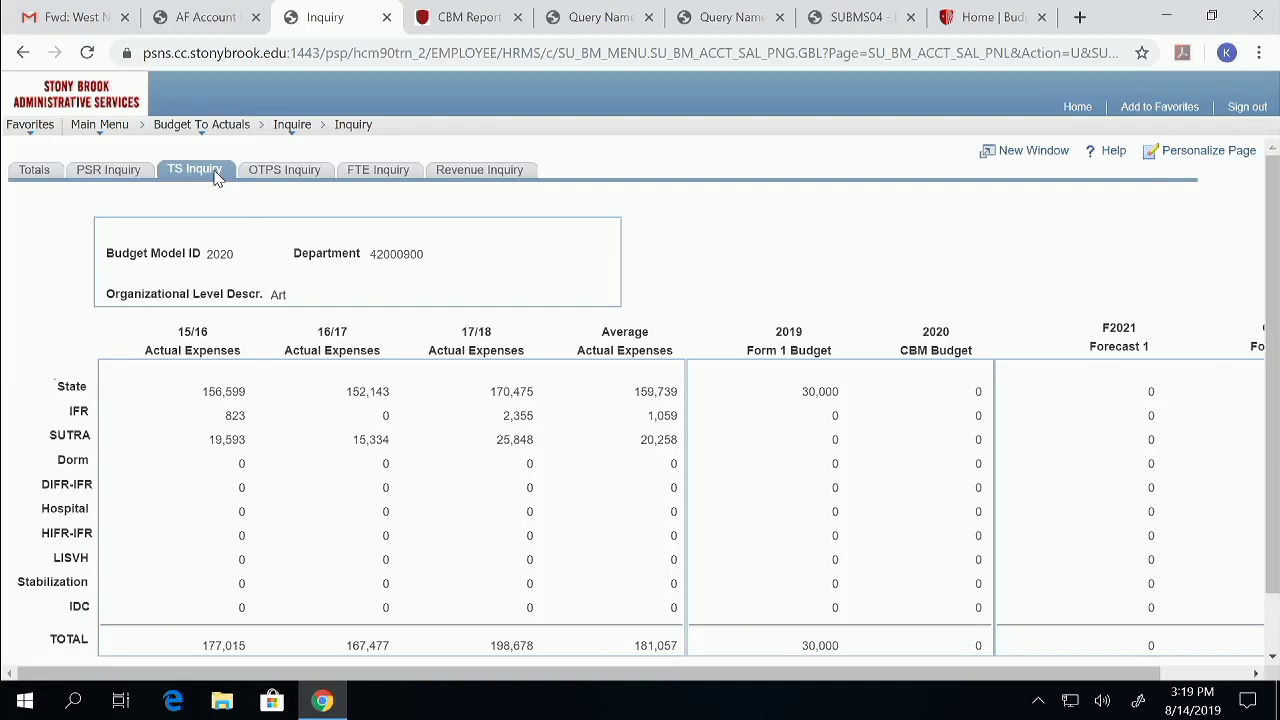
left_click(267, 175)
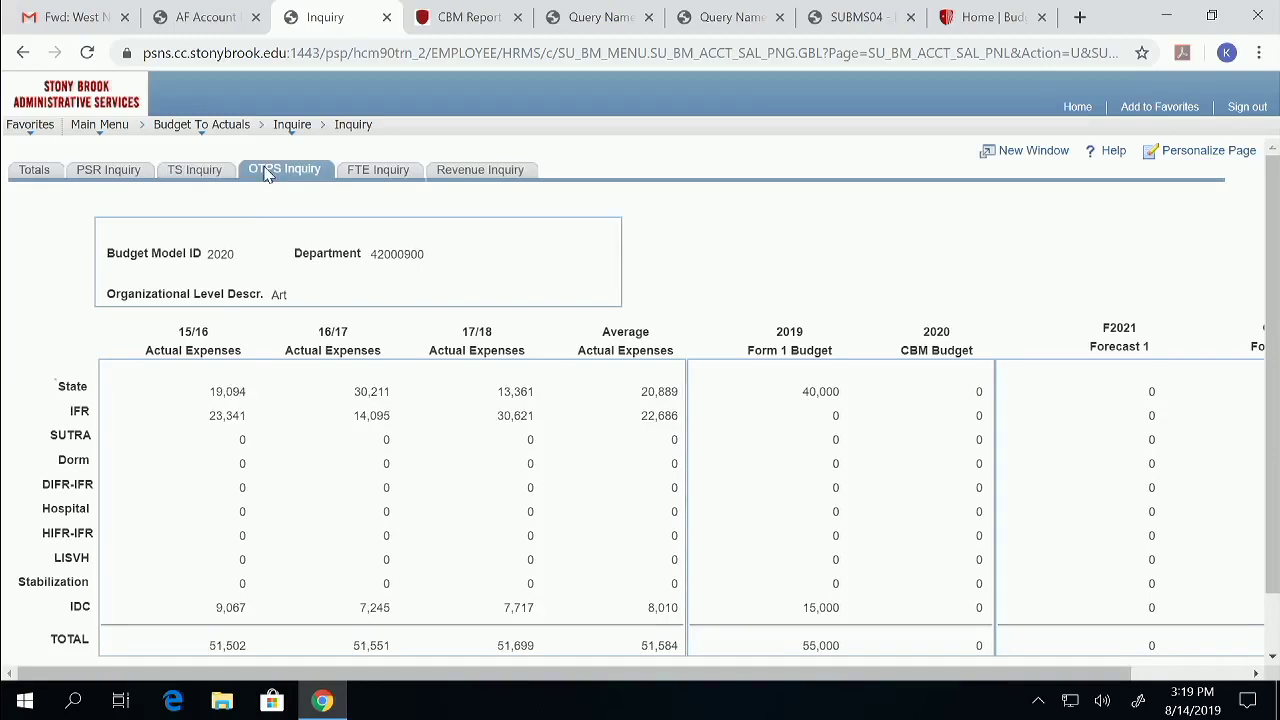
left_click(367, 175)
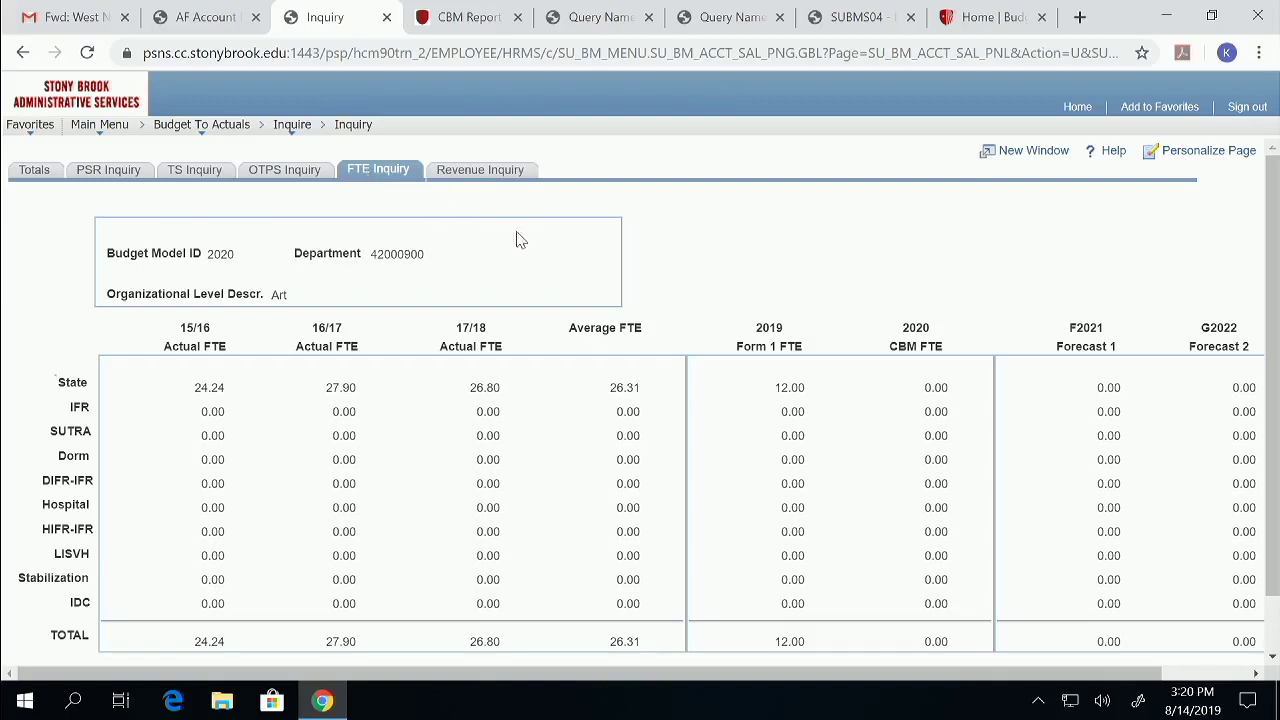
left_click(489, 174)
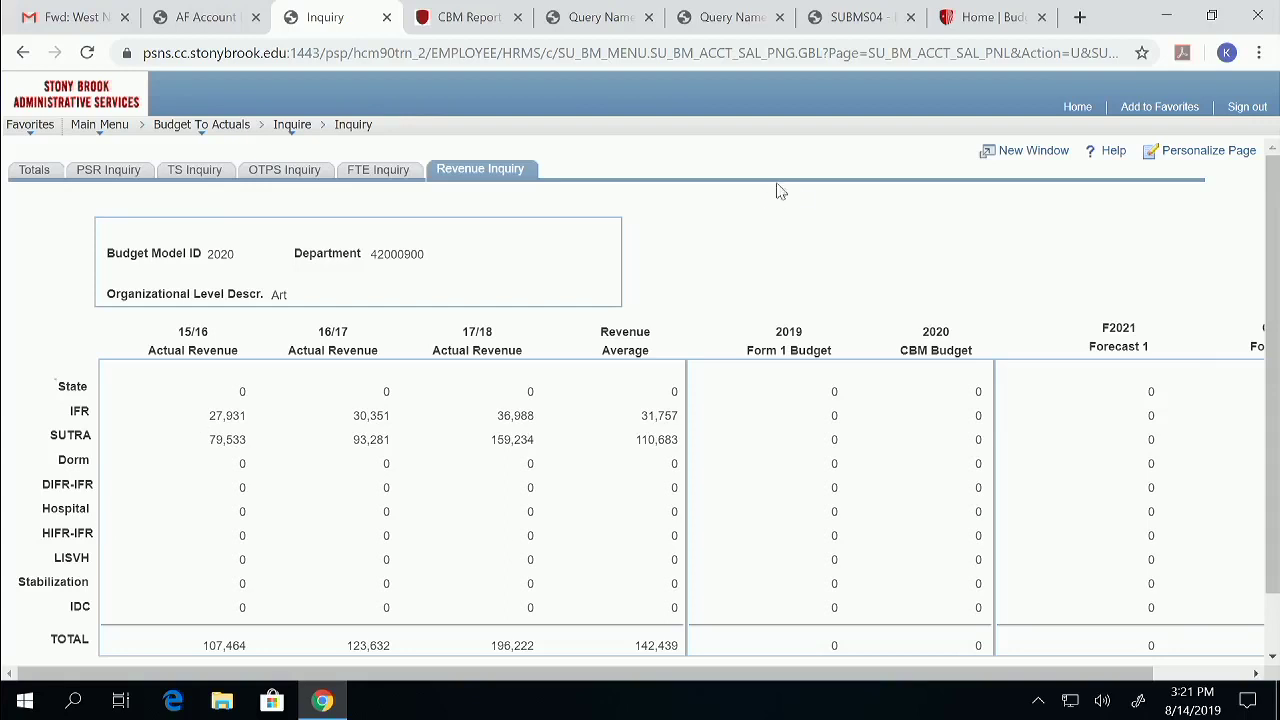
Switch to the Budget Office website, open Developing Your Budget and review the Budget Development page down to its manual, help and news links
left_click(993, 18)
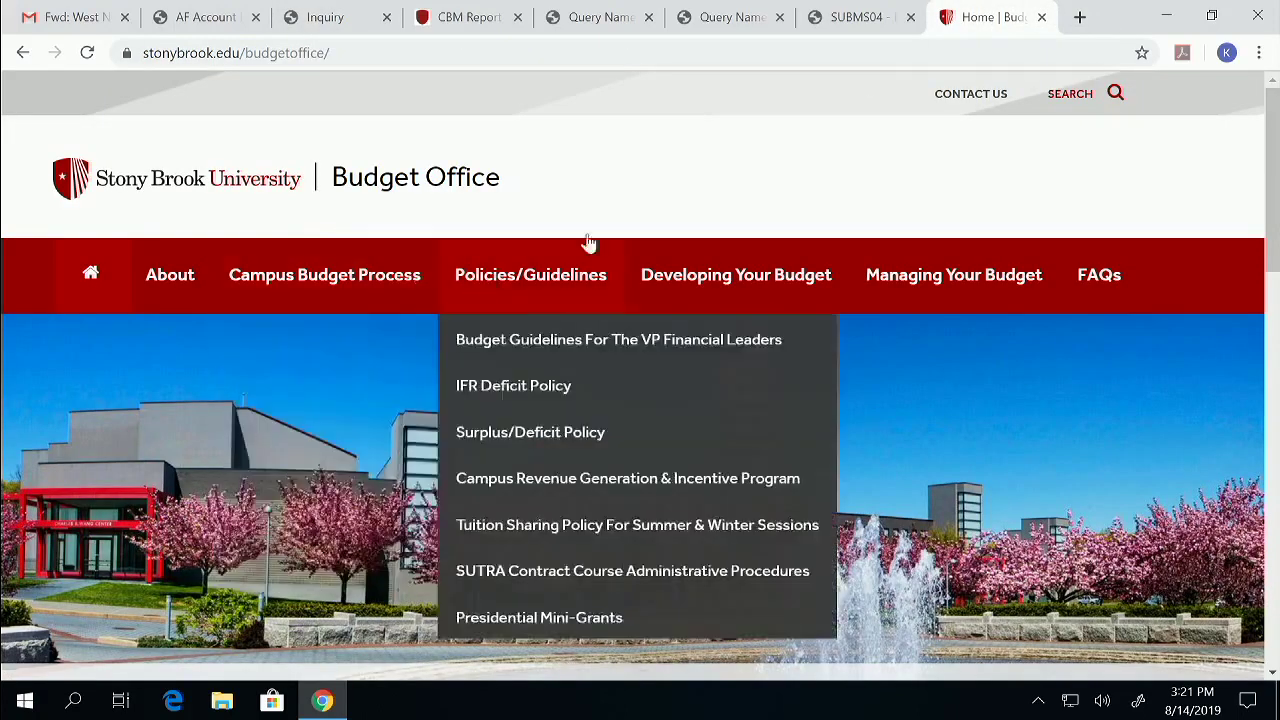
scroll(824, 524, "down", 1)
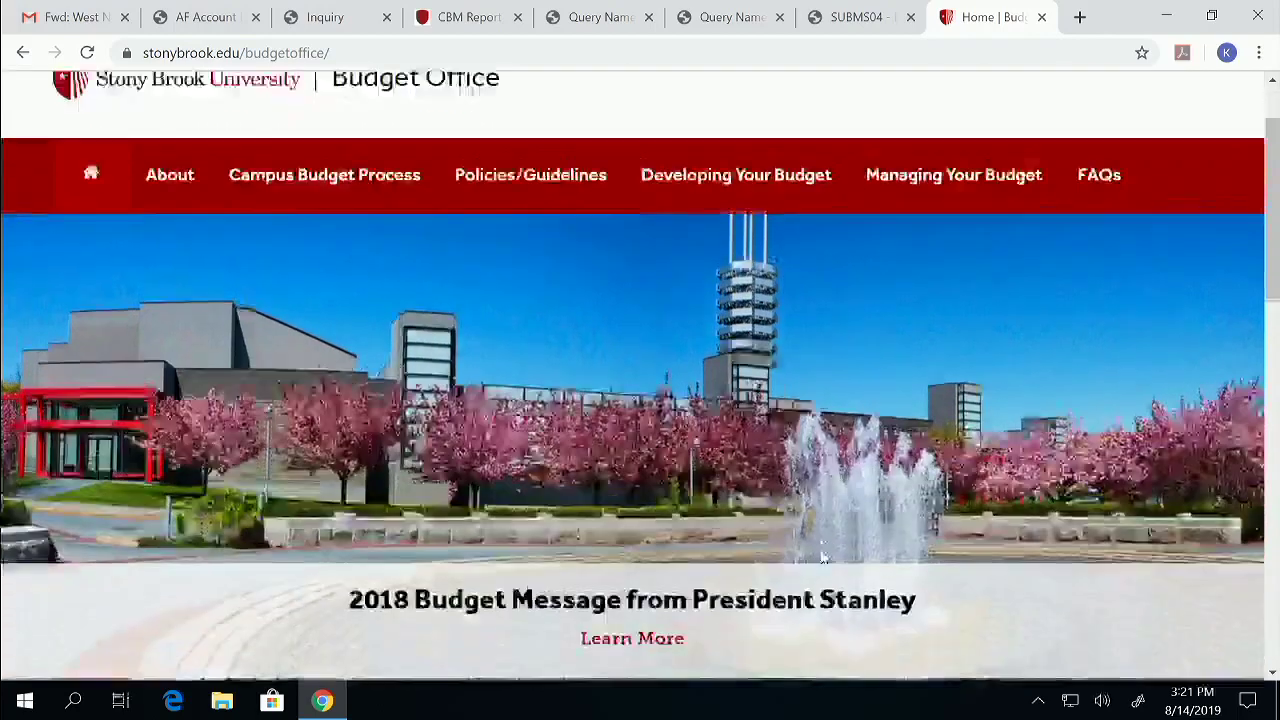
scroll(820, 557, "down", 1)
scroll(820, 557, "up", 2)
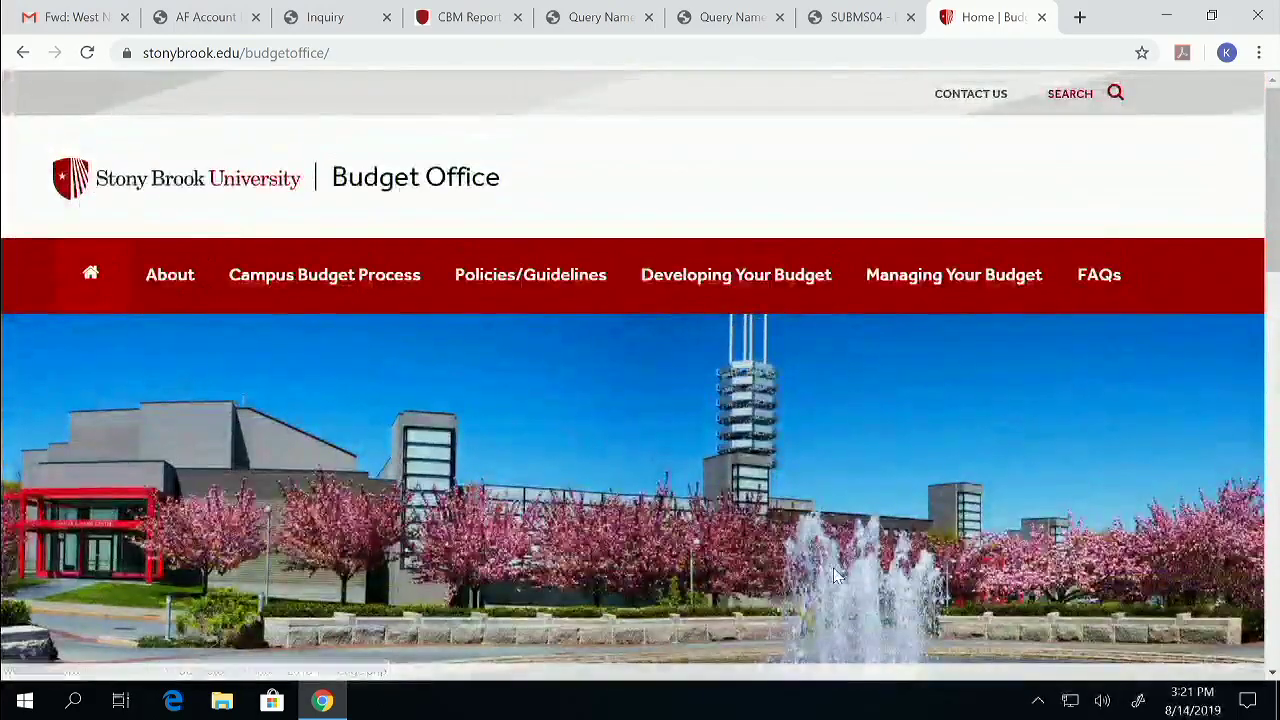
left_click(765, 286)
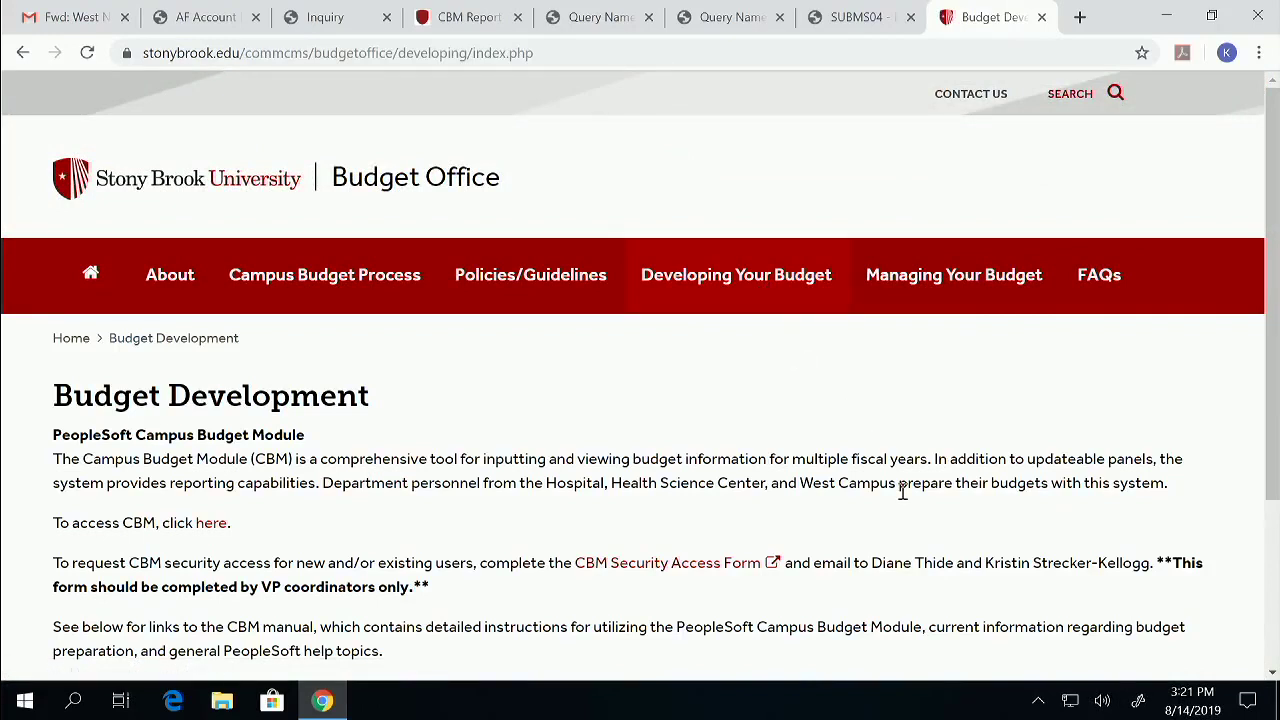
scroll(902, 492, "down", 1)
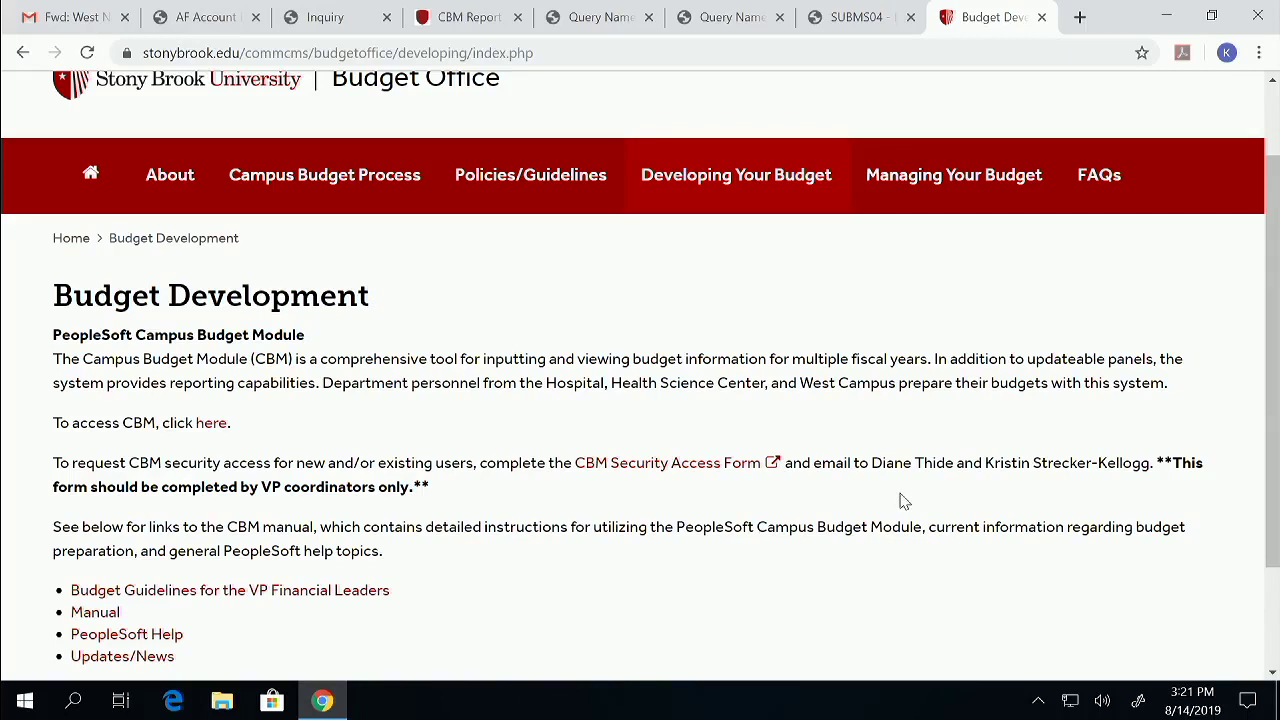
scroll(474, 474, "down", 1)
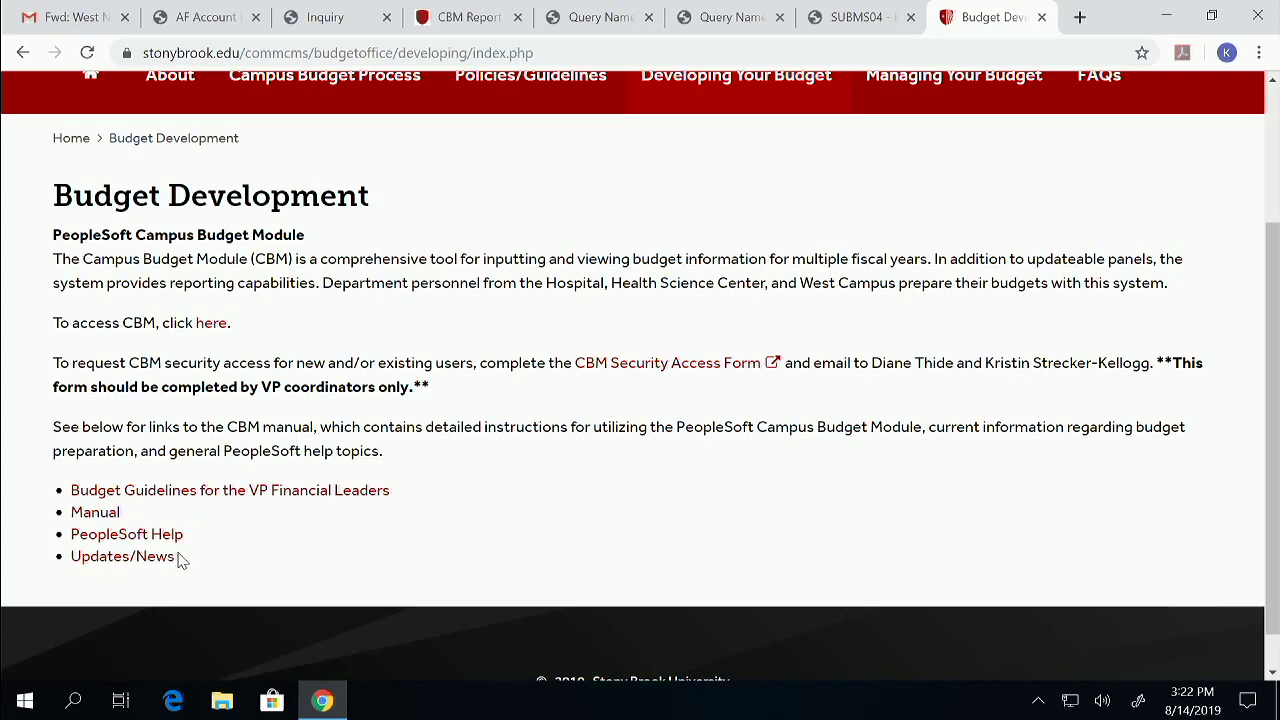
Open the Campus Budget Module manual and review its chapter list through to the Need Help chapter
left_click(112, 514)
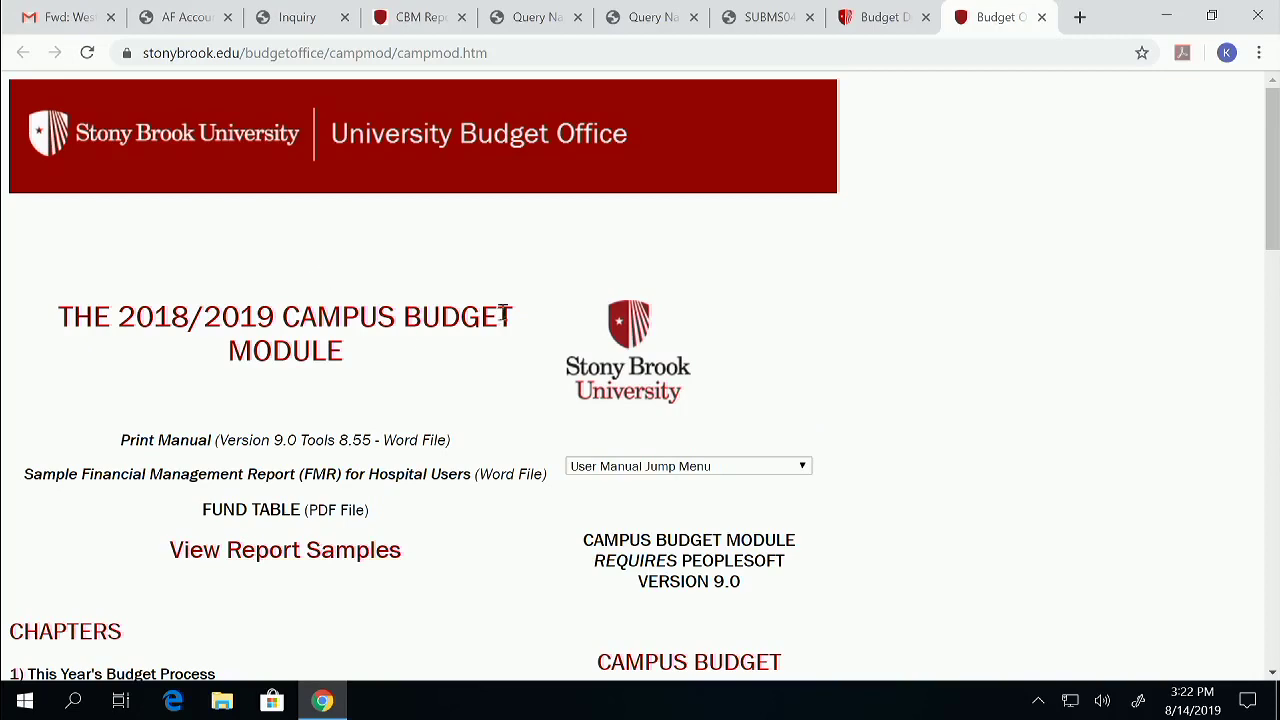
scroll(430, 407, "down", 1)
scroll(430, 407, "down", 3)
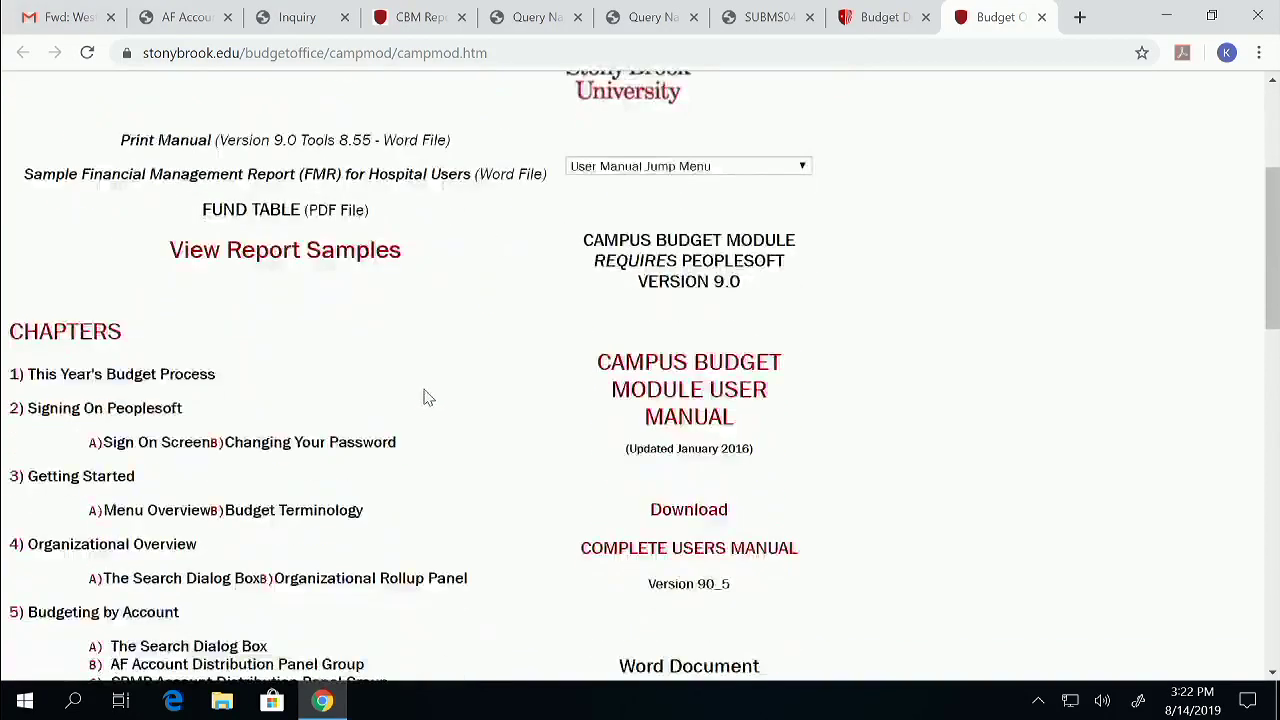
scroll(406, 391, "down", 3)
scroll(403, 390, "down", 6)
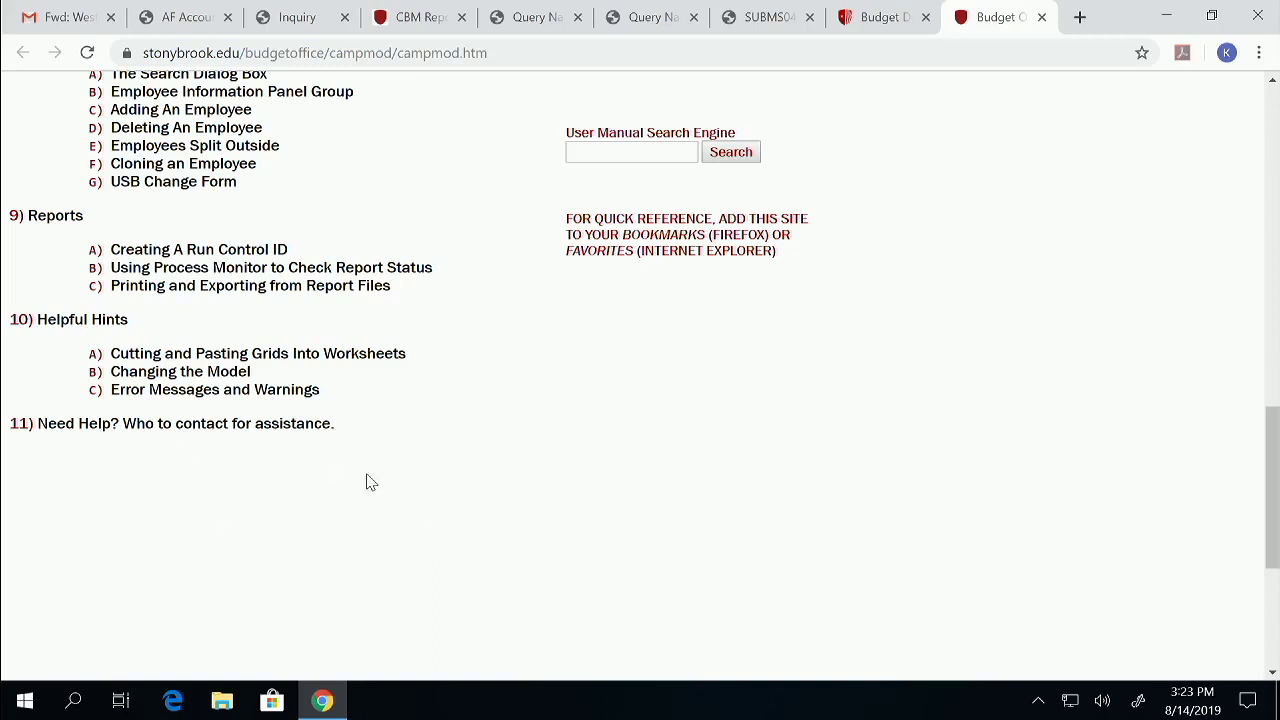
Open the manual's Need Help chapter and review the support contacts for each CBM user group down to University Hospital
left_click(234, 427)
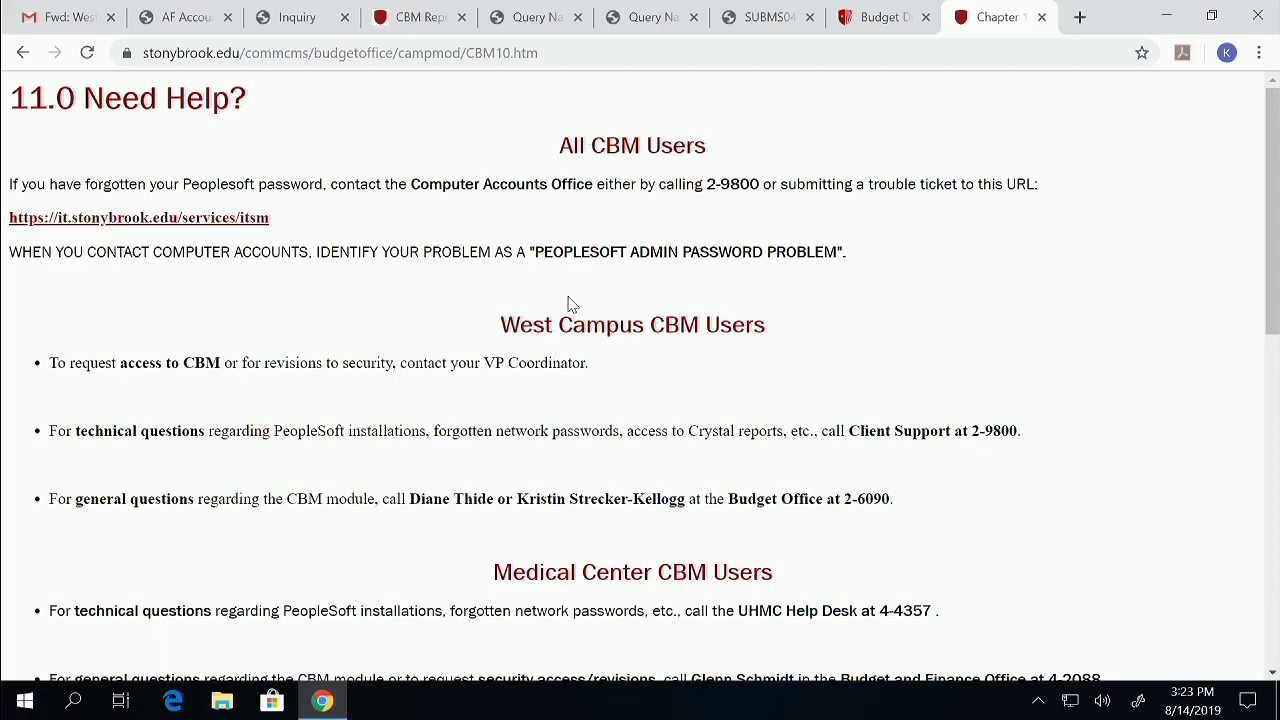
scroll(1009, 486, "down", 1)
scroll(1010, 505, "down", 1)
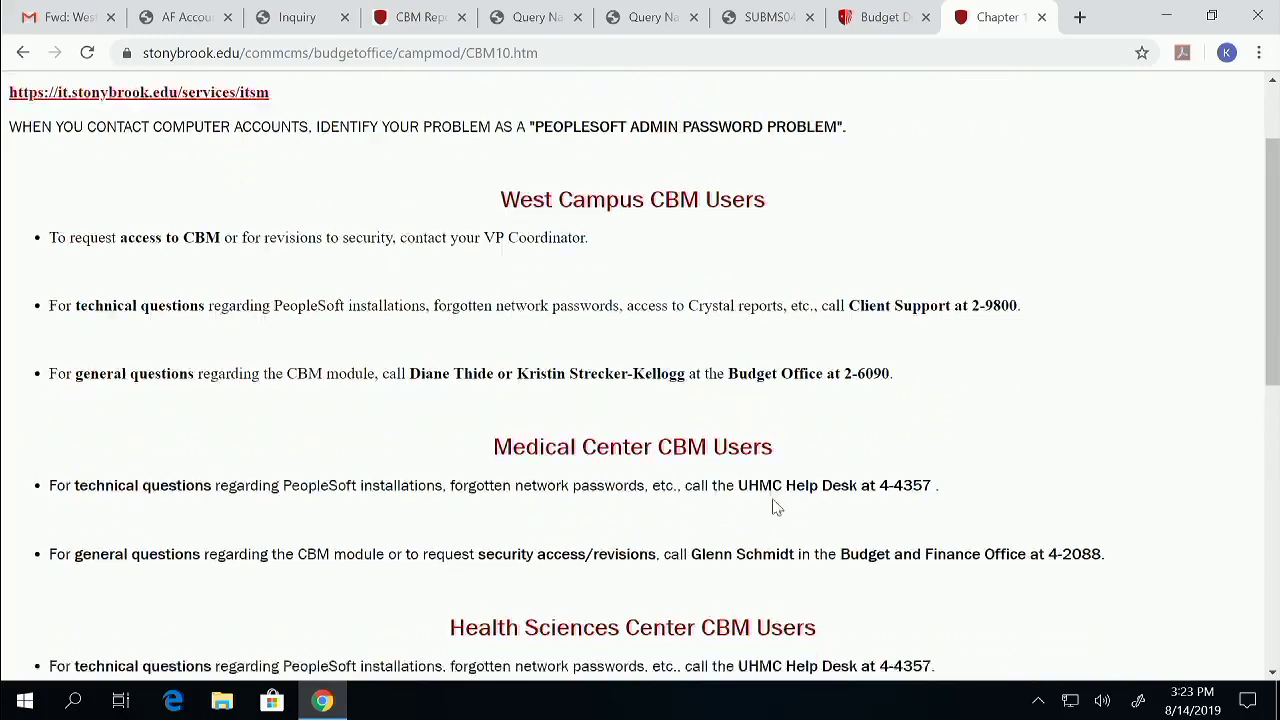
scroll(952, 507, "down", 1)
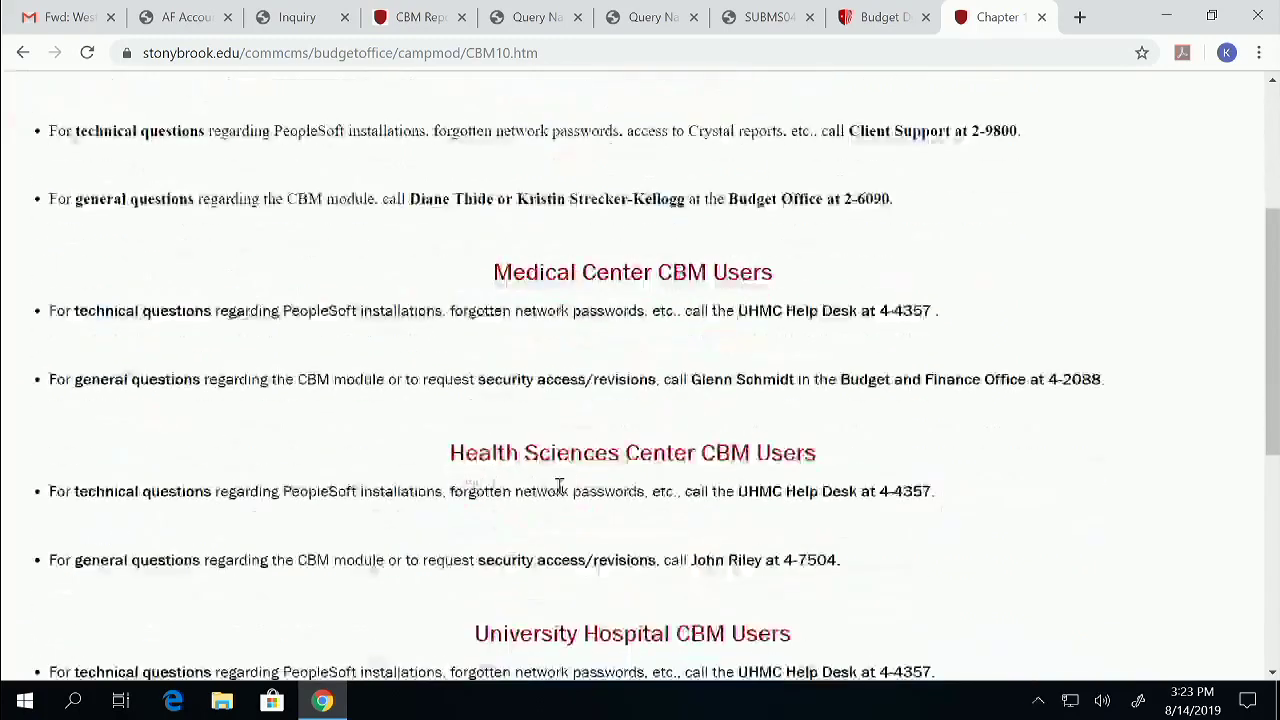
scroll(948, 509, "down", 3)
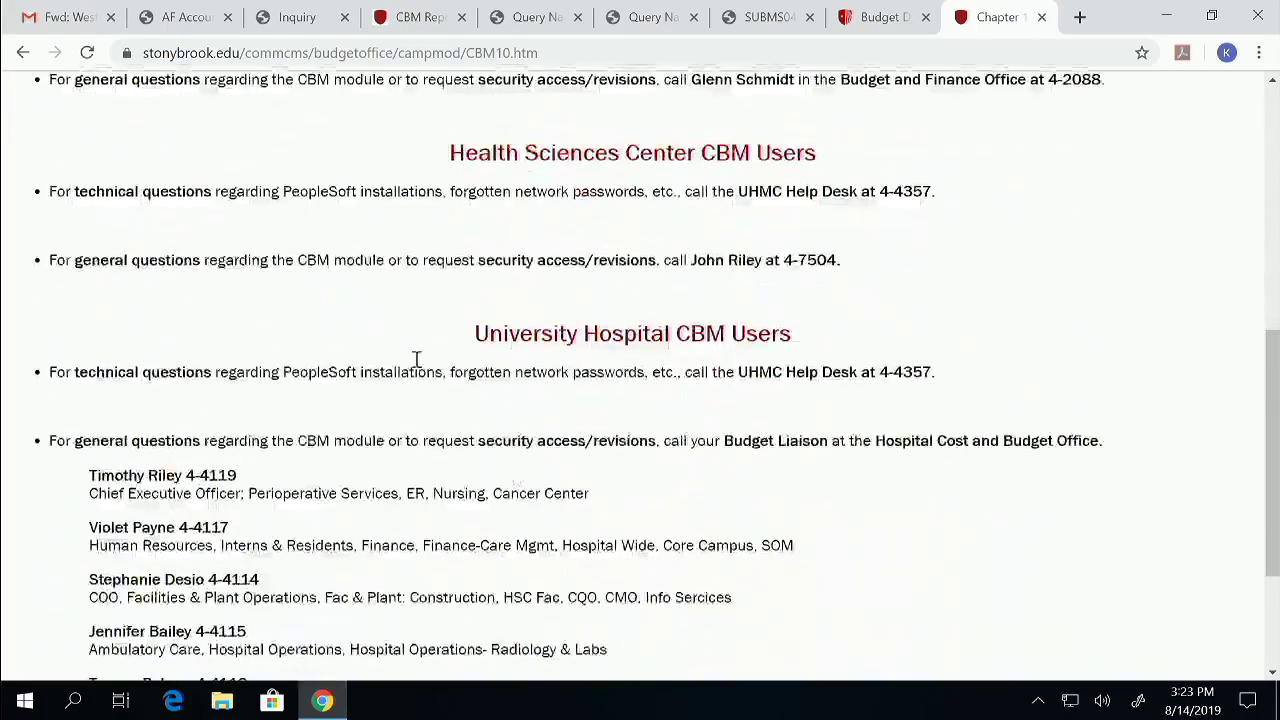
scroll(563, 414, "down", 1)
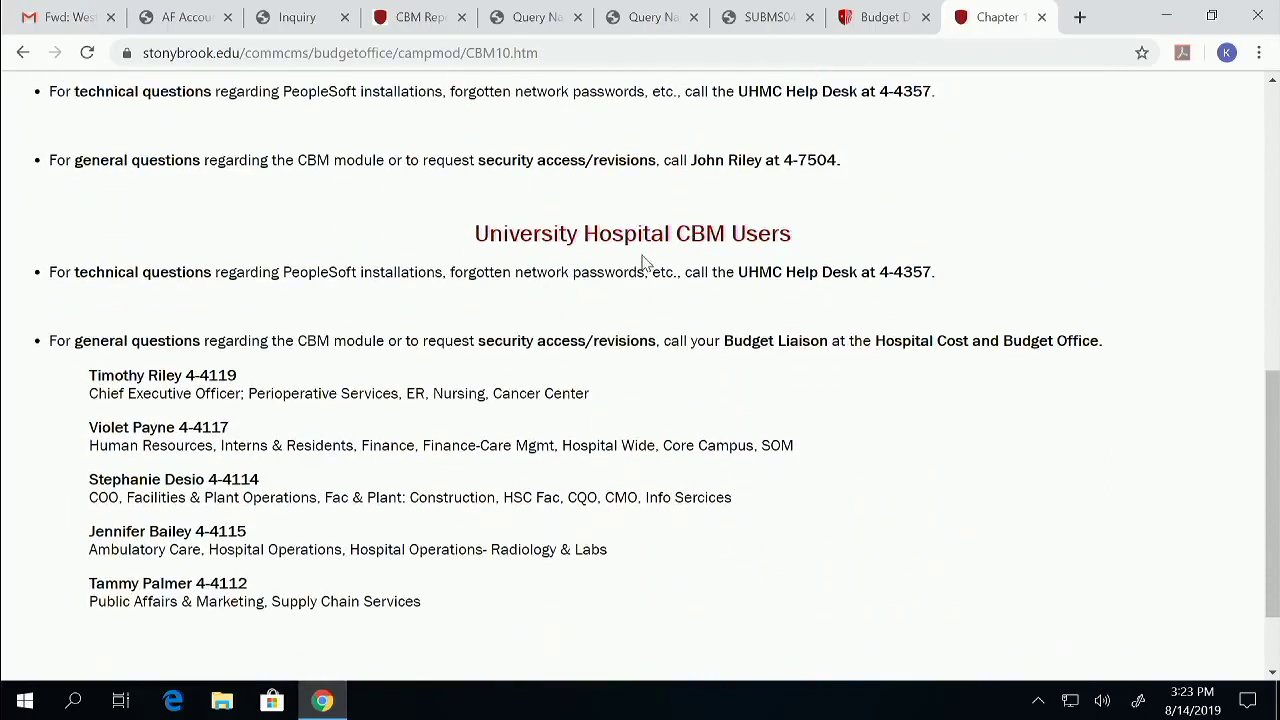
scroll(1113, 485, "down", 1)
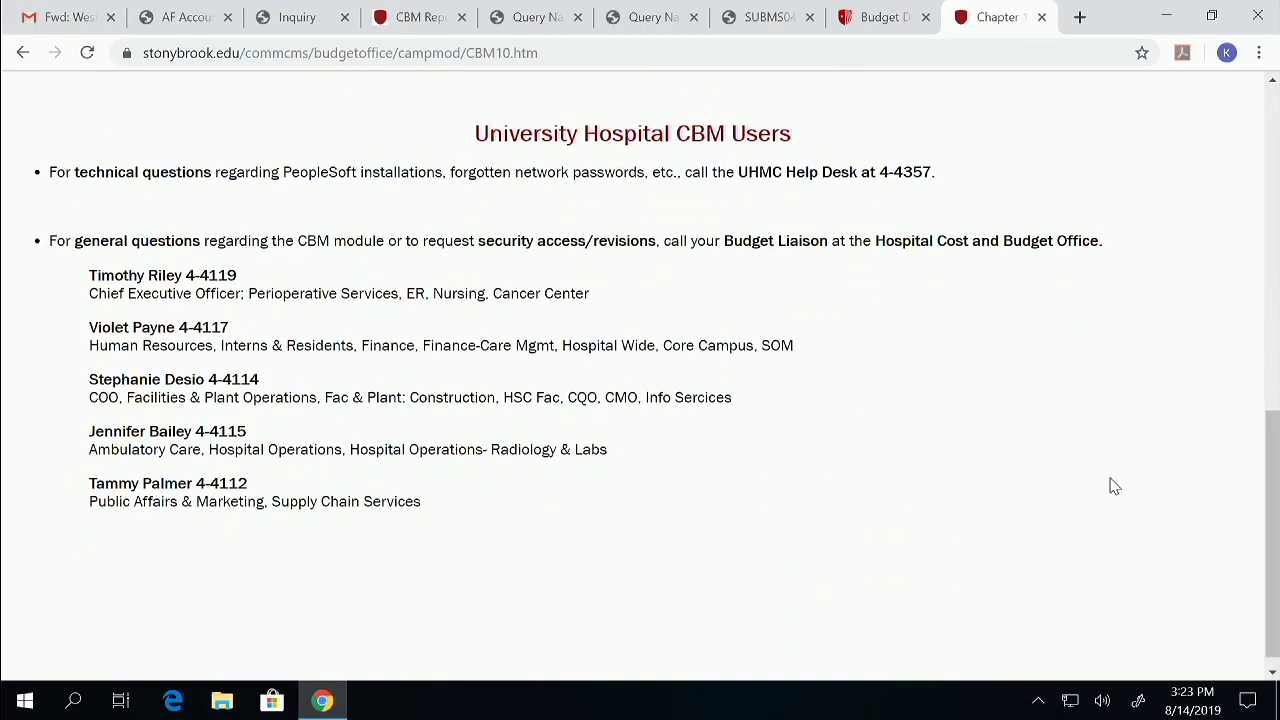
scroll(1115, 486, "up", 1)
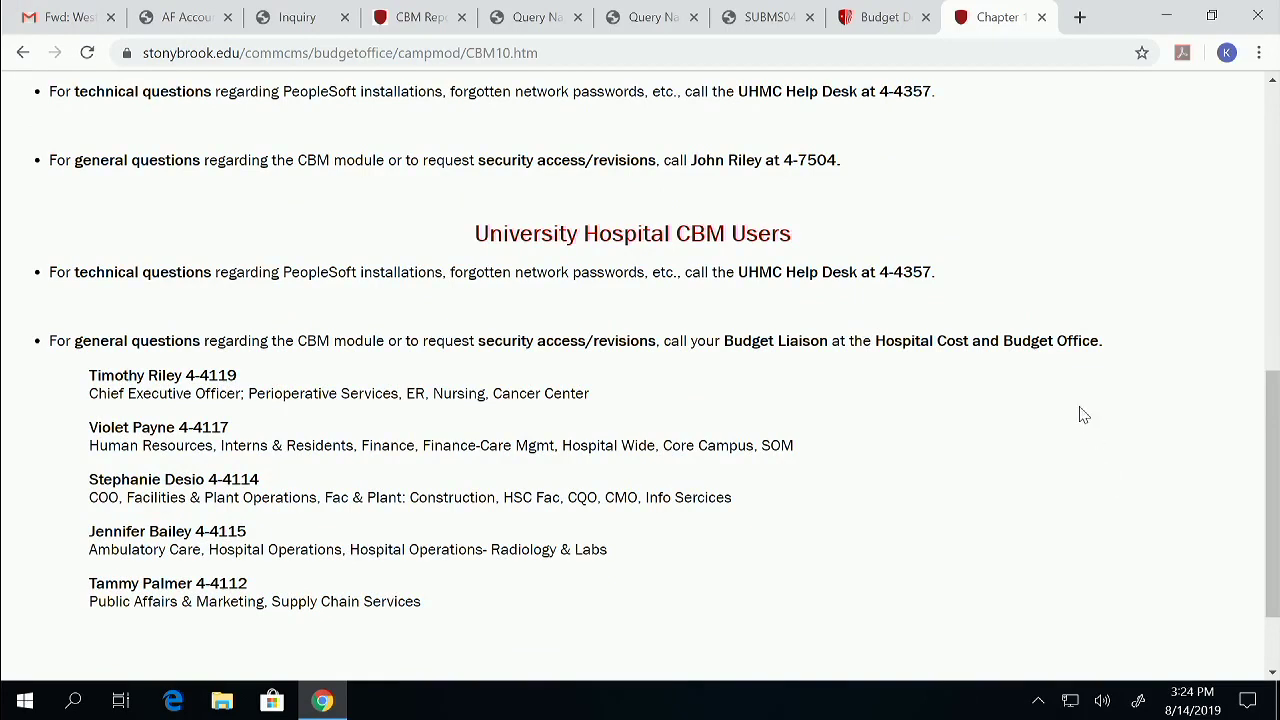
Return to the Budget Development page, open Managing Your Budget and review the e-learning channel link and the featured video on printing CBM reports
left_click(880, 17)
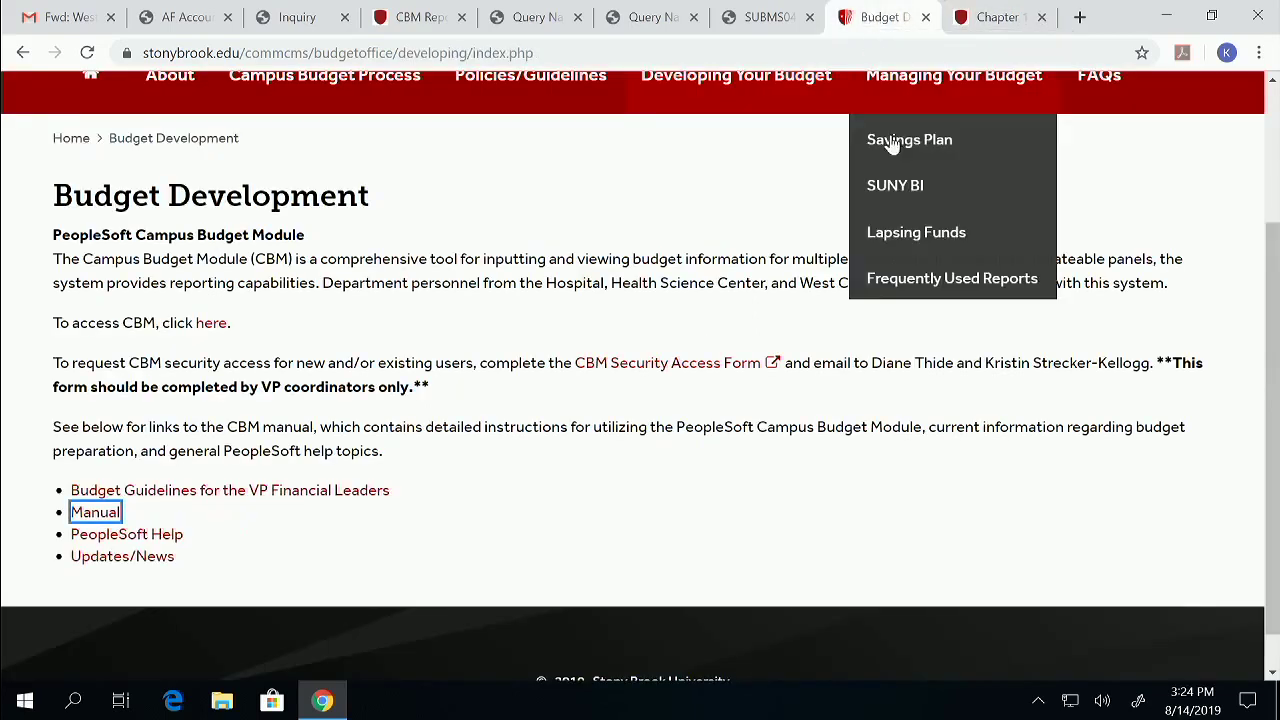
scroll(740, 245, "up", 1)
mouse_move(943, 177)
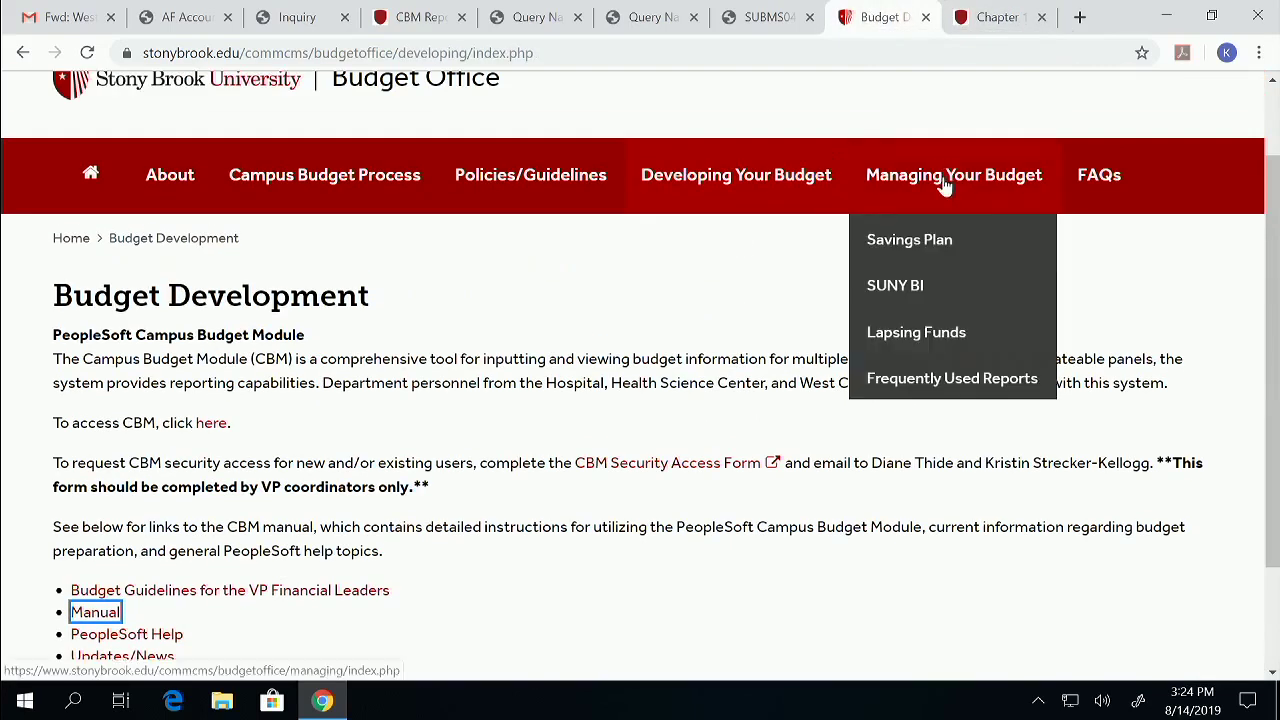
left_click(950, 178)
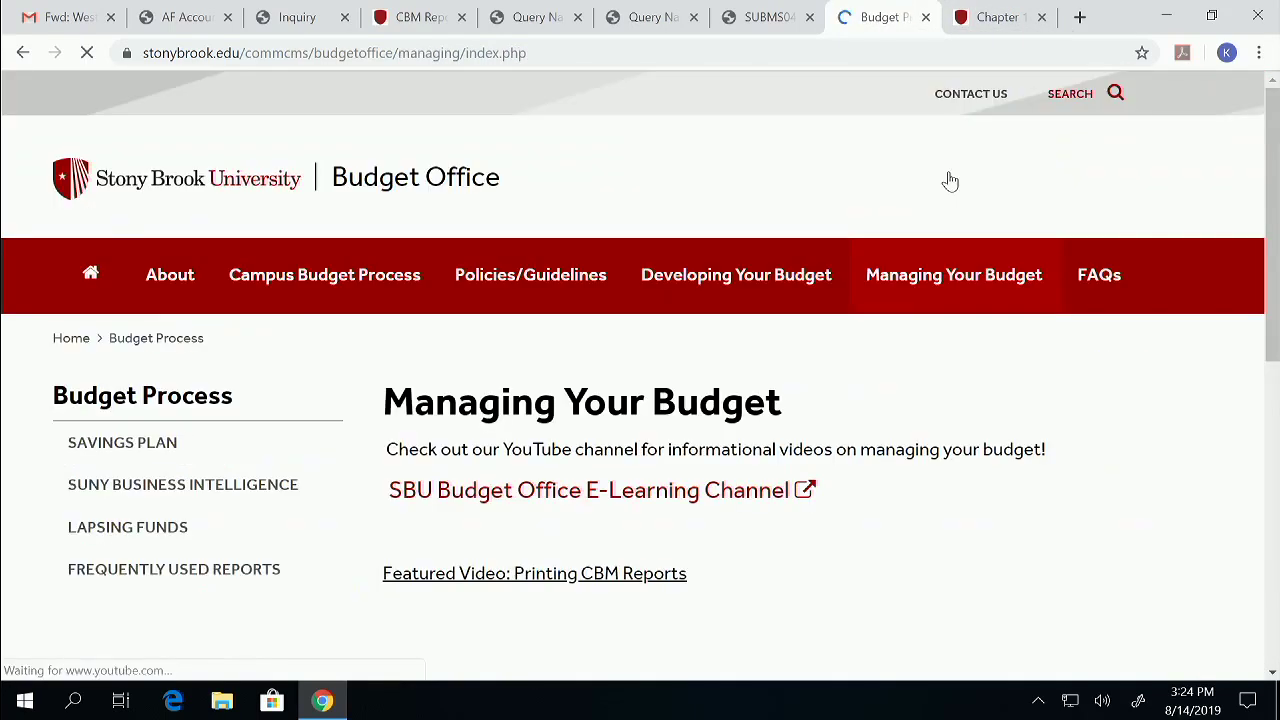
scroll(860, 389, "down", 1)
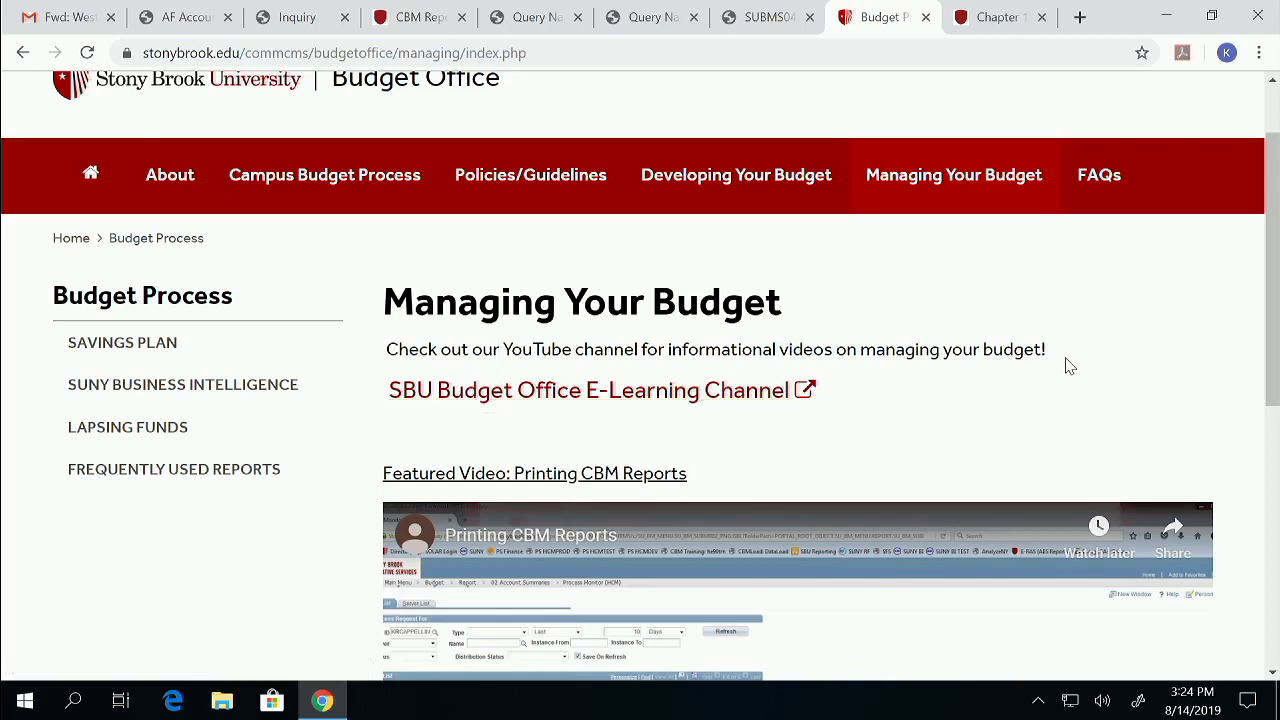
scroll(1068, 366, "down", 1)
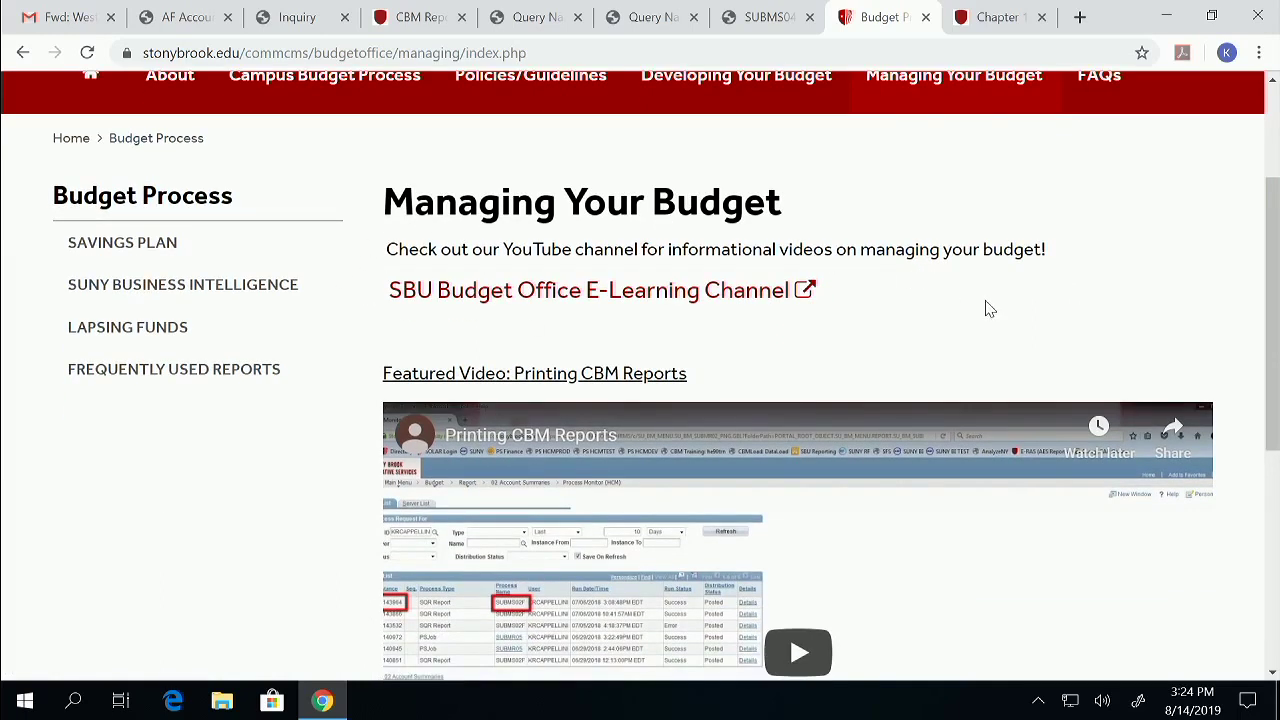
scroll(986, 306, "down", 1)
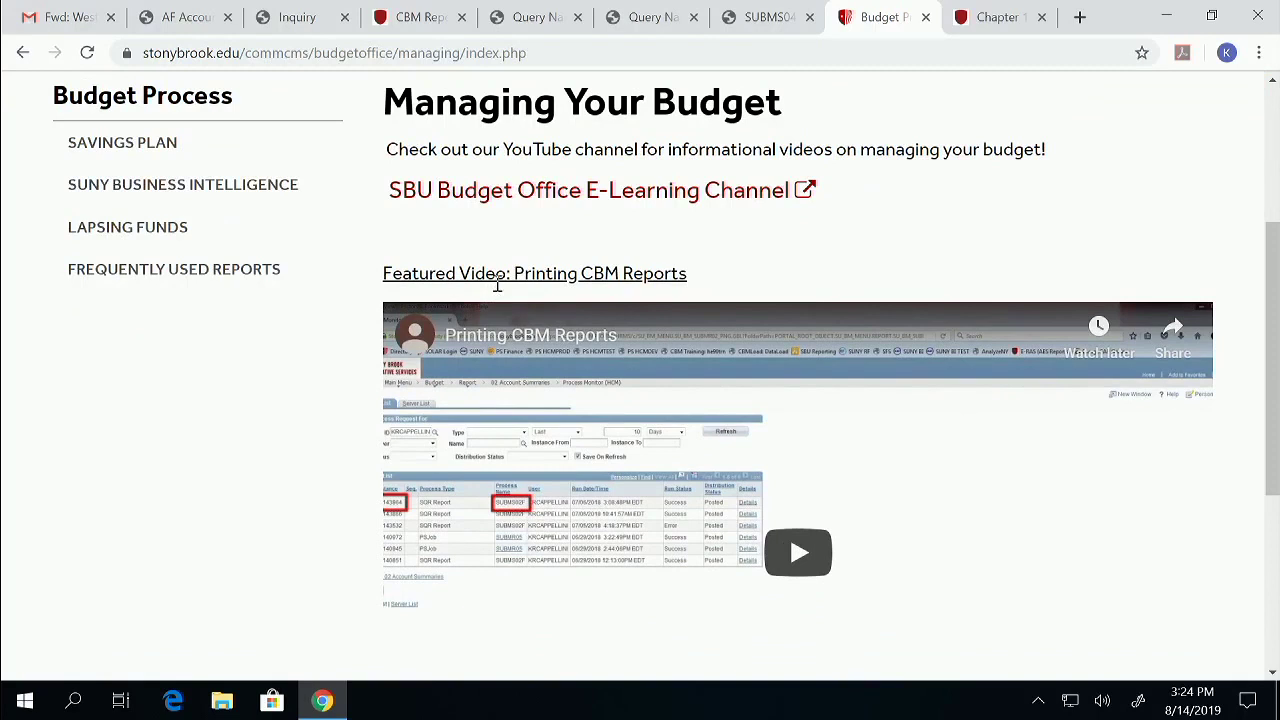